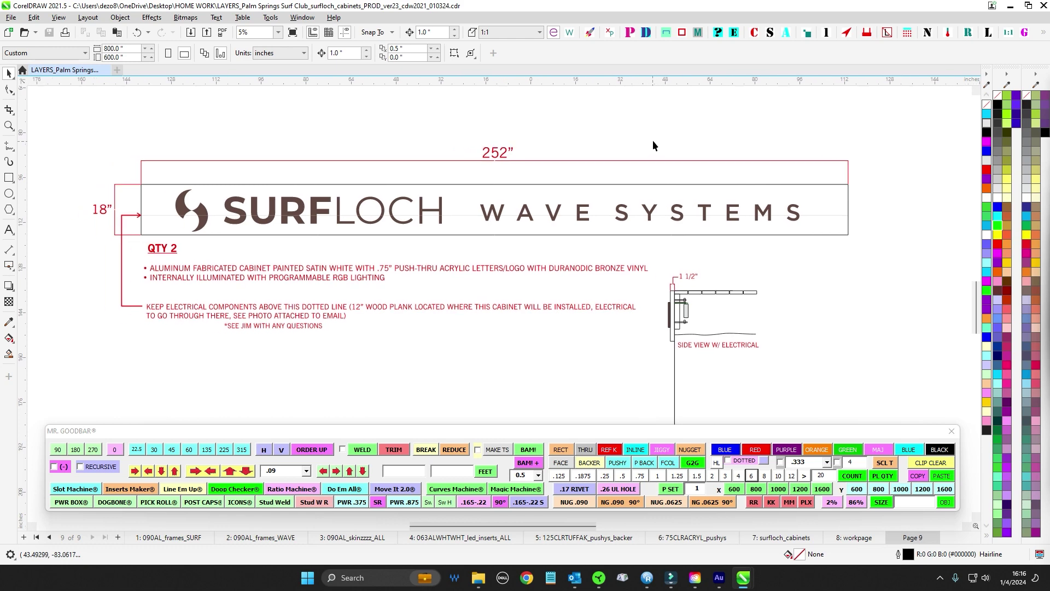
Step: Examine the Page 9 front elevation of the SURFLOCH WAVE SYSTEMS cabinet, selecting the sign artwork and its overall width label
scroll(658, 142, "up", 1)
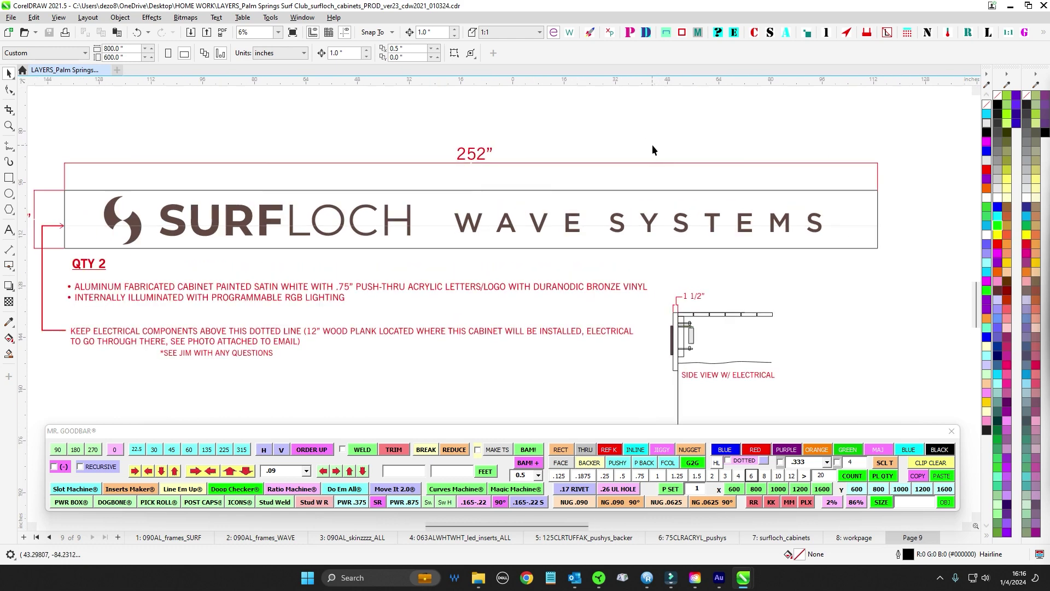
left_click_drag(610, 134, 629, 138)
scroll(640, 148, "down", 4)
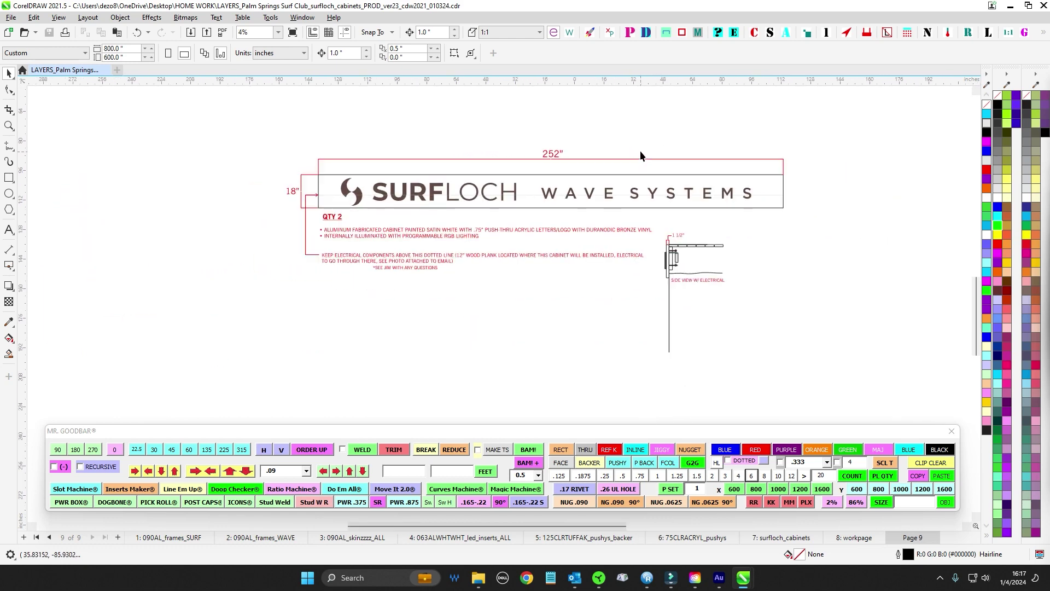
scroll(640, 150, "up", 1)
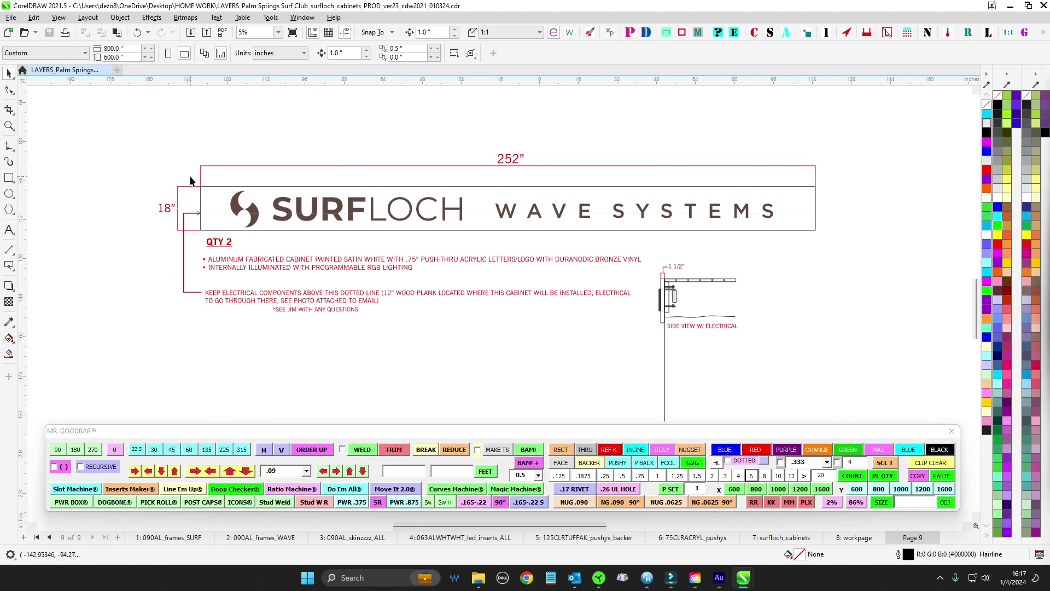
left_click_drag(190, 180, 819, 235)
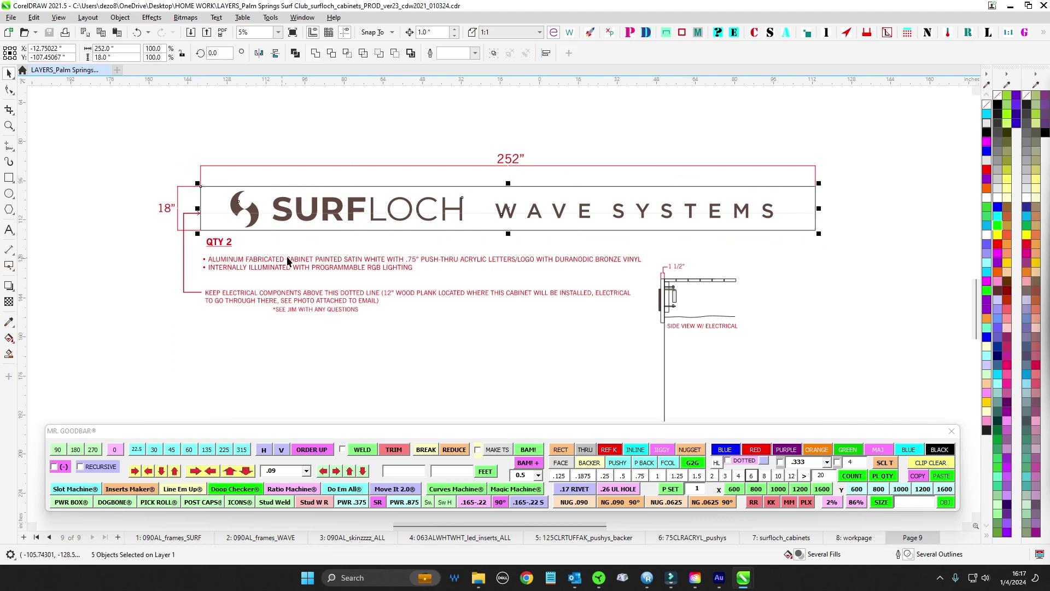
scroll(537, 134, "up", 1)
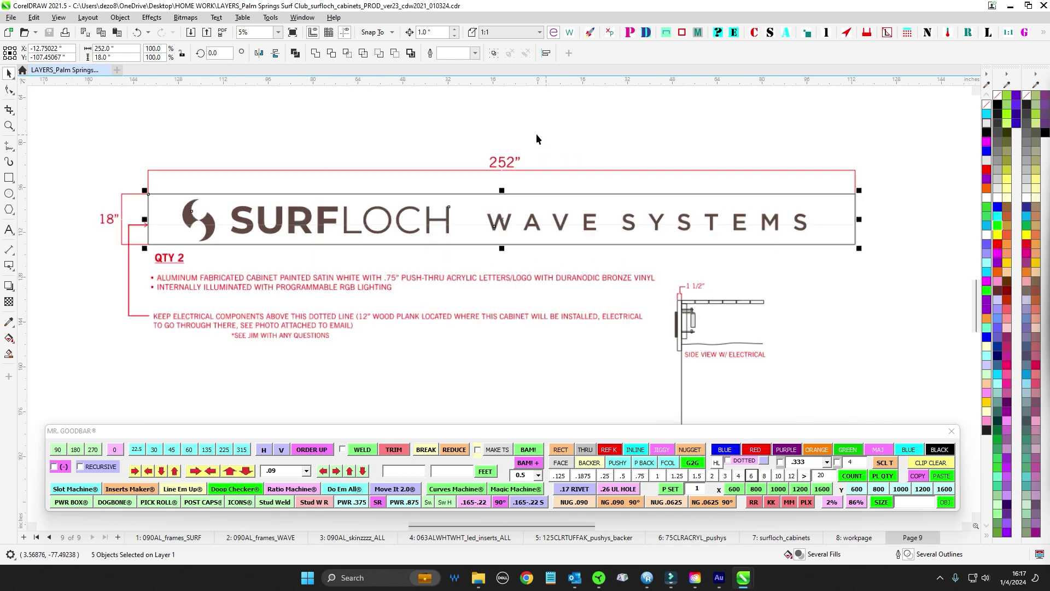
left_click_drag(441, 153, 552, 197)
scroll(552, 197, "down", 2)
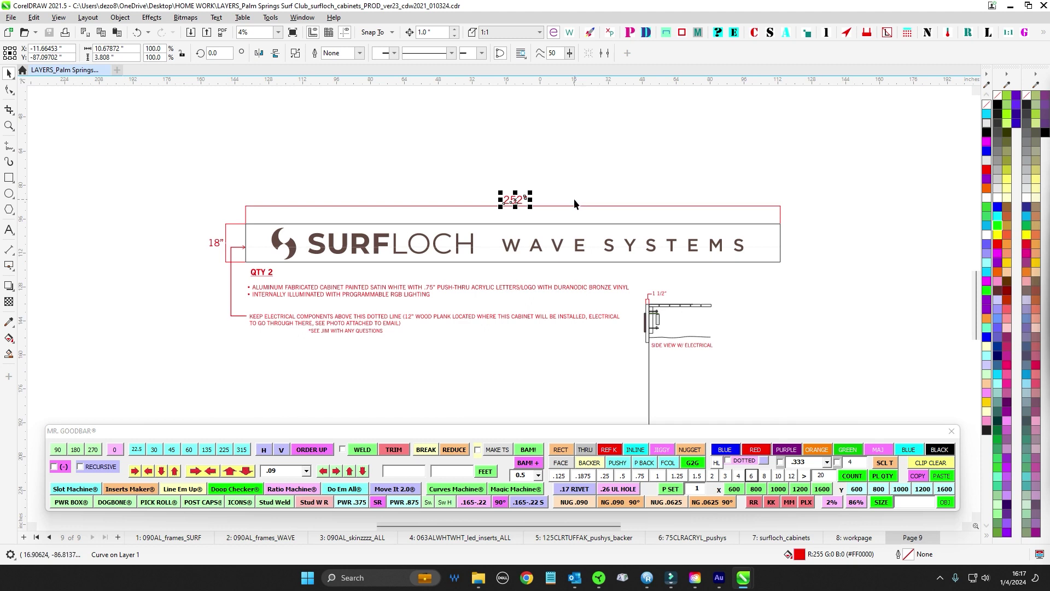
left_click(575, 179)
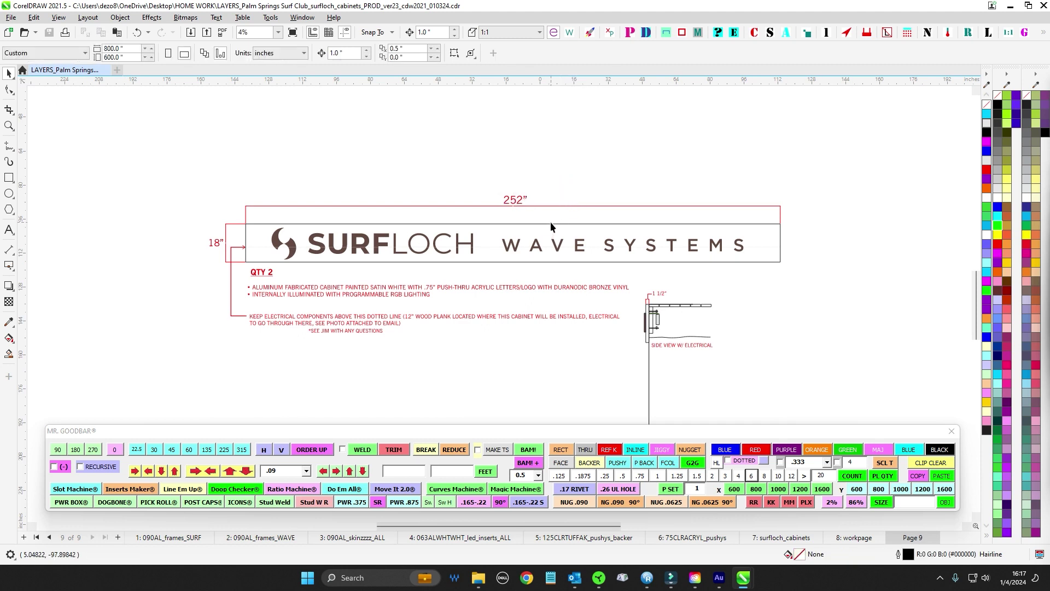
Step: Open the workpage and inspect where the full-length sign divides between the SURFLOCH and WAVE SYSTEMS sections at the BONK arrows
left_click(850, 538)
scroll(567, 126, "up", 5)
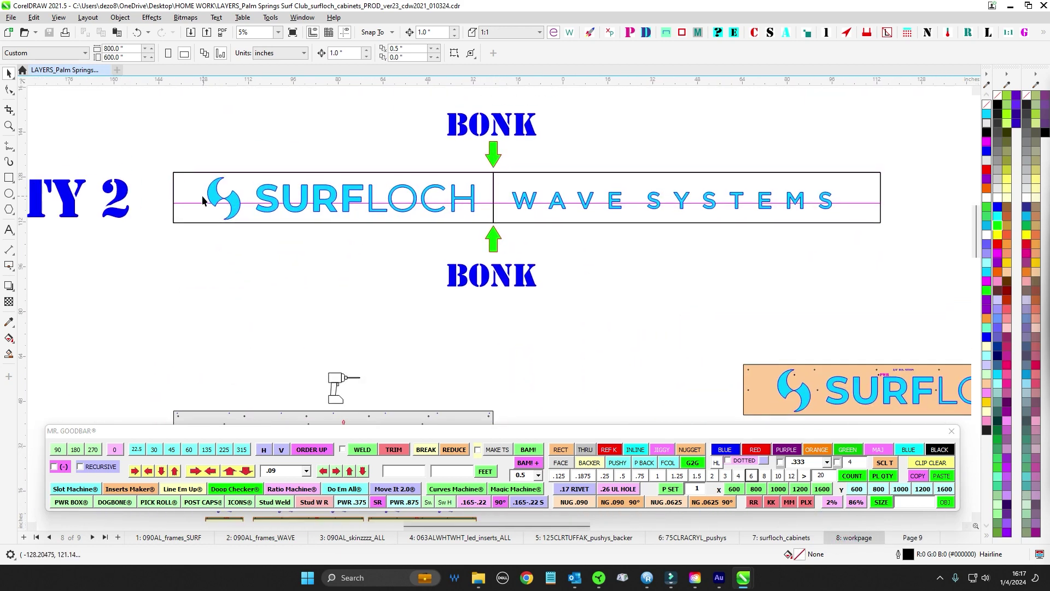
scroll(629, 198, "down", 2)
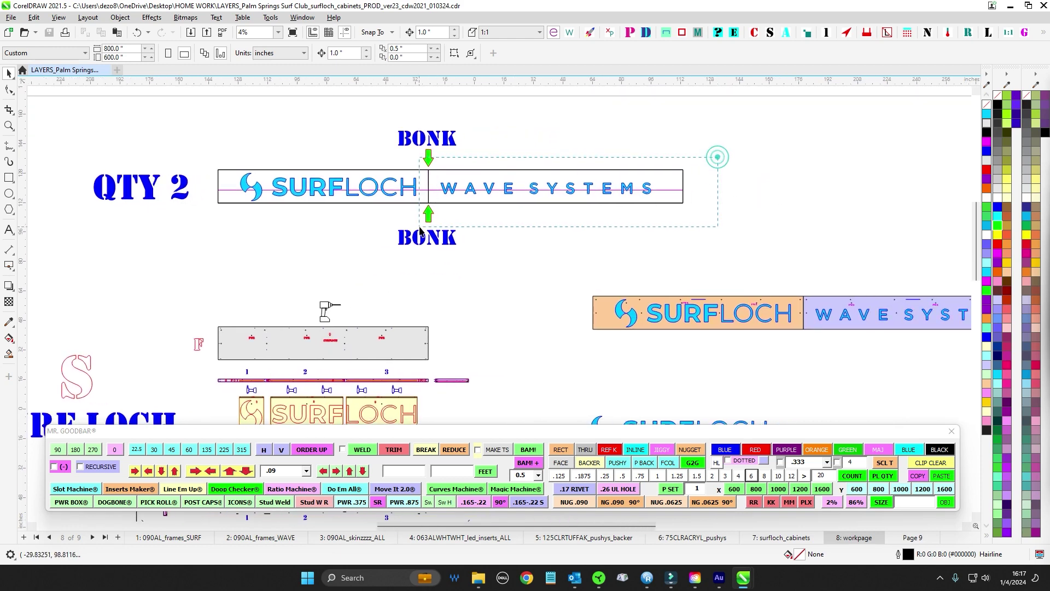
left_click_drag(728, 145, 418, 236)
left_click(547, 253)
scroll(442, 148, "up", 3)
left_click_drag(442, 148, 523, 155)
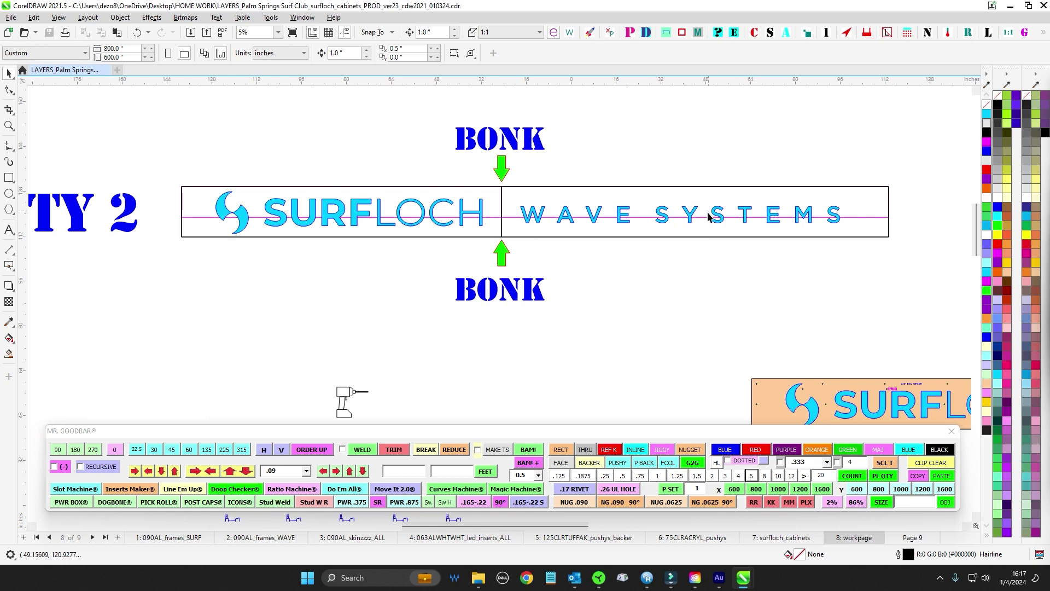
scroll(394, 174, "down", 1)
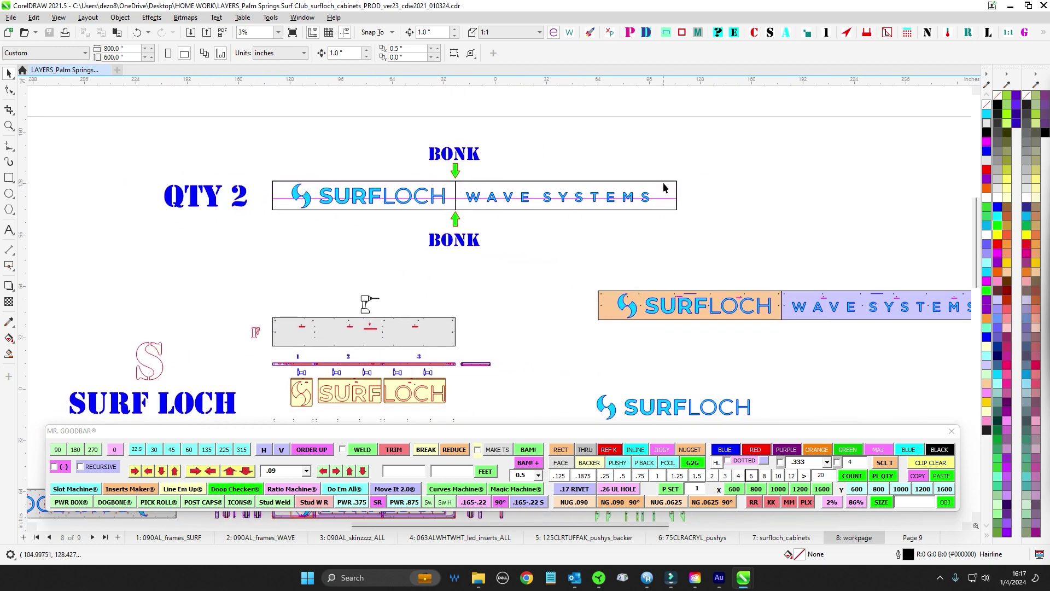
scroll(652, 208, "down", 3)
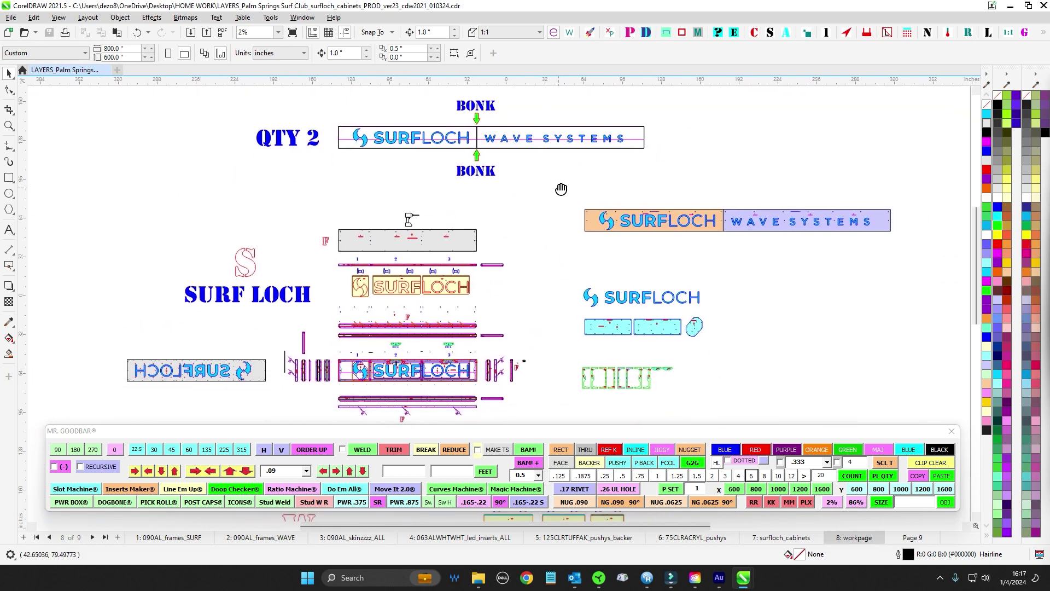
Step: Return to Page 9 and examine the cabinet profile and its depth dimension in the side view
left_click(912, 537)
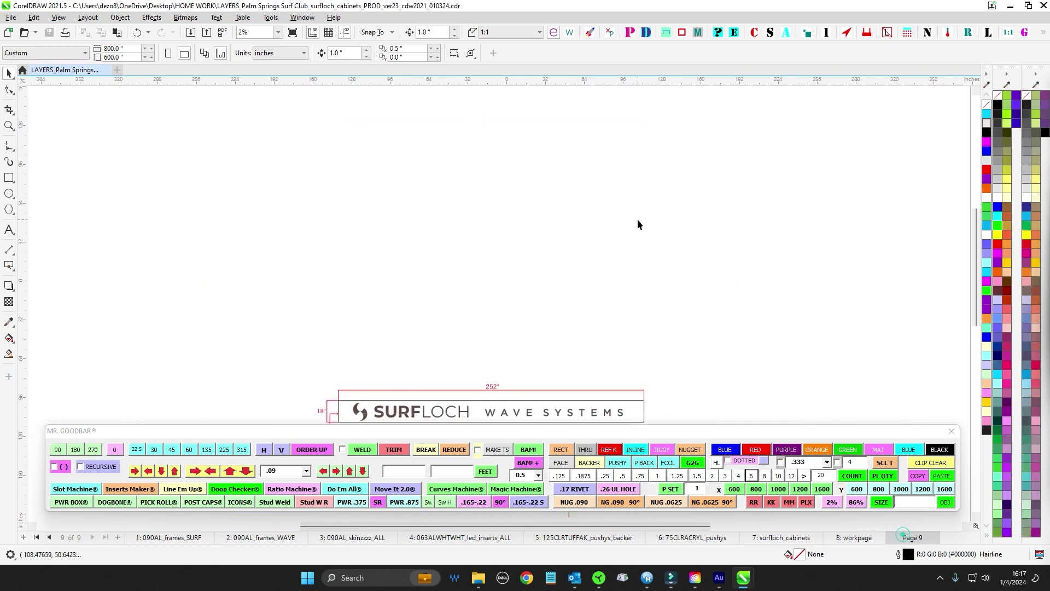
scroll(638, 219, "up", 1)
scroll(539, 125, "down", 2)
scroll(476, 309, "up", 6)
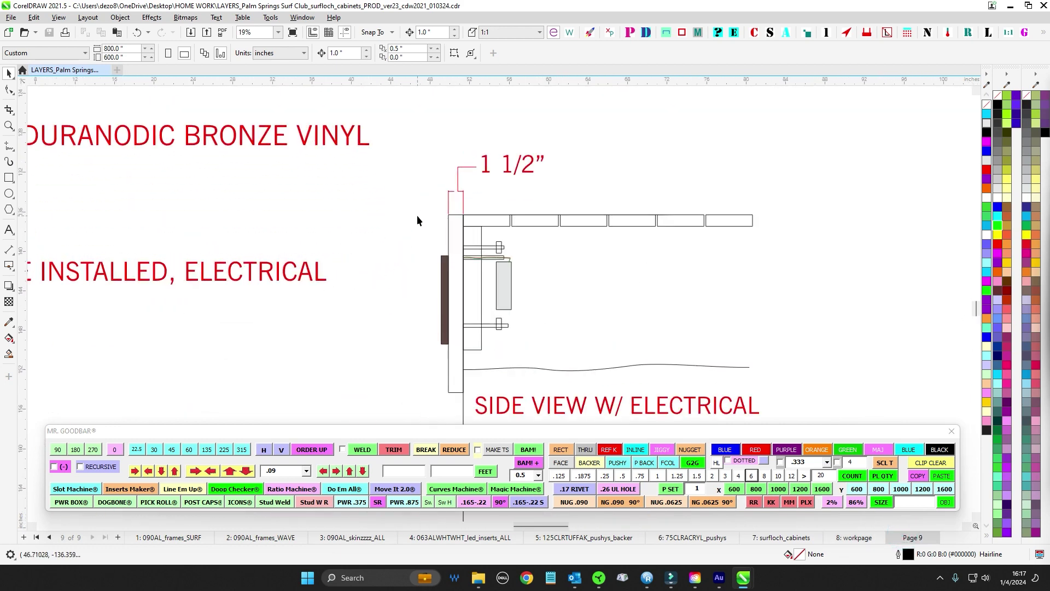
left_click_drag(415, 200, 475, 396)
left_click(474, 403)
scroll(571, 180, "down", 3)
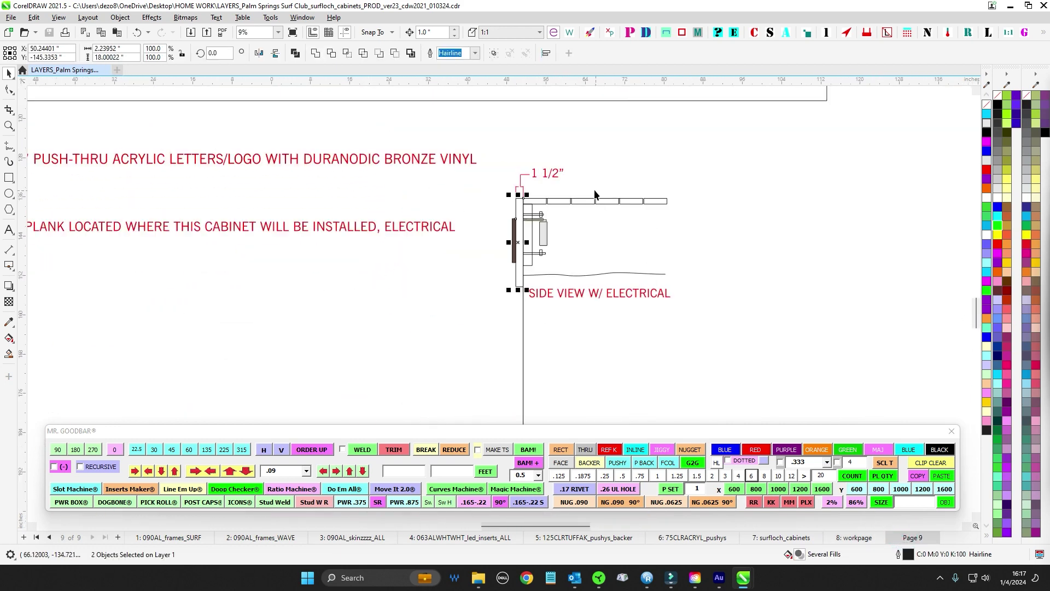
left_click_drag(455, 182, 501, 237)
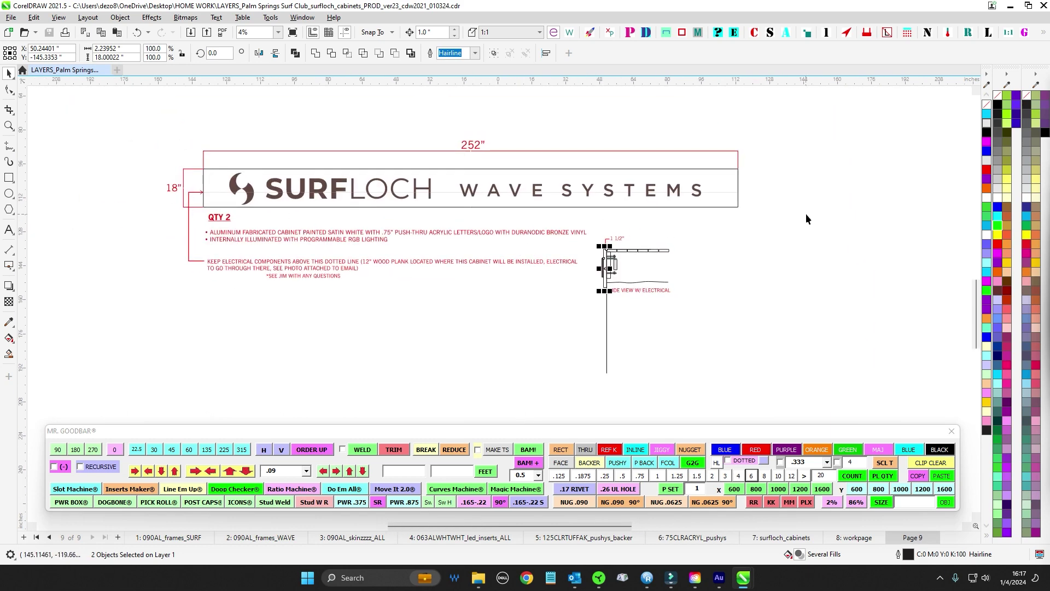
scroll(620, 241, "up", 2)
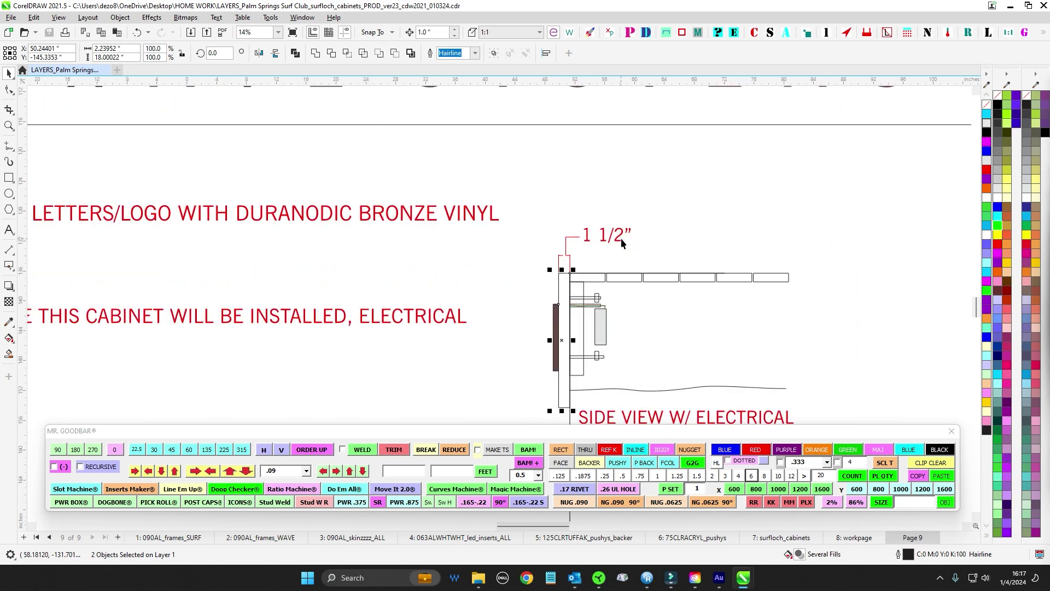
scroll(624, 238, "down", 3)
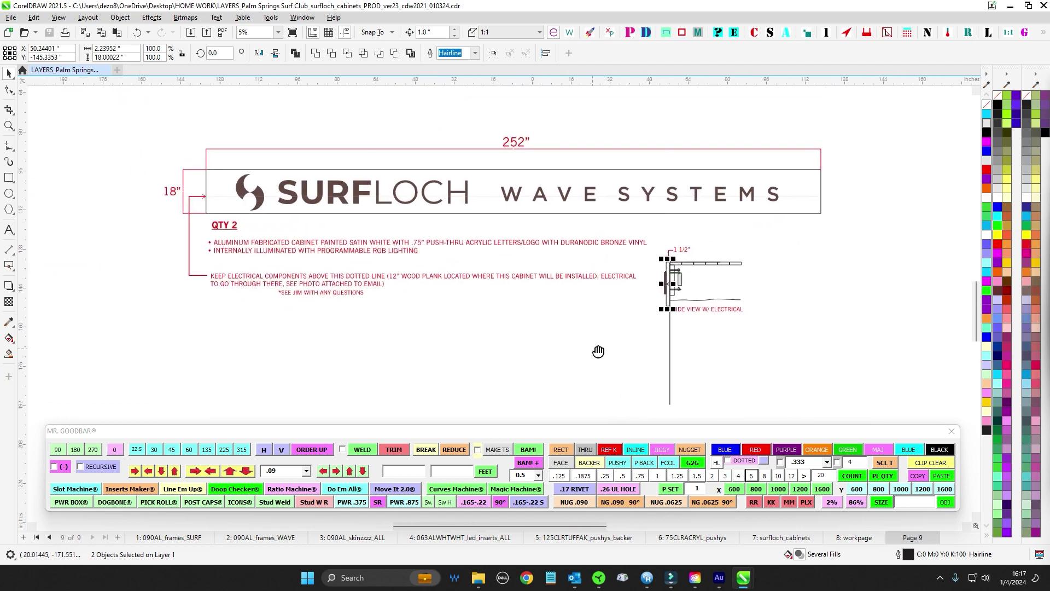
Step: Inspect the wood planks and electrical components behind the cabinet in the side view, selecting the parts around the power supply
scroll(622, 290, "up", 2)
left_click(650, 325)
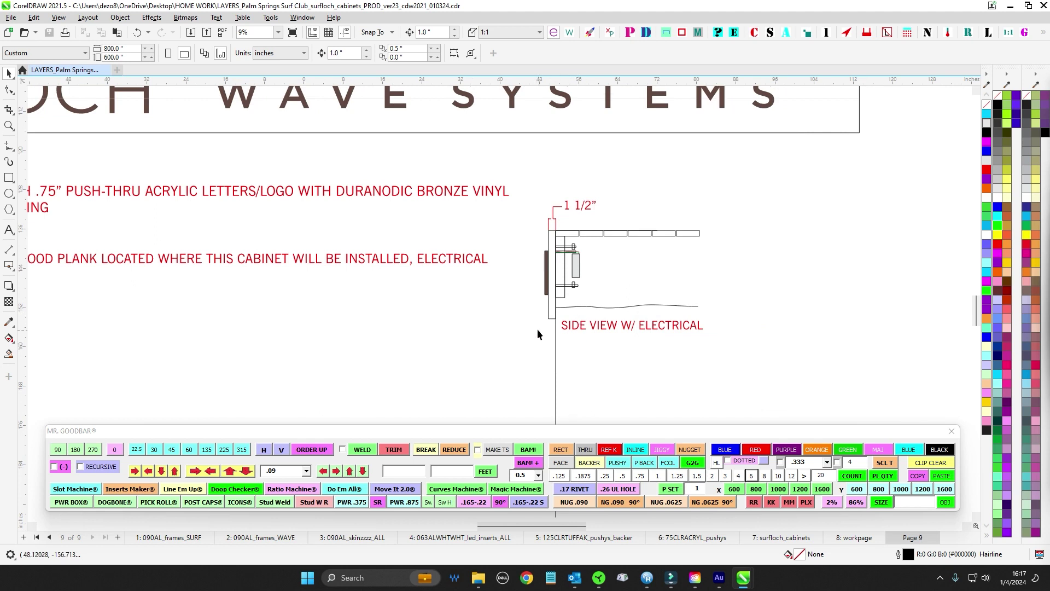
left_click_drag(231, 332, 737, 402)
left_click_drag(652, 203, 589, 301)
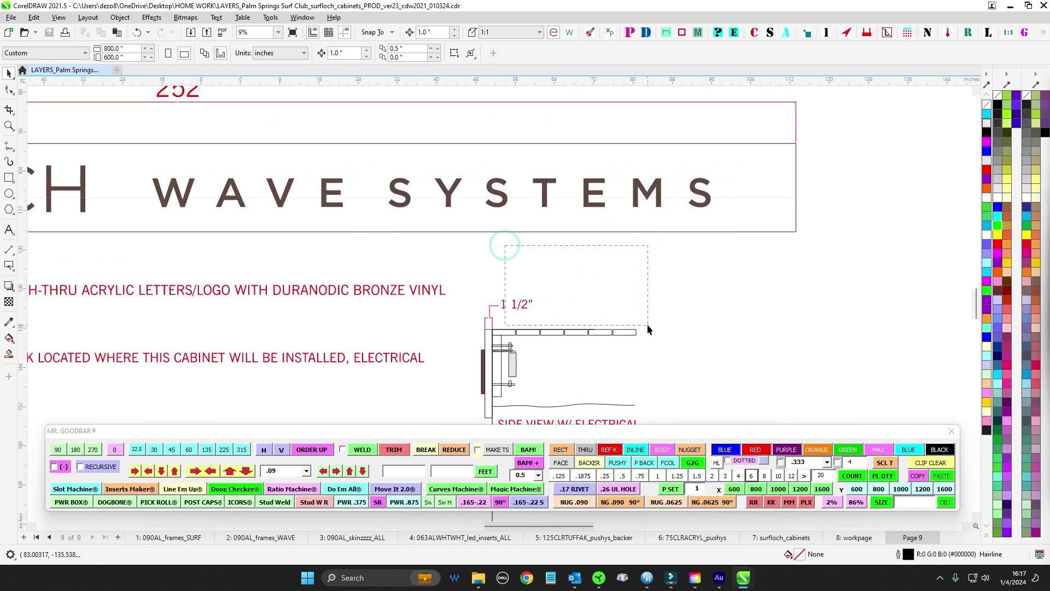
scroll(482, 331, "up", 3)
scroll(478, 333, "down", 3)
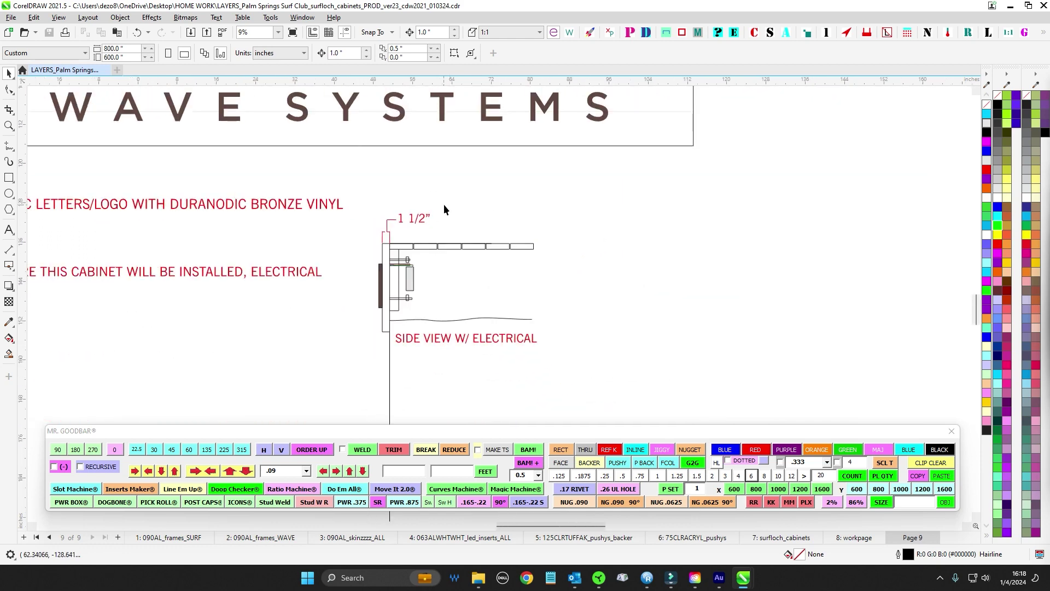
left_click_drag(445, 204, 403, 306)
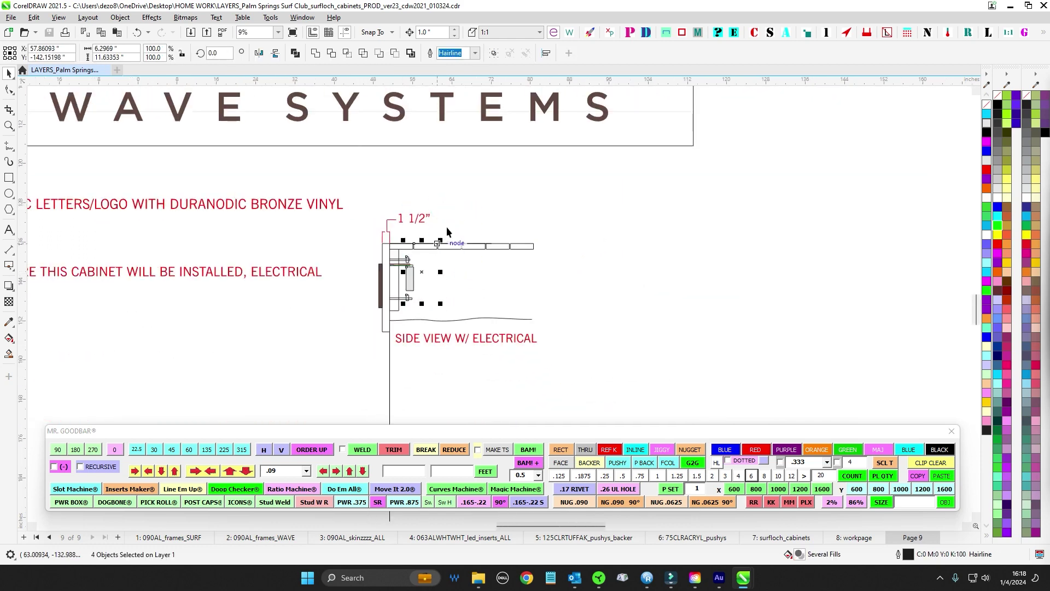
left_click(476, 285)
scroll(438, 220, "up", 1)
scroll(532, 219, "down", 1)
left_click_drag(451, 235, 696, 268)
scroll(570, 222, "down", 1)
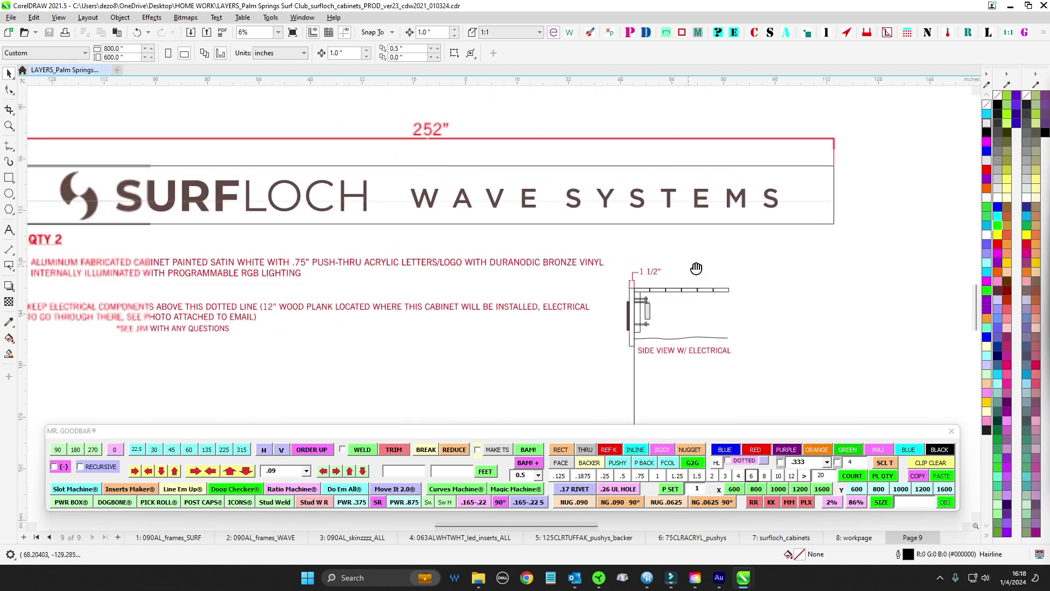
Step: Select the complete front-view sign artwork on Page 9, clear the selection, and review the whole drawing with its notes
scroll(313, 229, "down", 1)
left_click_drag(108, 174, 849, 242)
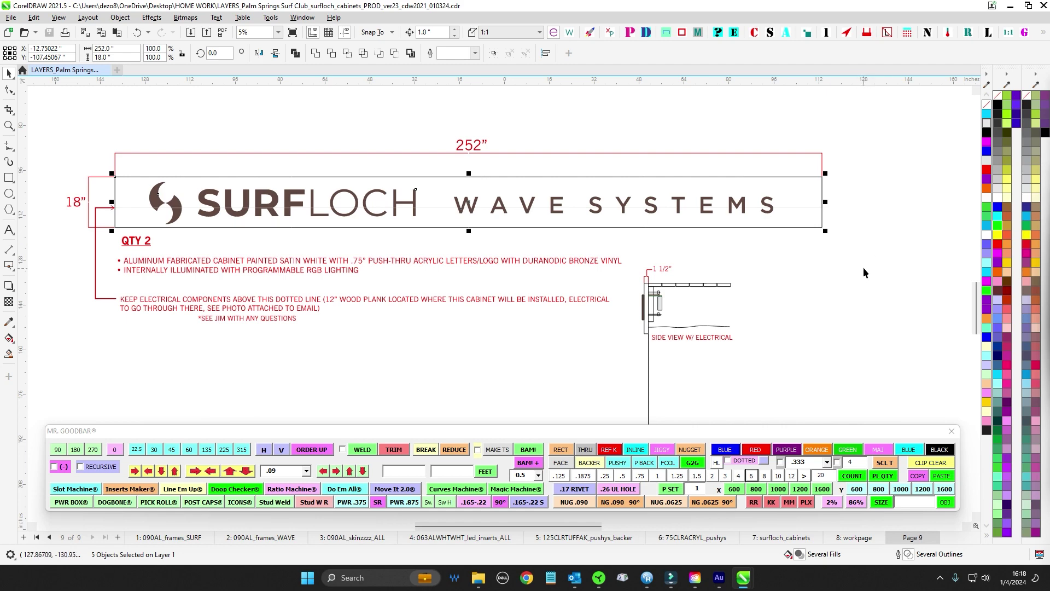
scroll(613, 327, "down", 1)
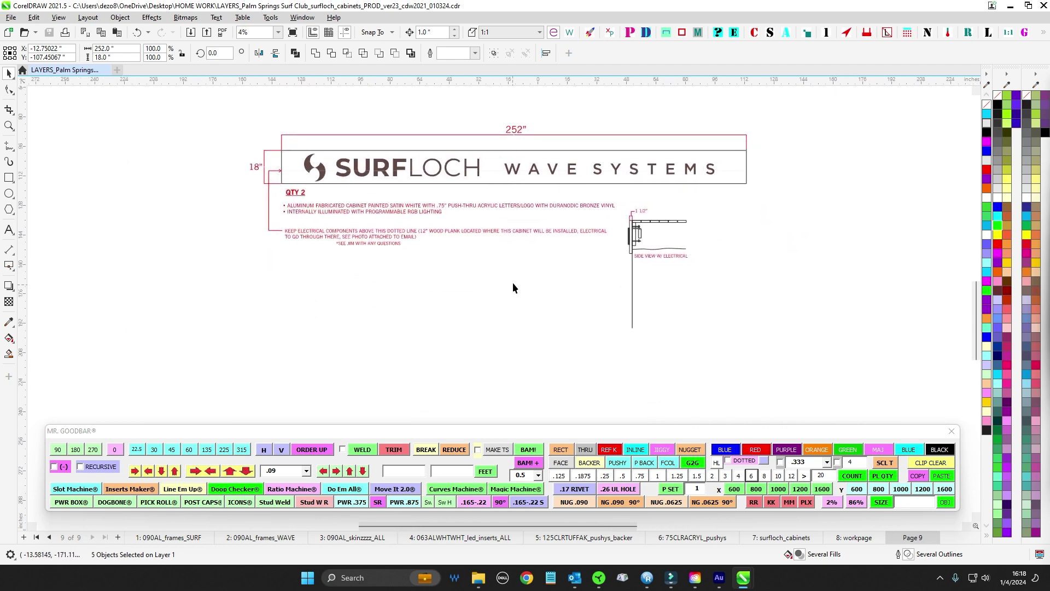
left_click(512, 284)
left_click_drag(509, 290, 489, 304)
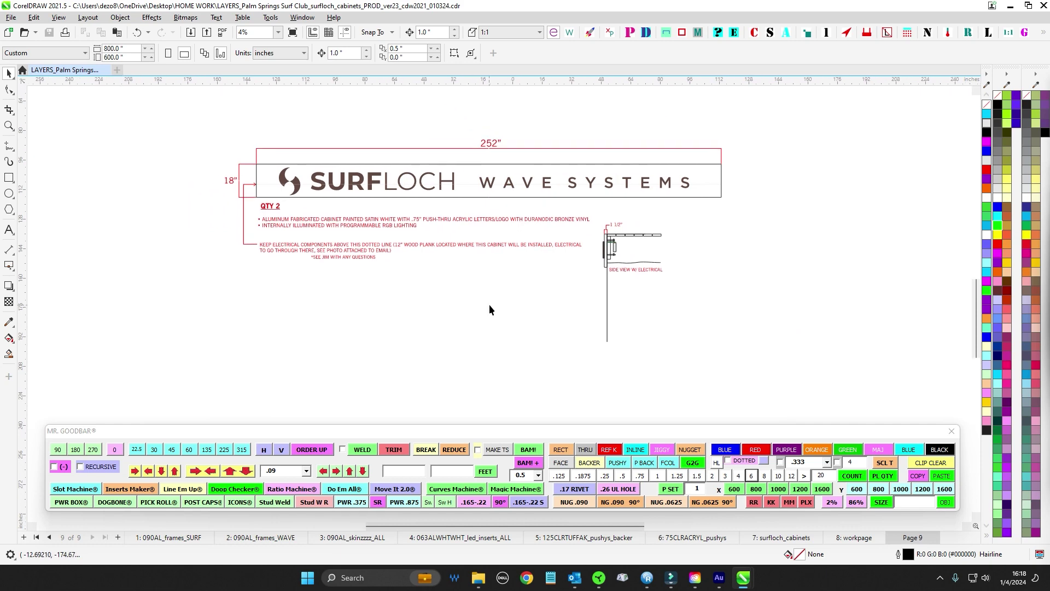
scroll(471, 230, "up", 2)
scroll(472, 208, "down", 1)
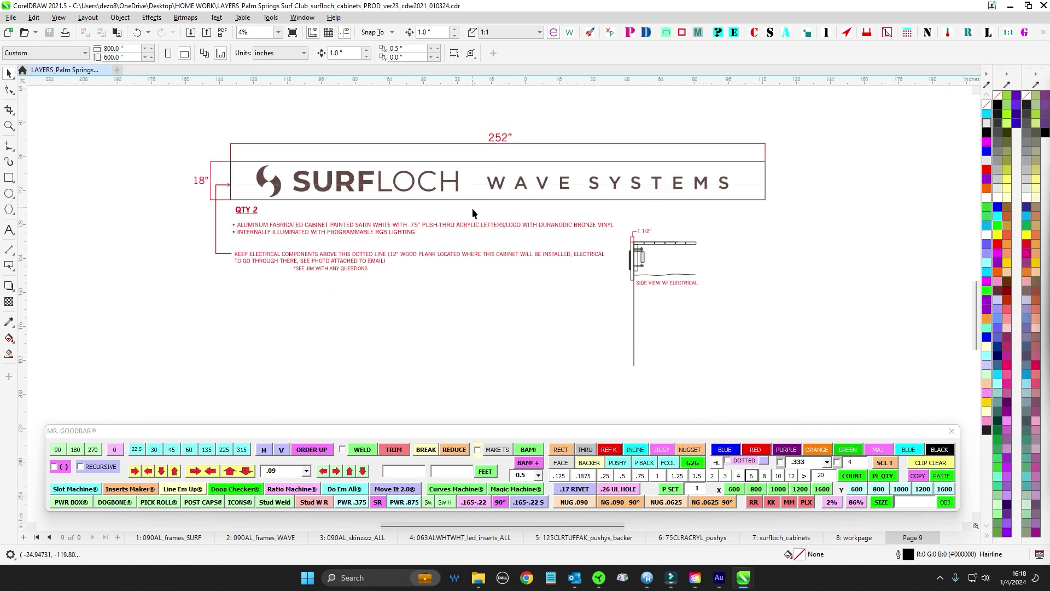
left_click_drag(519, 321, 523, 316)
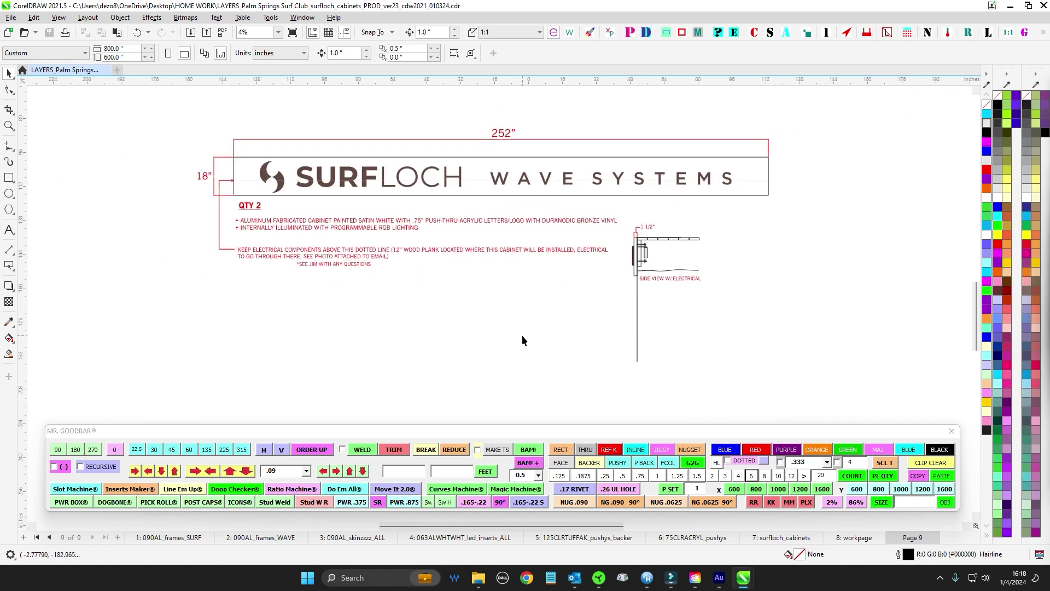
Step: Open the workpage and survey the exploded part layouts for the SURF LOCH and WAVE SYSTEMS cabinets
left_click(853, 538)
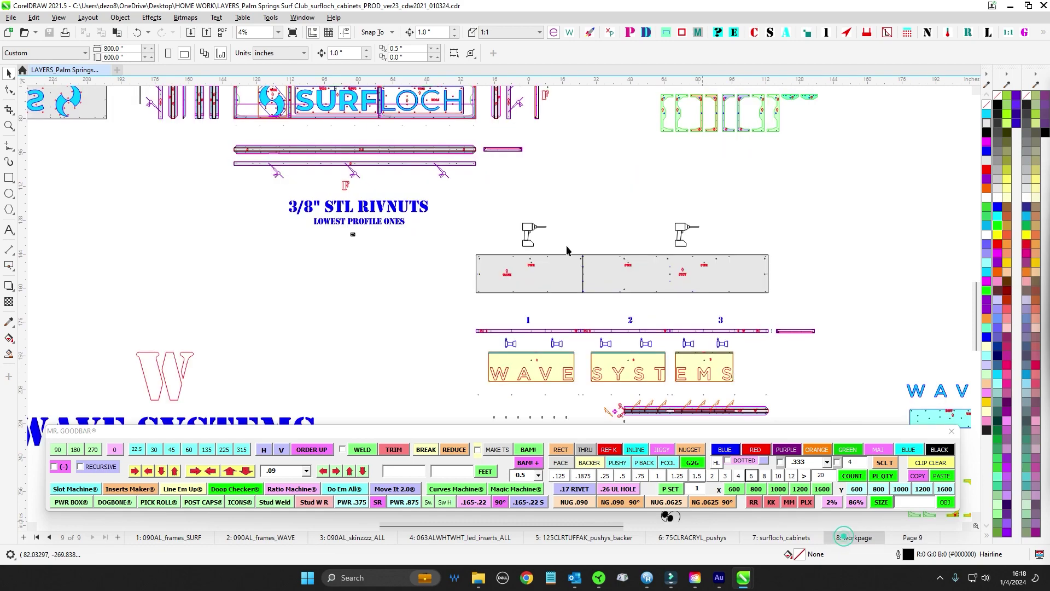
scroll(635, 288, "down", 2)
left_click_drag(798, 334, 718, 221)
left_click_drag(721, 331, 731, 176)
scroll(627, 208, "up", 1)
left_click_drag(632, 204, 658, 173)
scroll(658, 173, "down", 2)
left_click_drag(414, 138, 423, 283)
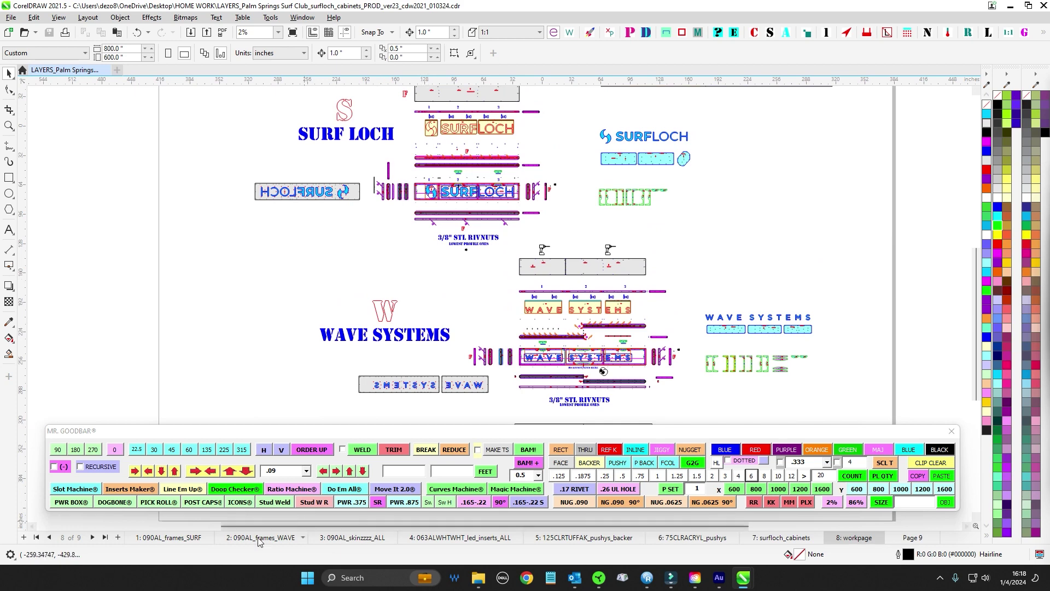
Step: Open the 090AL_frames_SURF page and review the .090" aluminum frame parts for the SURF cabinet
left_click(167, 537)
scroll(509, 221, "up", 1)
scroll(422, 146, "up", 2)
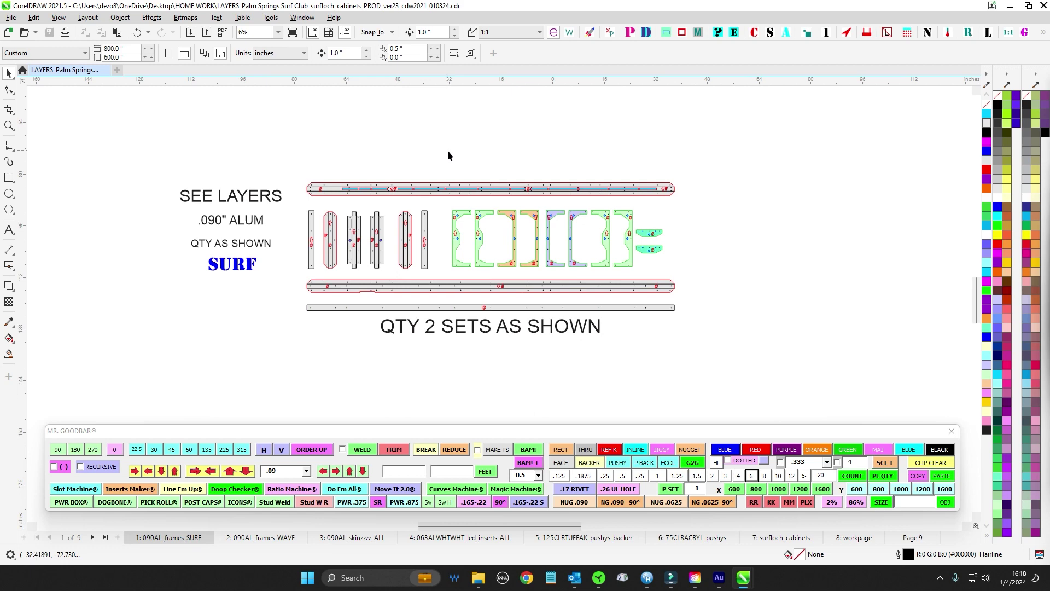
left_click_drag(326, 232, 215, 155)
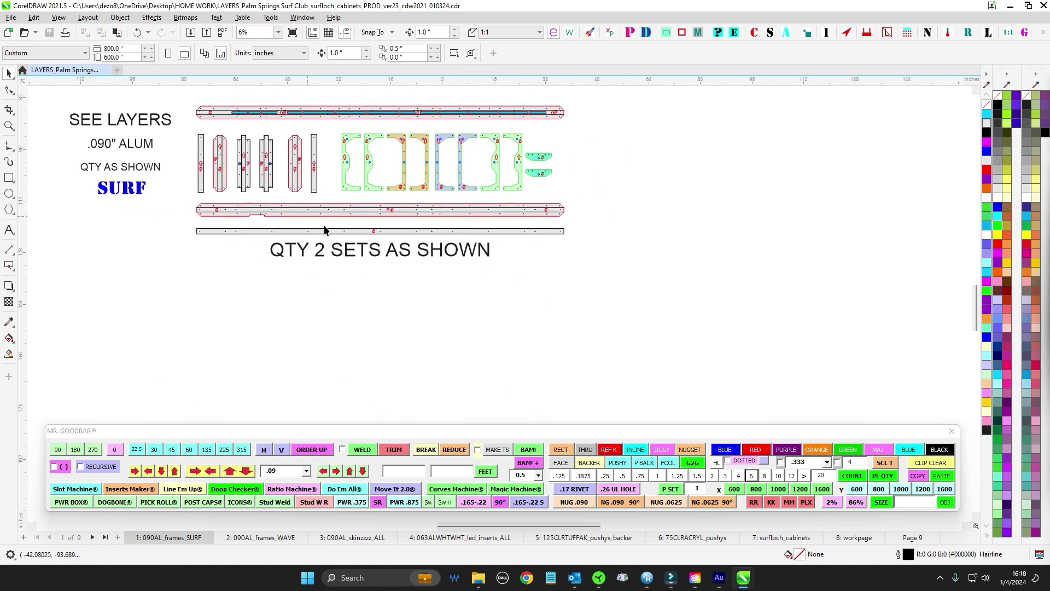
scroll(543, 247, "down", 1)
Step: Open the 090AL_frames_WAVE page and review the .090" aluminum frame parts for the WAVE cabinet
left_click(261, 538)
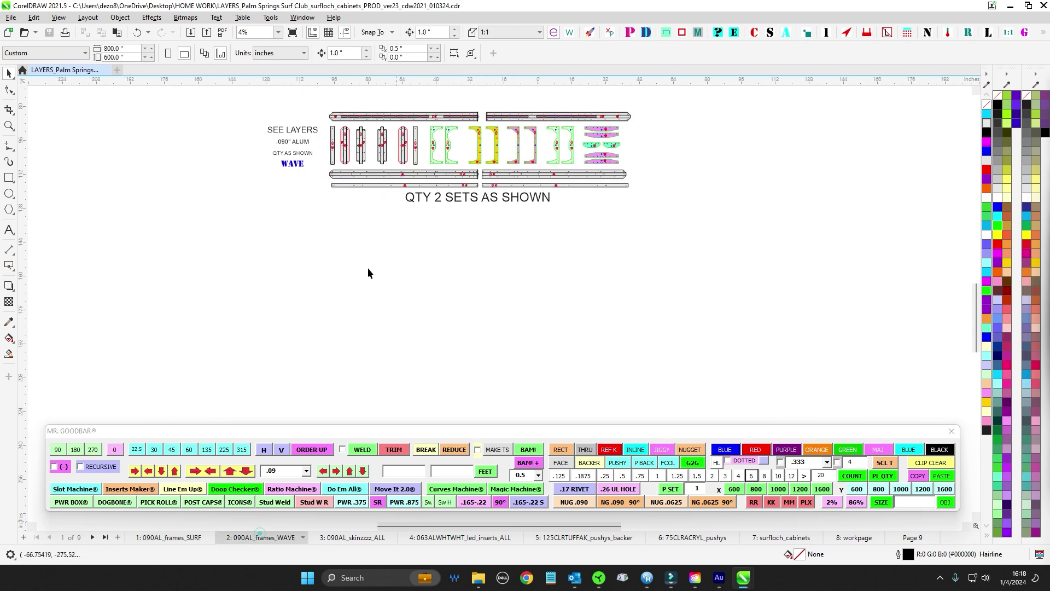
scroll(310, 152, "up", 1)
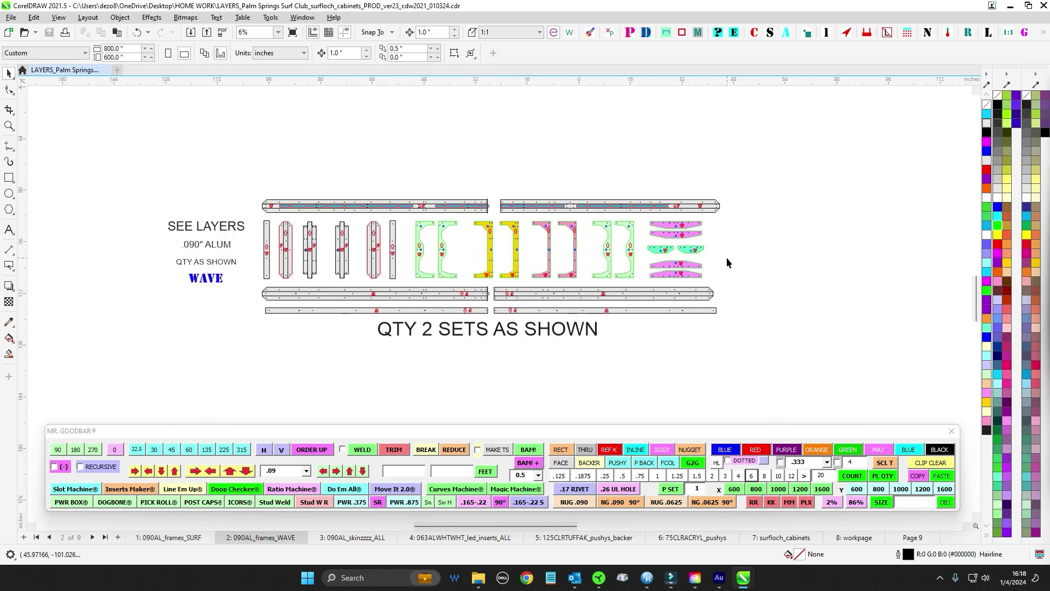
scroll(545, 184, "up", 1)
scroll(545, 234, "down", 1)
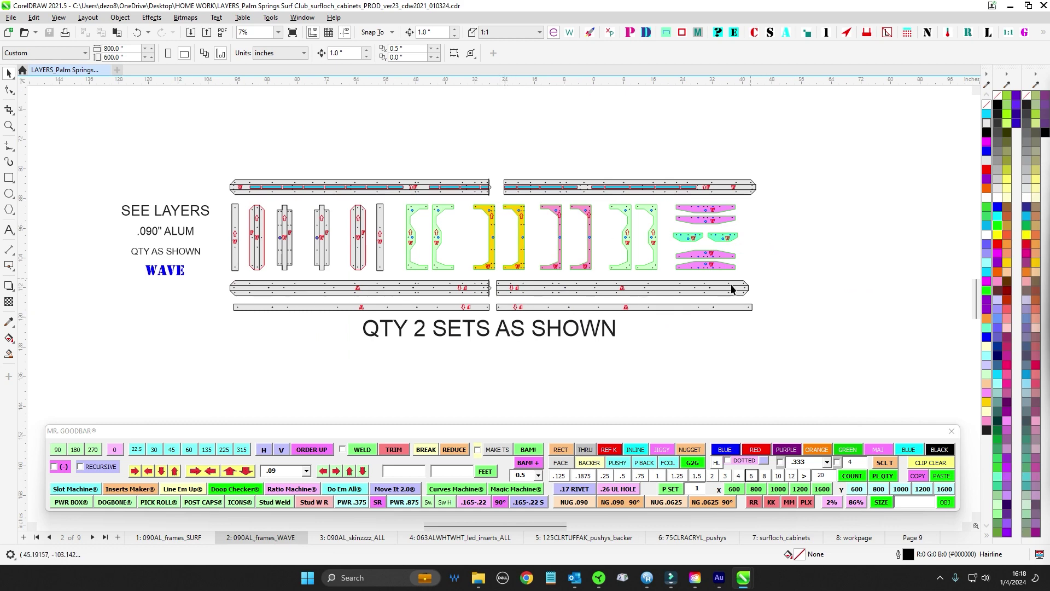
Step: Inspect the WAVE bracket parts up close, open the 090AL_skinzzzz_ALL page and select the row of narrow strips above the large skins
scroll(706, 221, "up", 1)
scroll(533, 185, "up", 1)
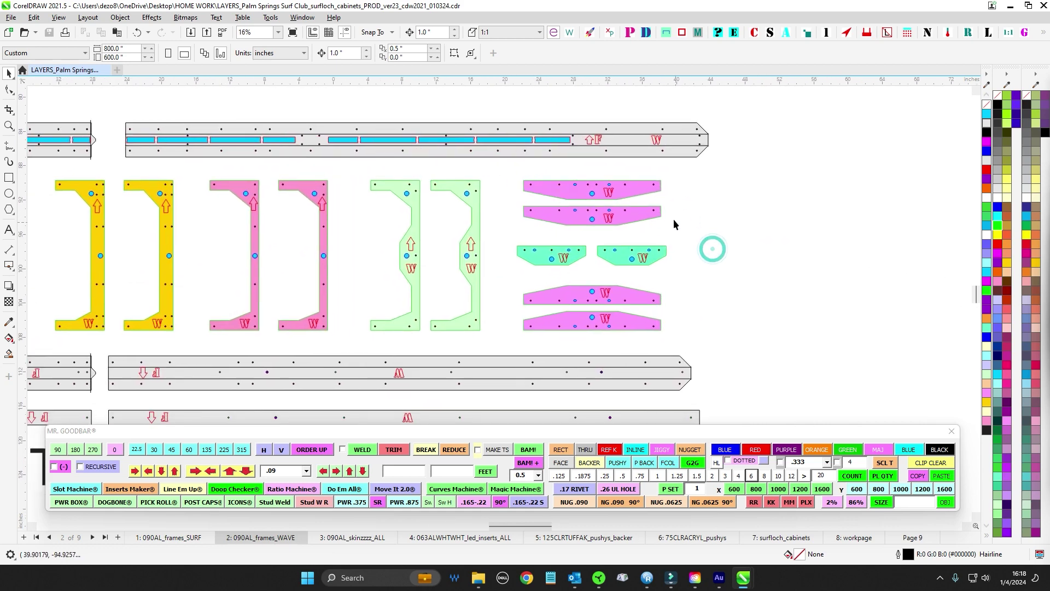
left_click(355, 538)
scroll(530, 333, "down", 2)
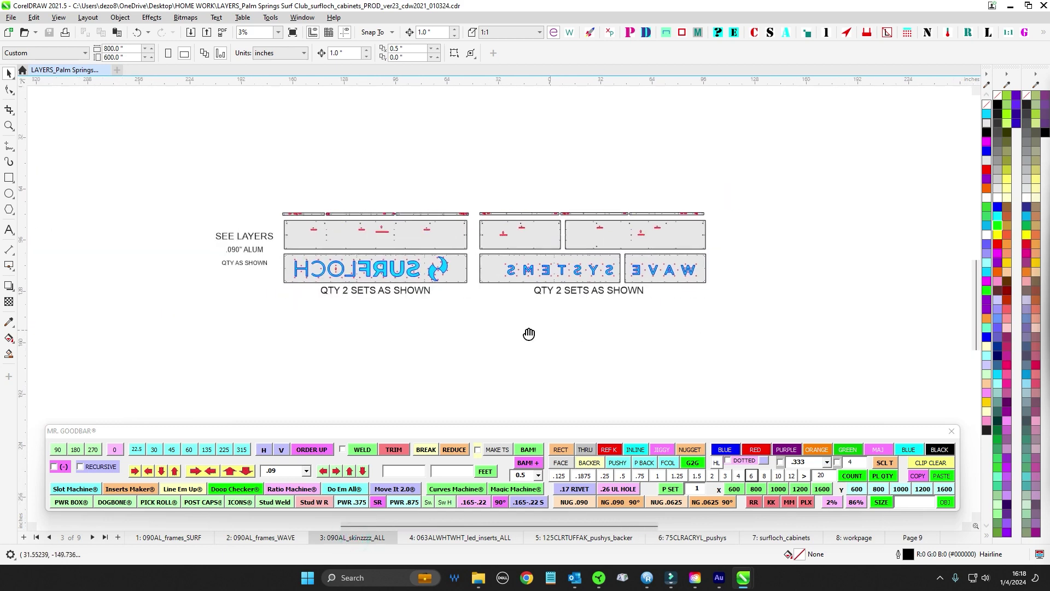
scroll(519, 268, "up", 1)
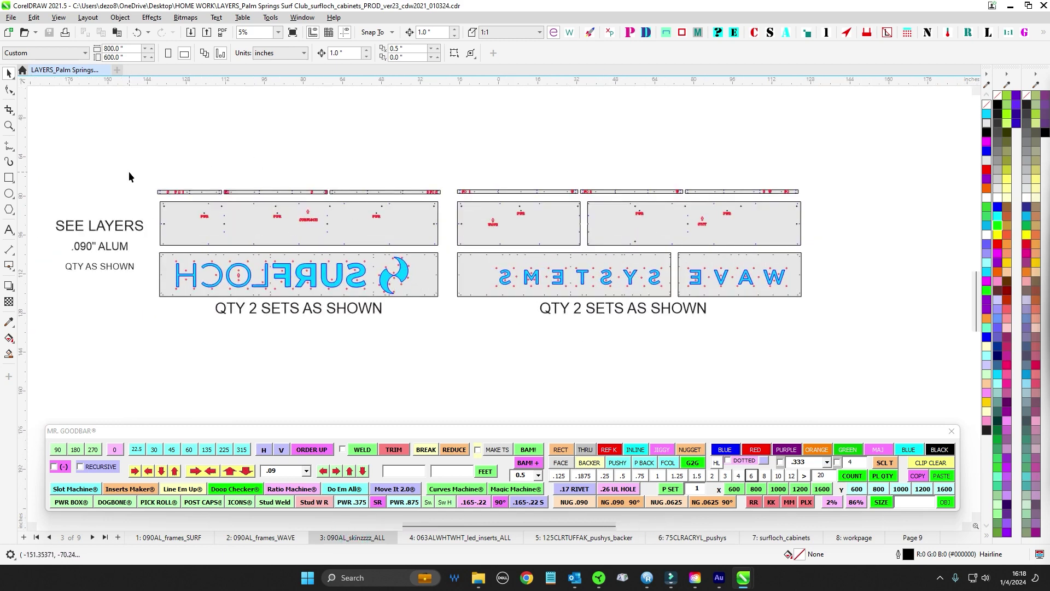
left_click_drag(129, 171, 841, 205)
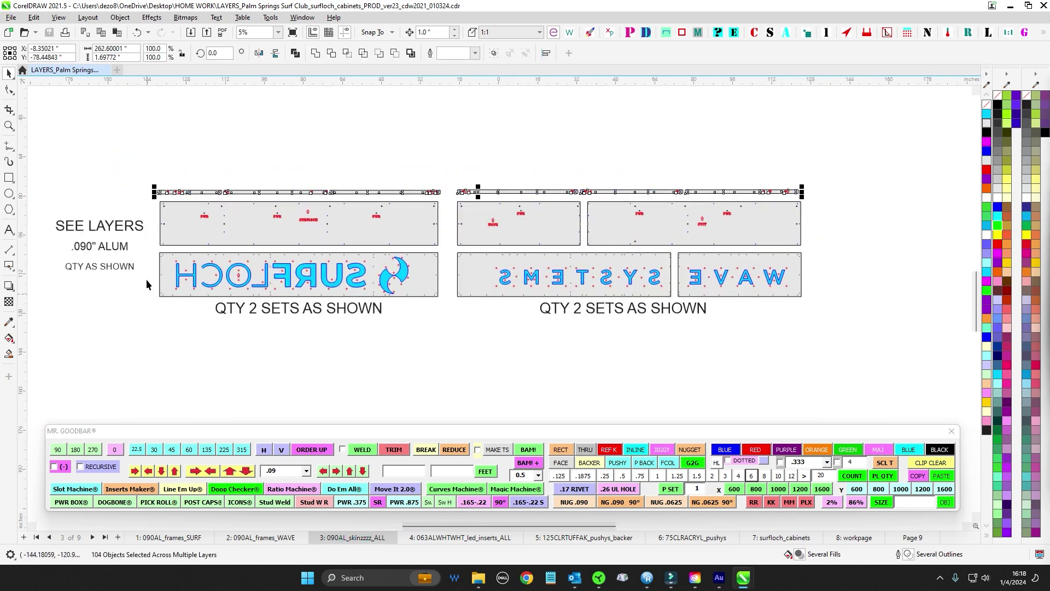
Step: Open the 063ALWHTWHT_led_inserts_ALL page and review the .063" white aluminum LED insert panels for SURFLOCH and WAVE SYSTEMS
left_click(481, 537)
scroll(431, 144, "up", 1)
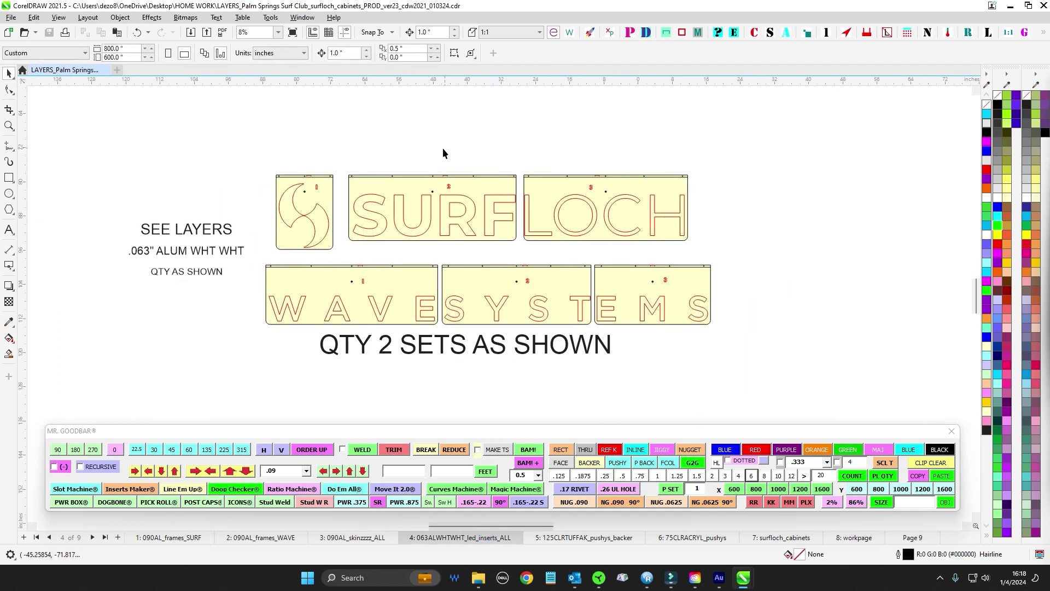
scroll(246, 188, "up", 1)
scroll(567, 121, "down", 1)
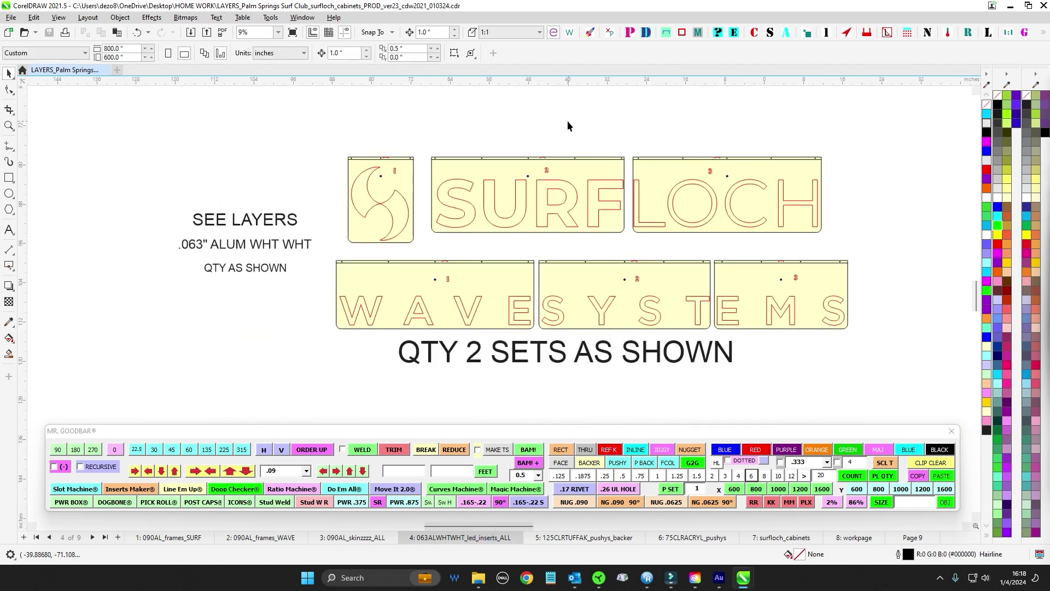
Step: Review the 1/8" clear Tuffak backer page, the 3/4" clear acrylic letter page and the surfloch_cabinets install pattern page in turn
left_click(595, 539)
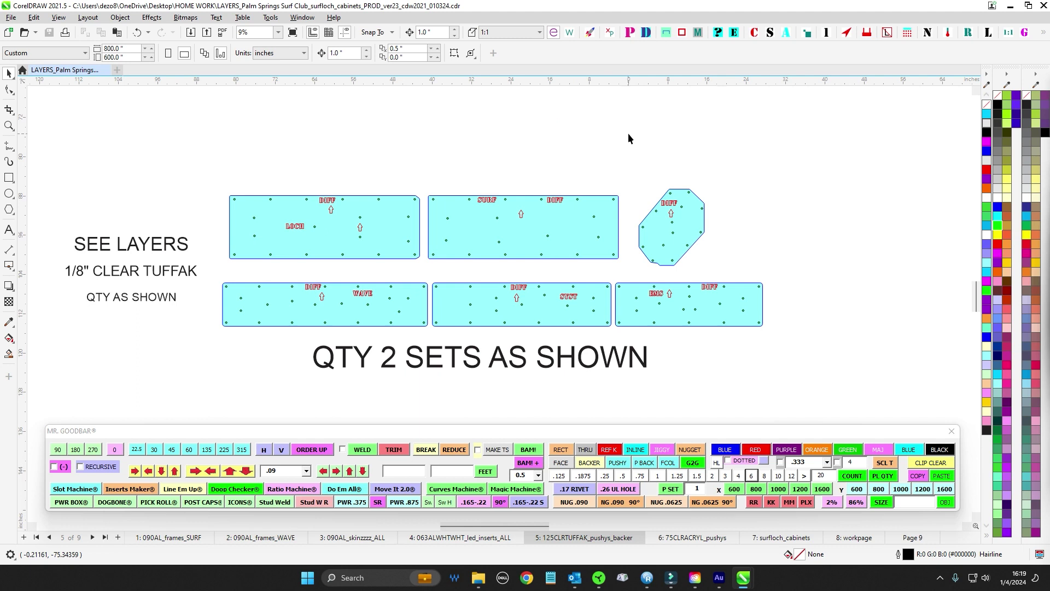
left_click(695, 538)
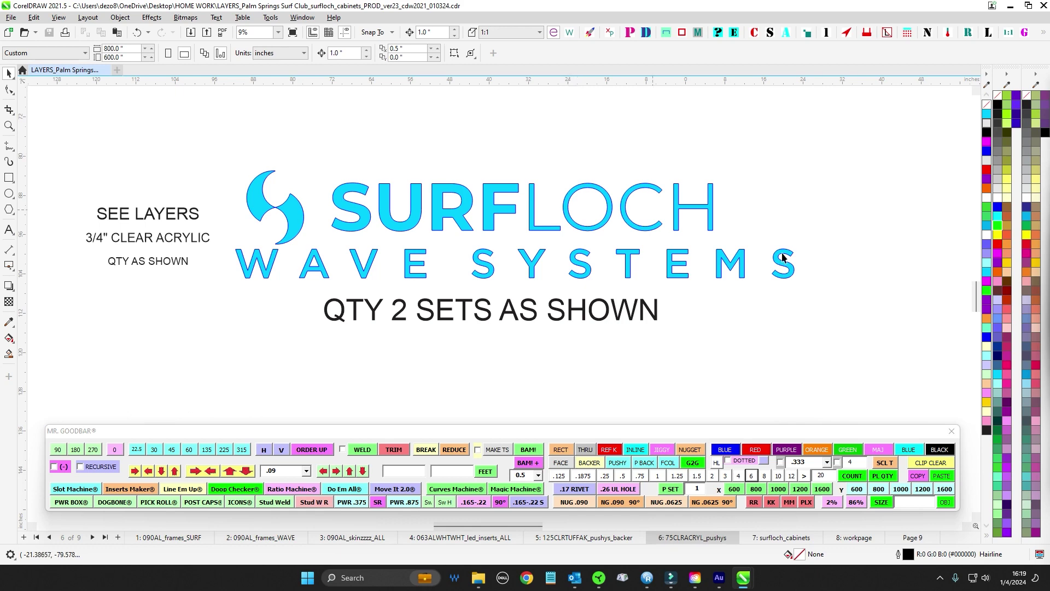
left_click(774, 539)
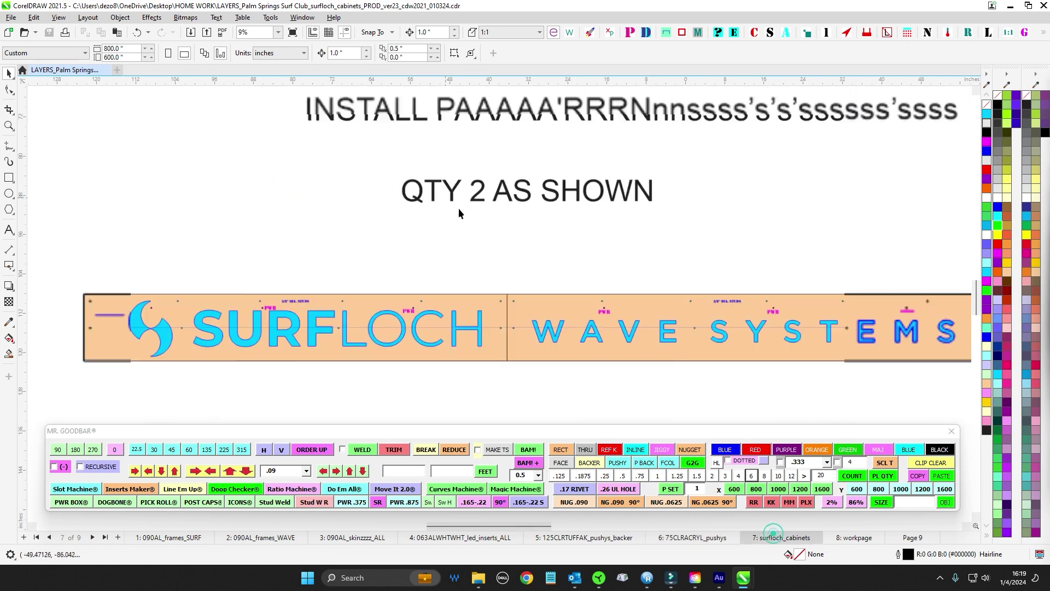
scroll(458, 208, "down", 3)
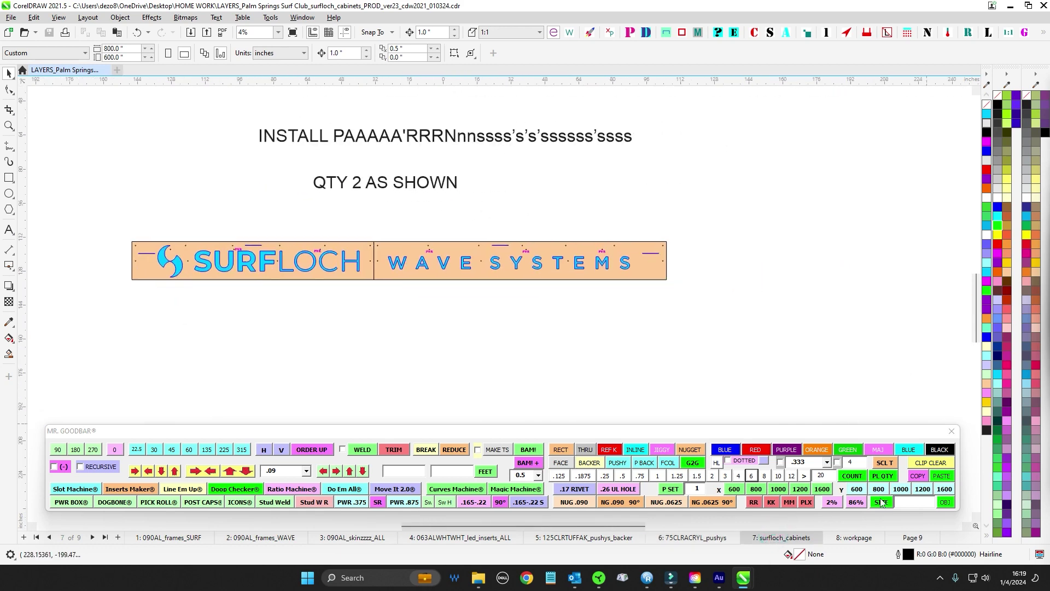
Step: Open the workpage and select the combined SURFLOCH WAVE SYSTEMS cabinet drawing beside the QTY 2 label
left_click(858, 540)
scroll(588, 183, "down", 3)
left_click_drag(563, 210, 515, 296)
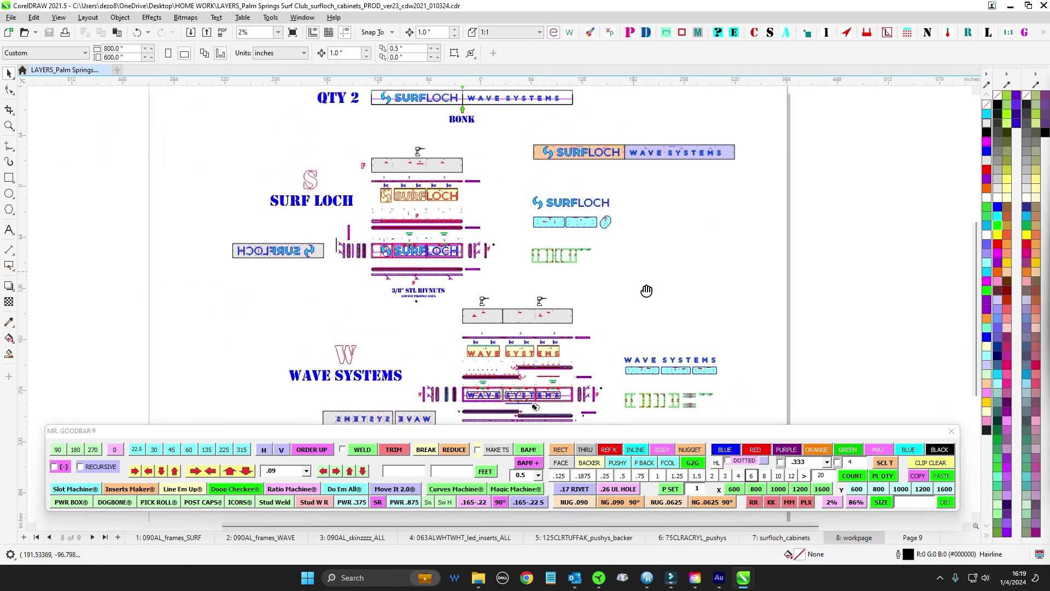
left_click_drag(647, 290, 680, 340)
scroll(528, 131, "up", 2)
left_click_drag(519, 124, 550, 133)
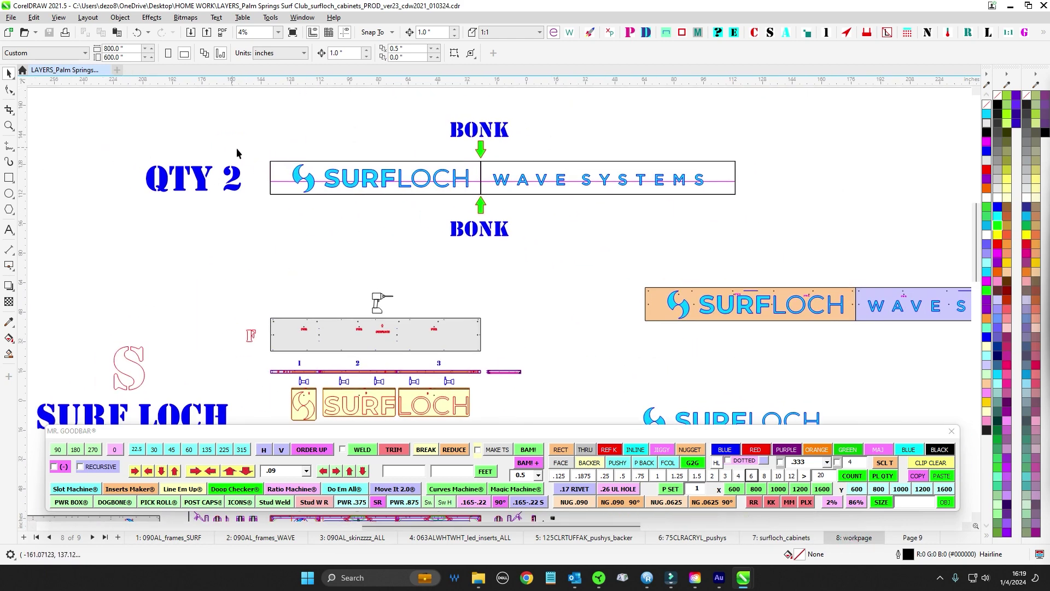
left_click_drag(246, 149, 777, 204)
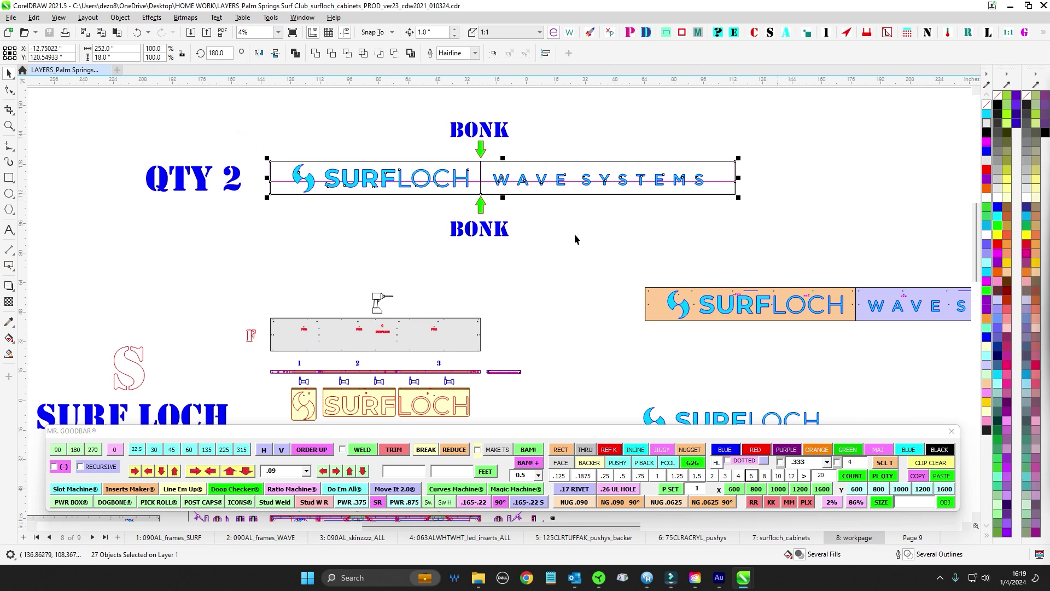
Step: Clear the cabinet selection and select the SURF LOCH exploded part layout below it
left_click_drag(575, 234, 590, 261)
left_click_drag(580, 315, 563, 190)
scroll(563, 190, "down", 4)
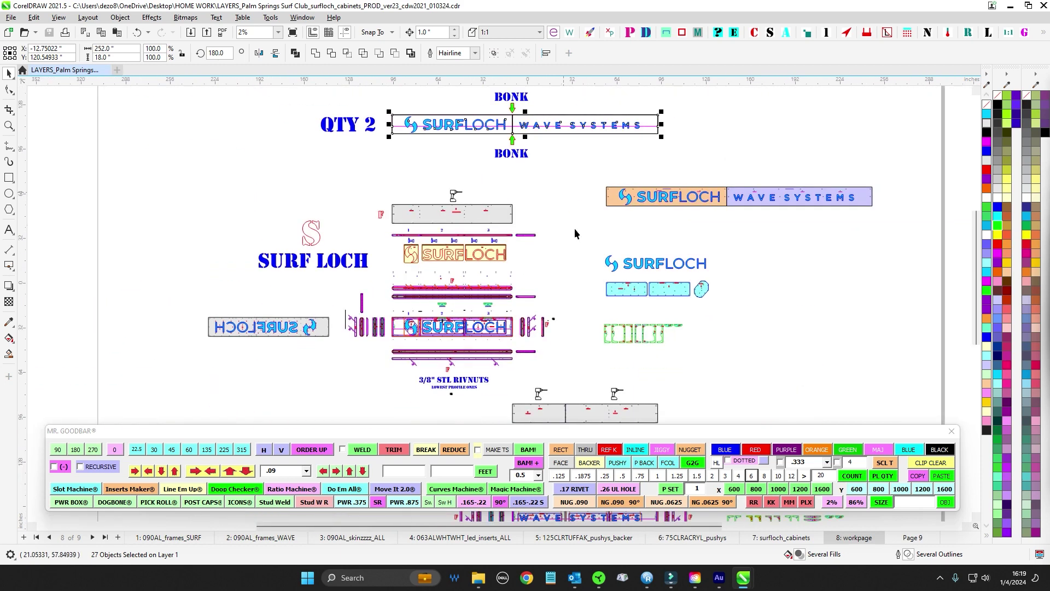
left_click_drag(574, 228, 526, 141)
left_click(515, 108)
scroll(527, 143, "down", 2)
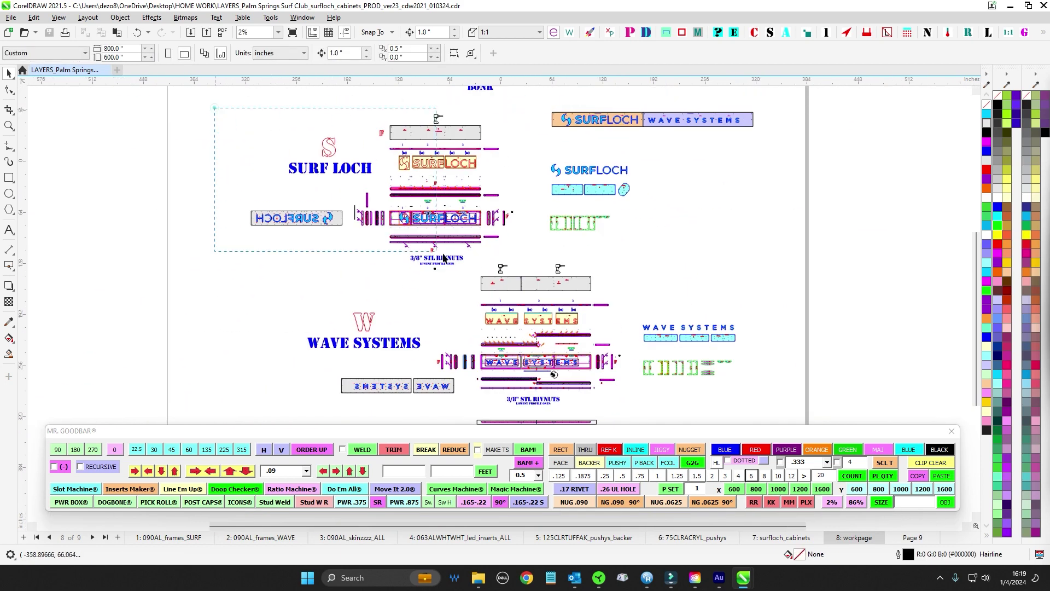
left_click_drag(443, 254, 509, 261)
Step: Select the WAVE SYSTEMS exploded part layout, and clear the selection
left_click_drag(721, 244, 678, 187)
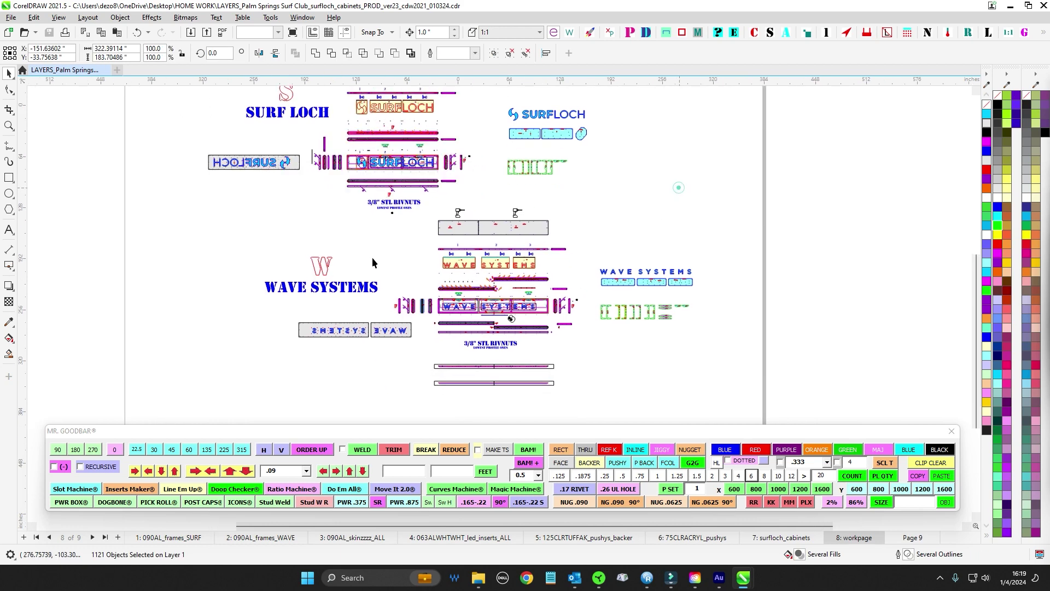
left_click_drag(232, 209, 656, 362)
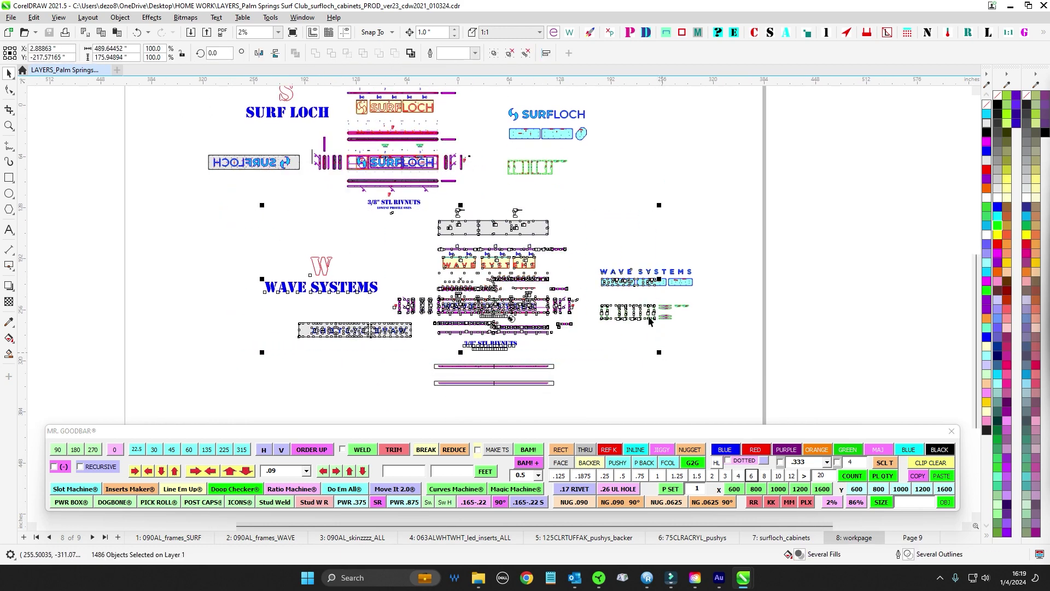
scroll(653, 245, "up", 1)
left_click(655, 244)
Step: Return to the SURF LOCH exploded layout and examine the assembled cabinet view among its frame parts
scroll(485, 169, "down", 1)
scroll(502, 204, "up", 3)
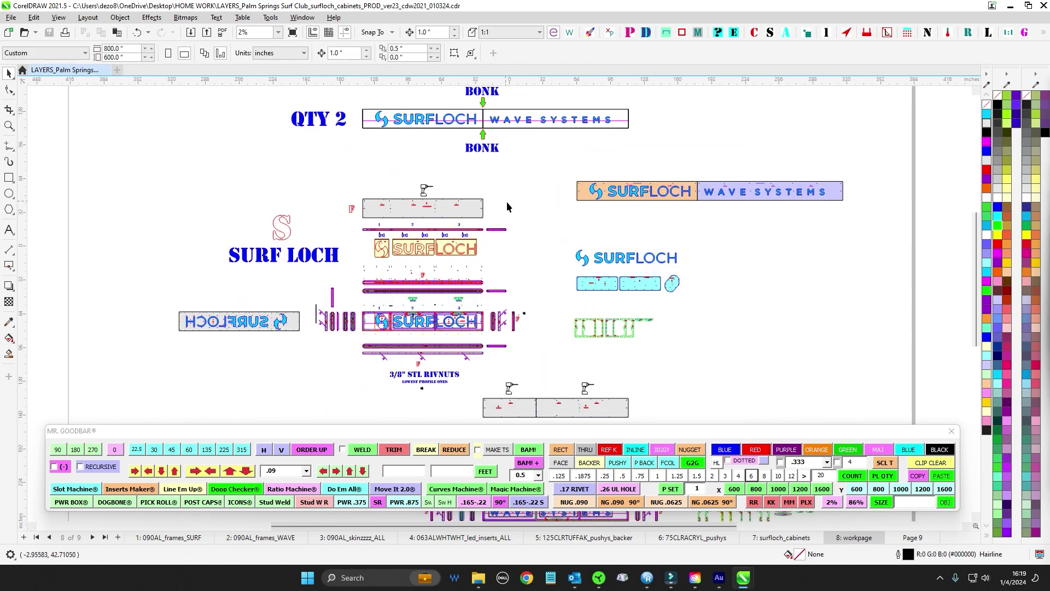
scroll(494, 220, "right", 1)
scroll(504, 214, "up", 2)
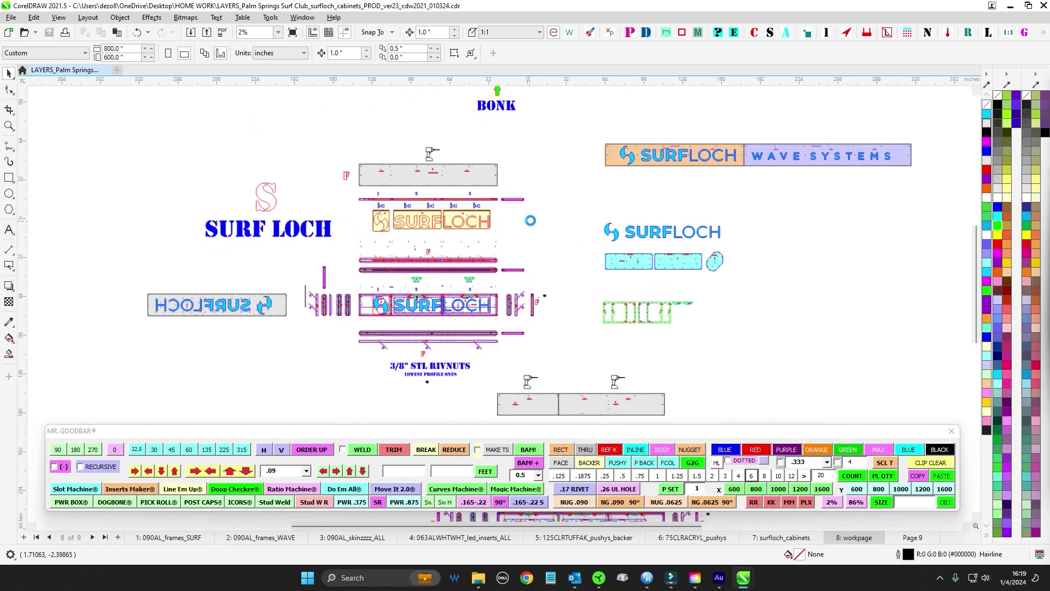
scroll(537, 230, "right", 1)
scroll(520, 235, "up", 6)
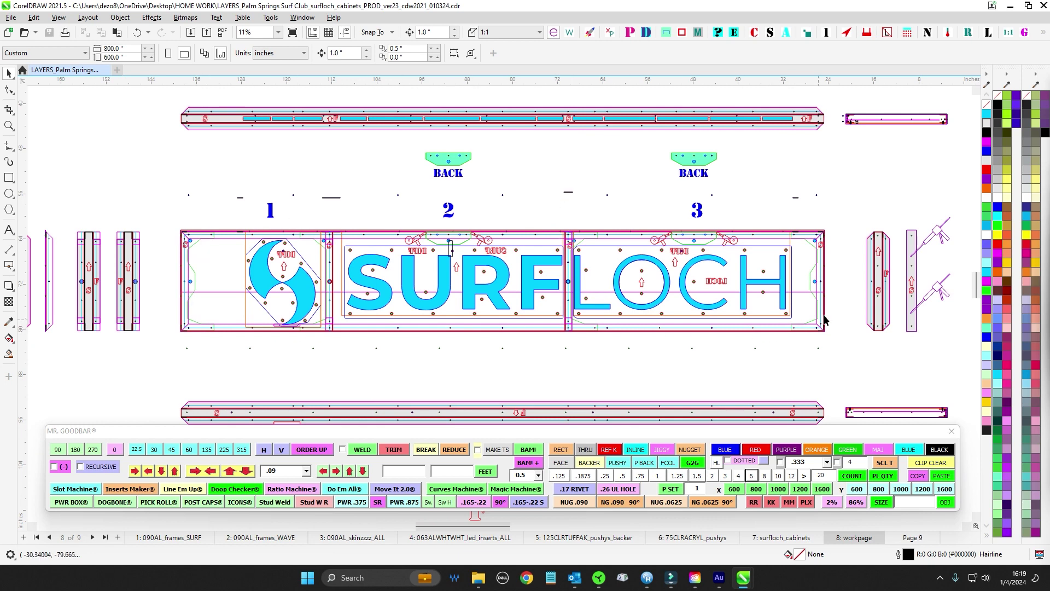
scroll(827, 242, "up", 1)
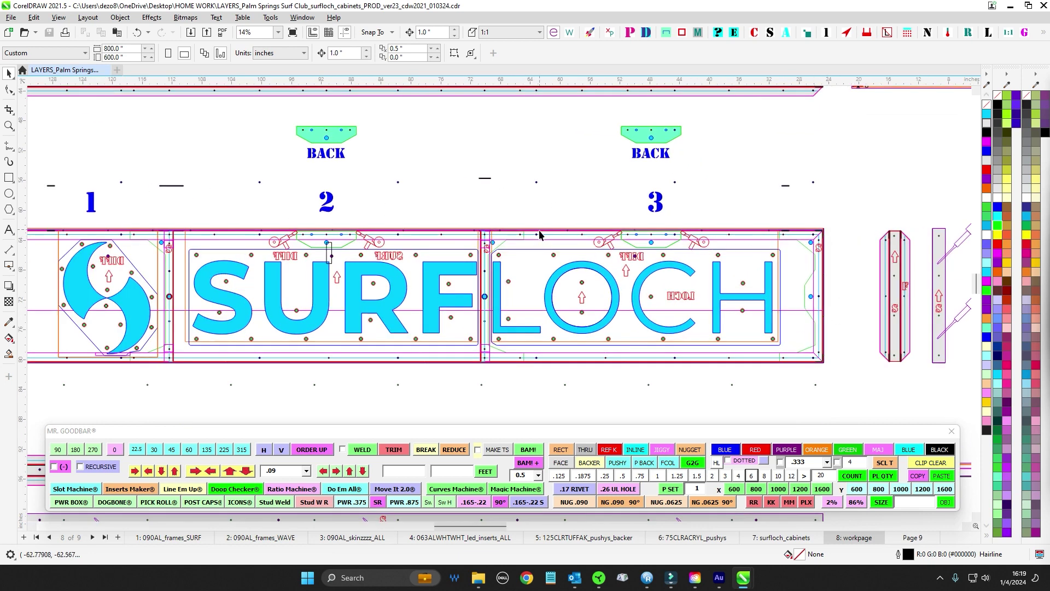
Step: Inspect the SURFLOCH cabinet view across sections 1, 2 and 3, including the dividers between them
left_click_drag(553, 249, 621, 238)
scroll(621, 236, "down", 2)
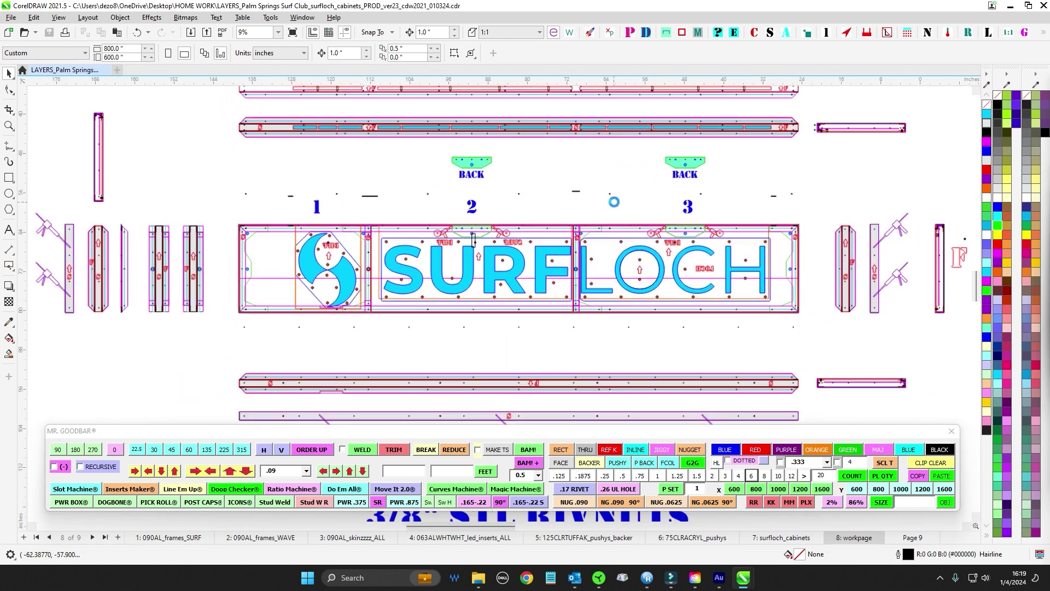
scroll(363, 240, "up", 2)
left_click_drag(358, 202, 341, 196)
scroll(340, 196, "down", 1)
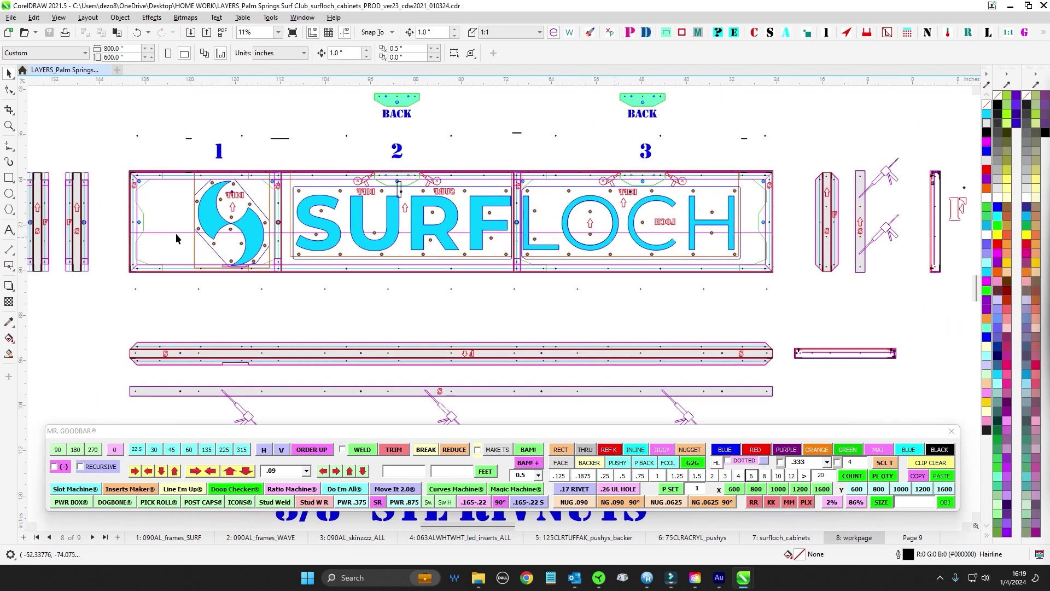
scroll(451, 220, "up", 1)
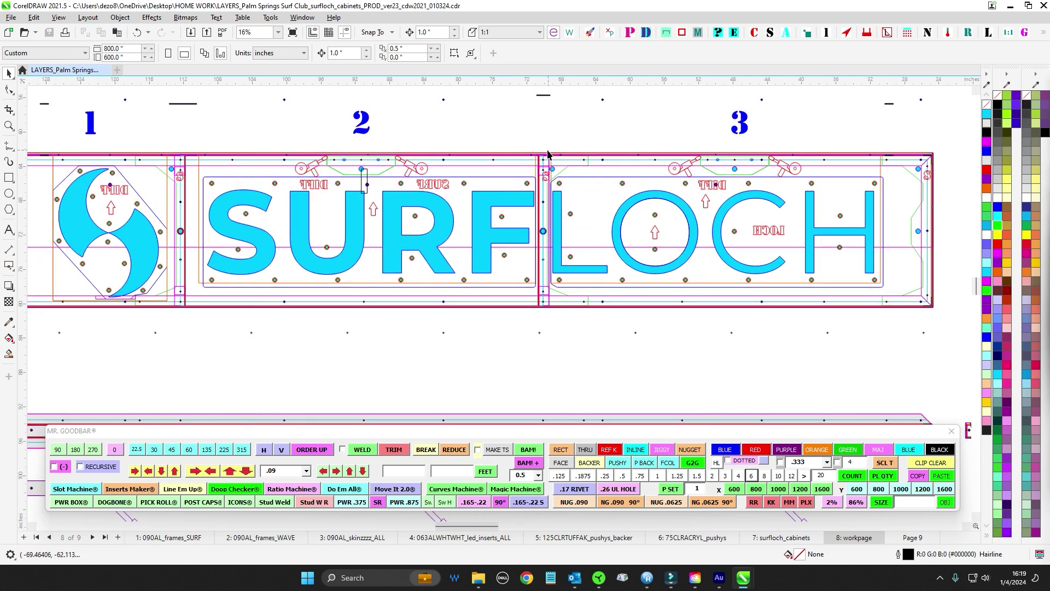
scroll(199, 252, "down", 1)
left_click_drag(189, 175, 345, 156)
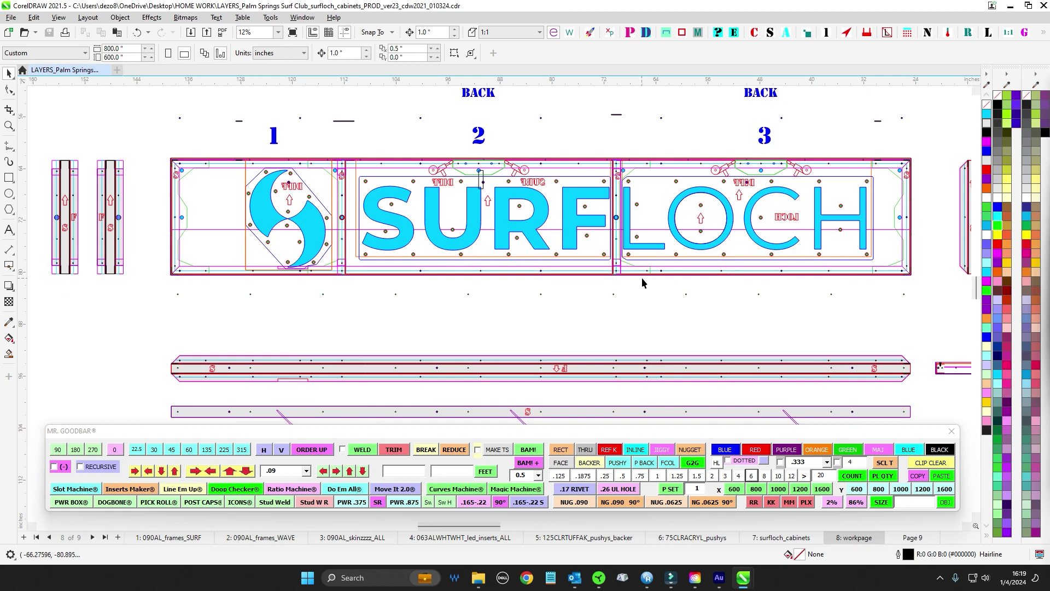
Step: Compare the loose frame and backer parts beside the SURF LOCH layout with the assembled cabinet view and its surrounding side parts
scroll(637, 285, "down", 1)
left_click_drag(589, 166, 351, 175)
scroll(351, 175, "down", 3)
left_click_drag(604, 253, 560, 265)
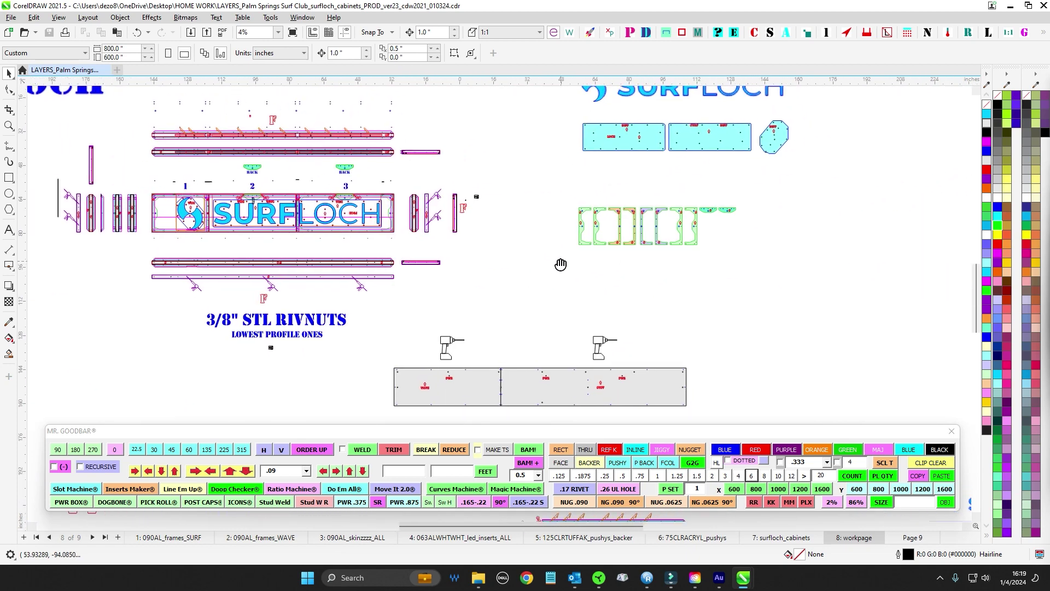
scroll(621, 244, "up", 2)
scroll(650, 234, "down", 2)
scroll(458, 261, "up", 2)
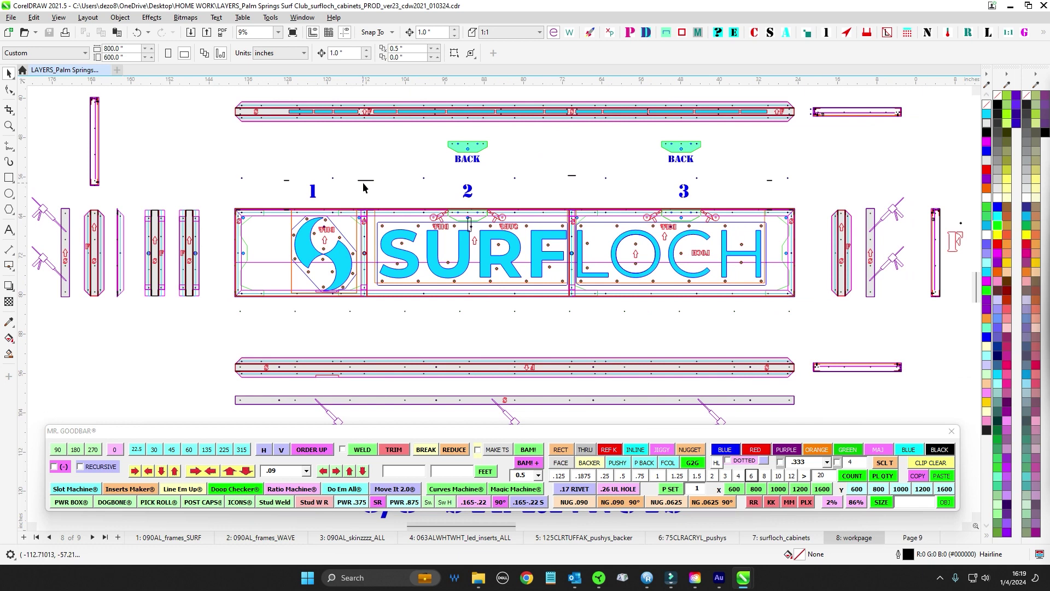
left_click_drag(380, 192, 453, 174)
scroll(360, 175, "up", 1)
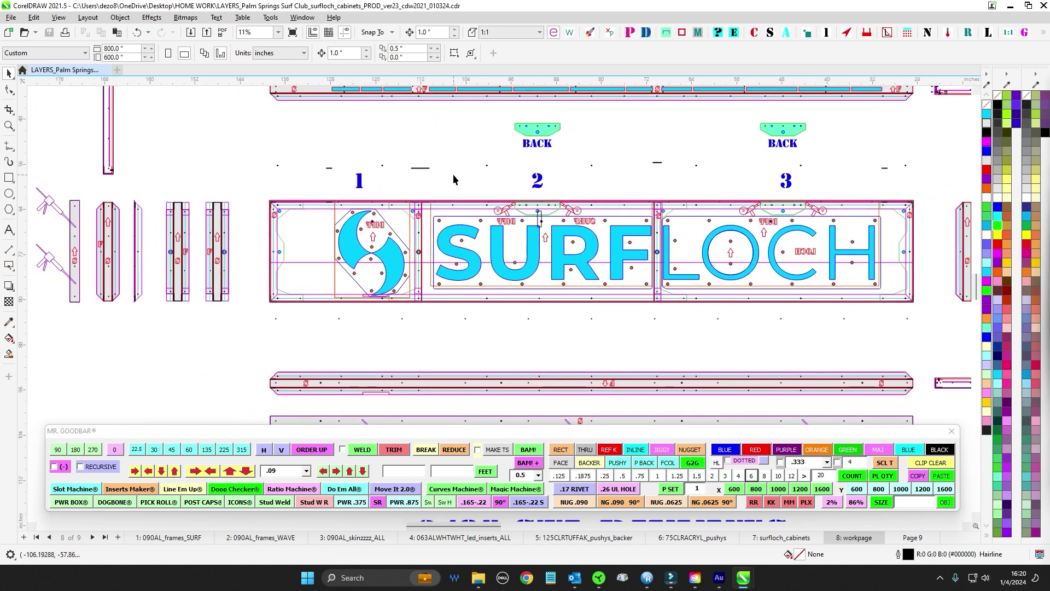
scroll(454, 173, "down", 1)
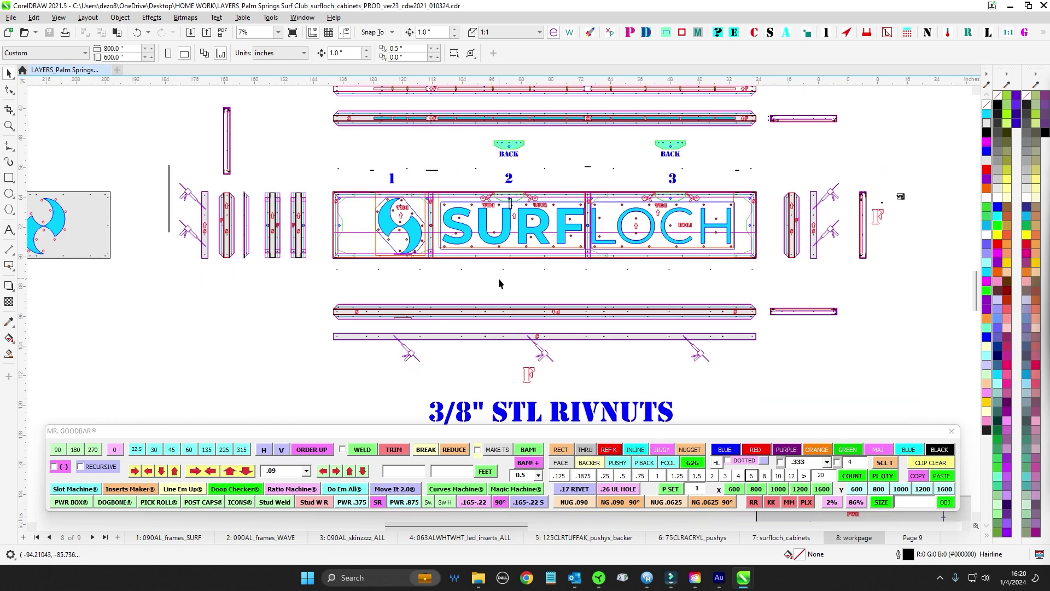
Step: Review the 3/8" STL RIVNUTS note under the SURF LOCH parts, select its LOWEST PROFILE ONES line and clear the selection
left_click_drag(541, 275, 493, 153)
scroll(499, 327, "up", 1)
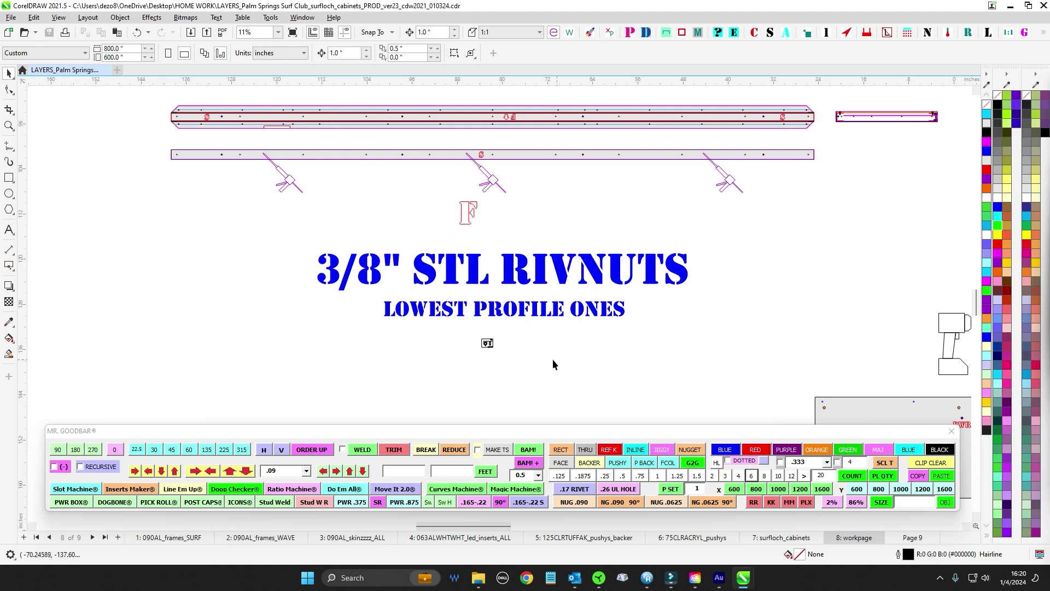
left_click_drag(355, 290, 742, 328)
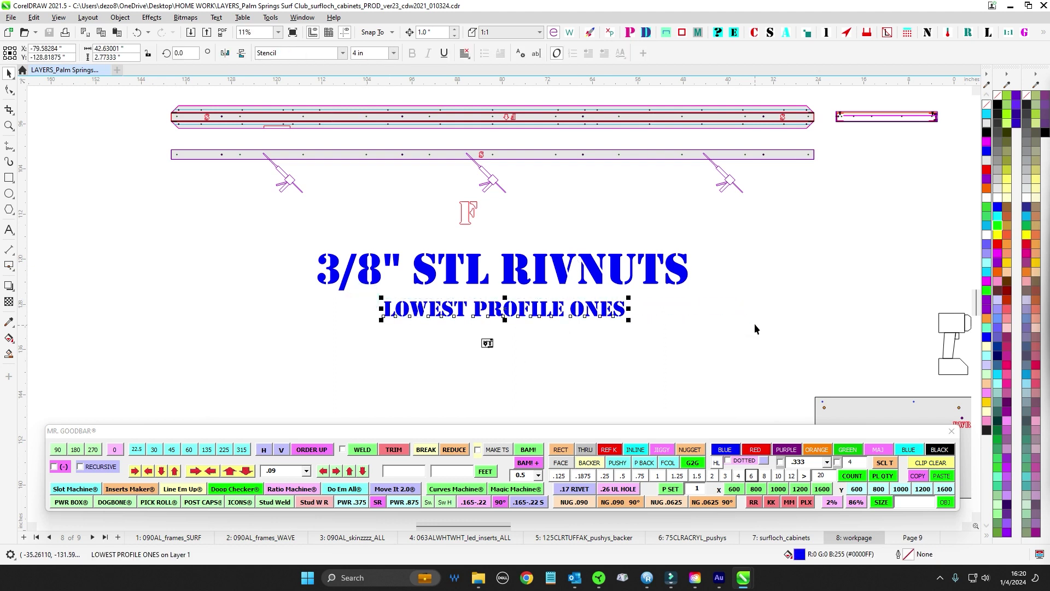
scroll(537, 341, "up", 1)
left_click(475, 356)
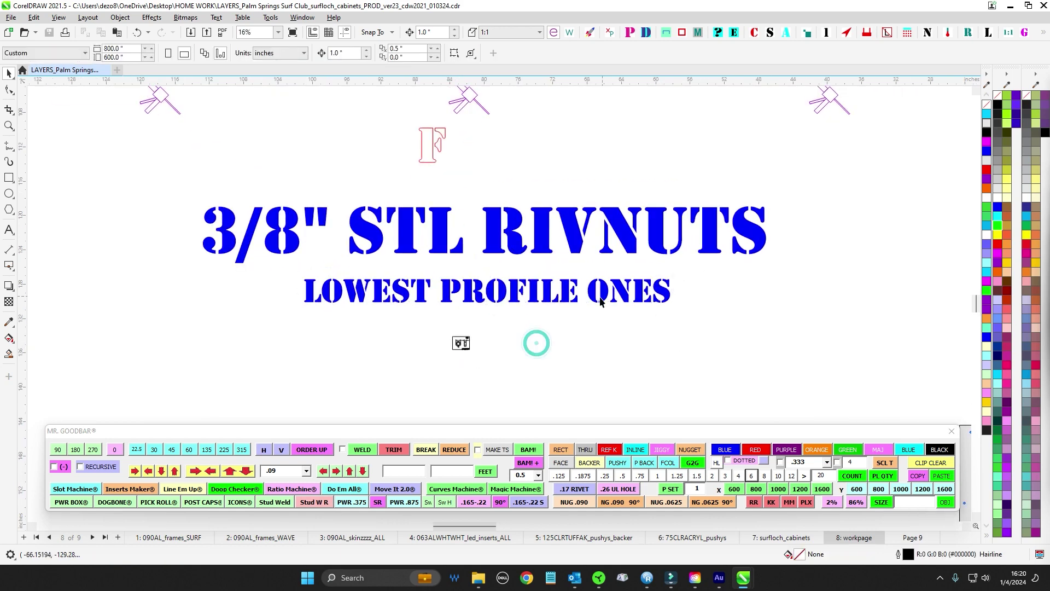
Step: Examine the SURF LOCH end returns with their rivet gun symbols and the side section view up close, and return to the wider layout
scroll(594, 322, "down", 1)
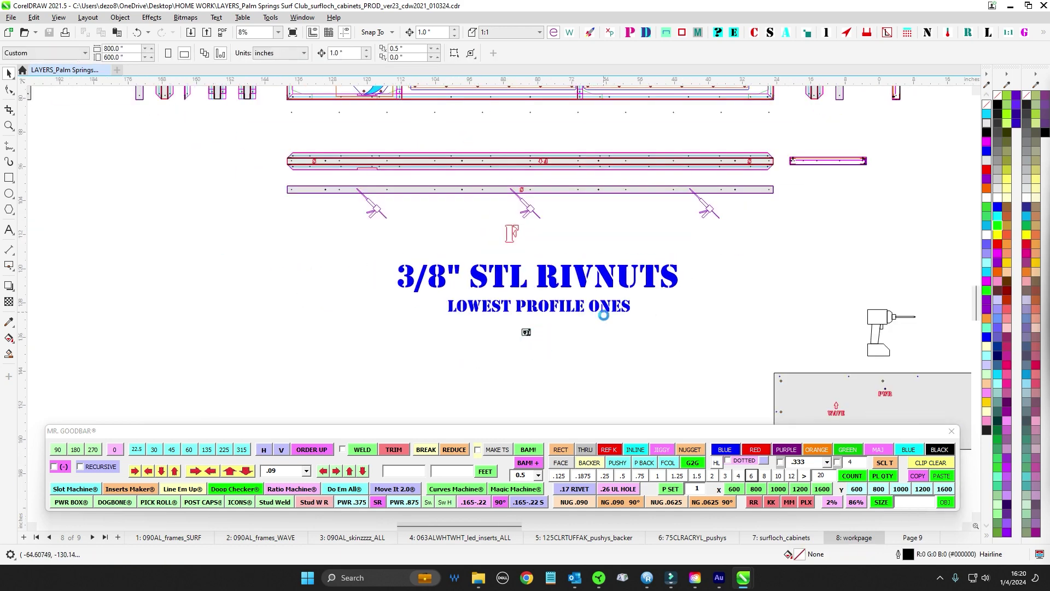
scroll(602, 317, "down", 2)
left_click_drag(693, 281, 389, 368)
scroll(520, 192, "up", 9)
scroll(517, 198, "up", 1)
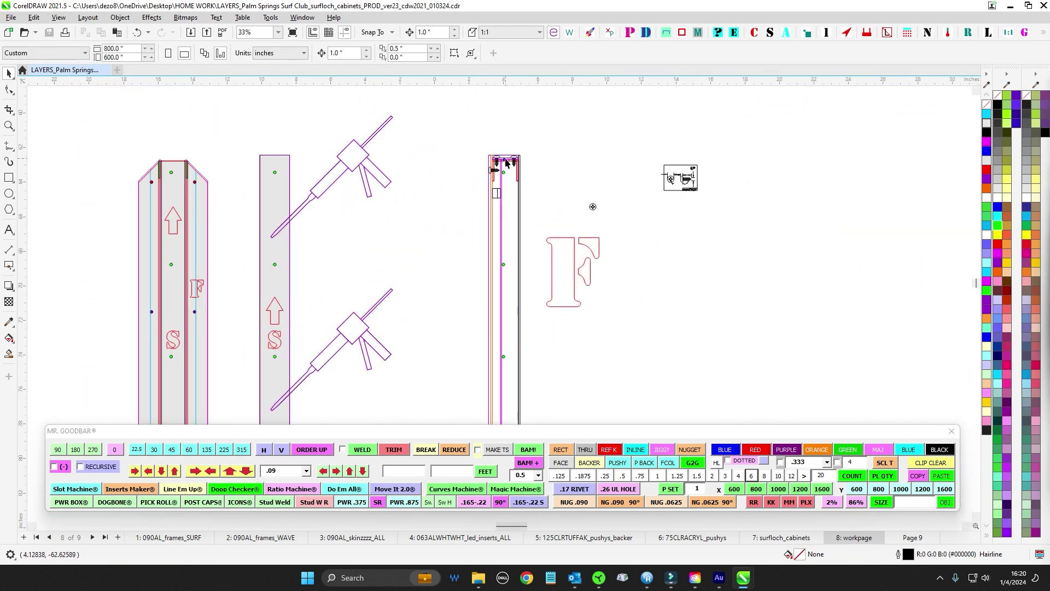
scroll(537, 326, "down", 9)
left_click_drag(544, 418, 741, 239)
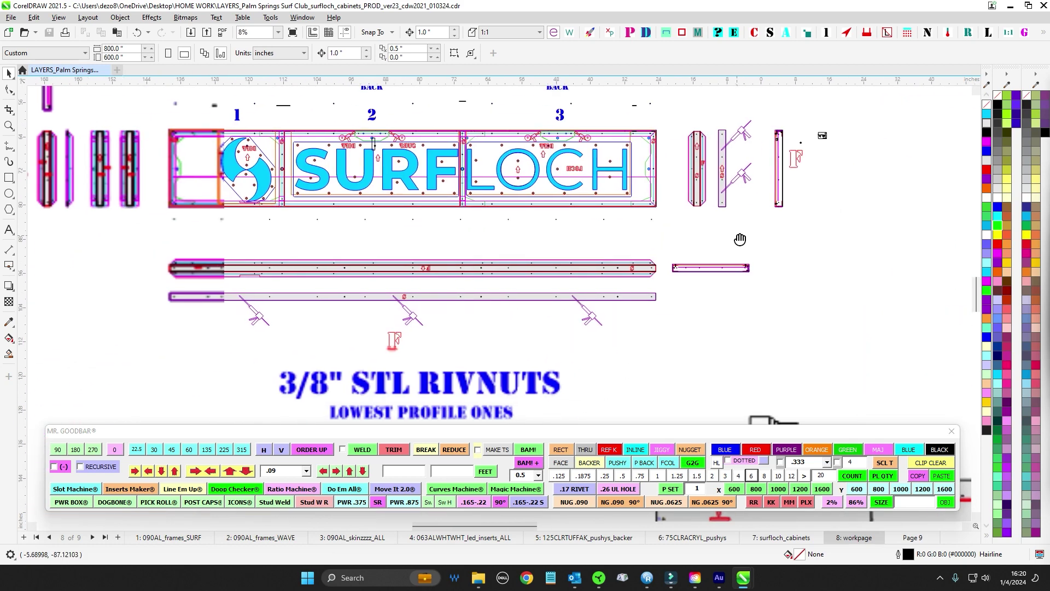
Step: Examine the end returns and vertical divider parts laid out beside section 1 of the SURFLOCH cabinet
left_click_drag(467, 258, 523, 270)
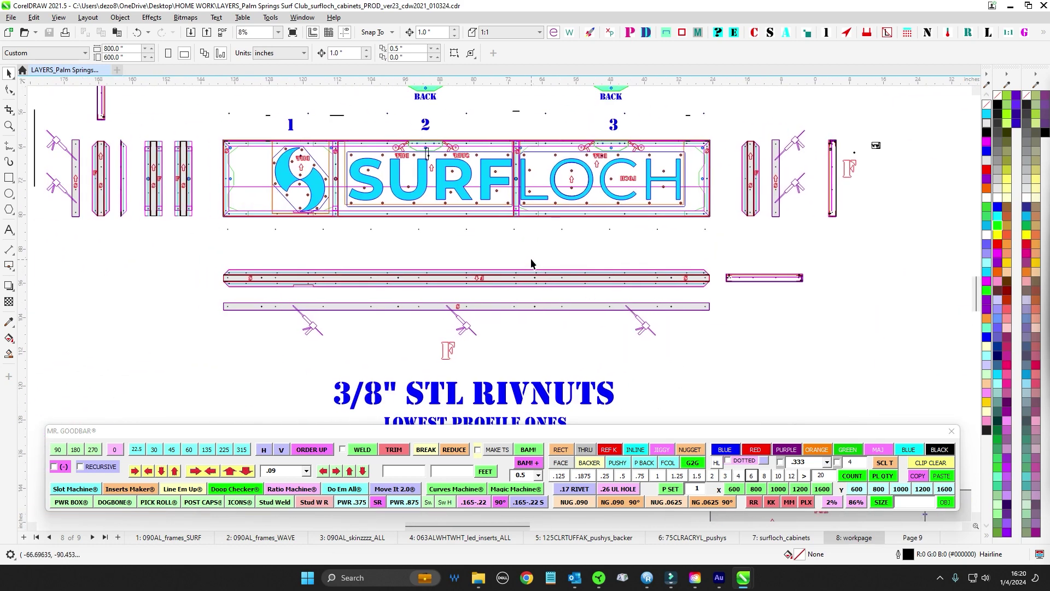
left_click_drag(137, 225, 300, 261)
left_click_drag(311, 307, 348, 303)
scroll(321, 138, "down", 1)
left_click_drag(324, 144, 319, 174)
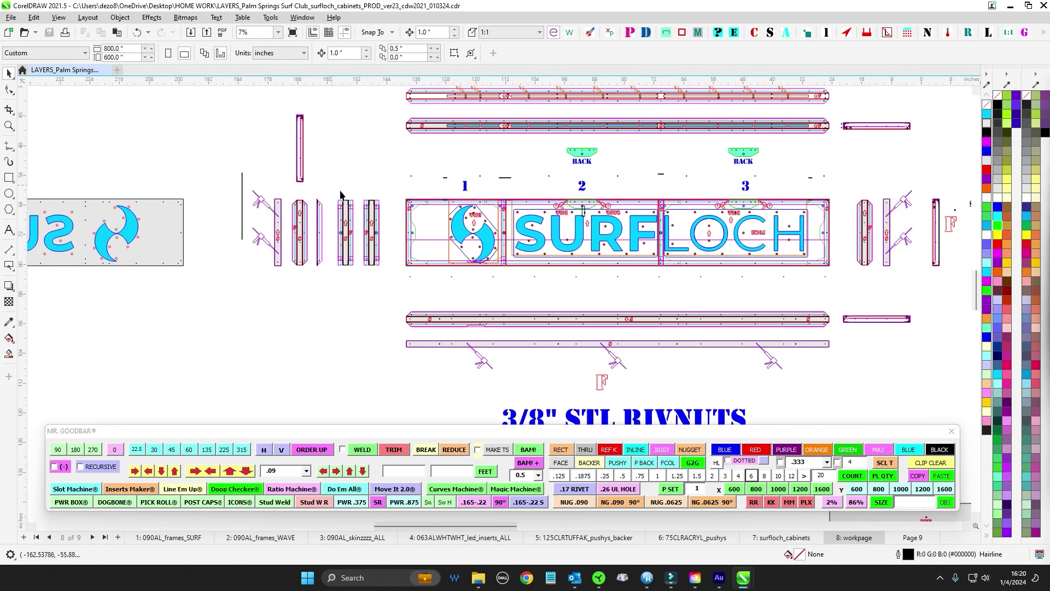
scroll(341, 192, "up", 3)
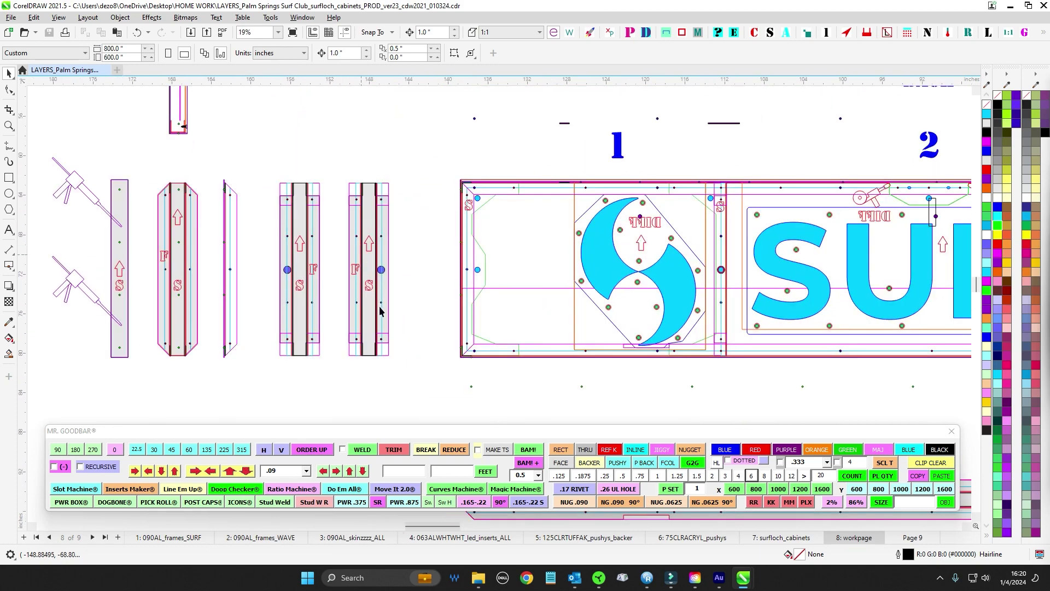
scroll(307, 222, "up", 4)
scroll(334, 241, "down", 4)
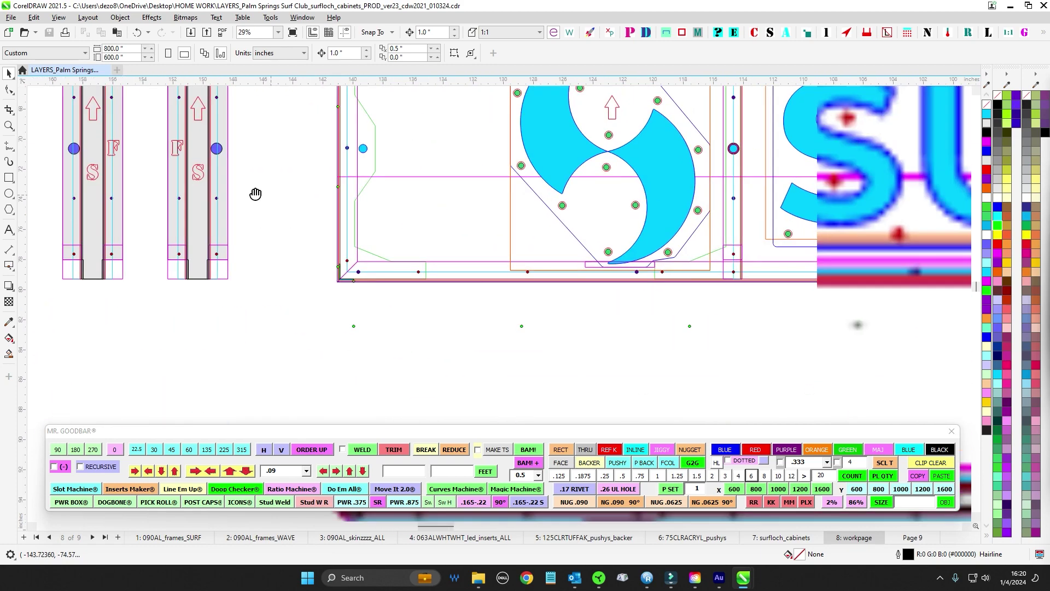
Step: Inspect the hole pattern on the long horizontal return strips laid out below the SURFLOCH cabinet
scroll(318, 307, "up", 2)
left_click_drag(660, 308, 243, 296)
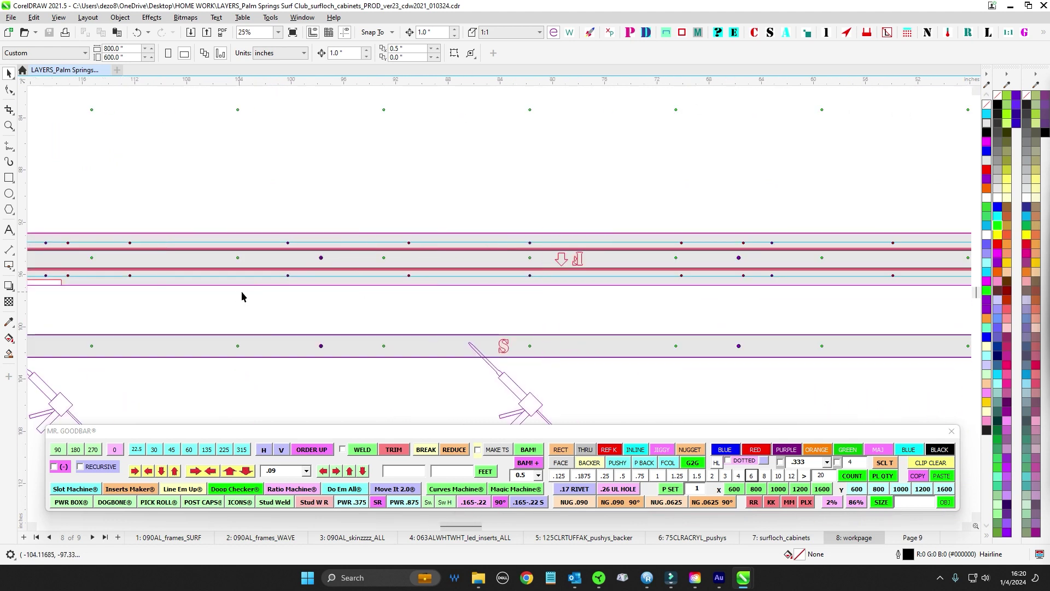
scroll(512, 240, "up", 2)
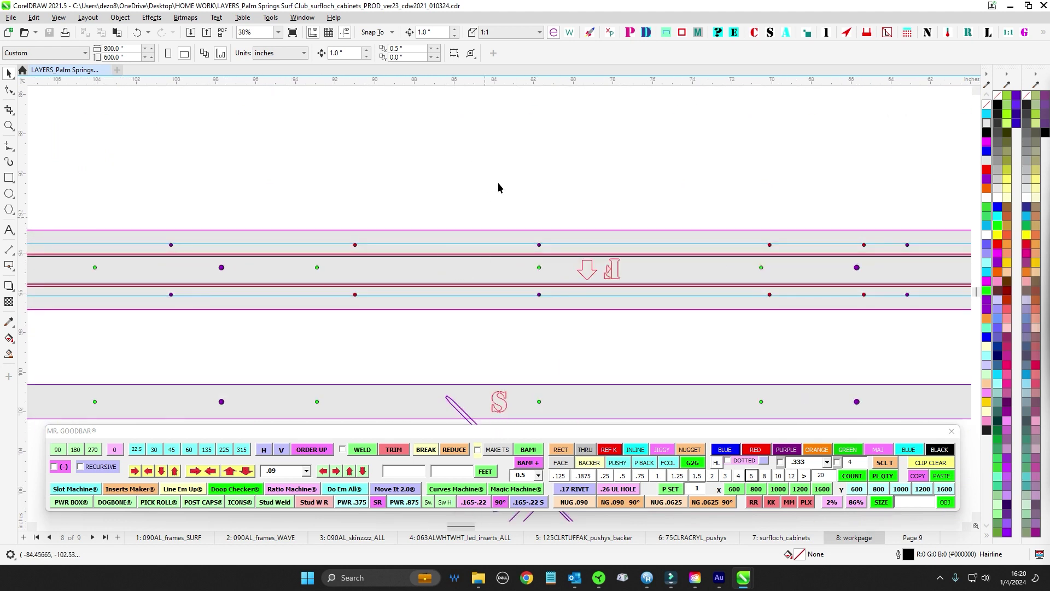
scroll(494, 307, "down", 3)
scroll(328, 304, "up", 2)
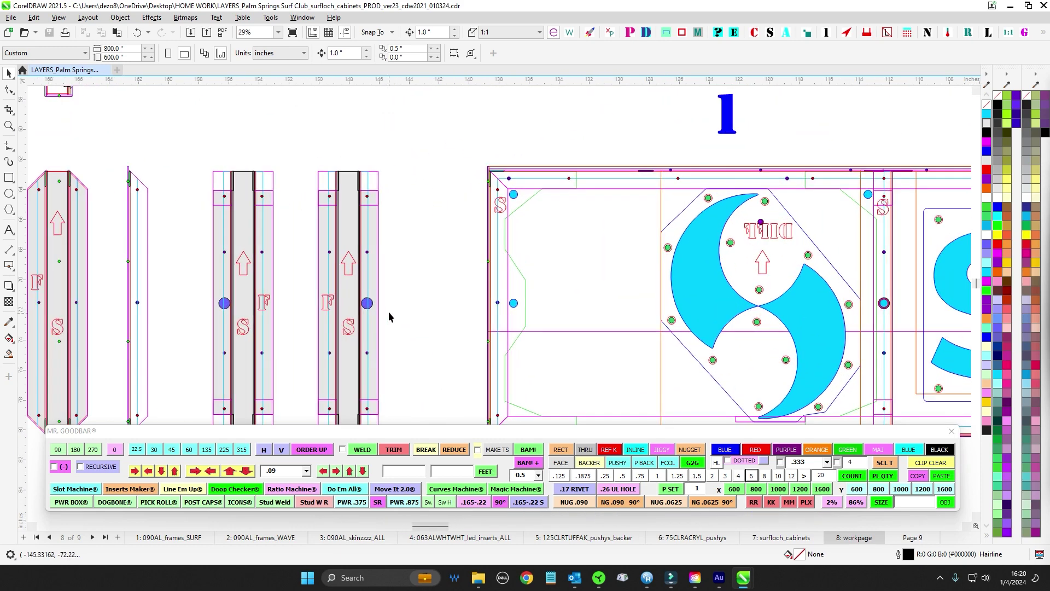
Step: Select the 0.75" blue hole on the divider part nearest the cabinet and compare it with the dividers in the assembled view
left_click(367, 303)
scroll(425, 304, "down", 2)
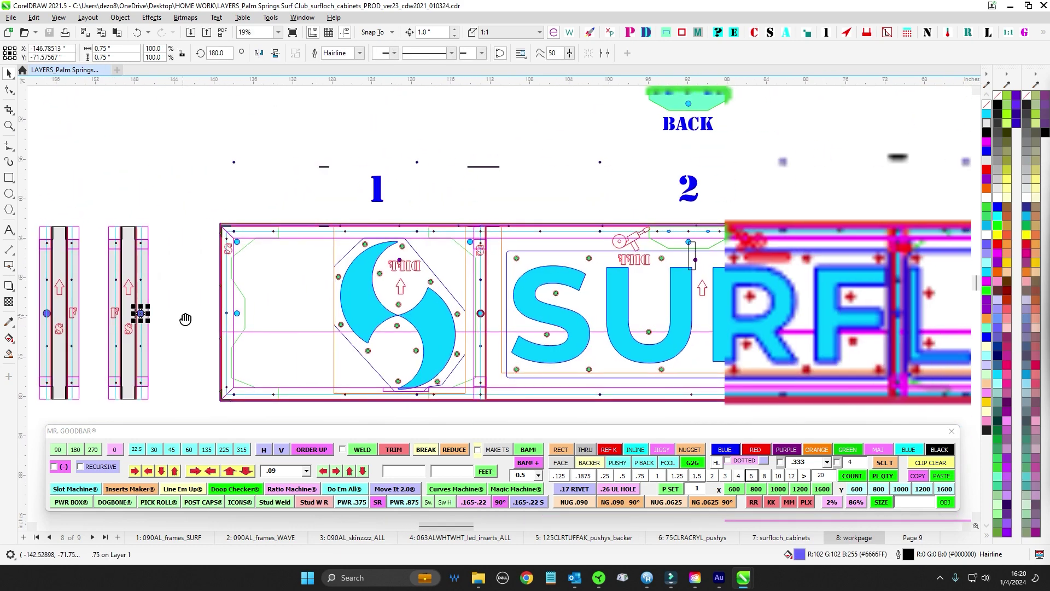
left_click_drag(208, 245, 248, 225)
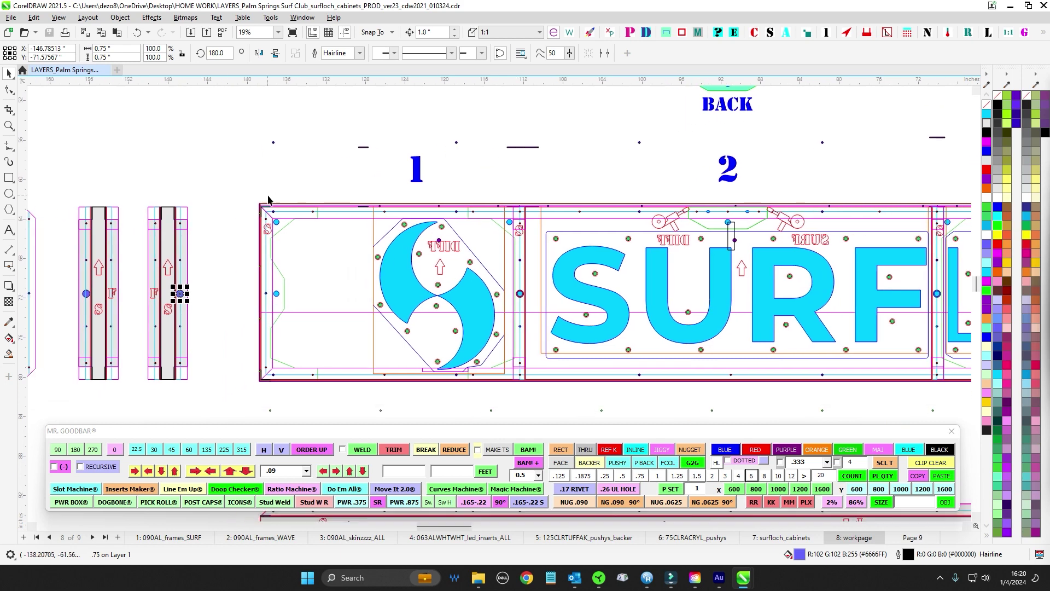
scroll(505, 304, "down", 3)
scroll(231, 237, "up", 2)
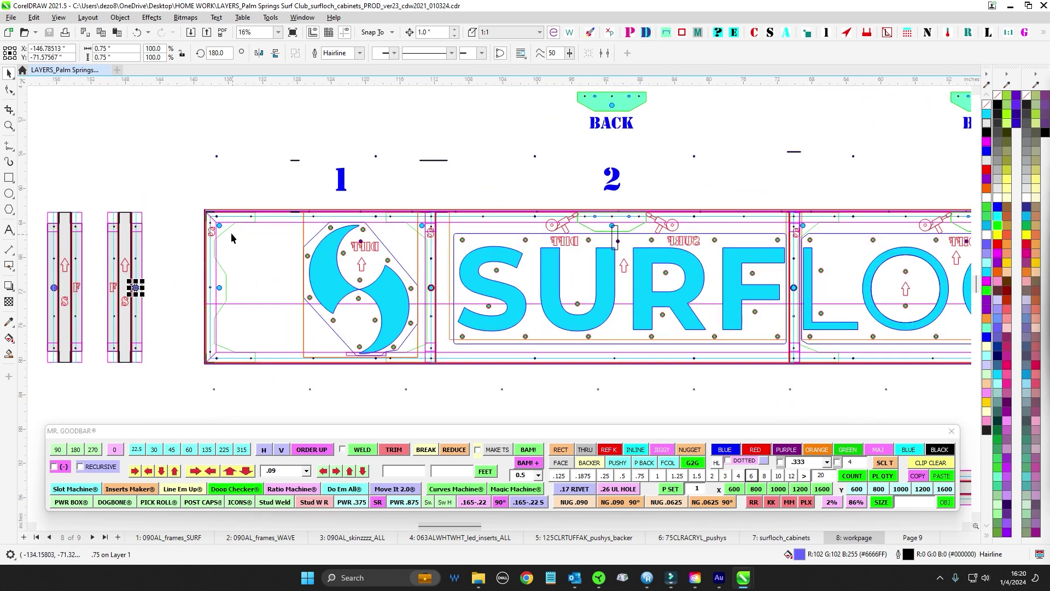
scroll(298, 145, "down", 2)
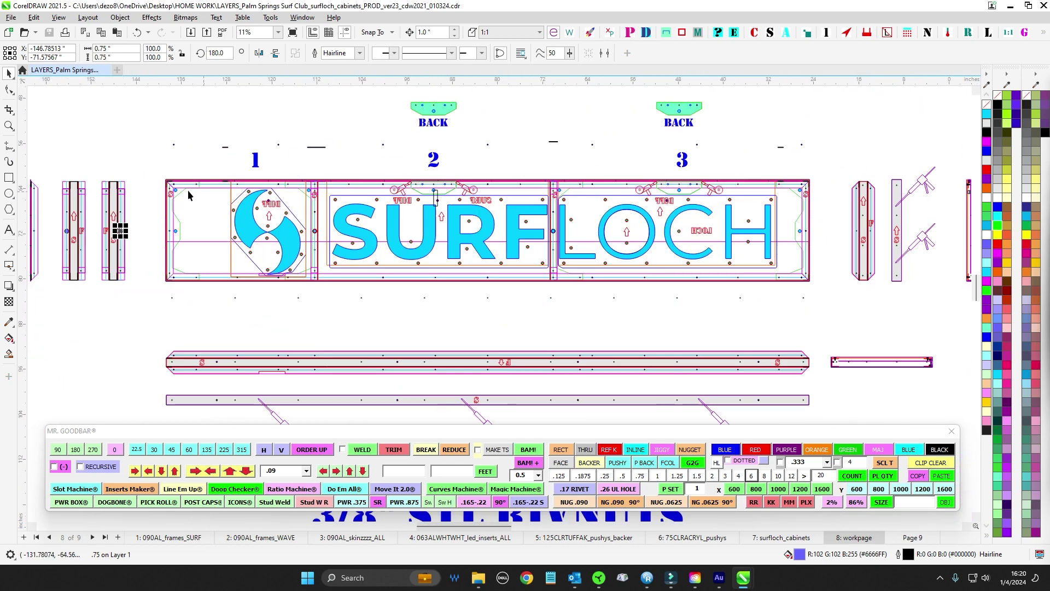
Step: Select the parts and holes along the SURFLOCH cabinet's upper edge, review the parts above it up to the grey panel, and clear the selection
left_click_drag(160, 174, 832, 202)
scroll(349, 152, "down", 1)
left_click_drag(348, 127, 344, 293)
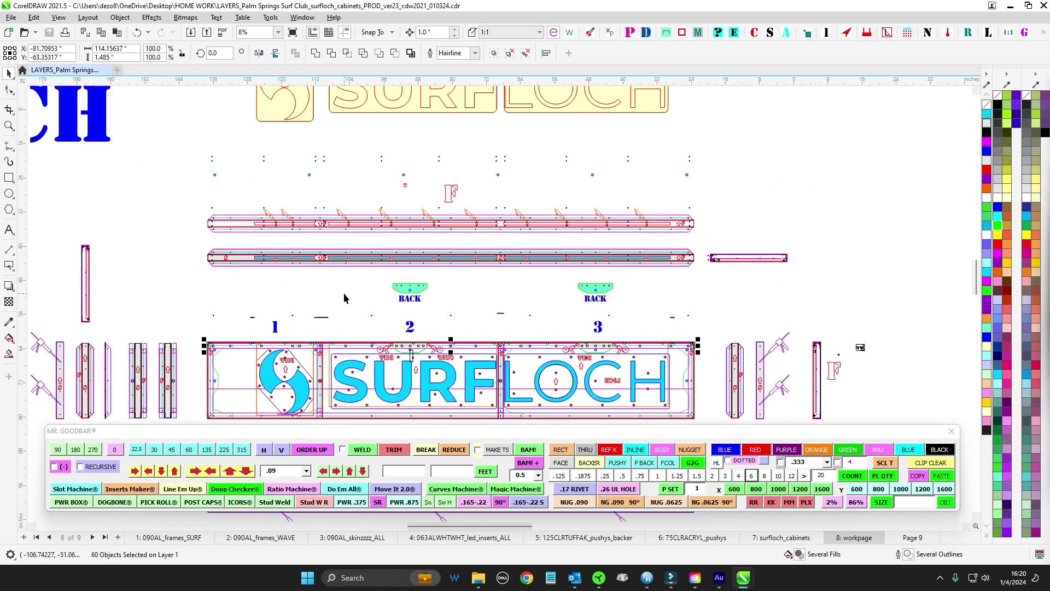
left_click_drag(368, 157, 347, 310)
scroll(297, 162, "up", 1)
left_click(290, 147)
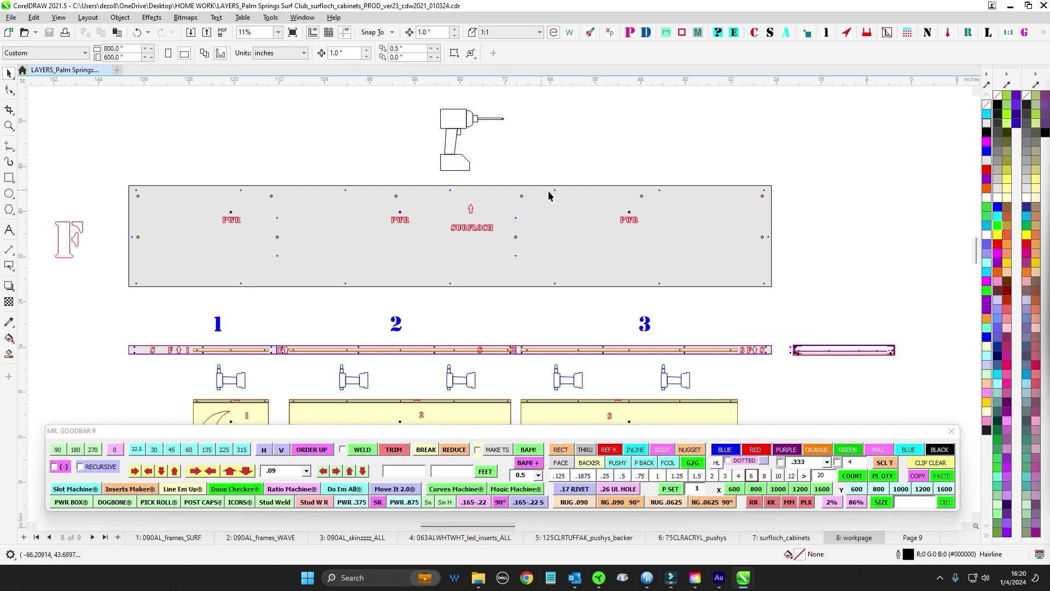
Step: Inspect the PWR and mounting holes across the grey SURFLOCH panel from one end to the other
scroll(757, 197, "up", 2)
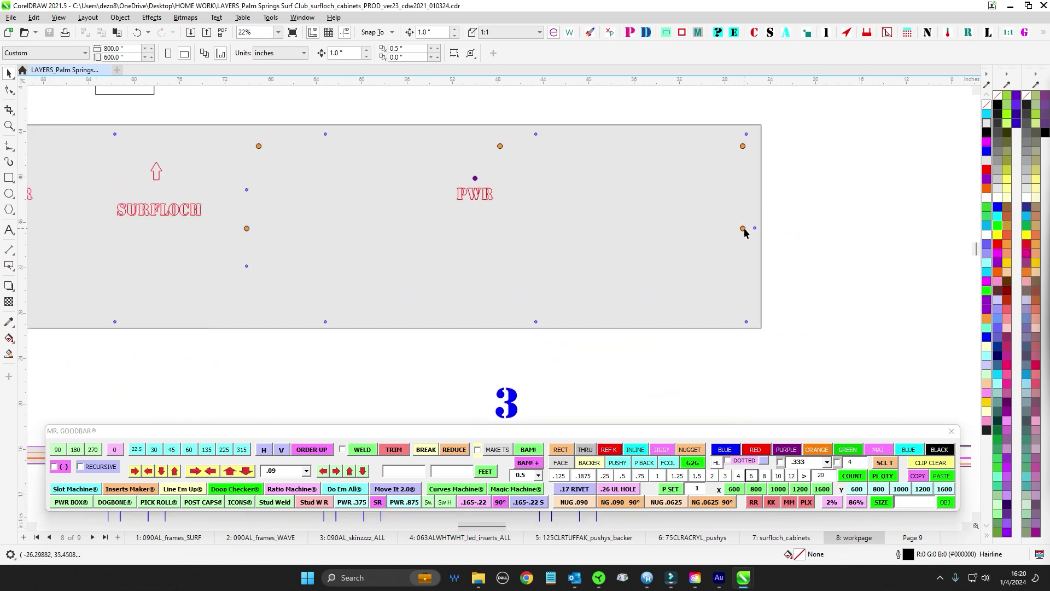
scroll(747, 232, "down", 2)
left_click_drag(255, 250, 491, 256)
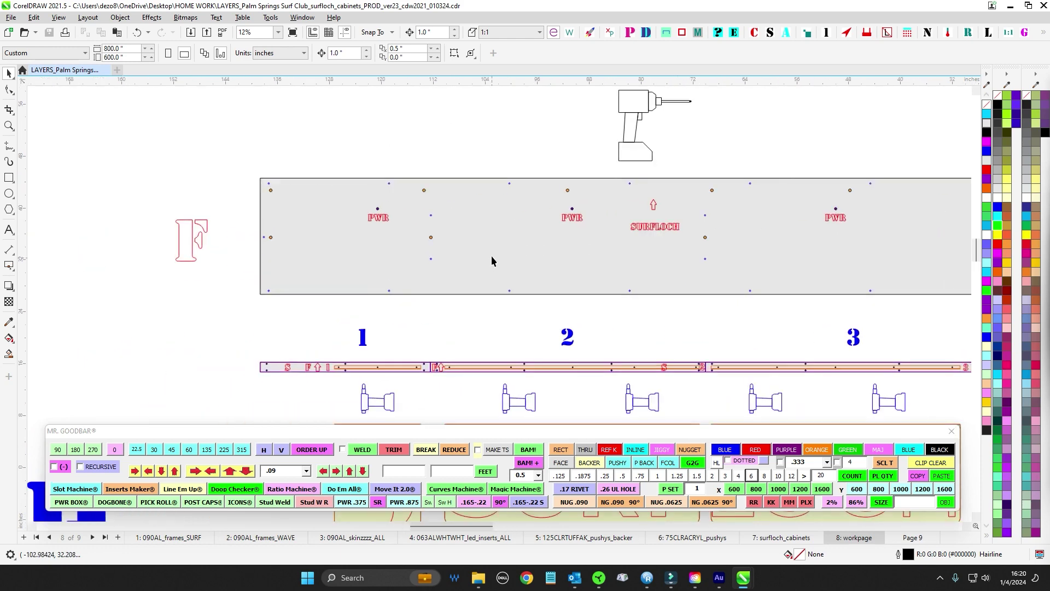
scroll(238, 242, "down", 1)
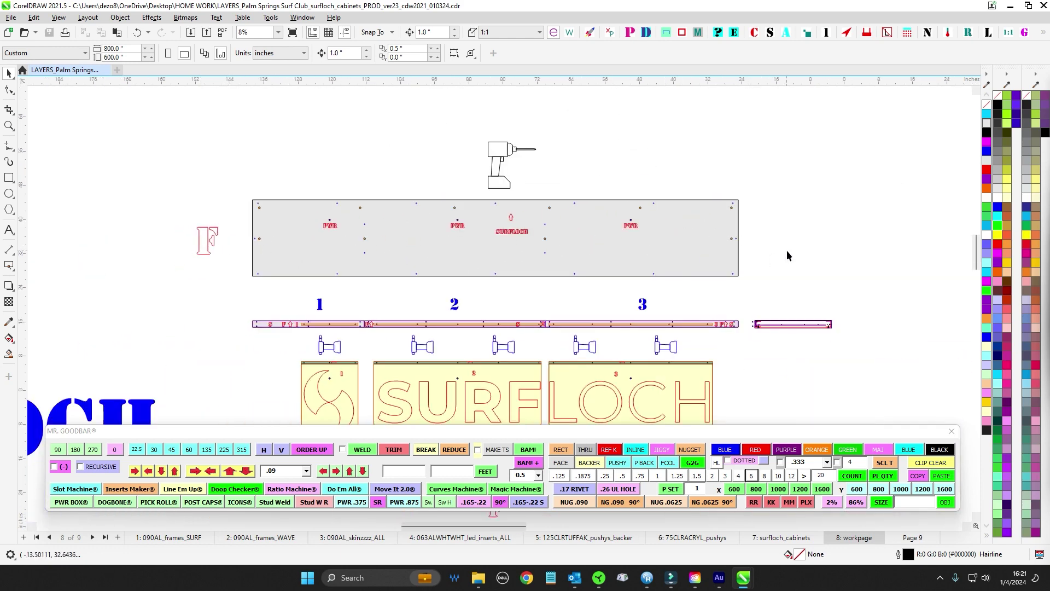
Step: Select the magenta rectangle across the SURFLOCH half of the BONK assembly layout and clear the selection
scroll(789, 252, "down", 3)
mouse_move(738, 183)
left_mouse_down()
mouse_move(692, 297)
mouse_move(457, 319)
mouse_move(439, 304)
left_mouse_up()
scroll(428, 227, "up", 2)
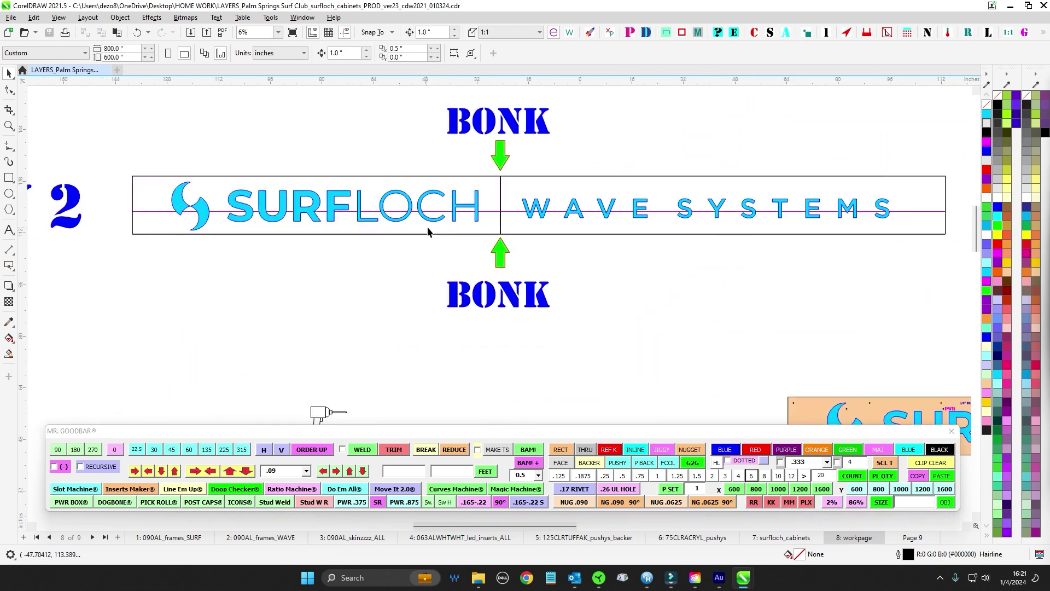
left_click(440, 215)
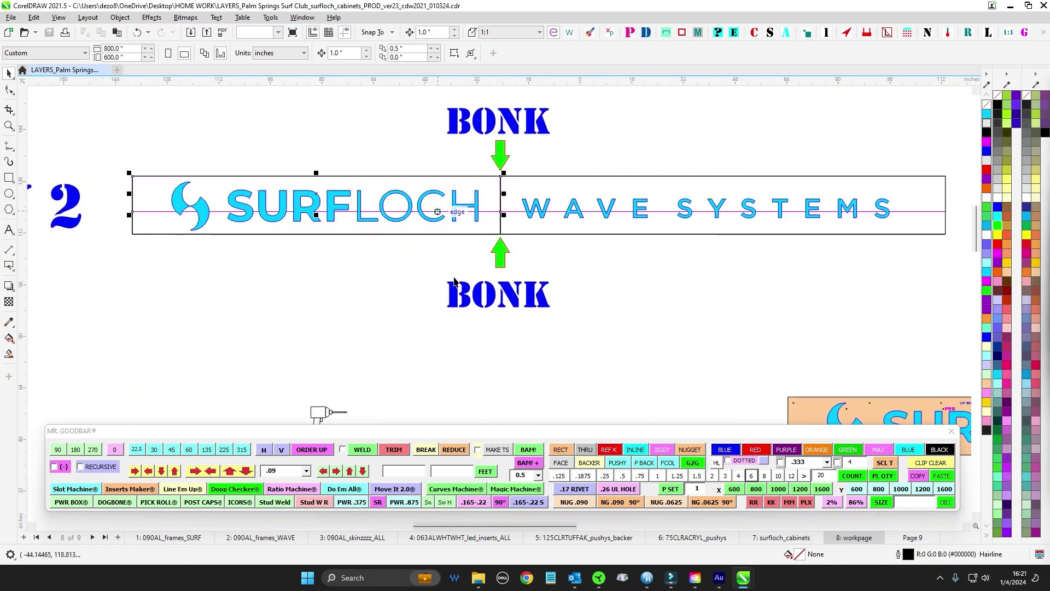
left_click(137, 130)
left_click(146, 213)
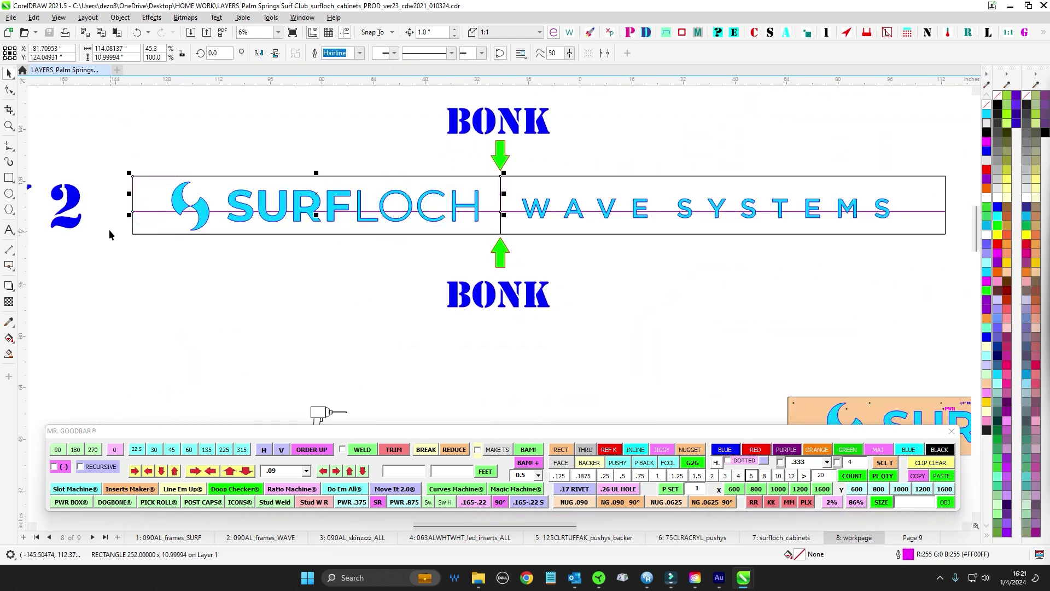
left_click_drag(104, 214, 308, 299)
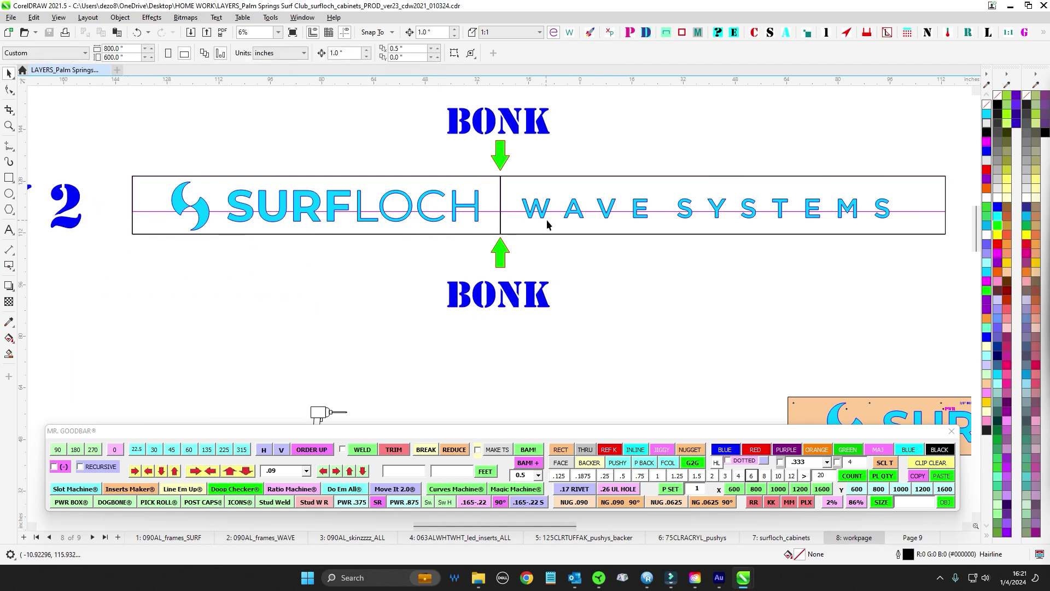
Step: View the SURFLOCH half of the BONK layout up close, reselect its magenta rectangle and compare it with the whole sign
scroll(150, 176, "up", 1)
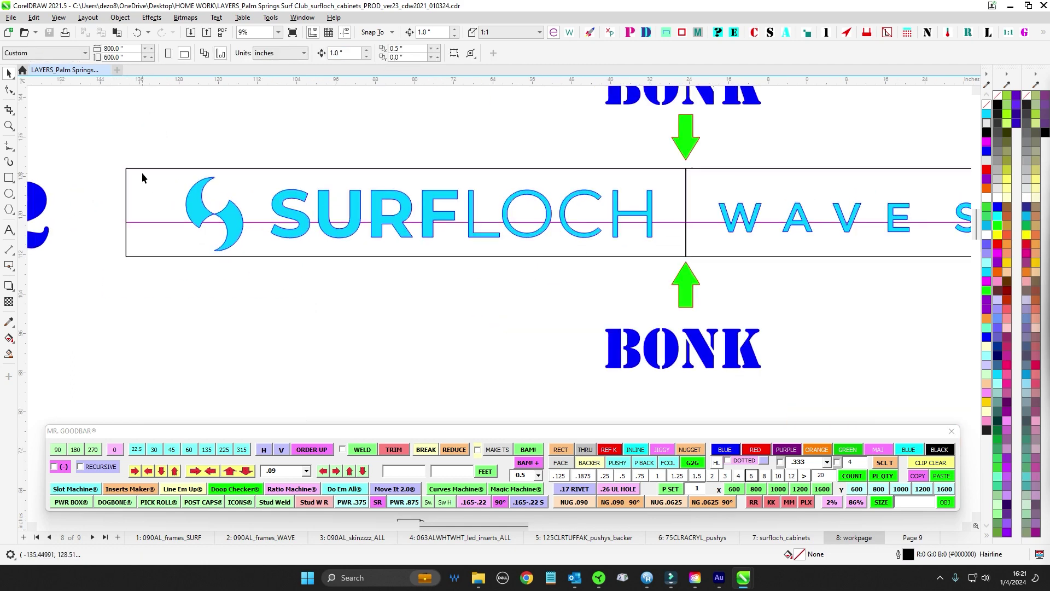
scroll(200, 194, "down", 1)
left_click(155, 204)
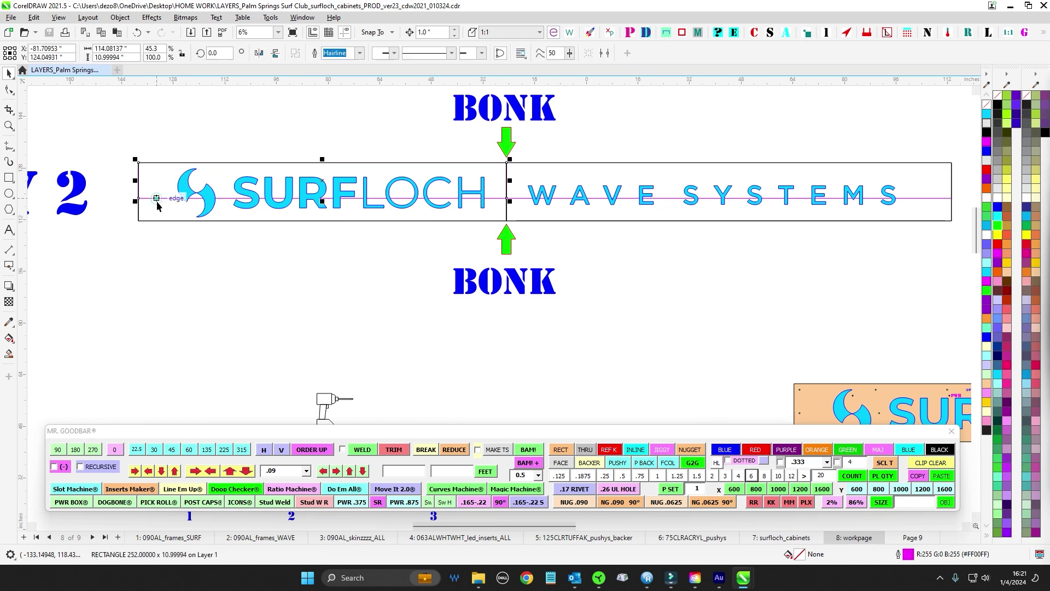
scroll(214, 254, "down", 1)
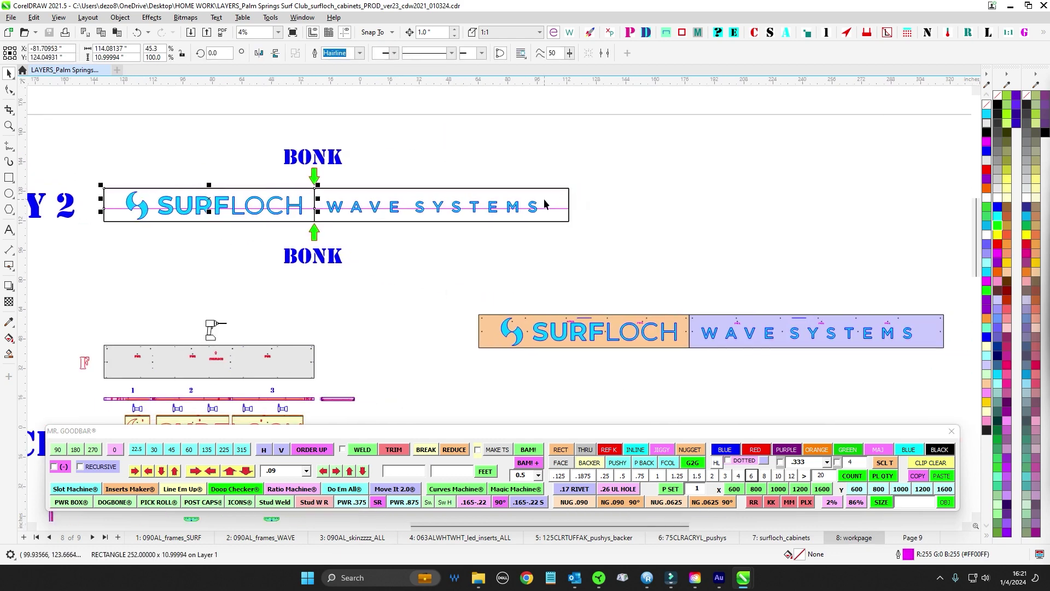
Step: Return to the grey SURFLOCH panel and select its upper rows of mounting holes and PWR markings
scroll(608, 222, "down", 1)
left_click_drag(477, 257, 491, 169)
scroll(437, 227, "up", 3)
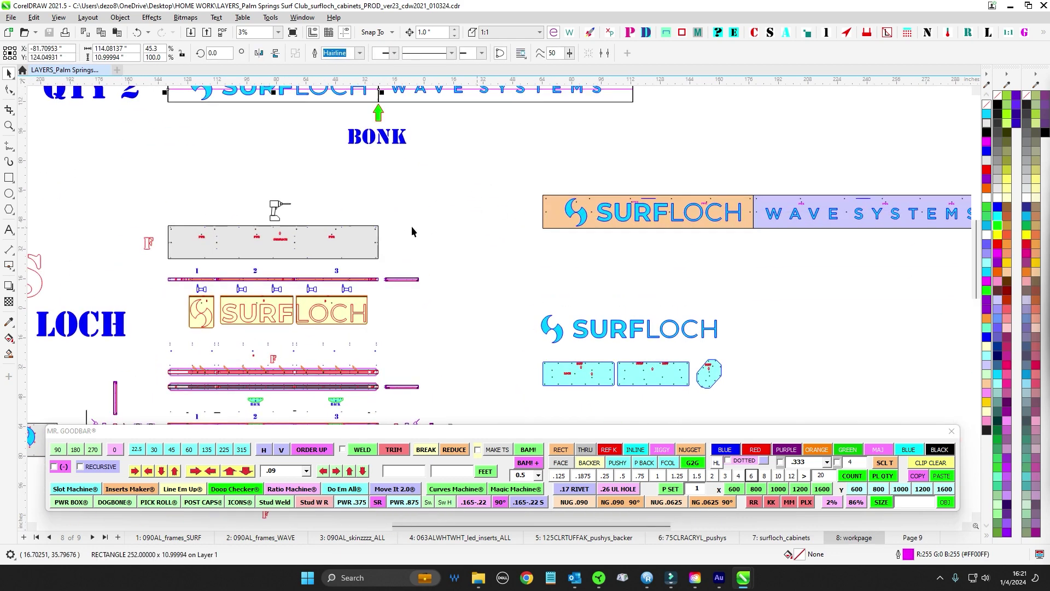
left_click_drag(328, 202, 512, 167)
left_click_drag(64, 171, 767, 251)
scroll(579, 159, "down", 1)
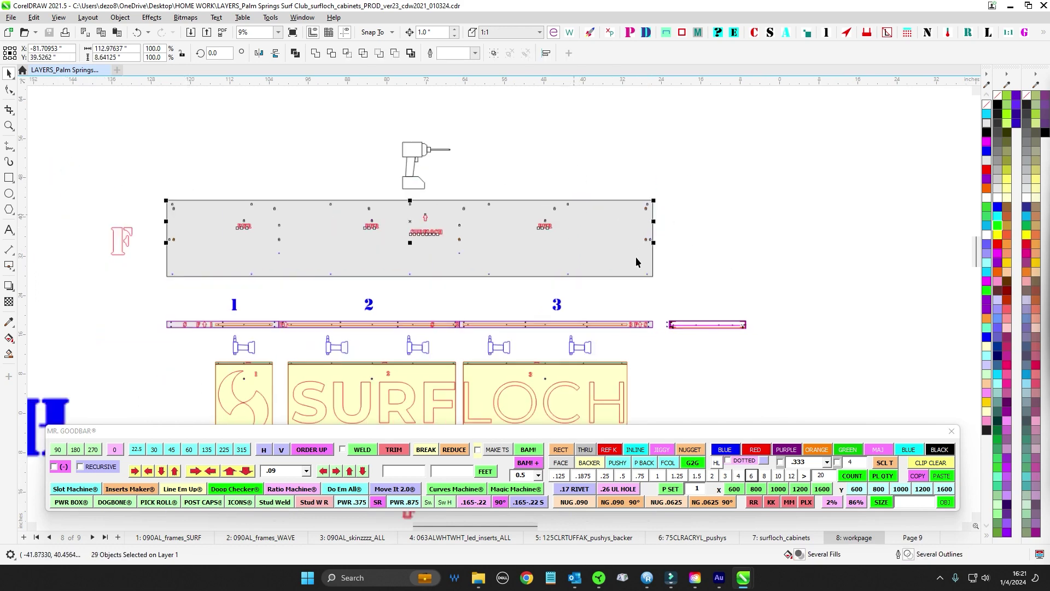
Step: Compare the assembled SURFLOCH cabinet view with its surrounding exploded parts and clear the panel hole selection
scroll(635, 258, "down", 5)
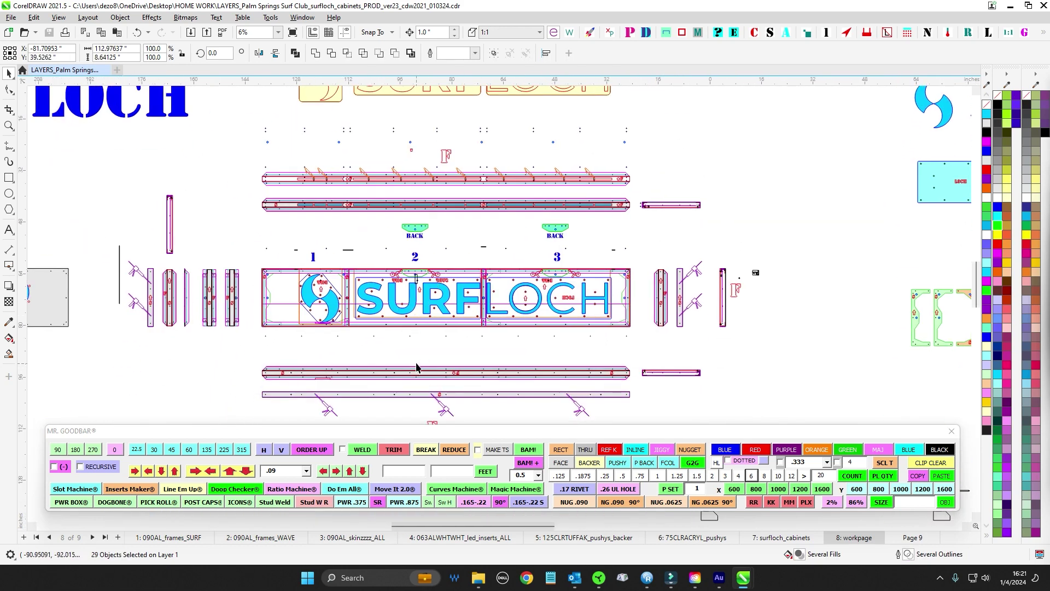
scroll(418, 369, "up", 2)
scroll(673, 306, "down", 1)
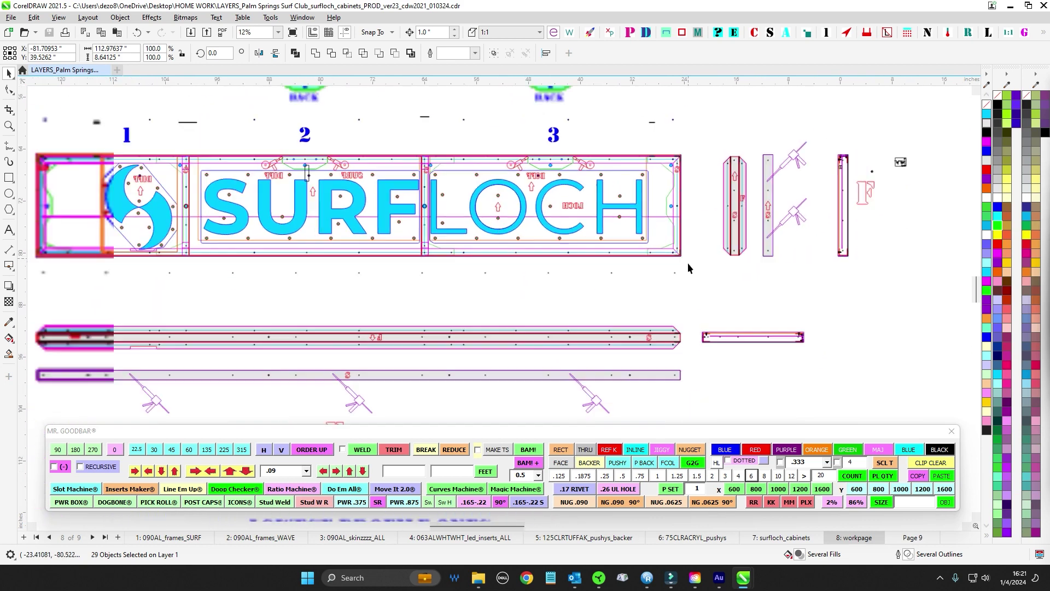
scroll(649, 310, "down", 1)
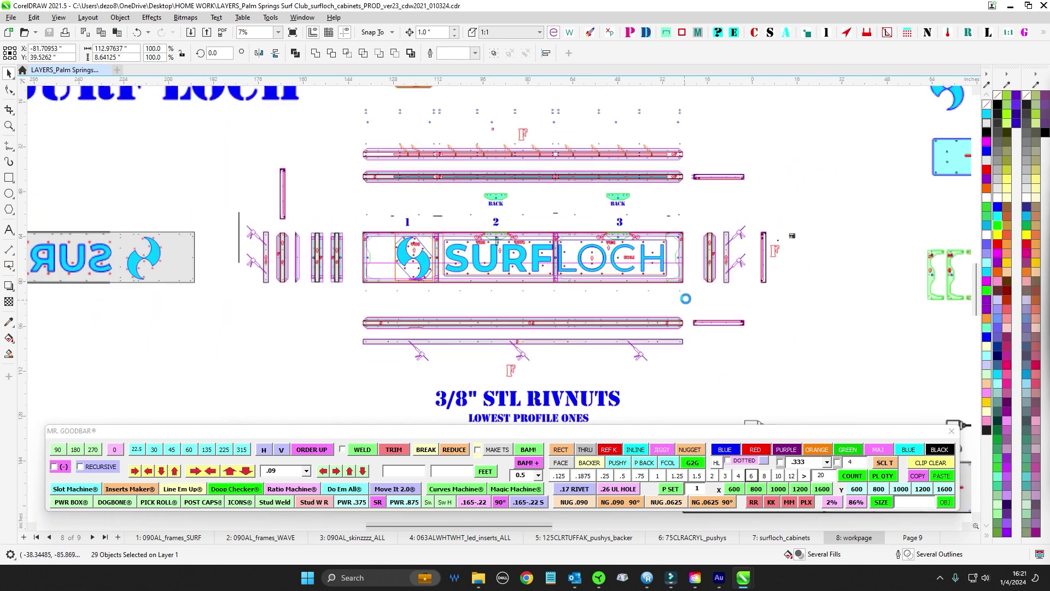
scroll(776, 304, "down", 1)
left_click(794, 307)
Step: Select both green BACK brackets above sections 2 and 3 and check their matching positions inside the SURFLOCH cabinet
scroll(482, 234, "up", 3)
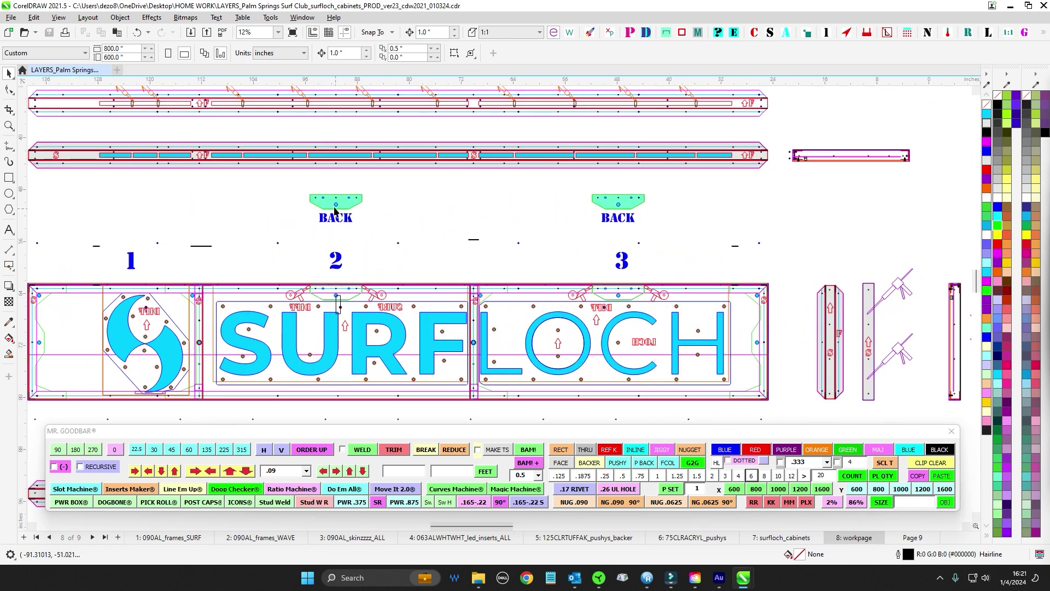
left_click_drag(438, 215, 681, 233)
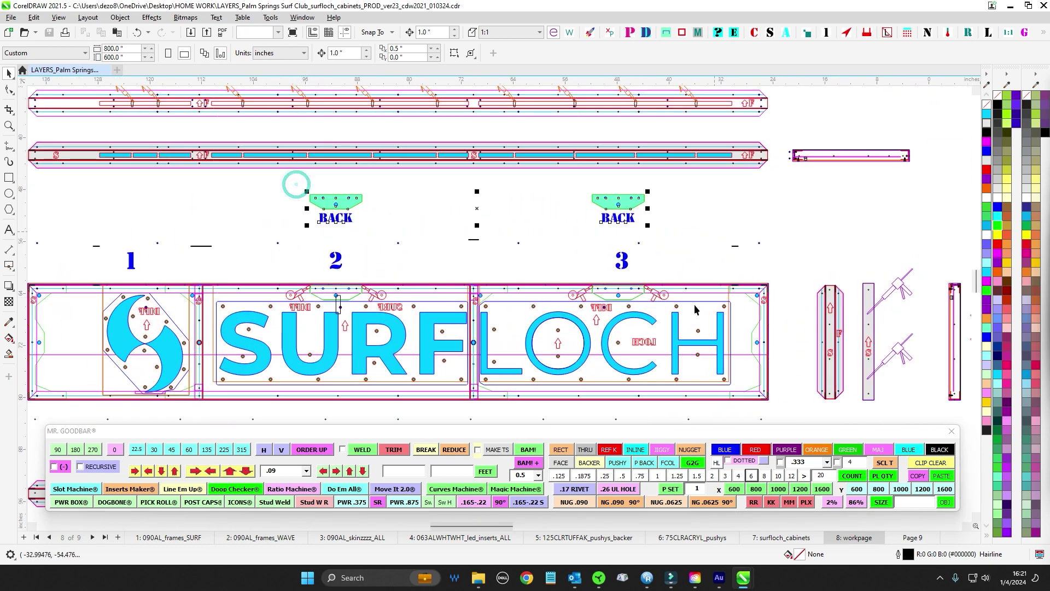
left_click(617, 295)
left_click(336, 297)
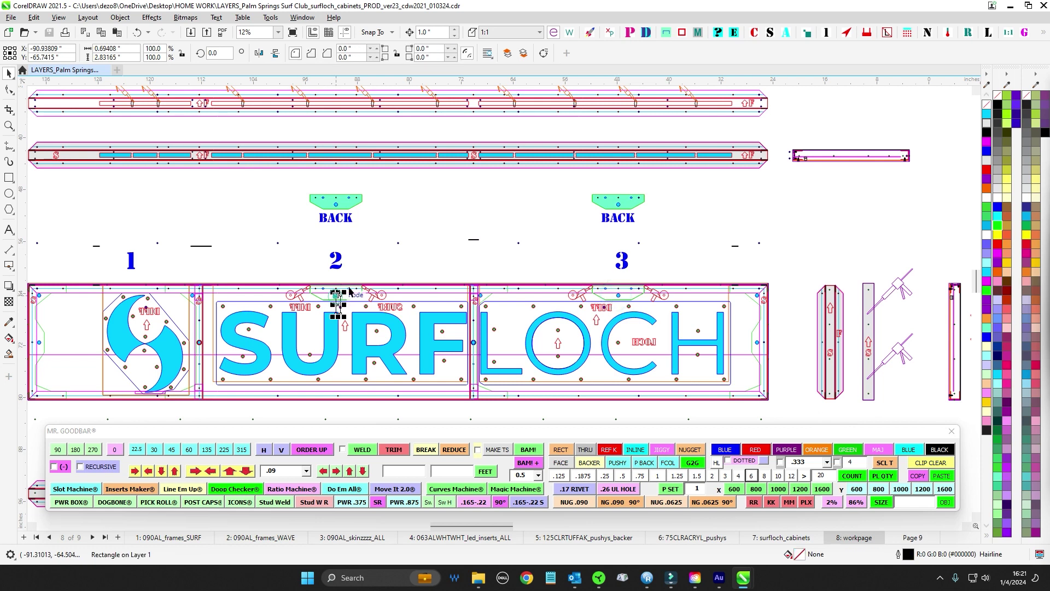
left_click(426, 240)
left_click_drag(277, 181, 660, 217)
Step: Compare the BACK brackets up close with the cabinet's upper edge, select the one above section 3 and clear the selection
scroll(667, 216, "up", 2)
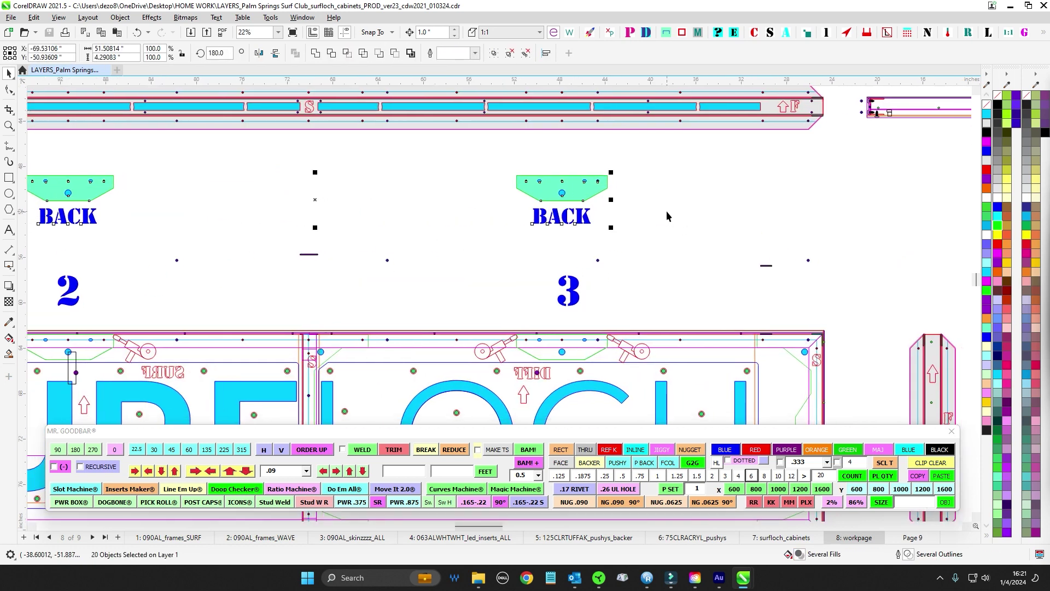
scroll(672, 208, "down", 1)
scroll(647, 199, "down", 2)
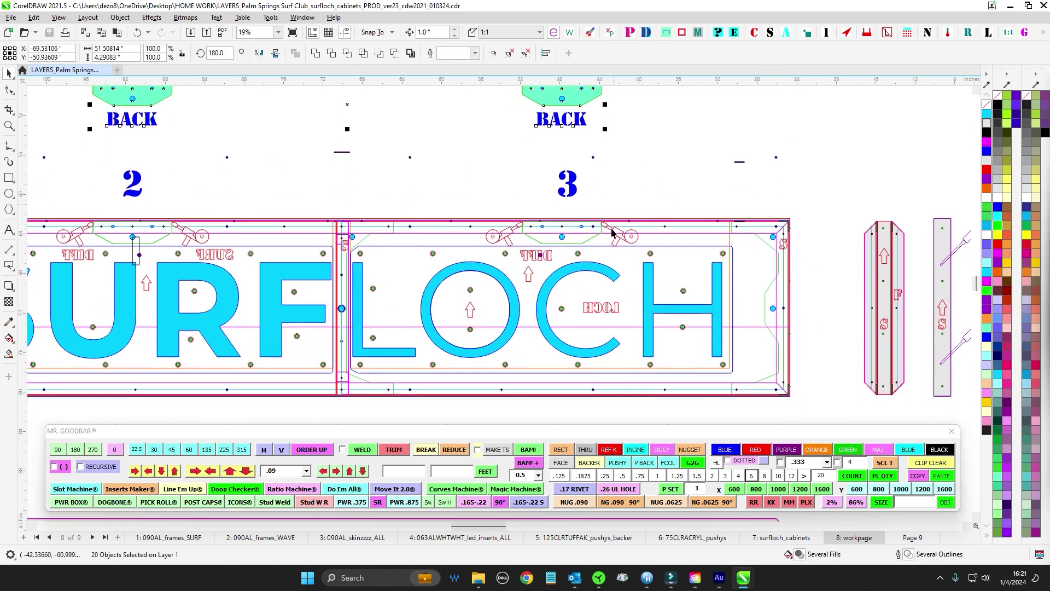
scroll(622, 168, "up", 1)
left_click(588, 124)
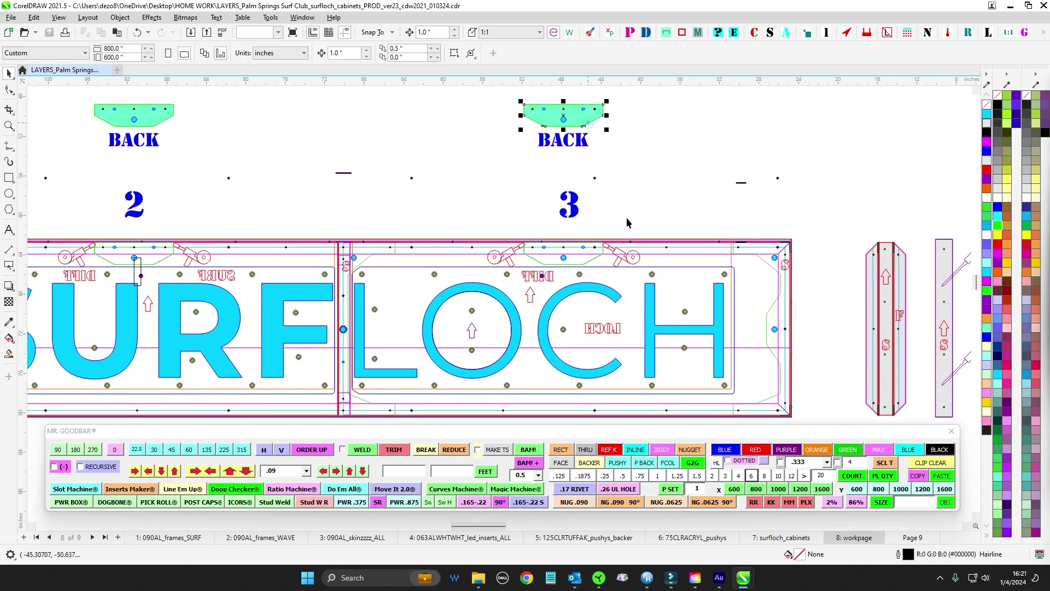
left_click(640, 174)
scroll(635, 181, "down", 1)
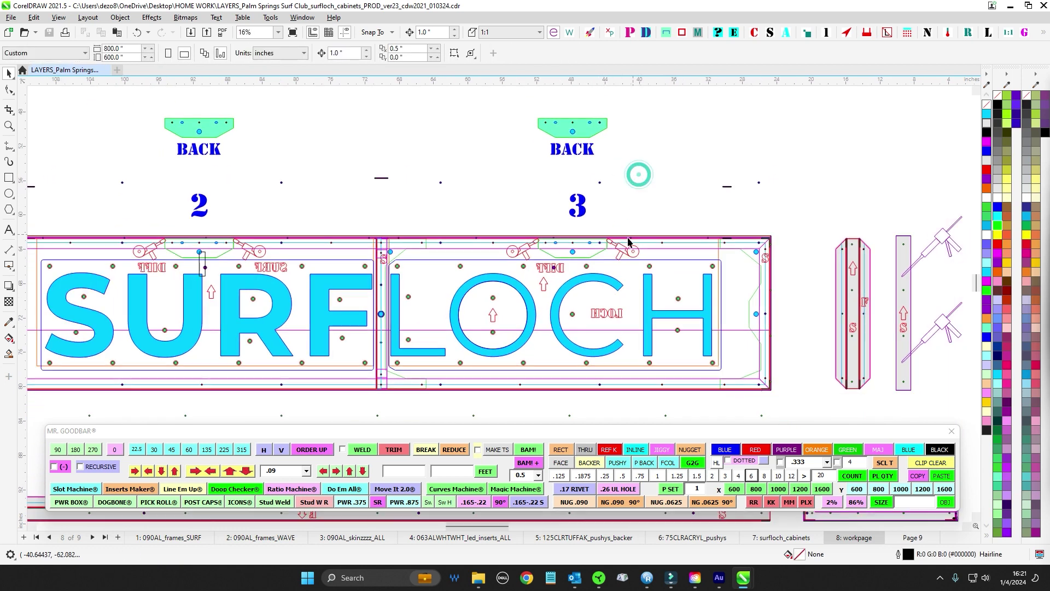
Step: Select both BACK brackets with their labels and examine the cabinet's upper edge beneath sections 2 and 3
left_click_drag(654, 129, 704, 173)
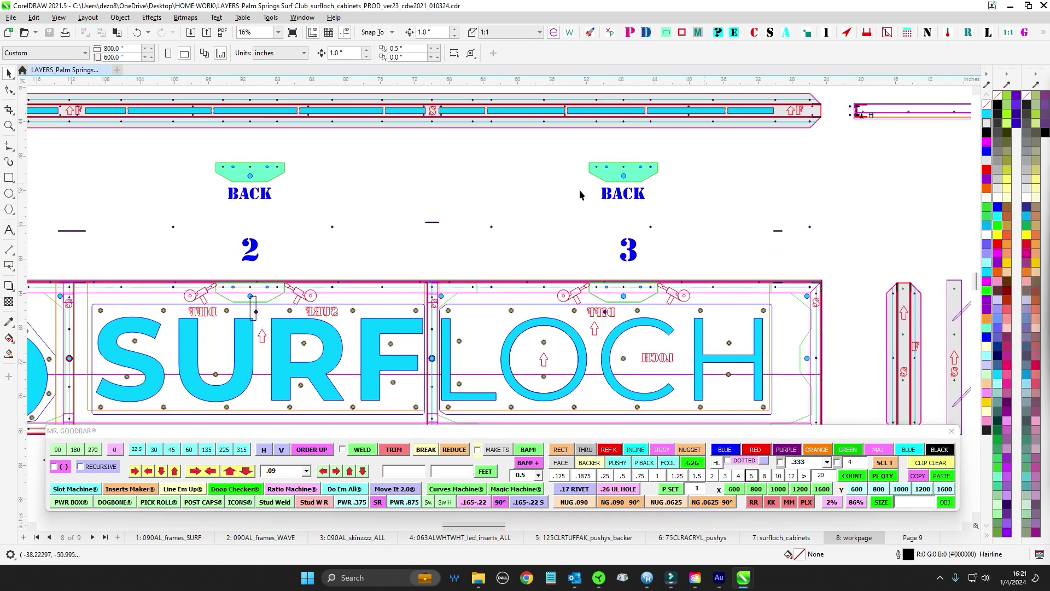
left_click_drag(214, 152, 743, 206)
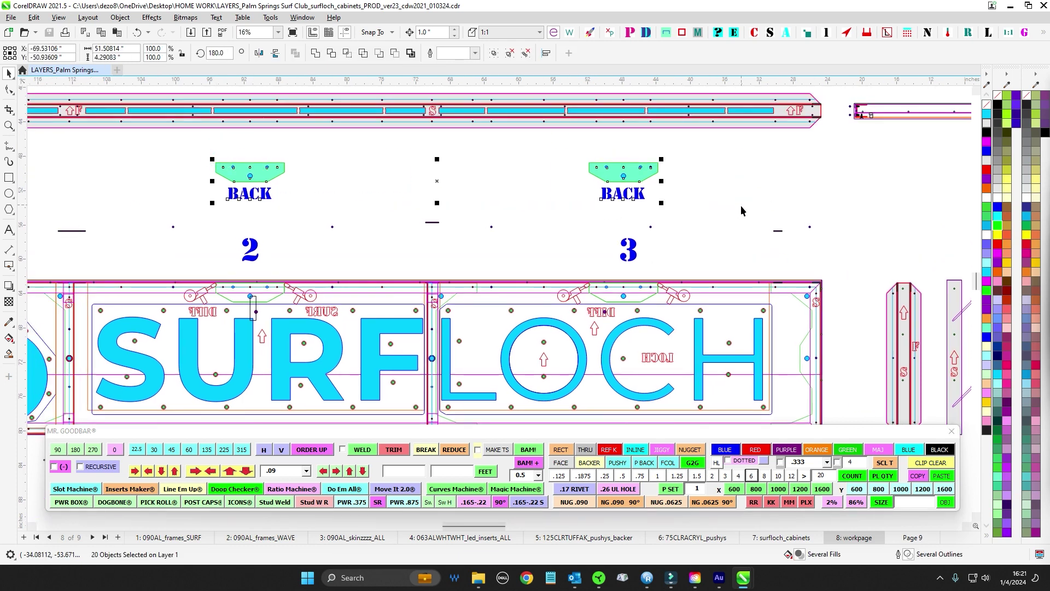
scroll(654, 309, "up", 5)
scroll(597, 263, "down", 1)
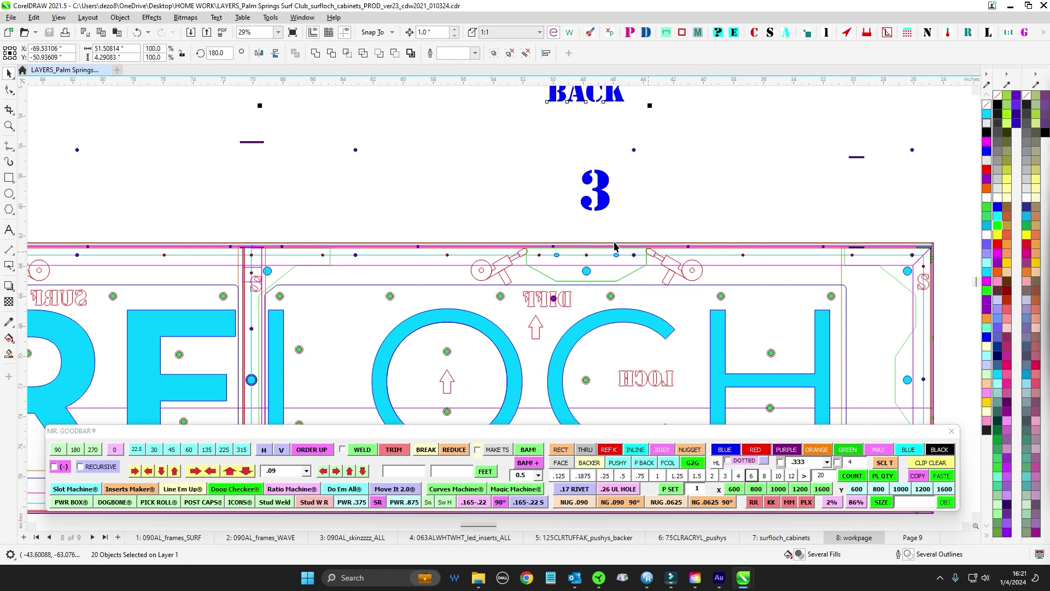
scroll(565, 254, "down", 3)
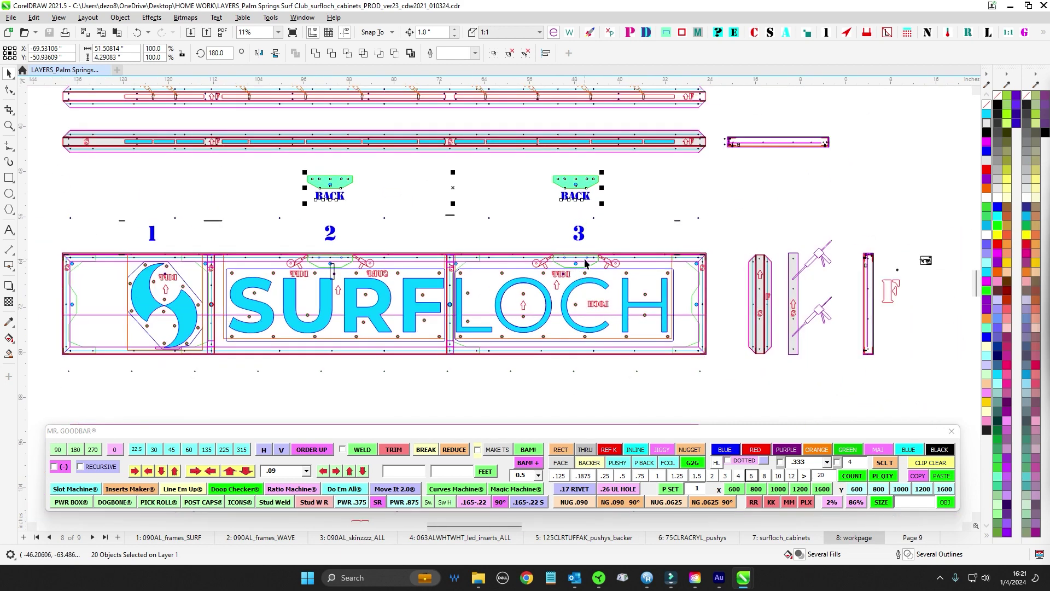
scroll(213, 268, "up", 2)
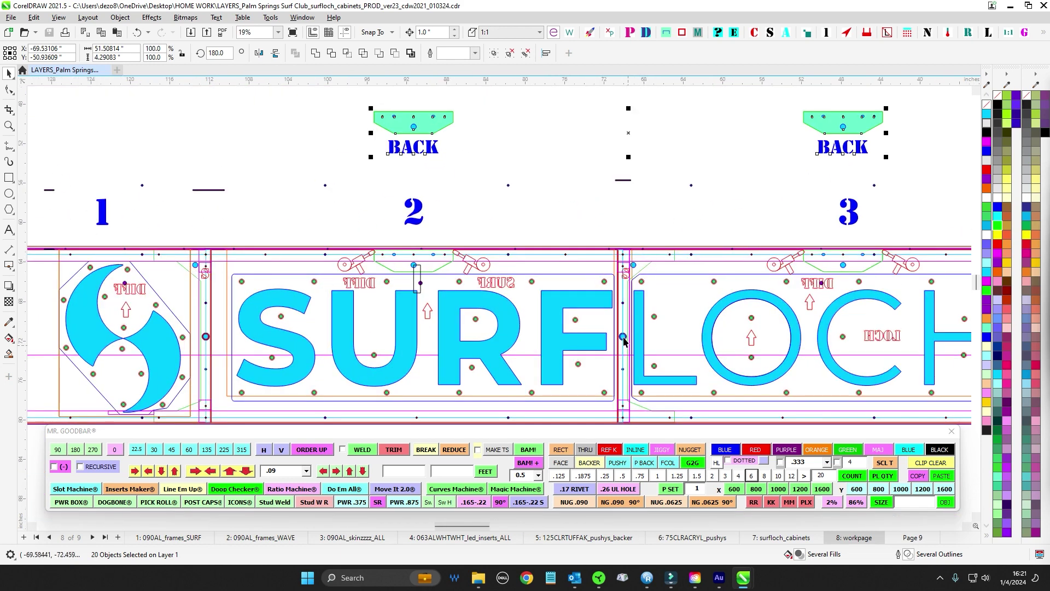
scroll(558, 276, "down", 2)
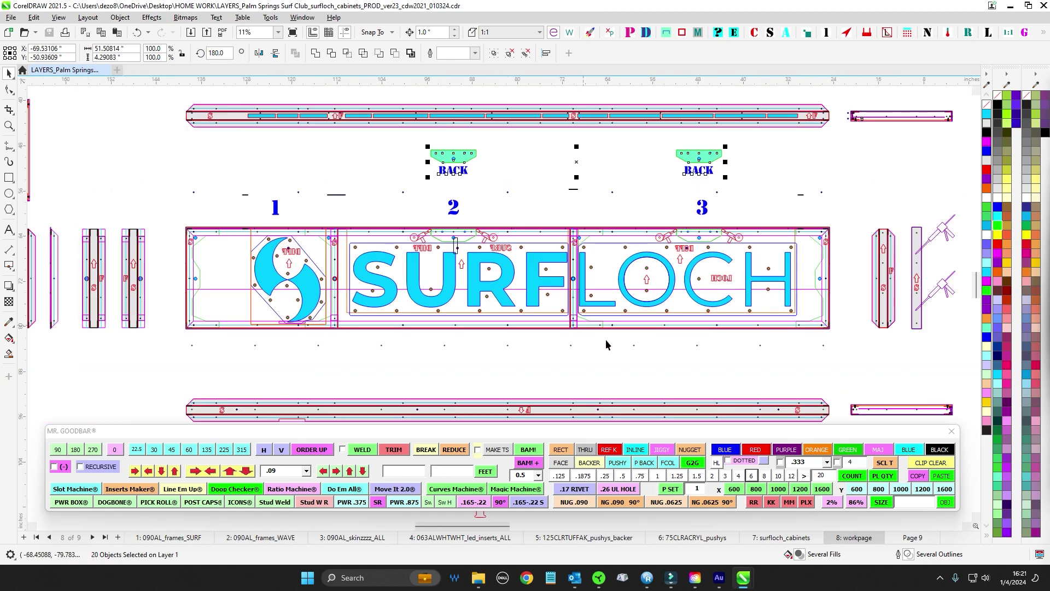
Step: Go to the WAVE SYSTEMS cabinet and select the upper centre bracket outline with its holes above SYSTEMS
scroll(608, 345, "down", 1)
left_click_drag(619, 346, 436, 290)
scroll(495, 227, "down", 1)
left_click_drag(729, 338, 520, 155)
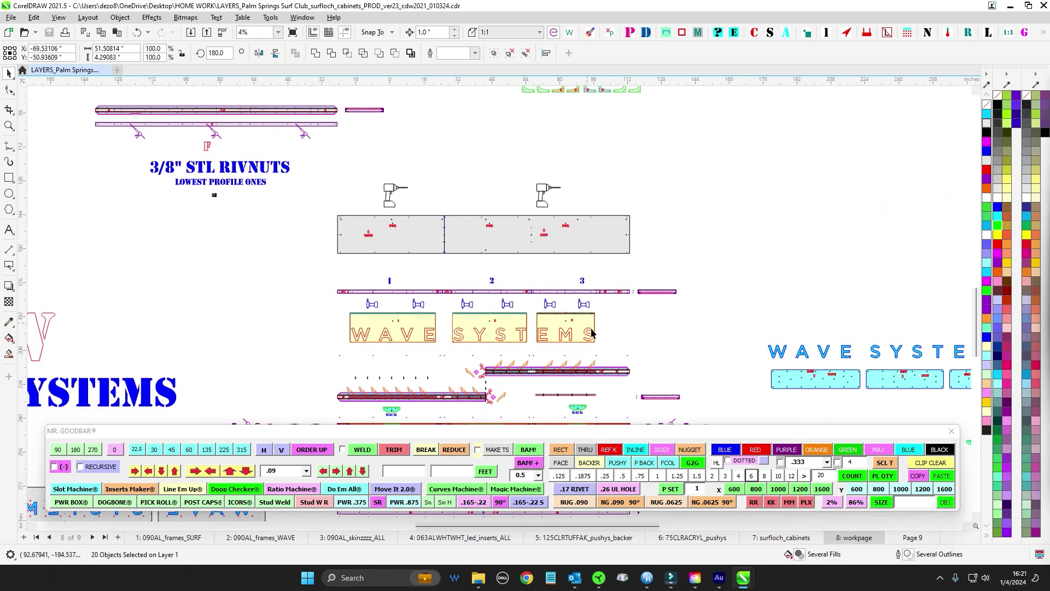
scroll(592, 333, "up", 3)
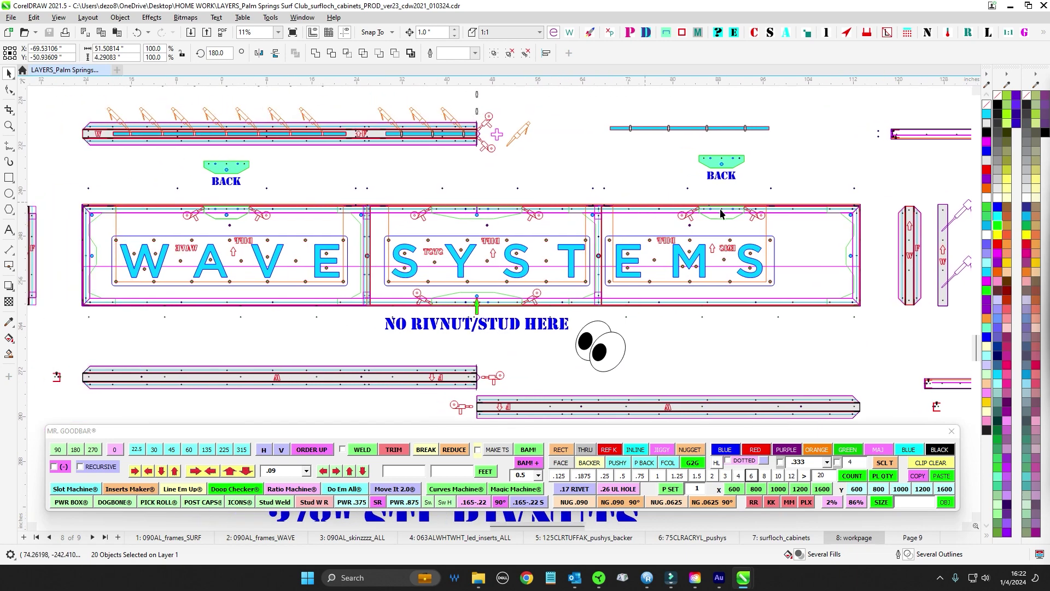
scroll(524, 184, "up", 3)
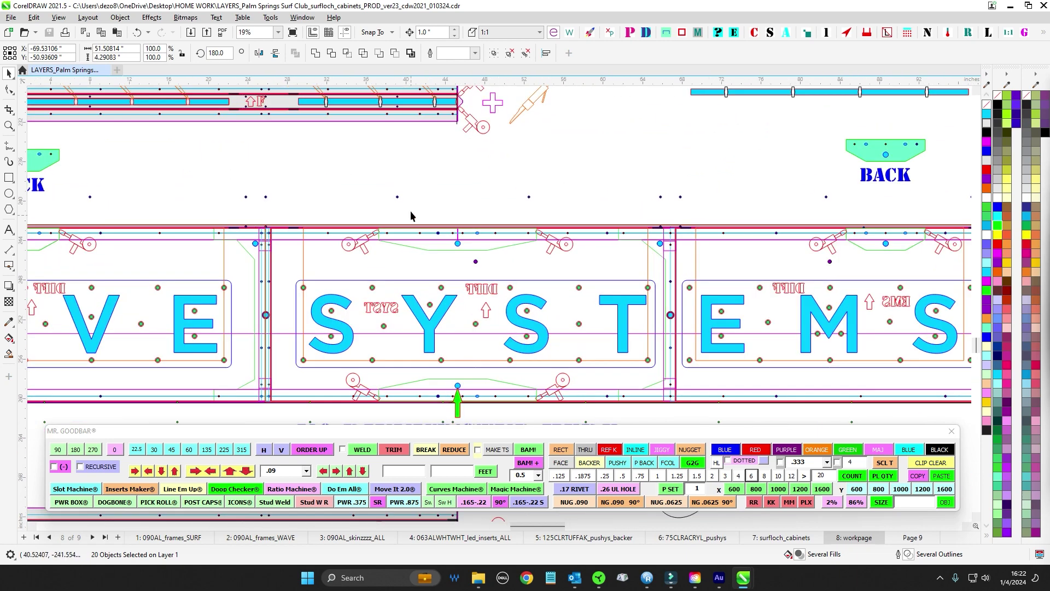
left_click_drag(338, 209, 638, 299)
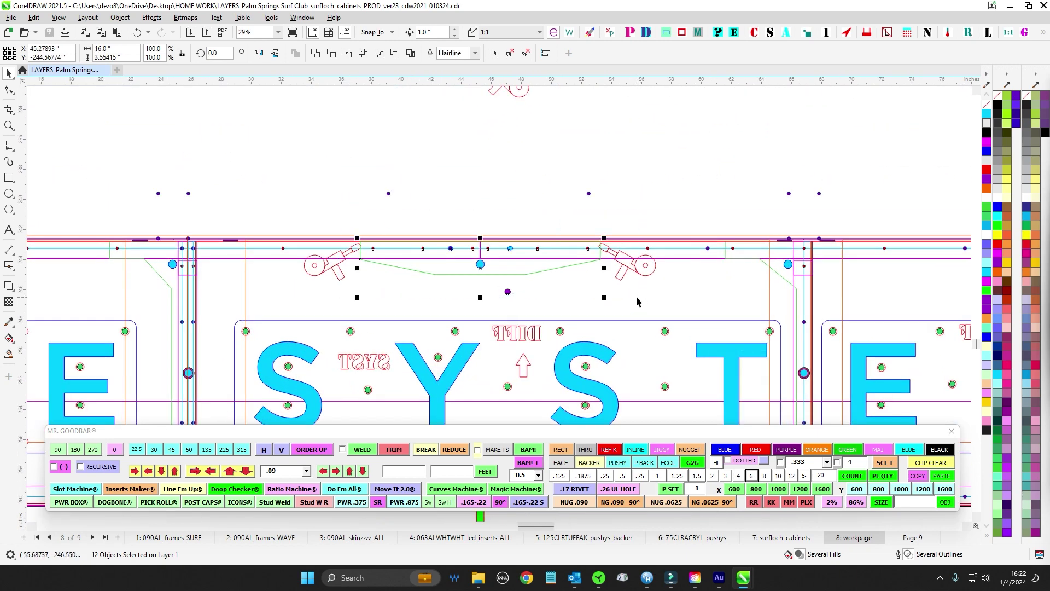
Step: Examine the lower SYSTEMS bracket, the NO RIVNUT/STUD HERE note and the split rails below the WAVE SYSTEMS cabinet
scroll(539, 159, "down", 1)
scroll(495, 359, "up", 1)
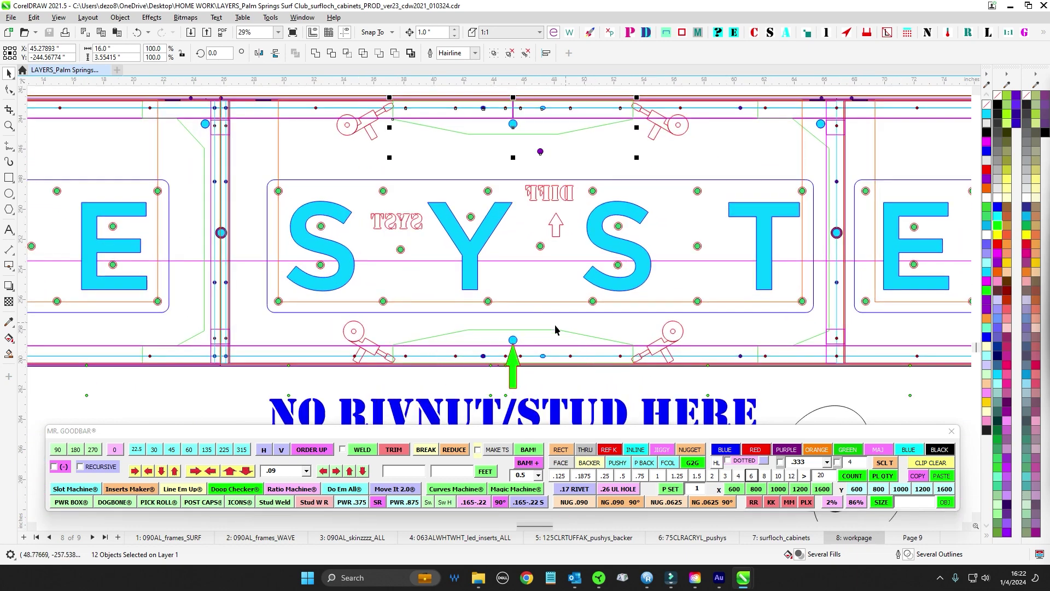
scroll(555, 328, "down", 2)
scroll(533, 302, "up", 1)
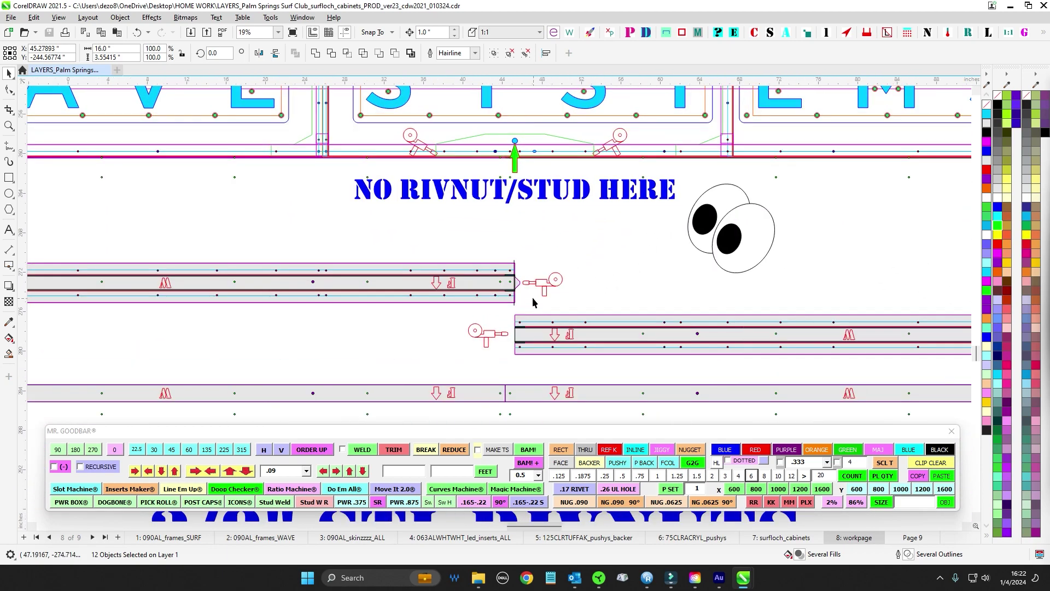
scroll(533, 302, "down", 3)
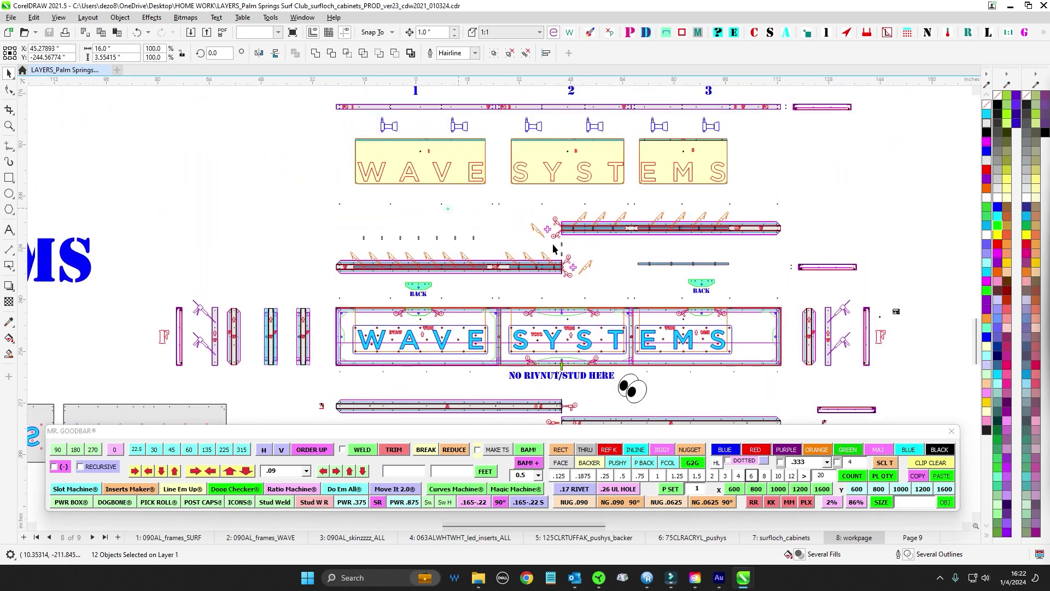
Step: Clear the selection and return to the SURFLOCH cabinet to survey its sections 1 to 3 and surrounding parts
left_click(448, 209)
scroll(553, 244, "up", 1)
scroll(552, 244, "down", 1)
left_click_drag(498, 230, 593, 333)
left_click_drag(359, 193, 501, 324)
scroll(501, 324, "down", 1)
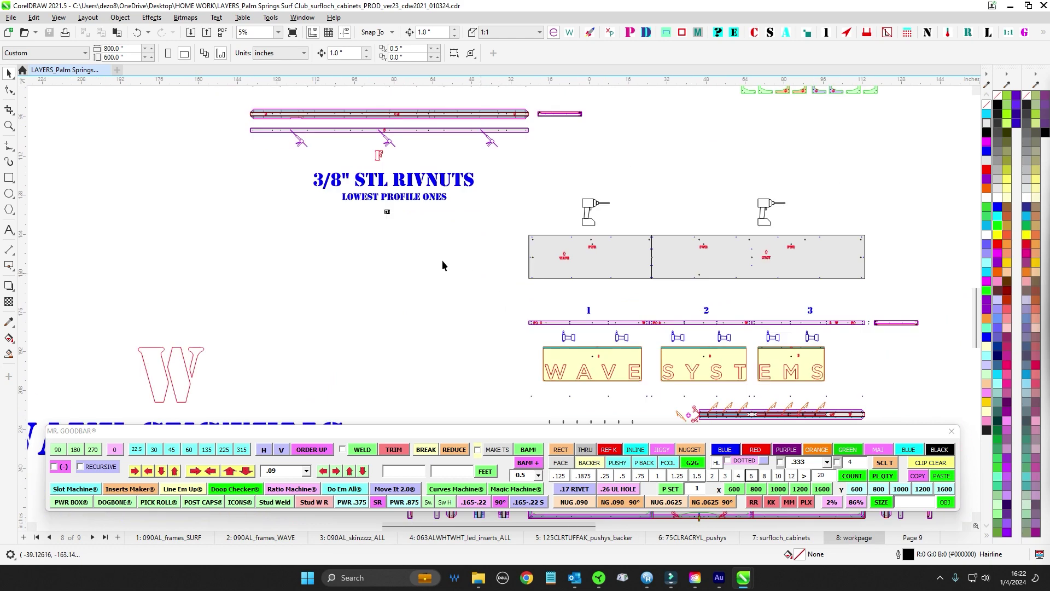
scroll(377, 188, "up", 3)
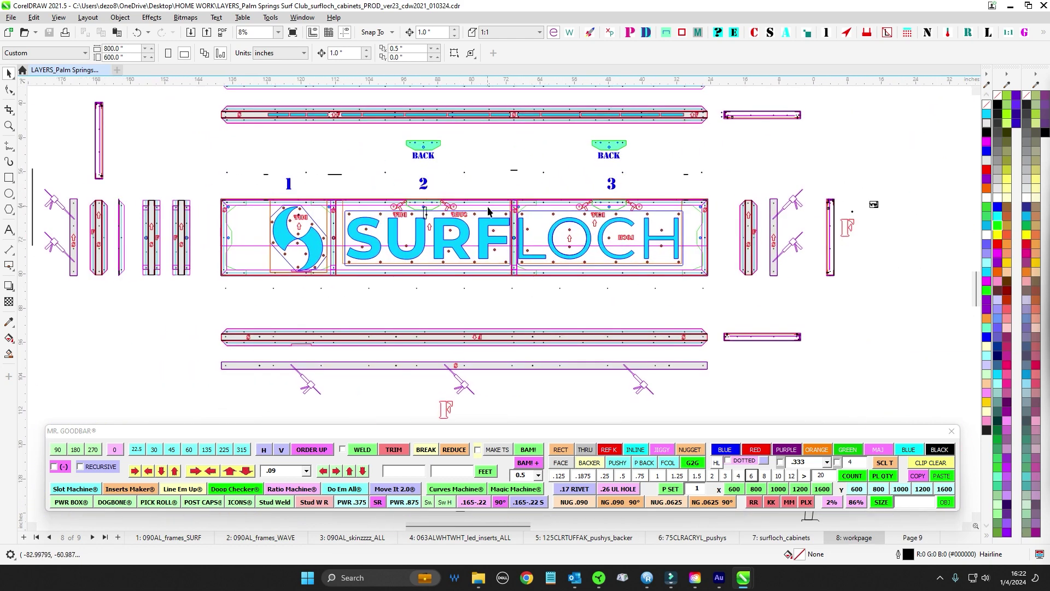
scroll(271, 218, "up", 3)
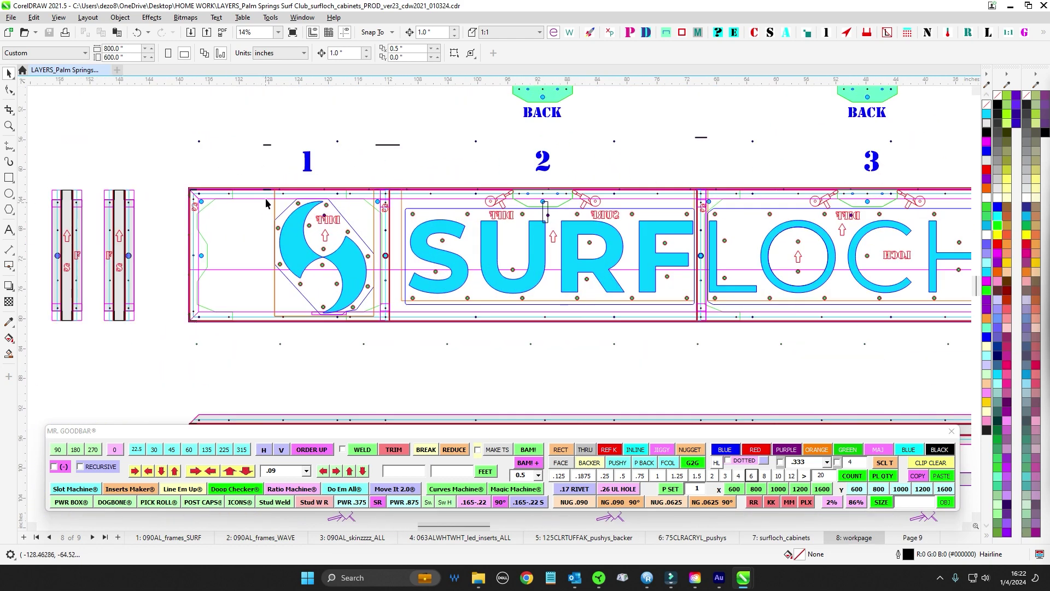
scroll(206, 190, "down", 2)
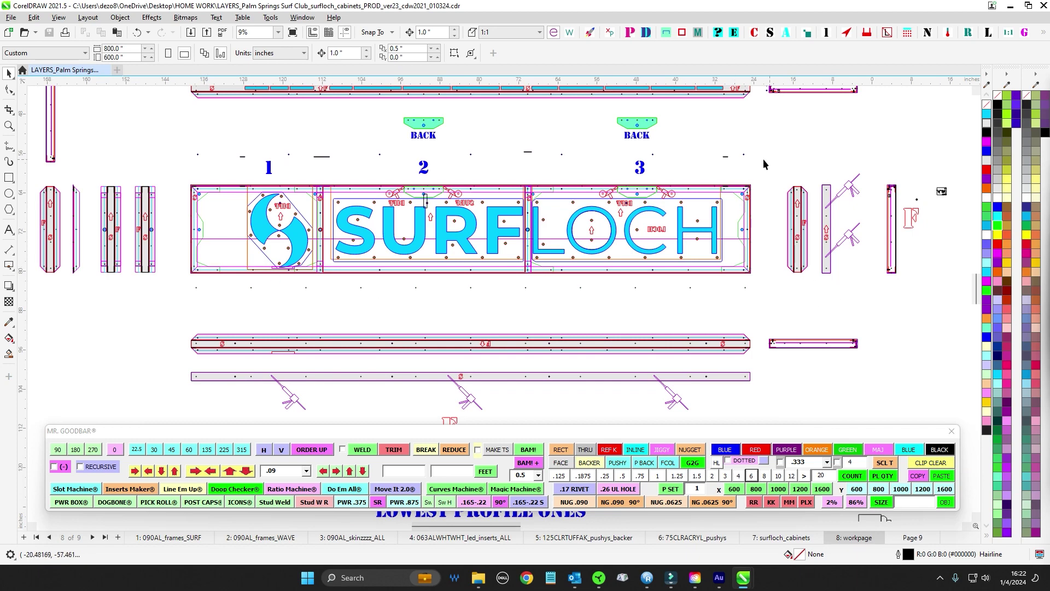
Step: Select the grey end strip beside the SURFLOCH cabinet and compare its green holes with the cabinet's upper corner
scroll(764, 164, "up", 5)
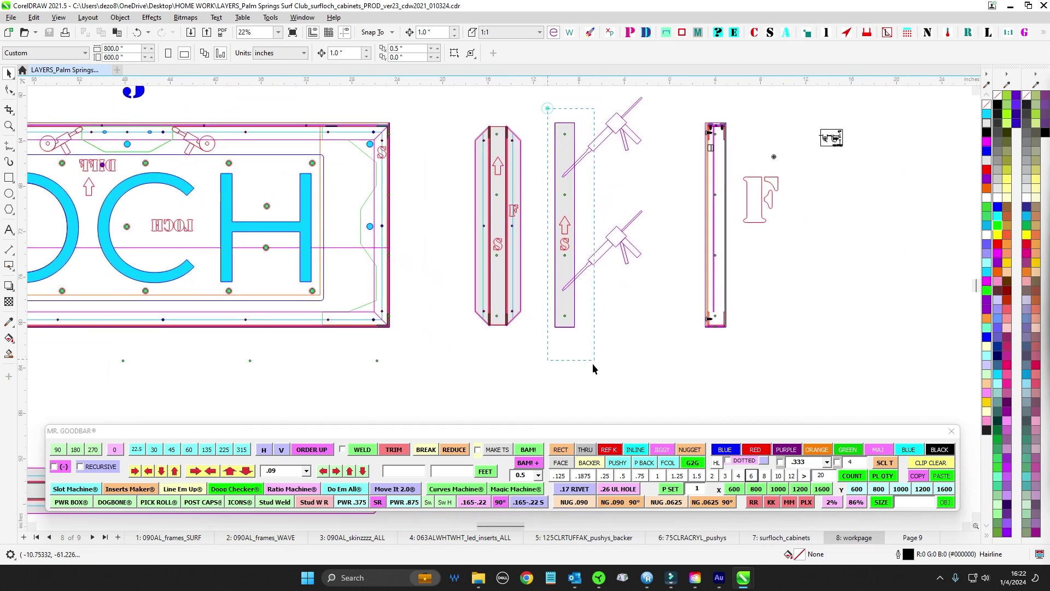
left_click_drag(593, 369, 596, 374)
scroll(509, 142, "up", 4)
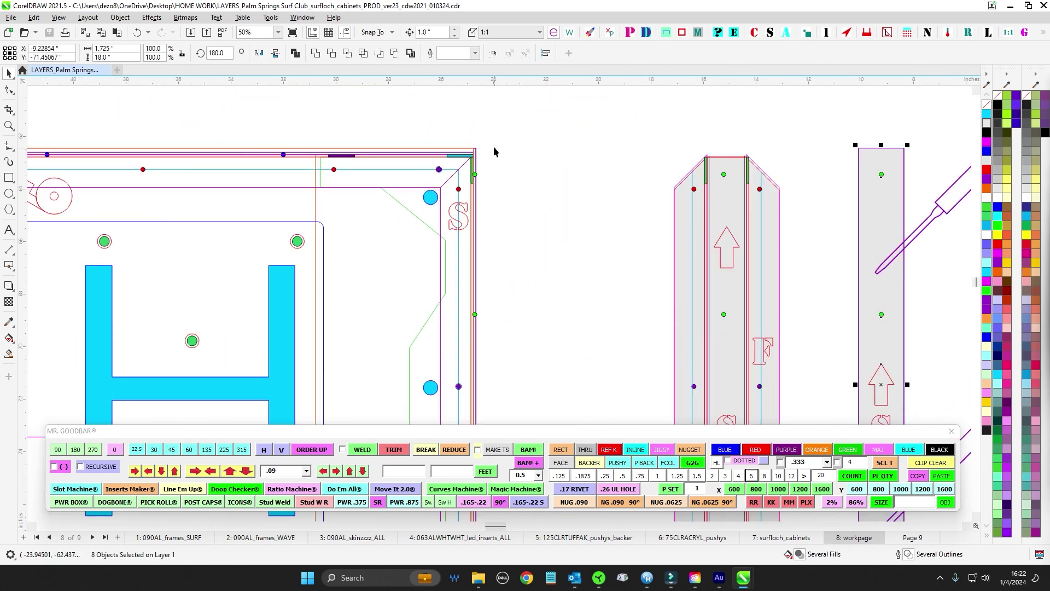
scroll(494, 152, "down", 3)
scroll(547, 350, "down", 3)
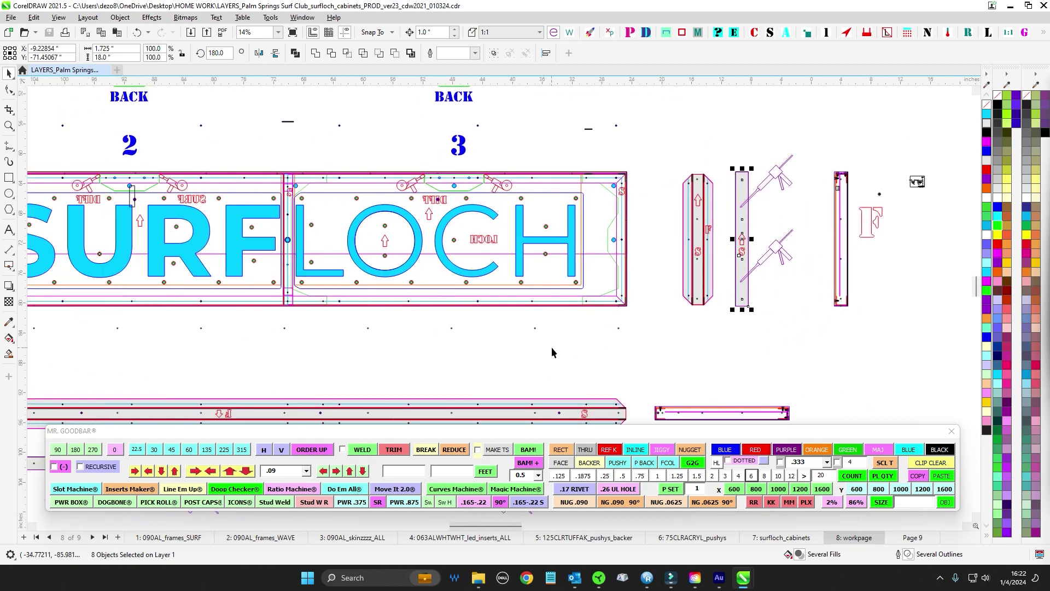
Step: Inspect the upper end of the side section view beside the F marking, showing the screws and cabinet layers
scroll(491, 323, "up", 1)
mouse_move(198, 307)
left_mouse_down()
mouse_move(529, 337)
mouse_move(187, 307)
left_mouse_up()
scroll(536, 334, "down", 1)
left_click_drag(678, 321, 419, 299)
scroll(587, 172, "up", 7)
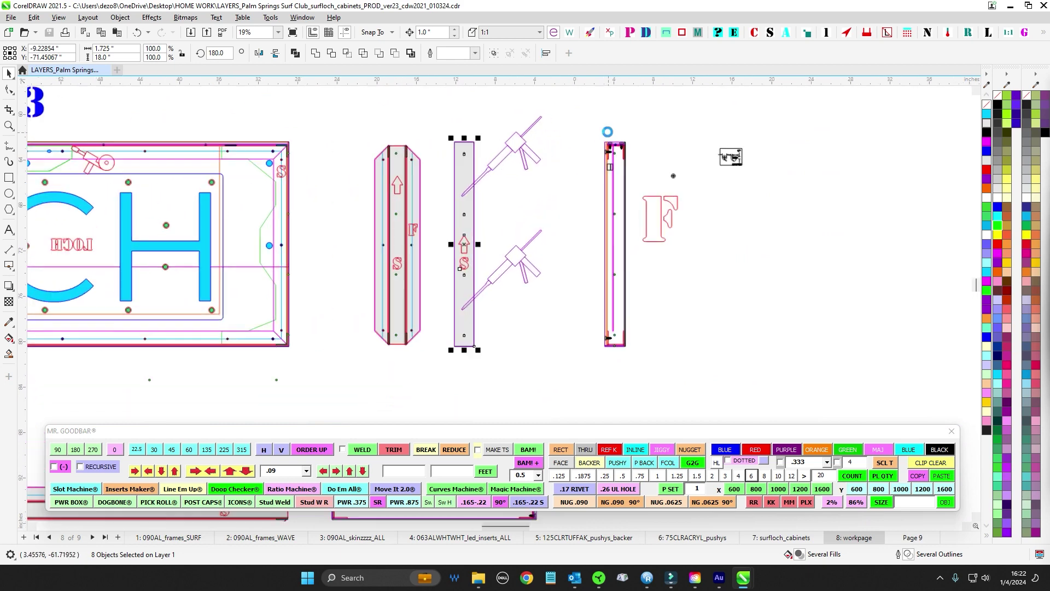
scroll(612, 141, "up", 5)
left_click_drag(612, 141, 481, 167)
scroll(515, 192, "up", 1)
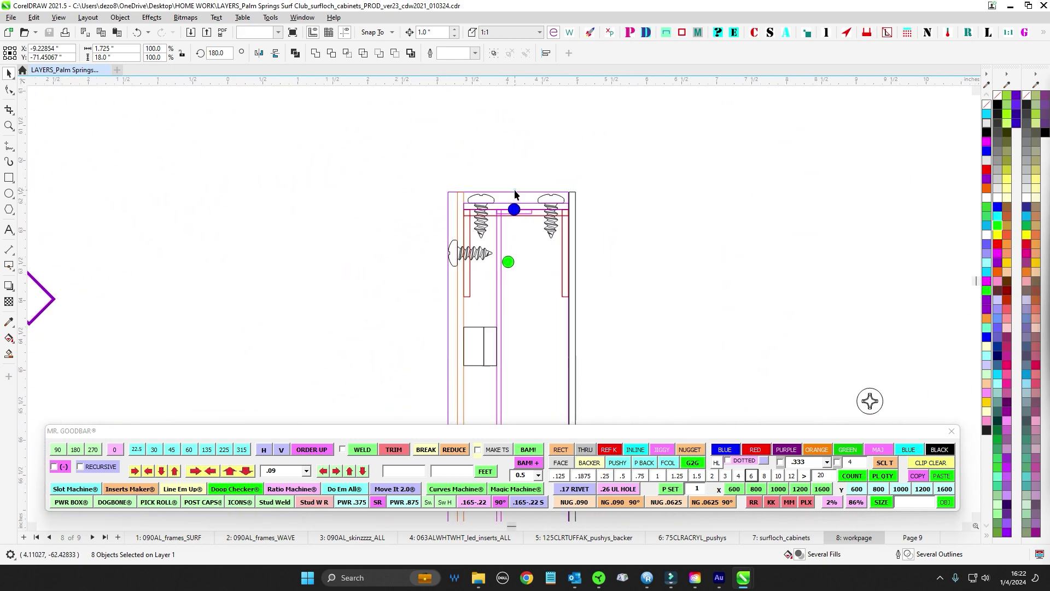
Step: Fill the outer rectangle of the side section view with light purple
key("Escape")
left_click(515, 195)
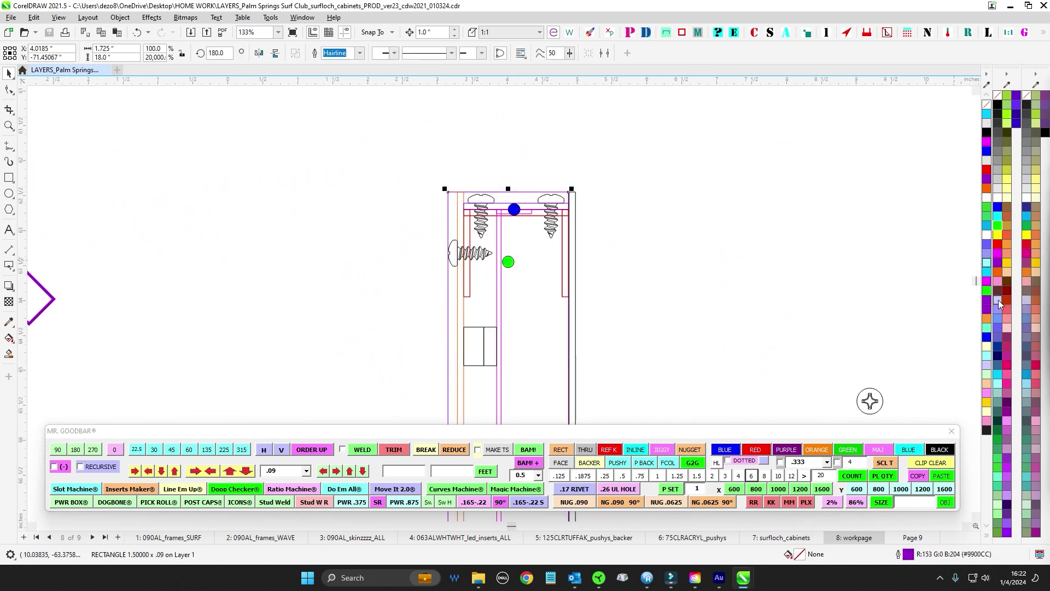
left_click(999, 300)
left_click(715, 238)
scroll(526, 200, "down", 1)
left_click_drag(528, 202, 475, 141)
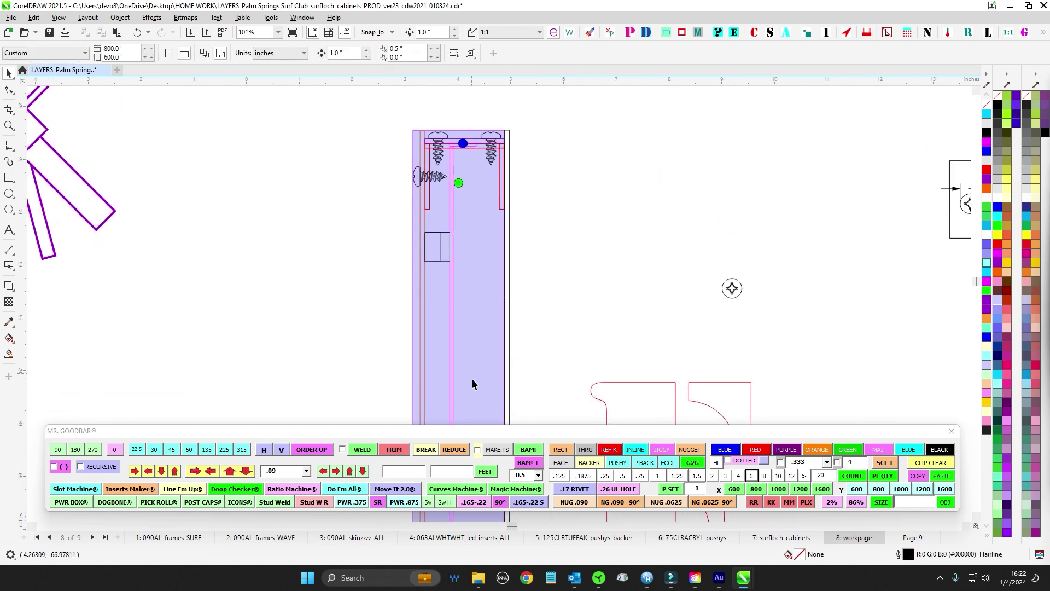
Step: Select the thin black rectangle along the section's rear edge, clear it and inspect the screw area up close
left_click(510, 222)
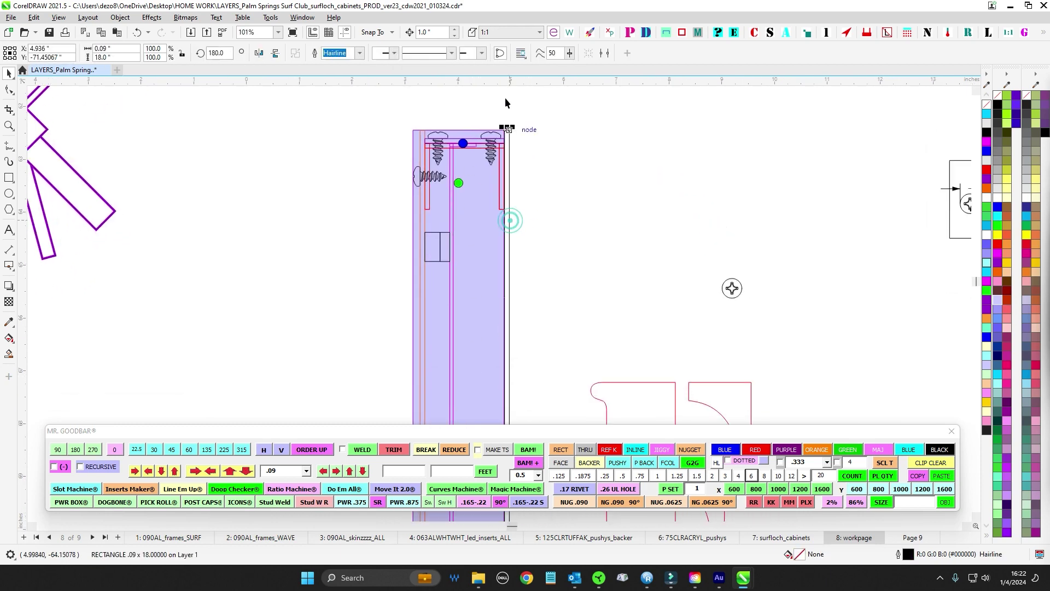
scroll(587, 172, "down", 1)
left_click(591, 174)
scroll(463, 137, "up", 3)
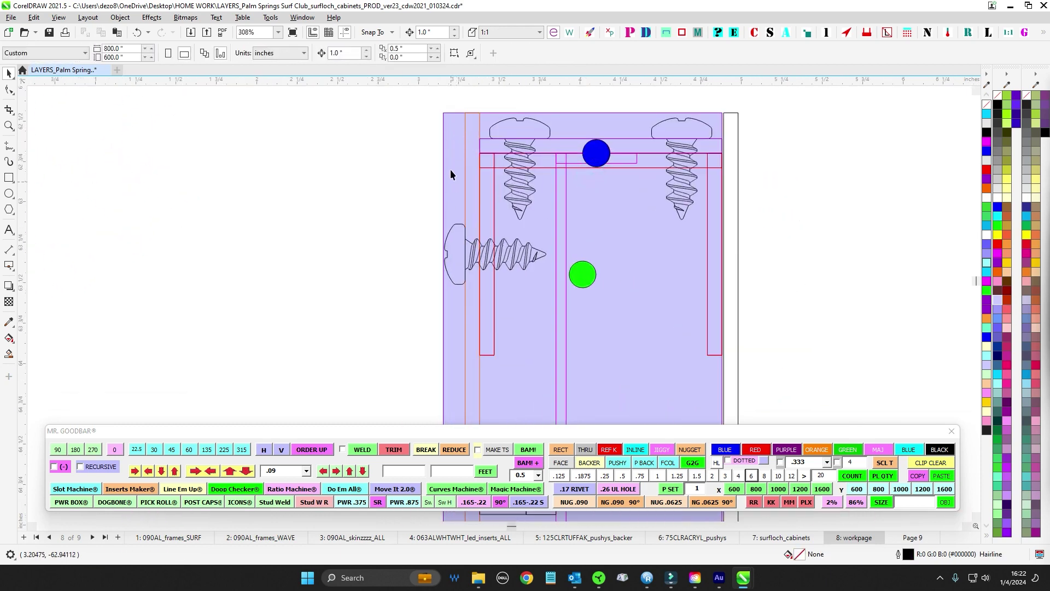
Step: Cancel the document defaults change and remove the light purple fill from the section's outer rectangle
left_click(997, 96)
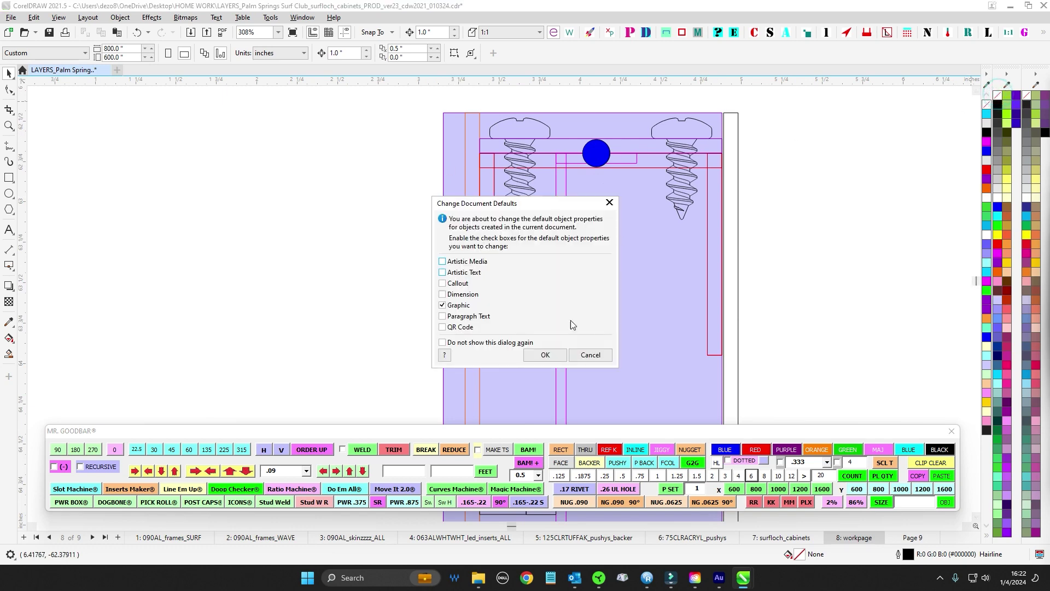
left_click(593, 357)
left_click(625, 281)
left_click(998, 95)
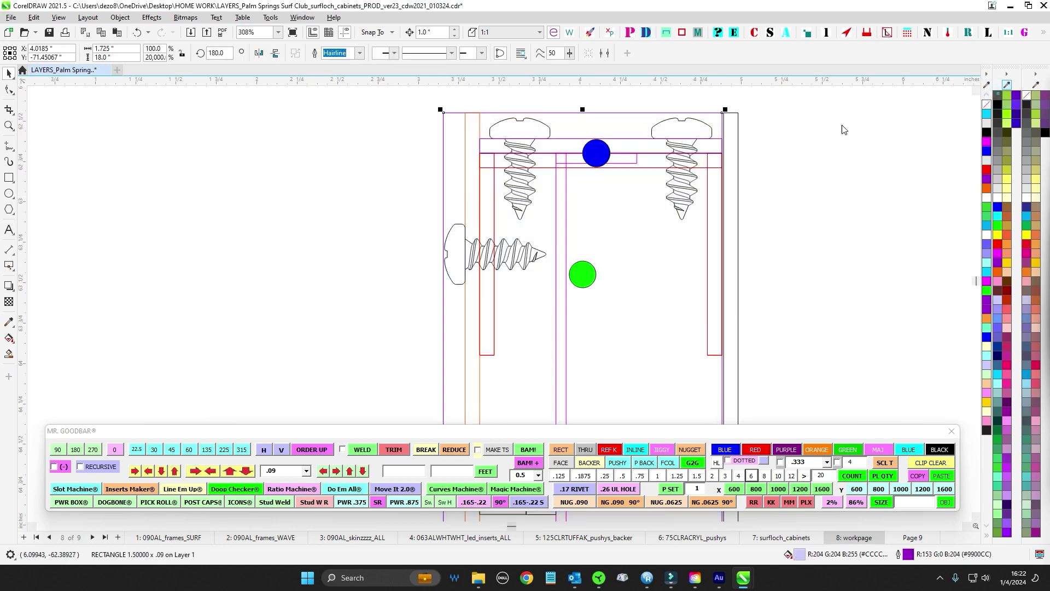
Step: Check the horizontal screw, fill the 0.09-inch vertical strip behind its head with orange and clear the selection
scroll(480, 153, "up", 1)
left_click_drag(392, 220, 616, 403)
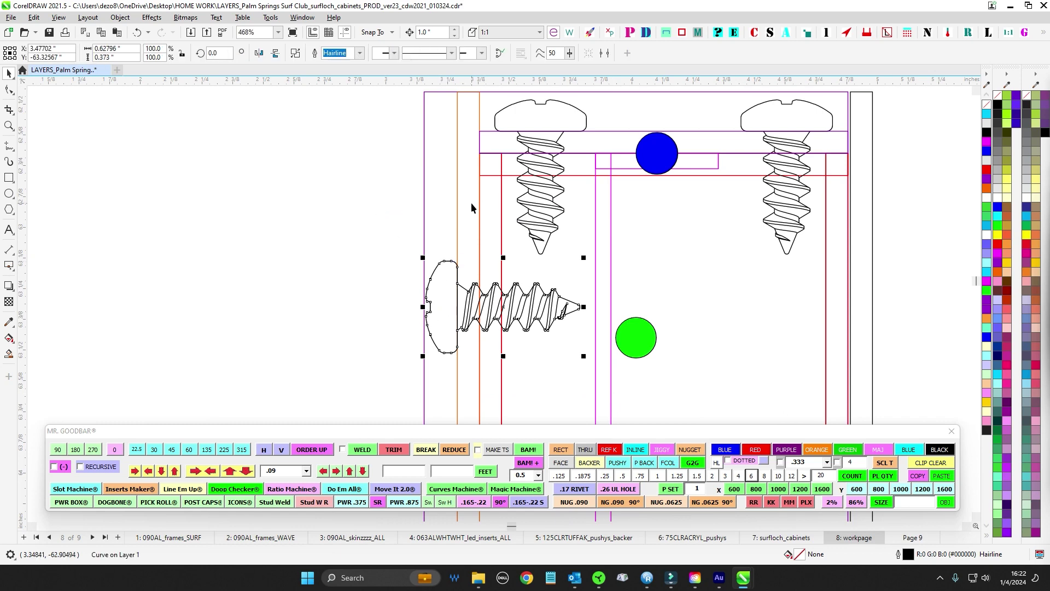
left_click(459, 197)
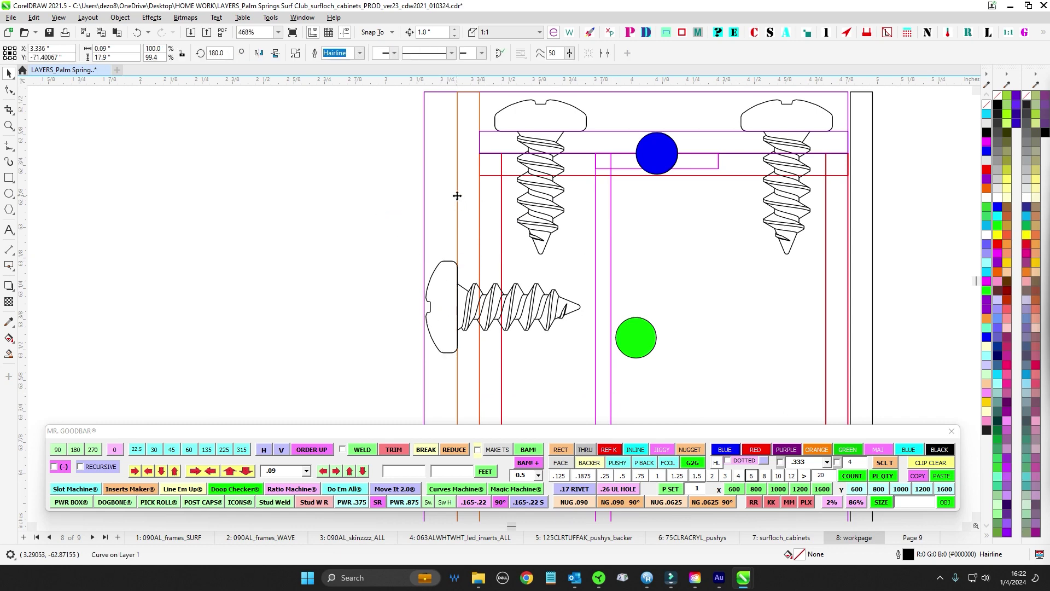
left_click(997, 277)
scroll(480, 241, "down", 4)
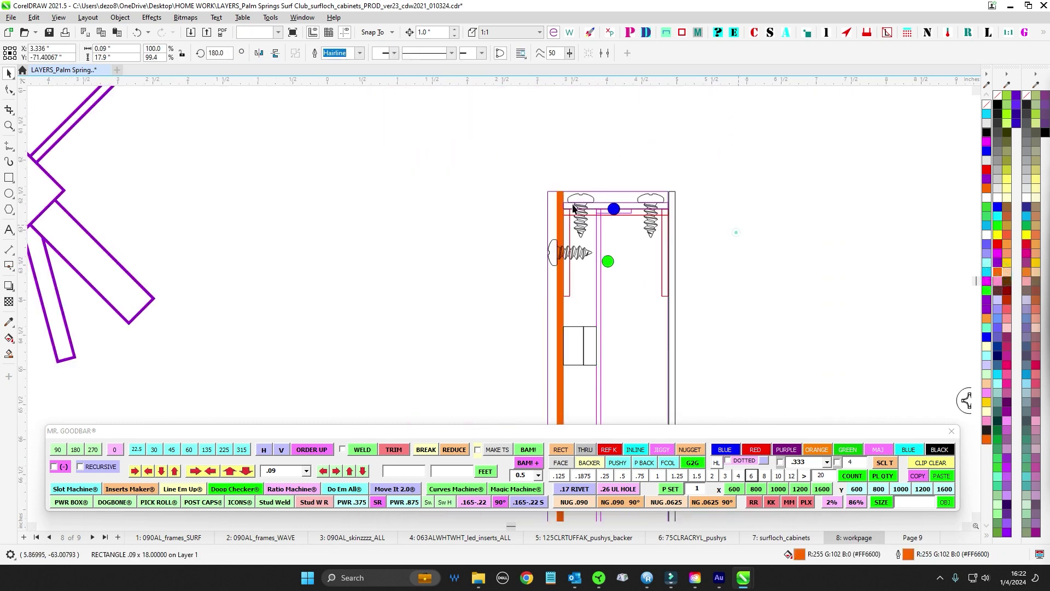
left_click(524, 203)
Step: Check the rear 0.09-inch strip at the upper end of the section and leave it unselected
scroll(525, 205, "up", 3)
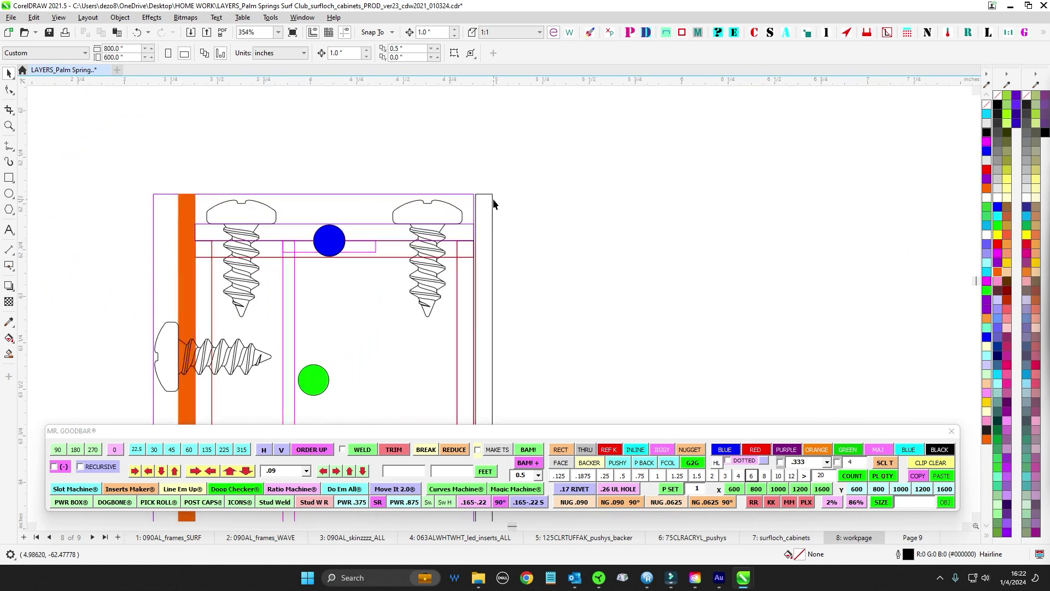
left_click(494, 204)
left_click(481, 166)
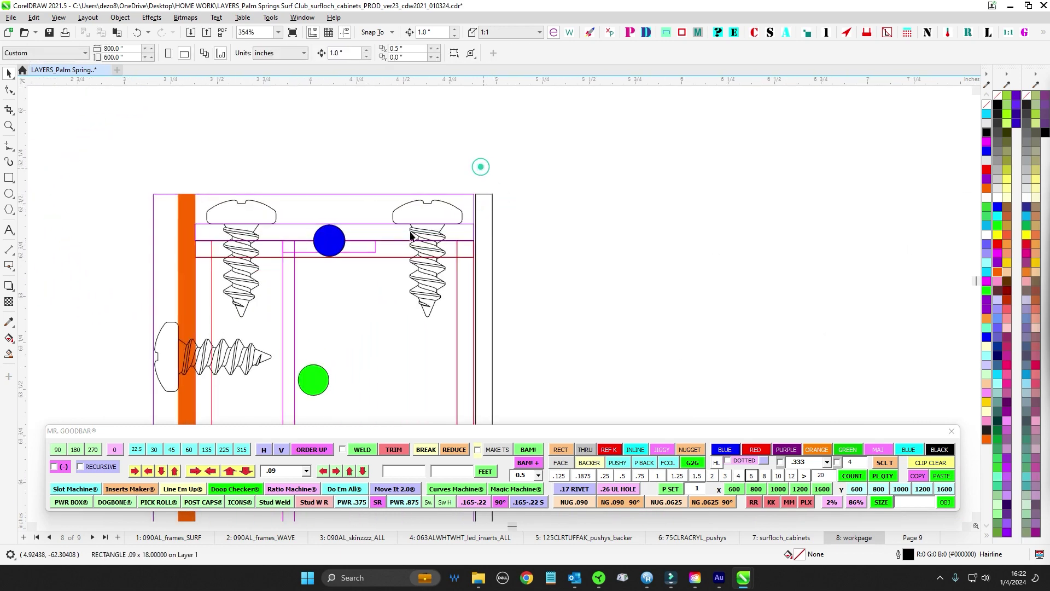
Step: Move the two vertical screws, blue circle and attached upper strips 1 inch upward, out of the section
left_click_drag(79, 168, 656, 323)
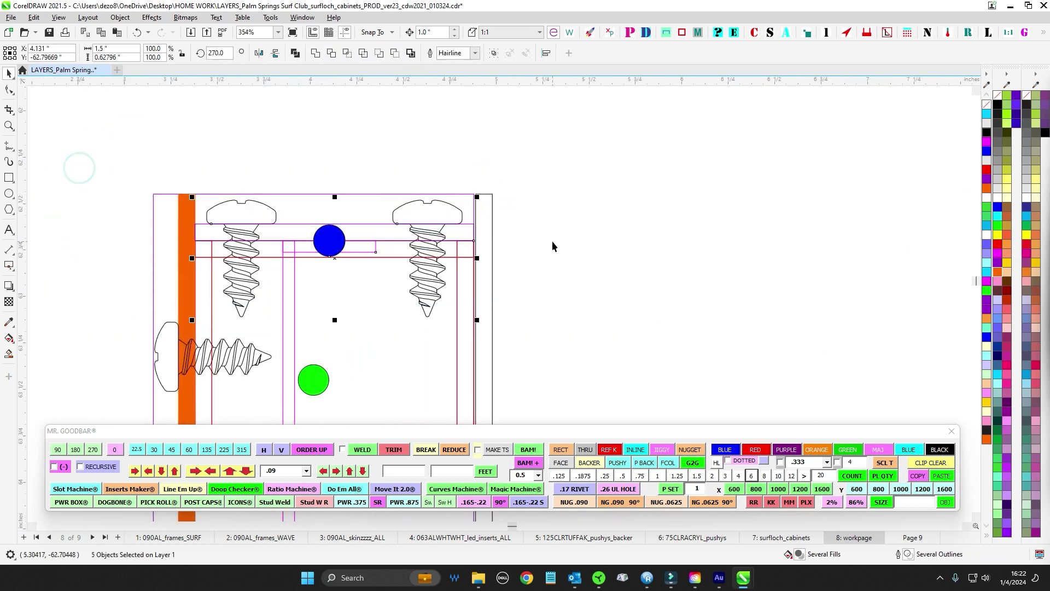
scroll(553, 241, "down", 1)
key("Up")
scroll(573, 277, "down", 1)
left_click_drag(600, 227, 625, 295)
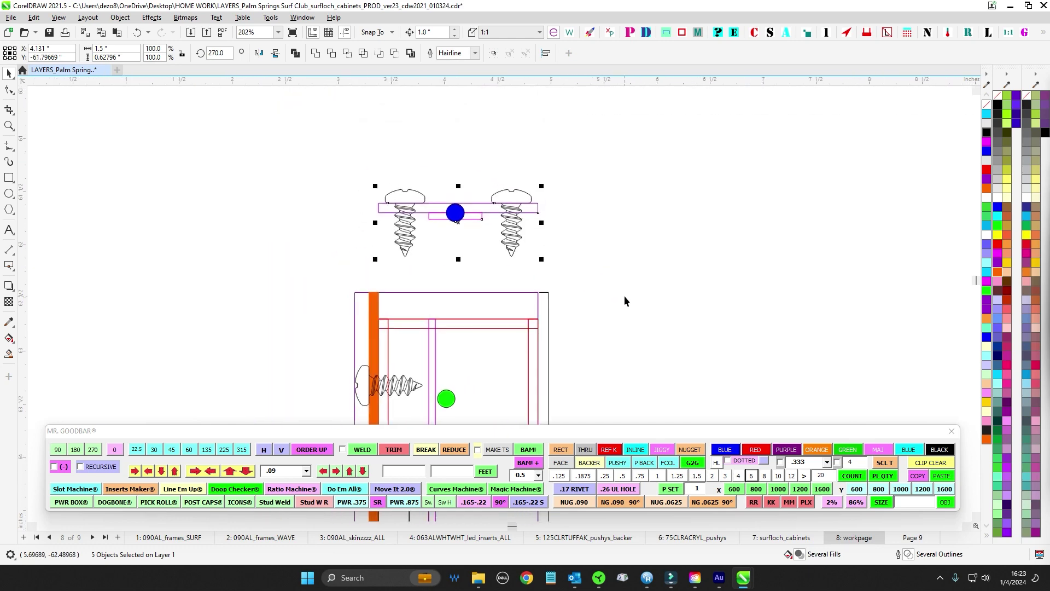
Step: Move the two vertical screws, blue circle and attached strips 1 inch down, back into the section, and clear the selection
key("Down")
scroll(408, 292, "up", 1)
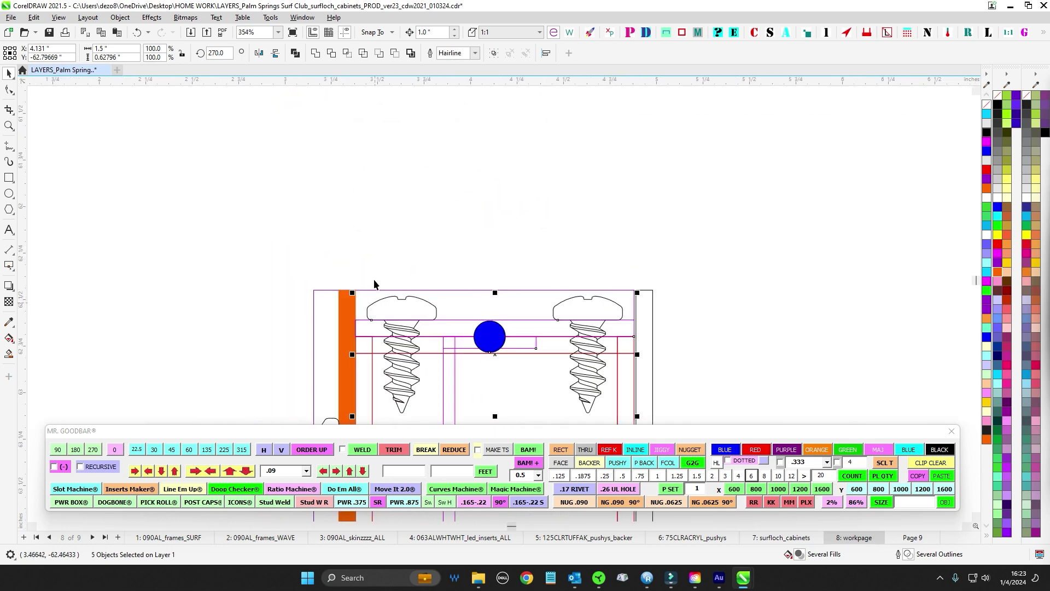
scroll(361, 302, "down", 4)
scroll(435, 184, "down", 1)
left_click(432, 183)
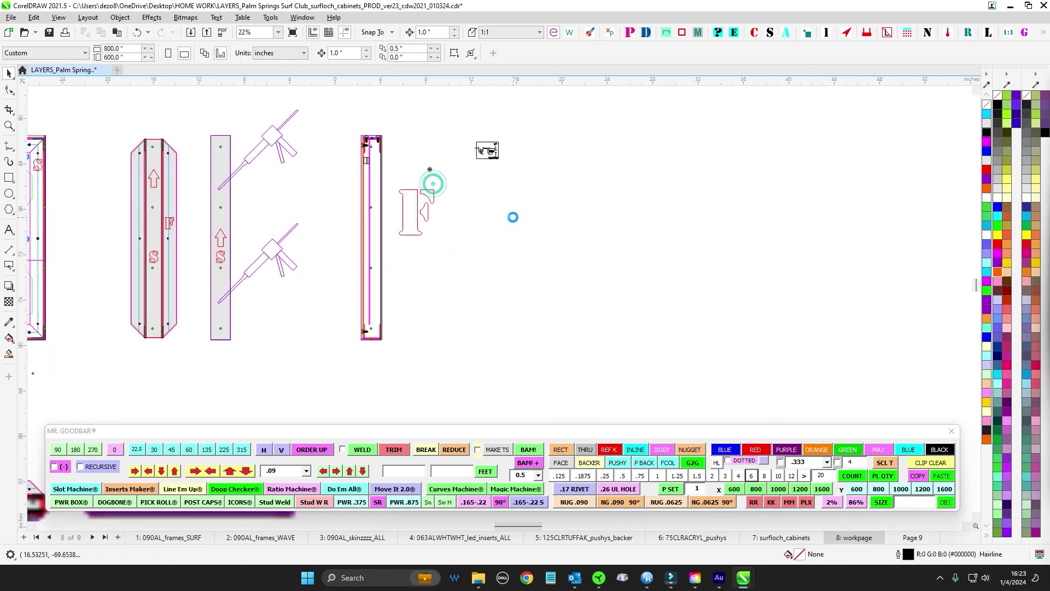
Step: Check the vertical screw assembly at the side section's upper end and select the horizontal screw at its lower end
scroll(353, 119, "up", 2)
left_click_drag(353, 117, 422, 155)
scroll(422, 155, "down", 1)
left_click_drag(454, 221, 501, 133)
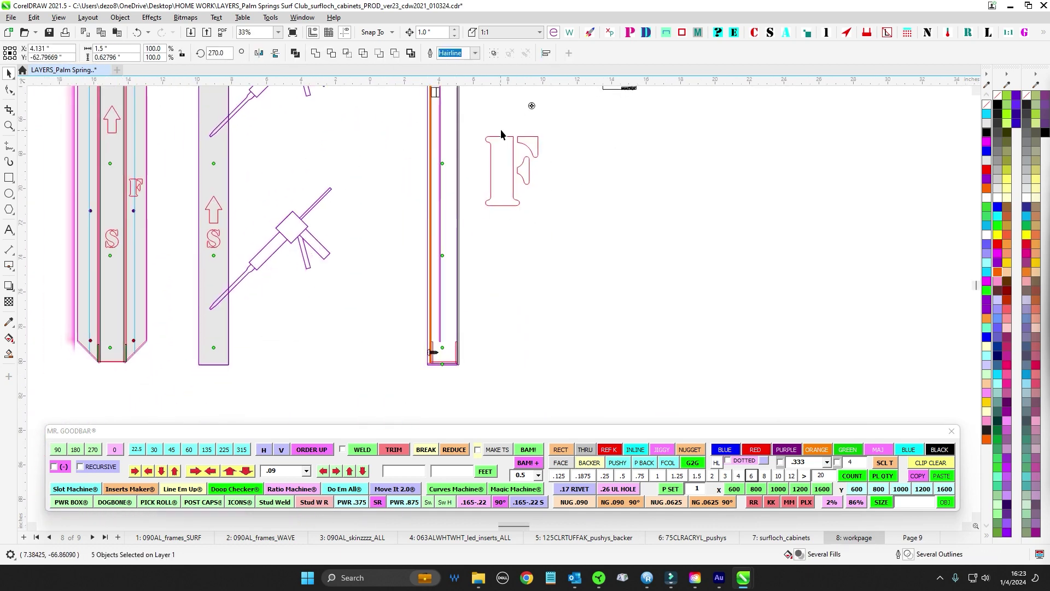
scroll(495, 140, "down", 1)
scroll(438, 329, "up", 2)
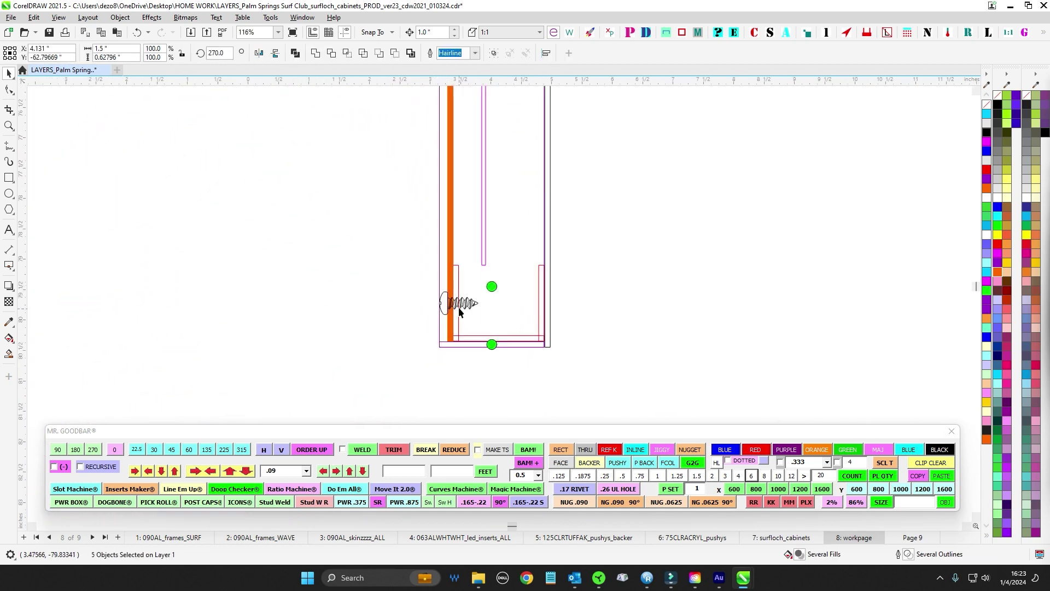
scroll(459, 313, "down", 2)
scroll(471, 342, "up", 2)
left_click(459, 331)
scroll(433, 369, "down", 3)
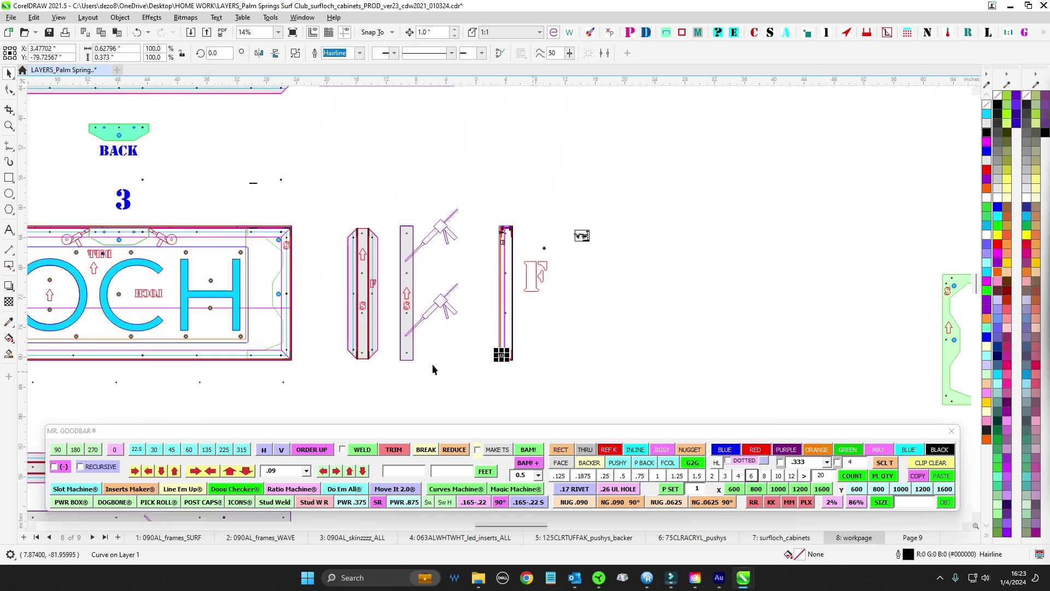
Step: Examine the SURFLOCH front view with its side and lower frame parts, continuing up to the gray back panel row
scroll(433, 365, "up", 1)
scroll(490, 163, "up", 2)
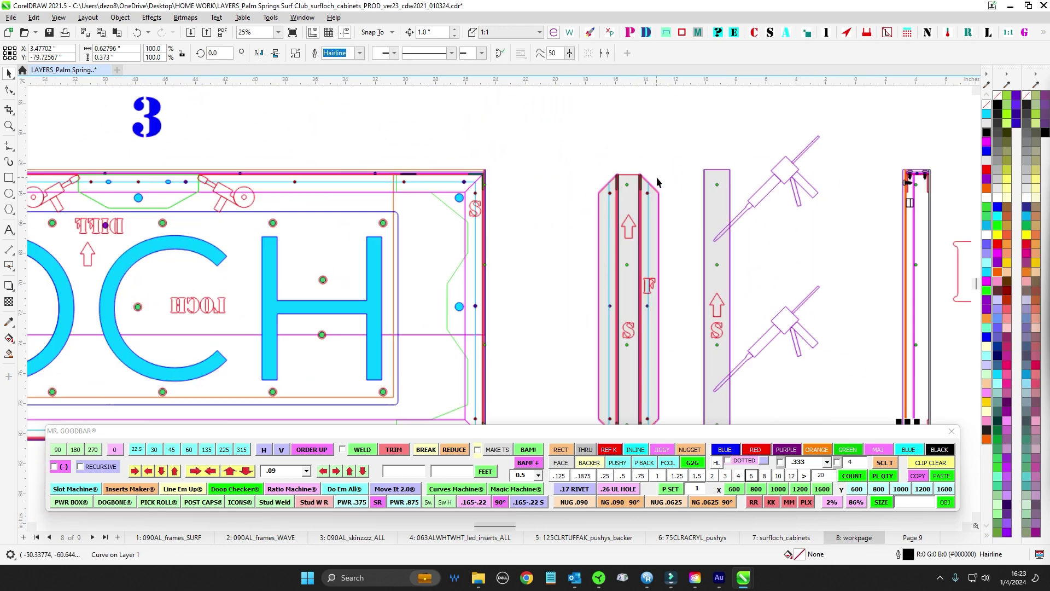
scroll(657, 181, "down", 2)
scroll(627, 357, "down", 2)
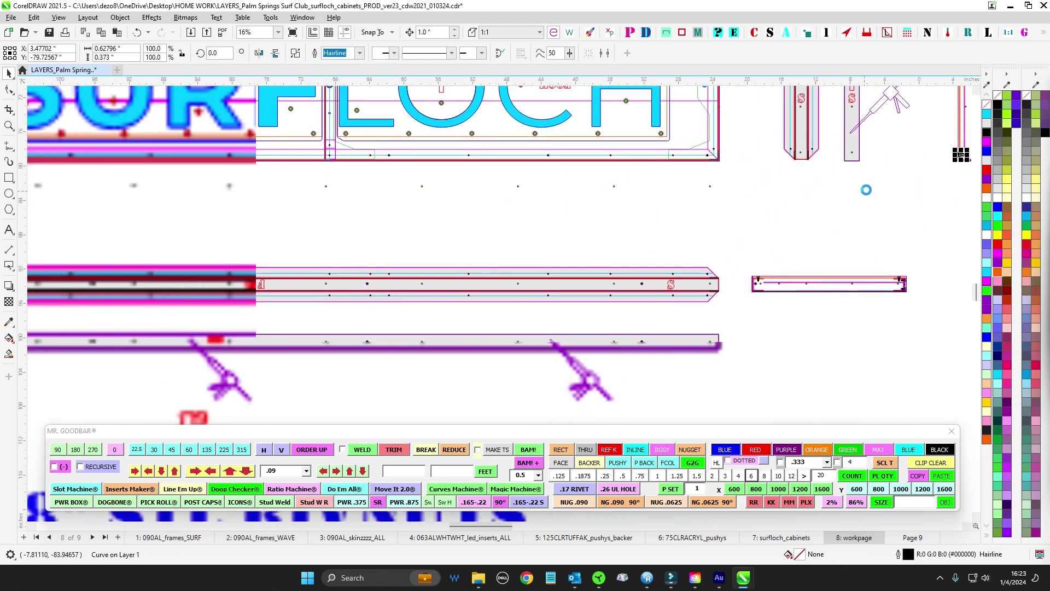
scroll(688, 342, "down", 2)
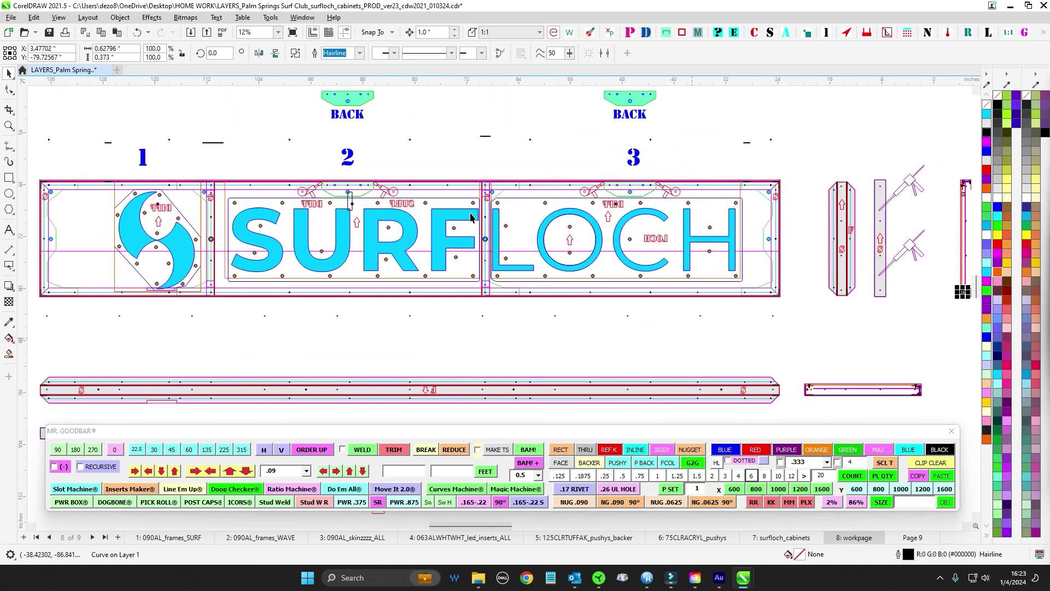
scroll(462, 205, "down", 5)
scroll(441, 131, "up", 1)
scroll(165, 273, "up", 1)
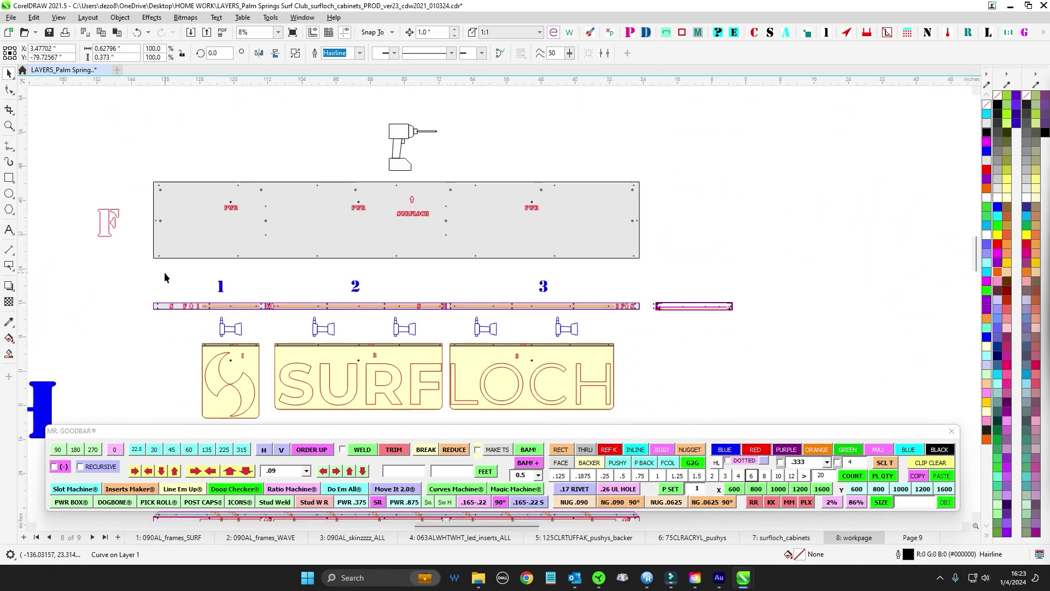
Step: Select the gray SURFLOCH back panel with its holes and PWR labels to check its extent, and clear the selection
left_click_drag(127, 169, 658, 270)
scroll(614, 165, "up", 1)
left_click_drag(569, 153, 670, 149)
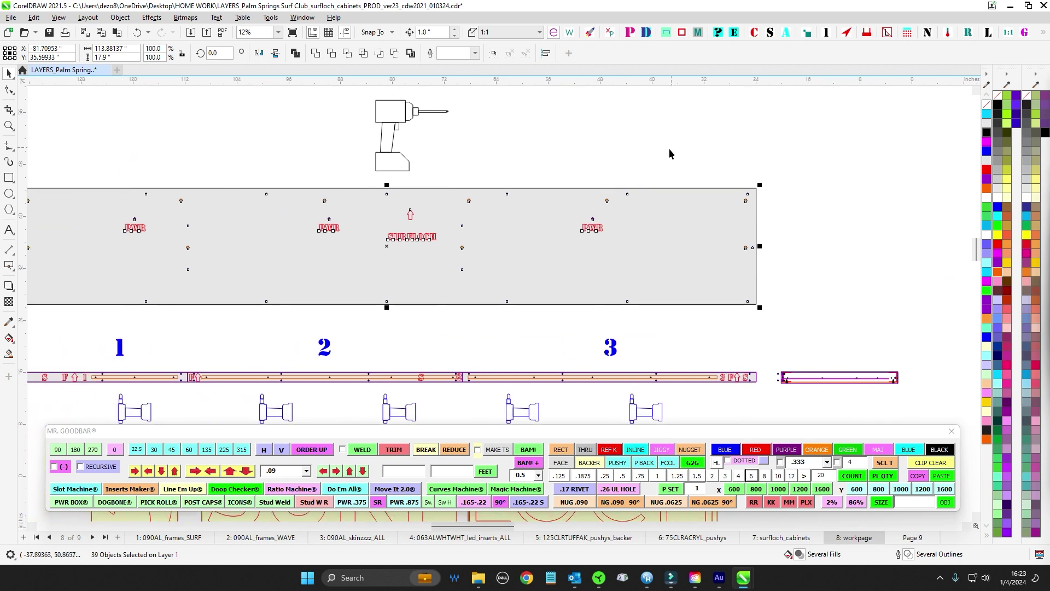
scroll(624, 162, "down", 2)
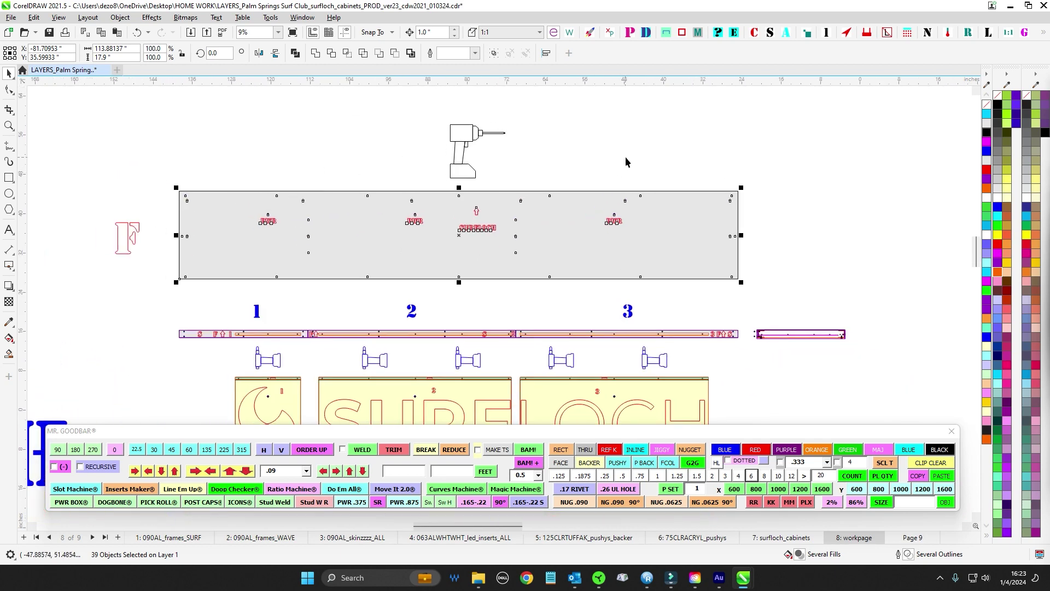
left_click(626, 157)
Step: Examine the three yellow panels, the tools above them and the numbered rail at cabinet sections 1 and 2
scroll(627, 158, "down", 3)
left_click_drag(730, 358, 622, 256)
scroll(395, 165, "up", 7)
left_click_drag(402, 160, 534, 168)
scroll(477, 285, "down", 1)
left_click_drag(475, 271, 404, 218)
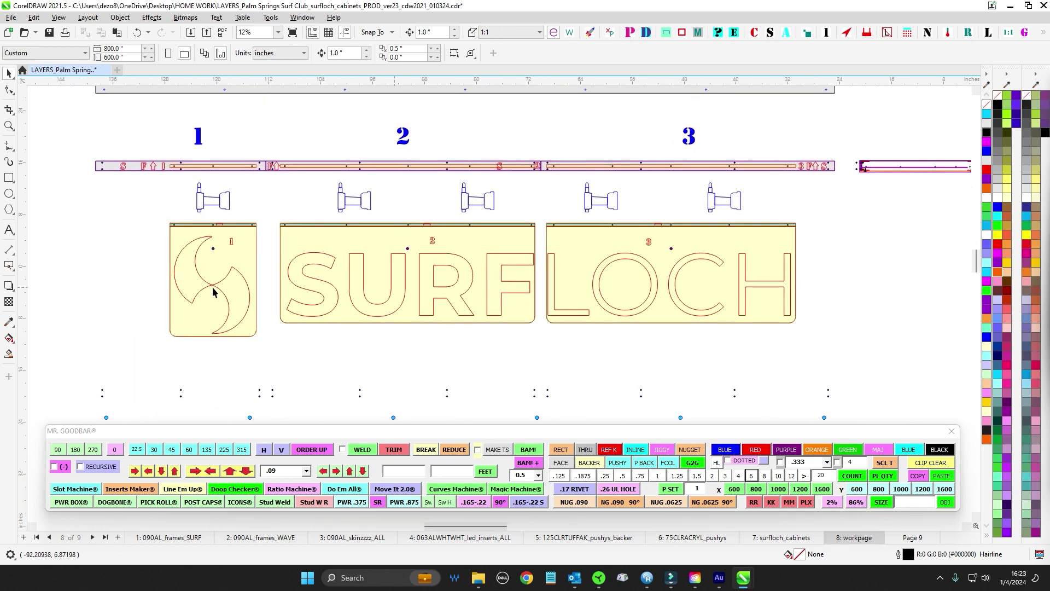
scroll(206, 239, "up", 2)
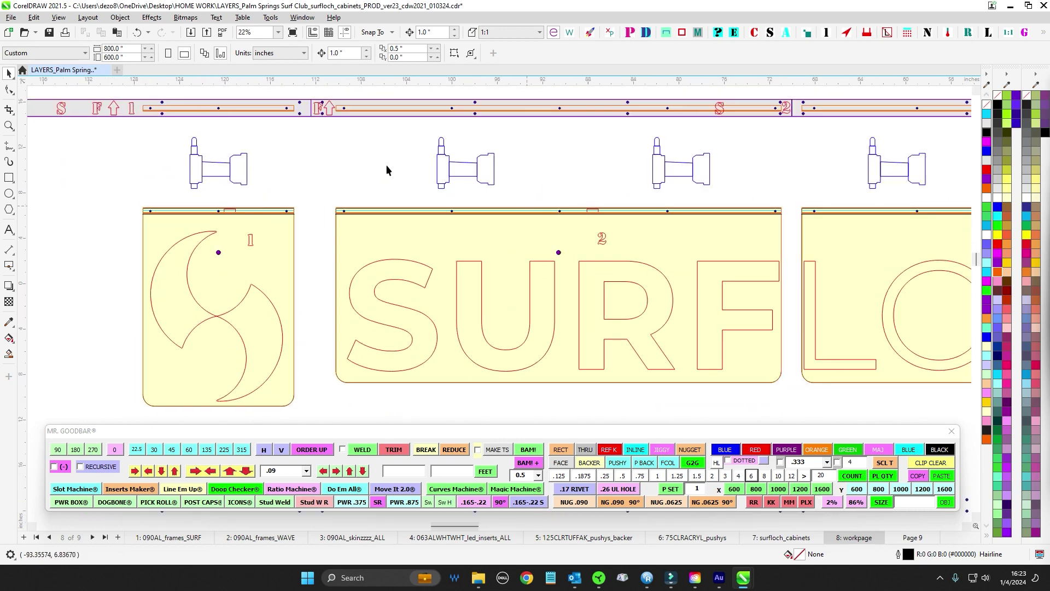
left_click_drag(197, 210, 231, 263)
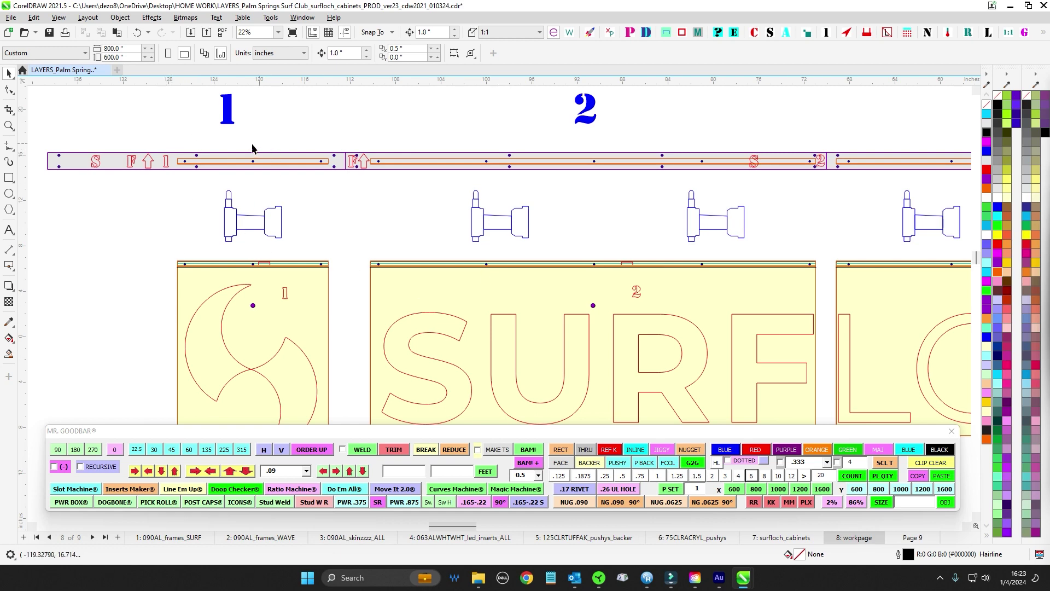
Step: Review the hole rows, long rails and BACK brackets between the yellow panels and the SURFLOCH front view
scroll(268, 172, "down", 1)
left_click_drag(409, 199, 318, 196)
scroll(319, 195, "down", 2)
left_click_drag(526, 335, 412, 277)
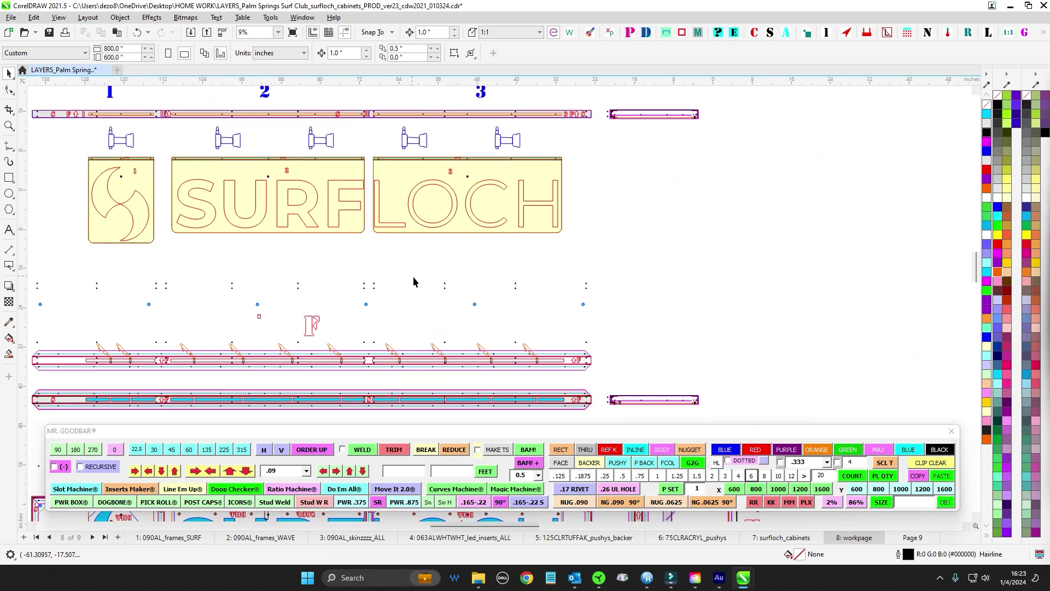
scroll(457, 143, "up", 1)
left_click_drag(458, 145, 474, 171)
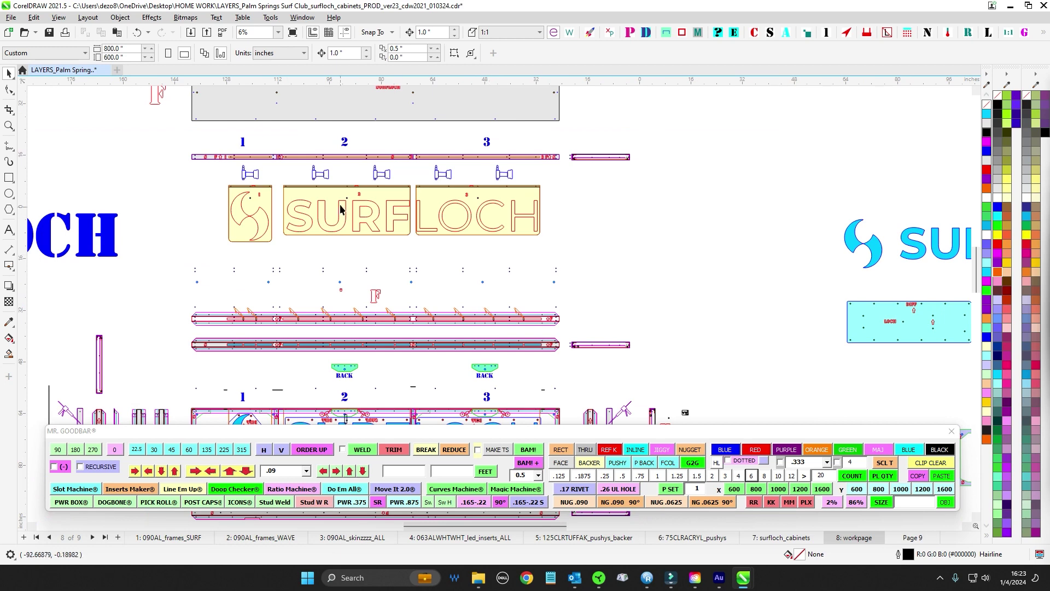
scroll(340, 208, "up", 1)
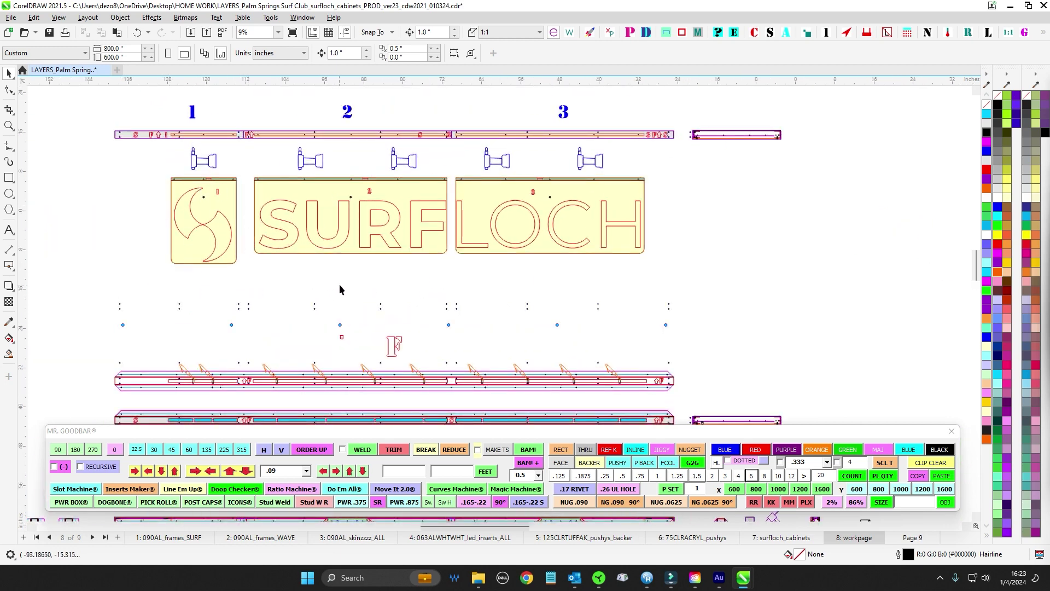
left_click_drag(342, 320, 419, 166)
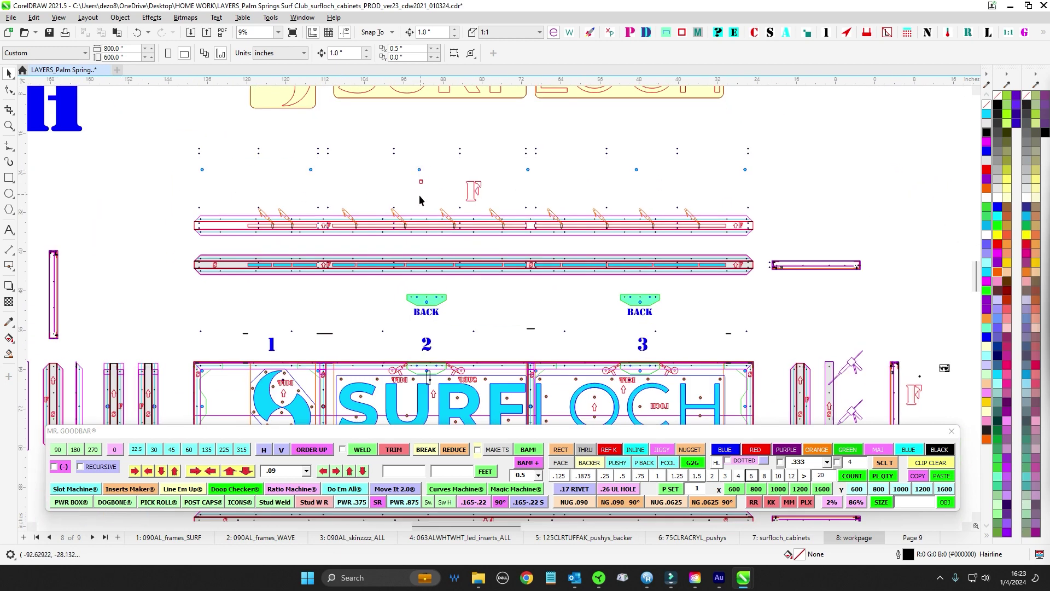
scroll(405, 257, "up", 3)
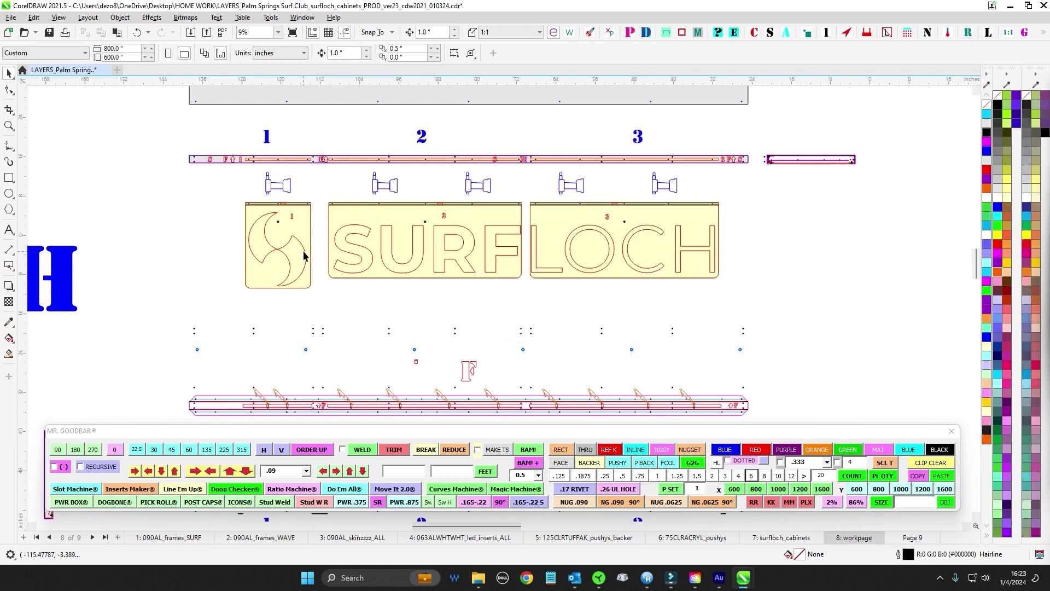
scroll(378, 297, "down", 2)
left_click_drag(629, 325, 553, 288)
scroll(553, 288, "down", 2)
left_click_drag(618, 300, 567, 238)
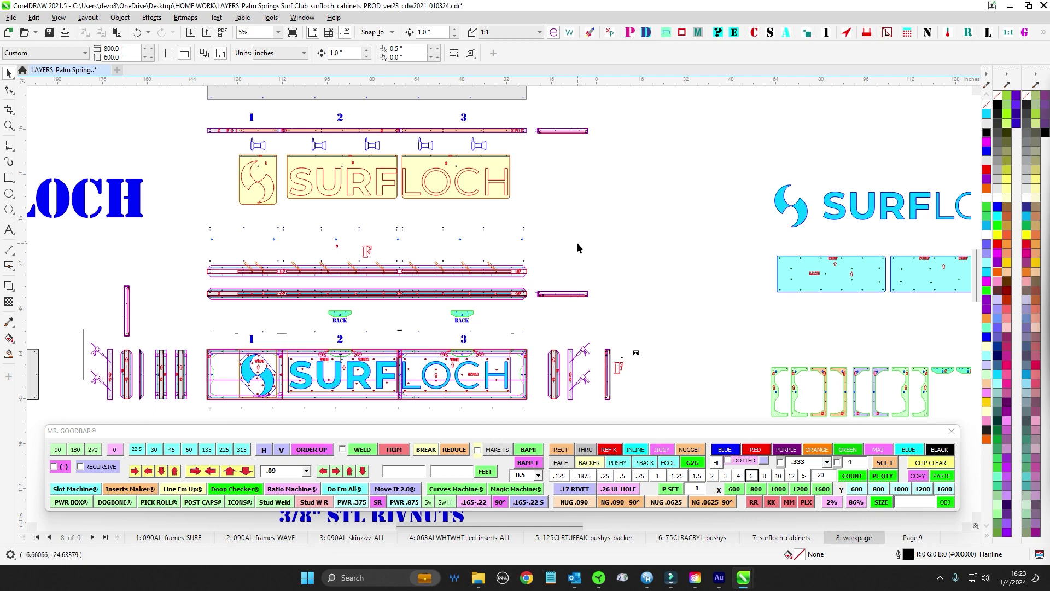
left_click_drag(568, 218, 585, 265)
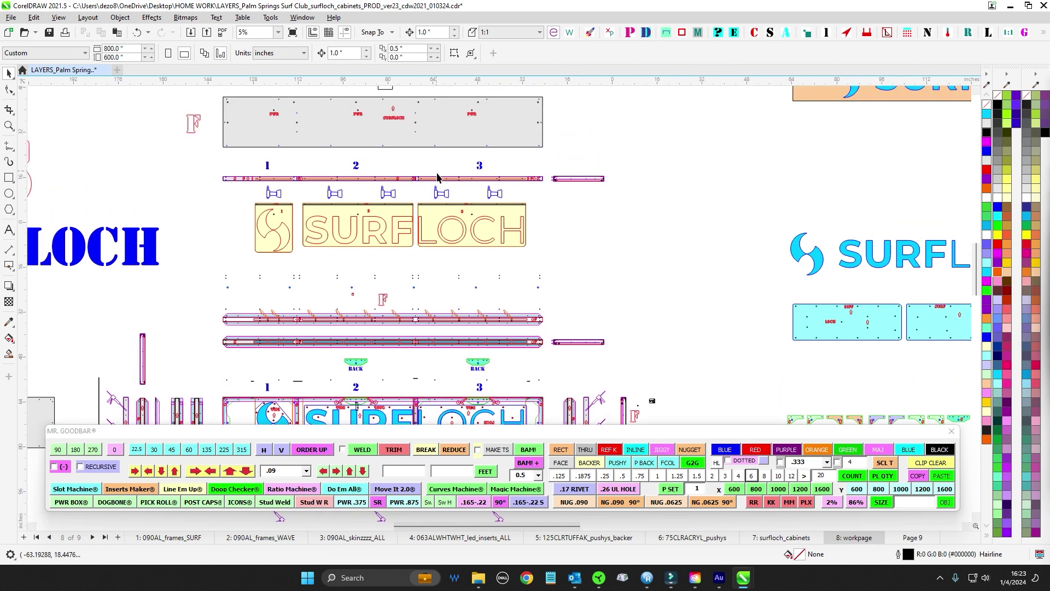
Step: Inspect yellow panels 2 and 3, including the purple hole above the LOCH lettering, and their place in the layout
scroll(436, 179, "up", 2)
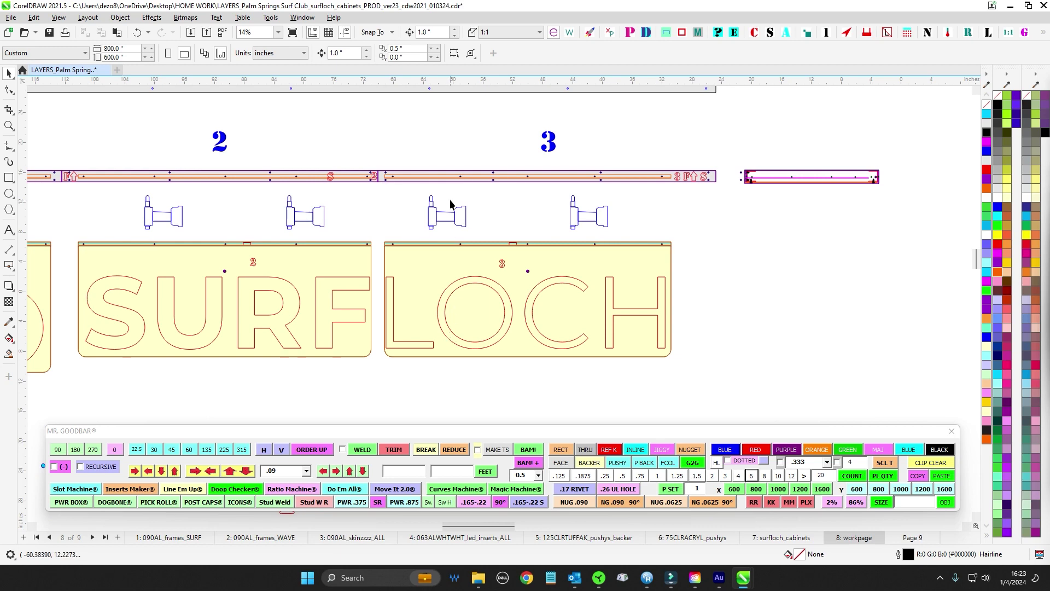
scroll(502, 316, "down", 2)
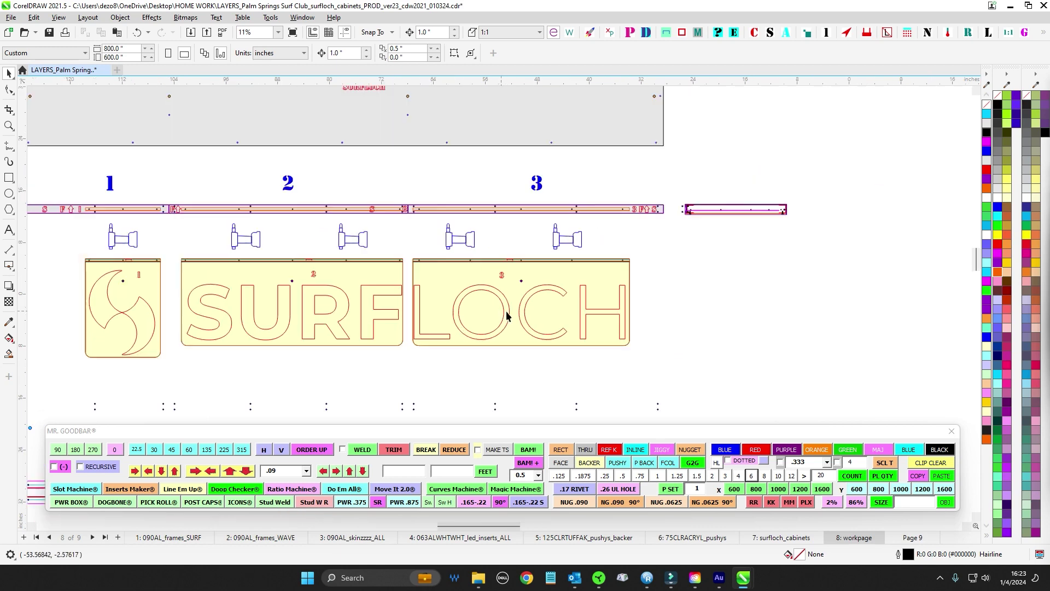
scroll(529, 292, "up", 3)
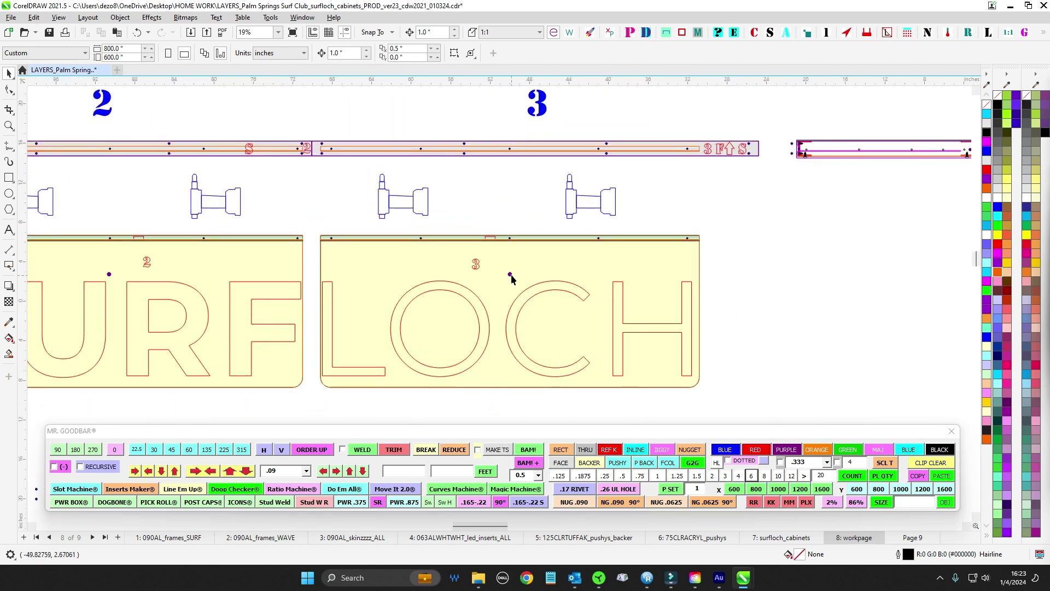
scroll(512, 277, "down", 3)
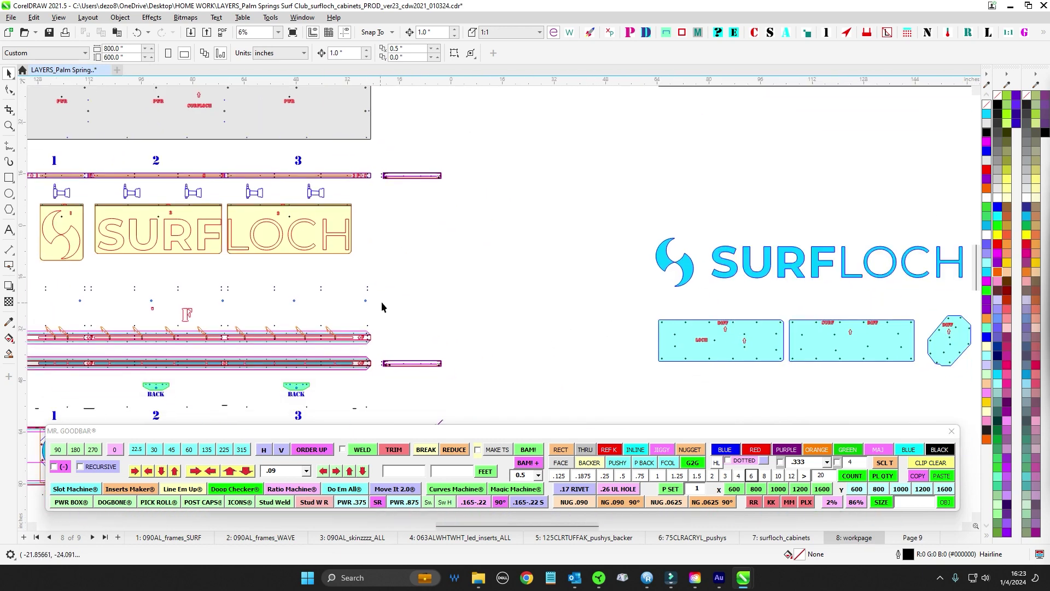
left_click_drag(382, 306, 559, 366)
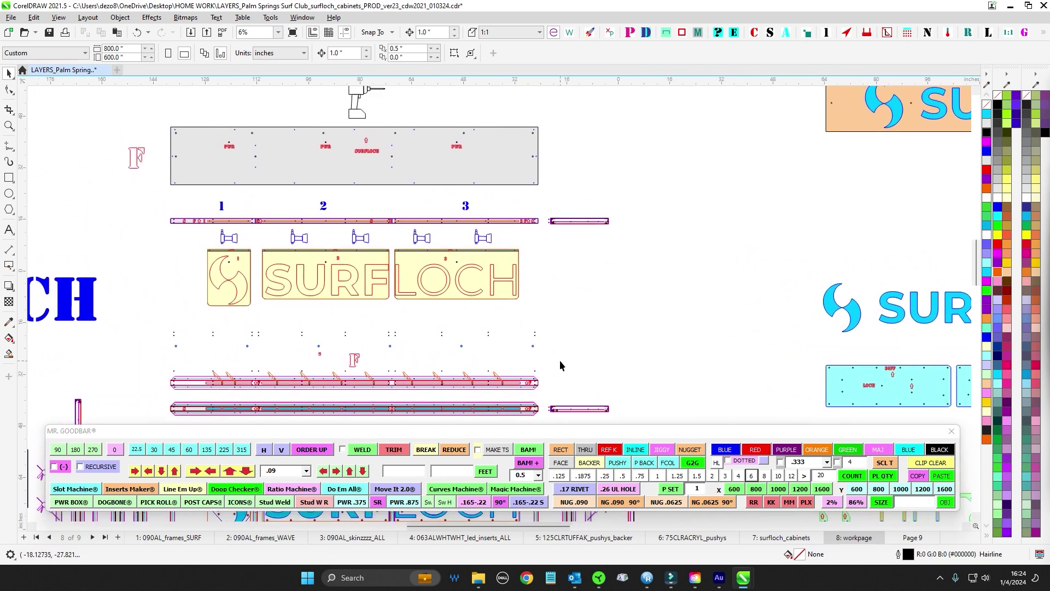
Step: Compare the three PWR holes in the gray back panel with the matching purple holes in the yellow panels
scroll(468, 139, "up", 3)
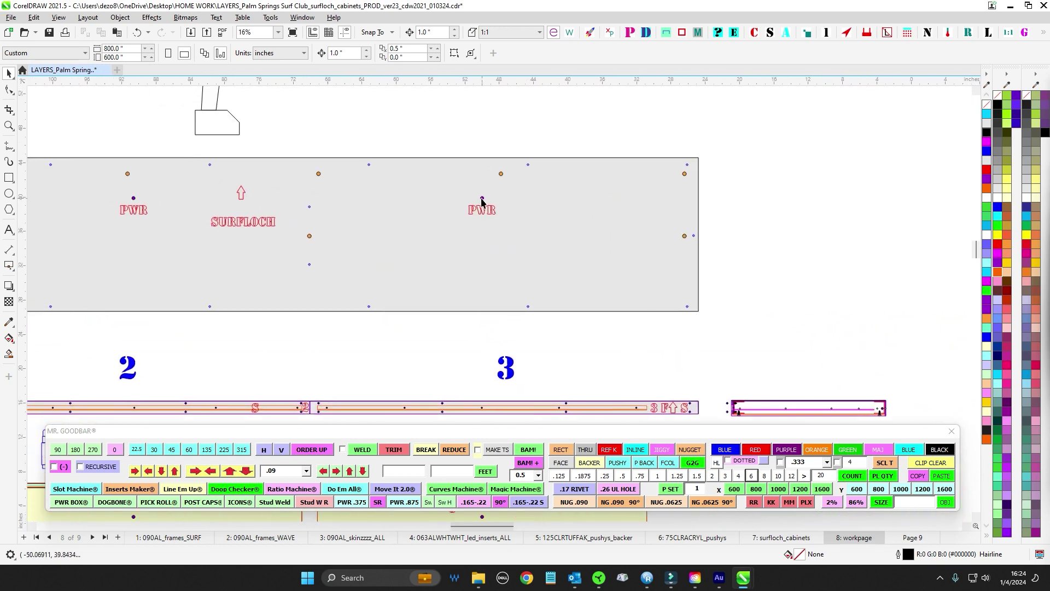
left_click_drag(133, 206, 559, 252)
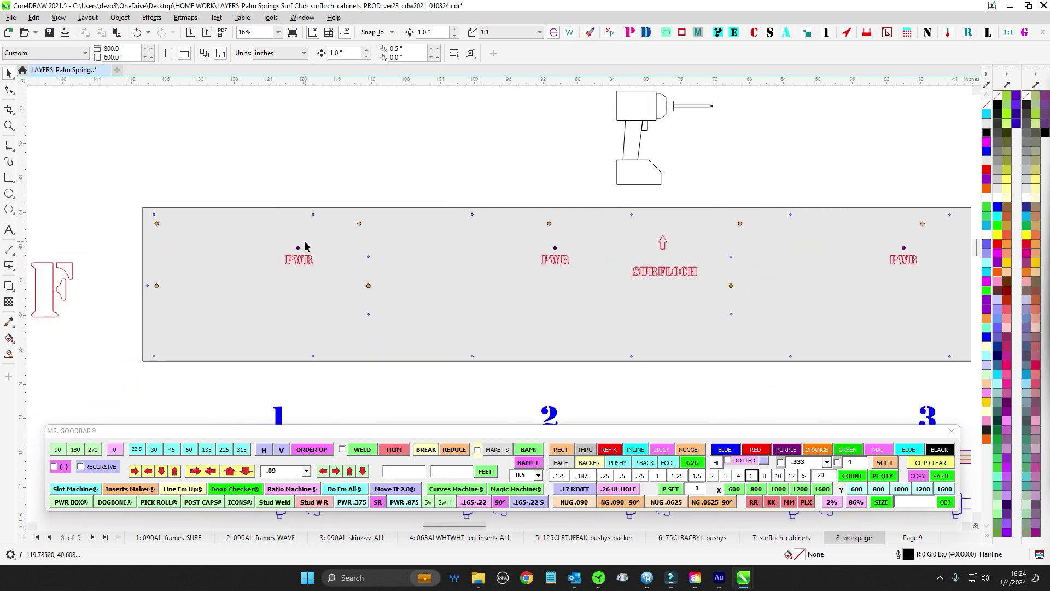
scroll(305, 245, "down", 2)
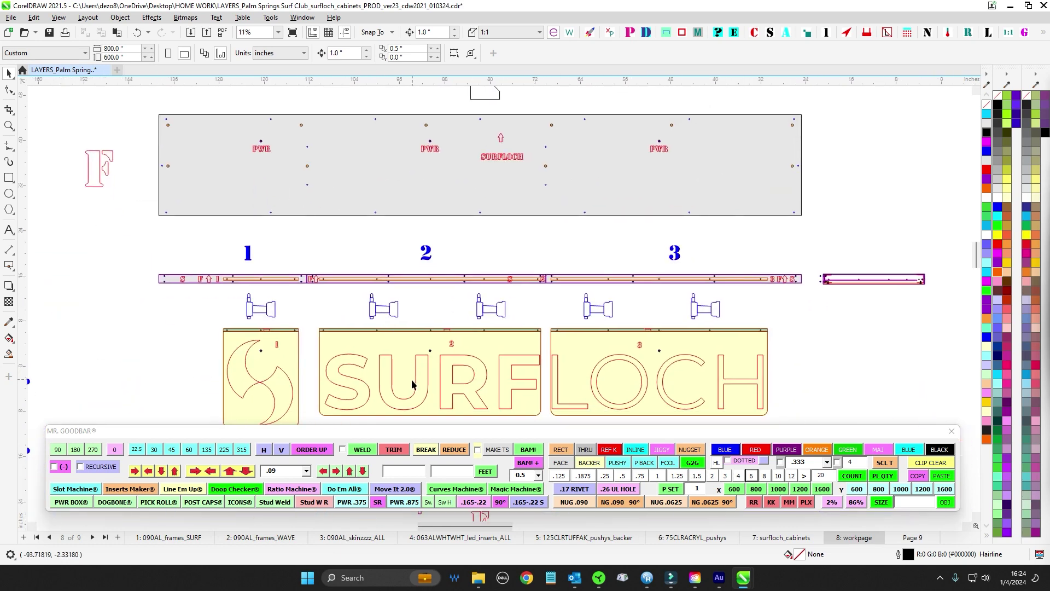
left_click_drag(412, 385, 383, 112)
scroll(385, 314, "up", 2)
scroll(408, 372, "down", 2)
left_click_drag(408, 285, 406, 382)
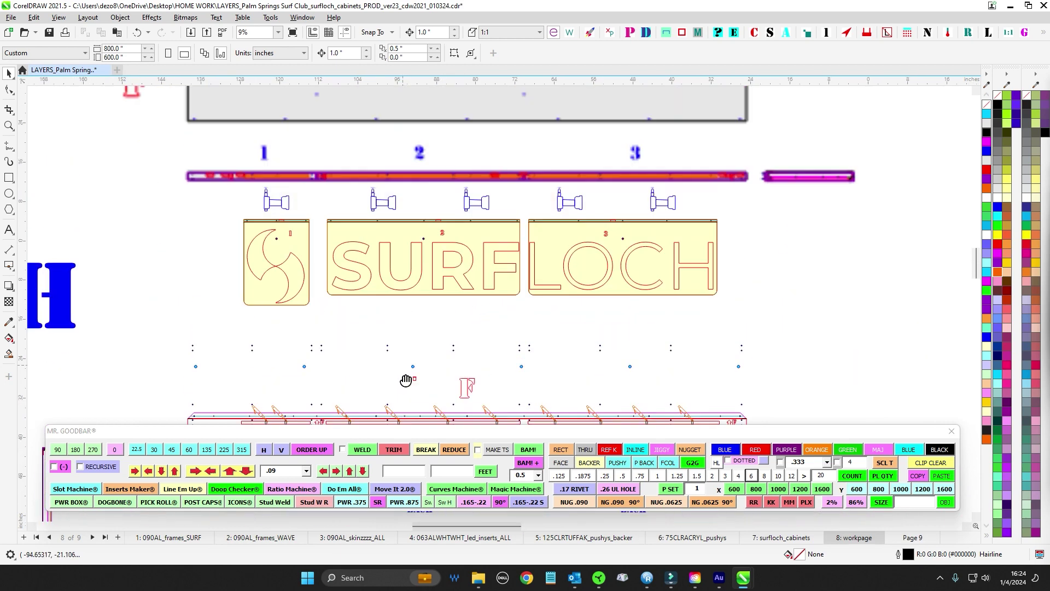
scroll(312, 282, "up", 3)
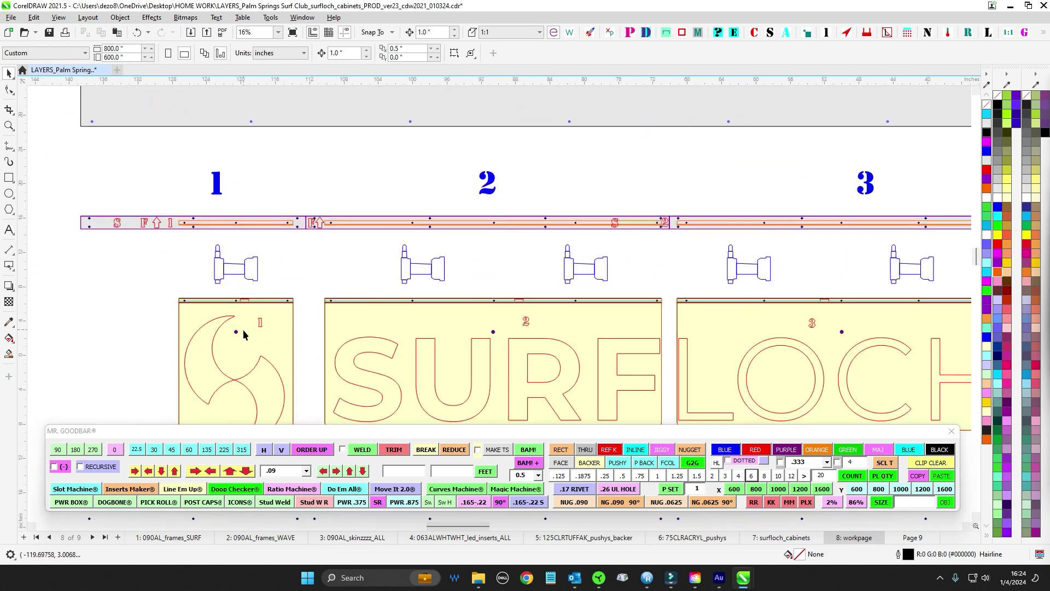
scroll(244, 335, "down", 4)
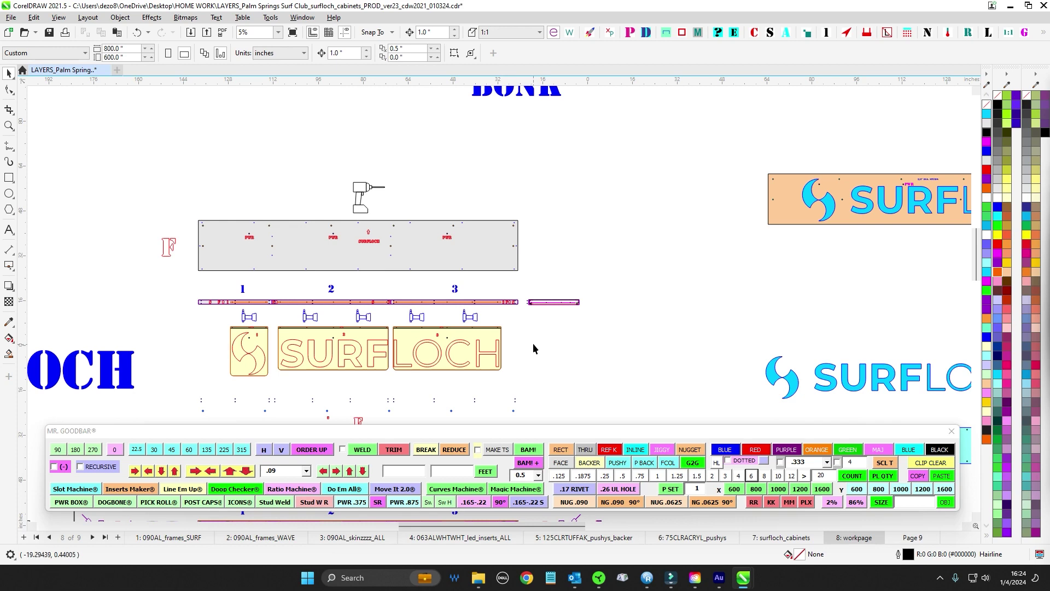
Step: Check the holes along the gray back panel's right end and its place in the layout below the BONK label
scroll(492, 217, "up", 3)
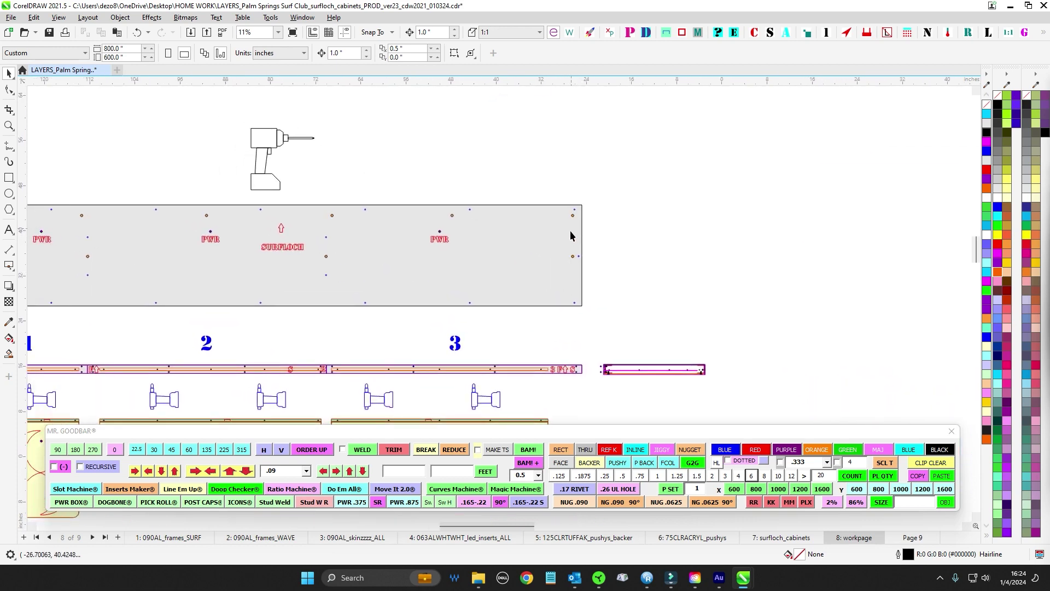
scroll(570, 235, "down", 2)
scroll(561, 164, "down", 2)
scroll(516, 226, "up", 1)
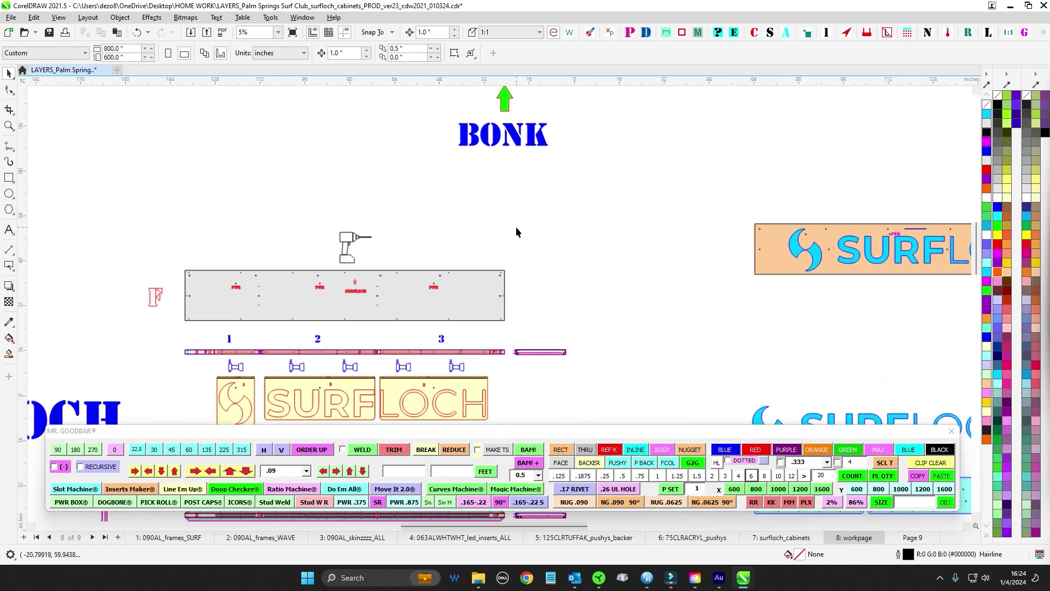
scroll(518, 244, "down", 1)
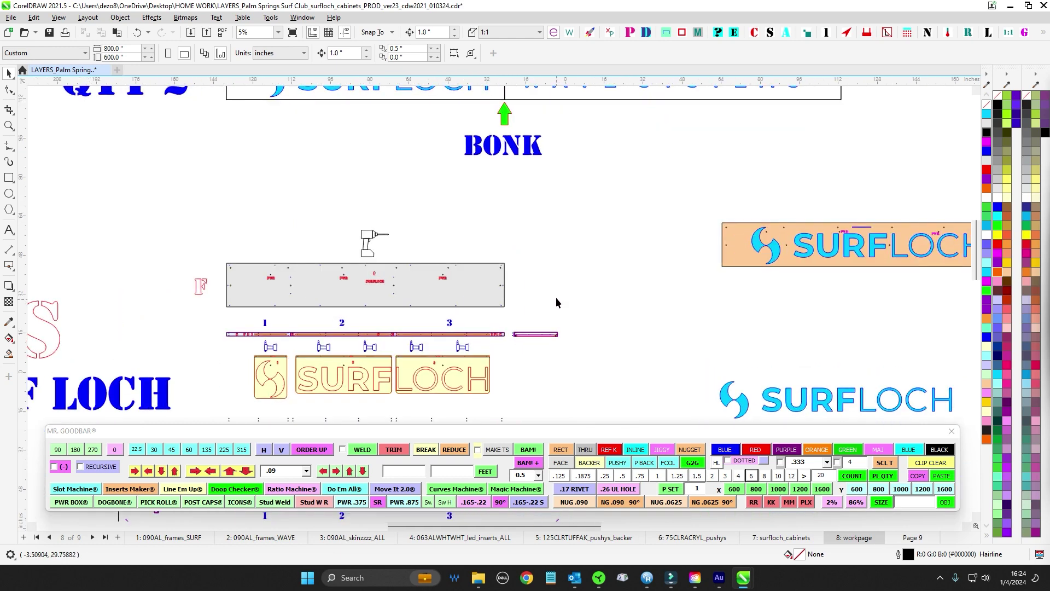
Step: Inspect the SURFLOCH cabinet's slotted rail with its cyan slots, purple holes and F-marked end, plus the adjacent side section
scroll(558, 291, "down", 5)
scroll(533, 292, "up", 5)
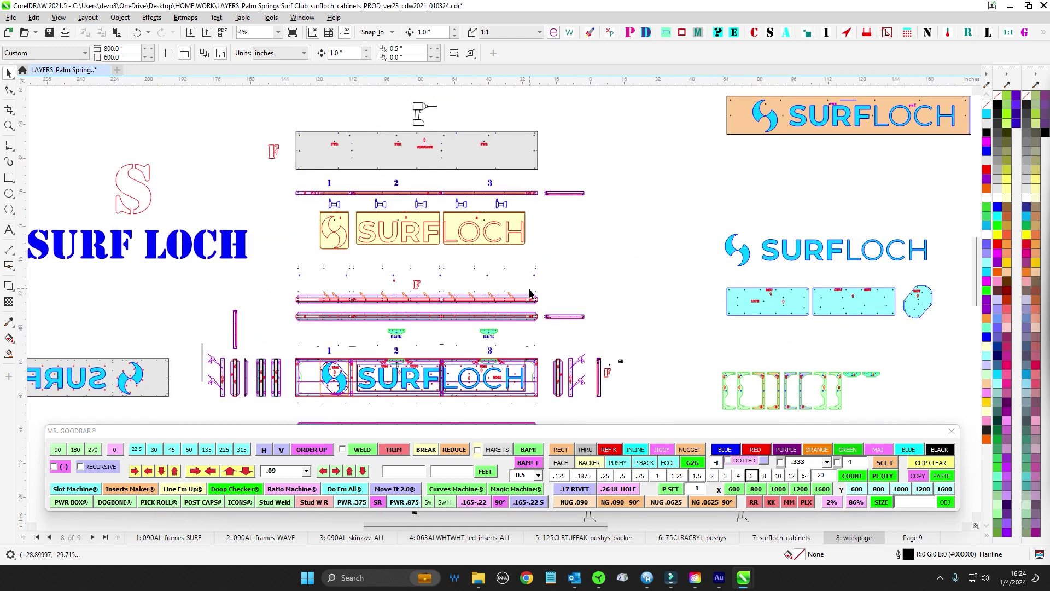
scroll(492, 217, "up", 2)
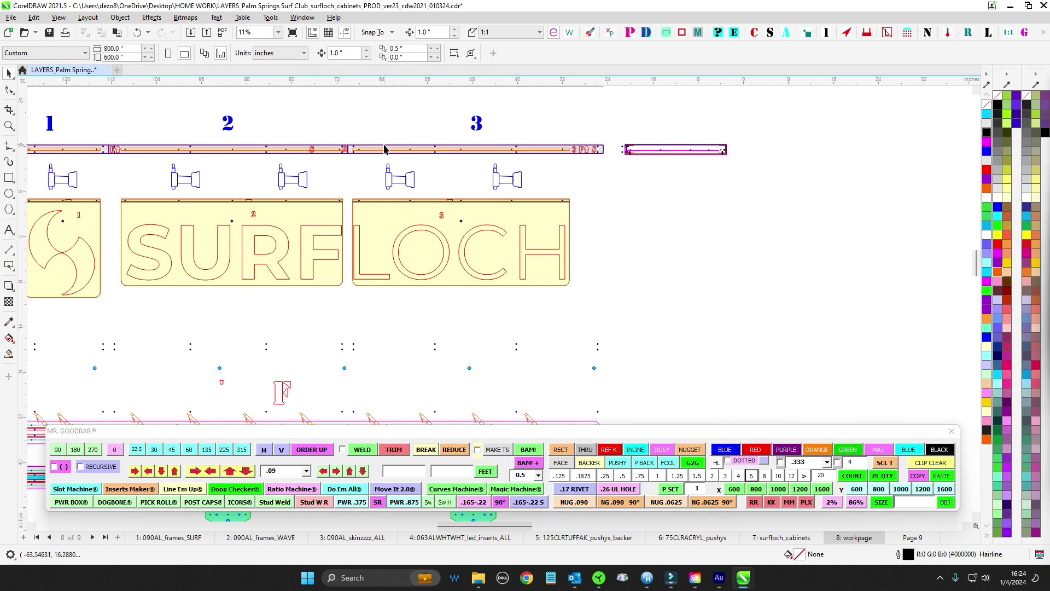
scroll(387, 153, "down", 1)
left_click_drag(459, 284, 570, 159)
scroll(529, 251, "up", 3)
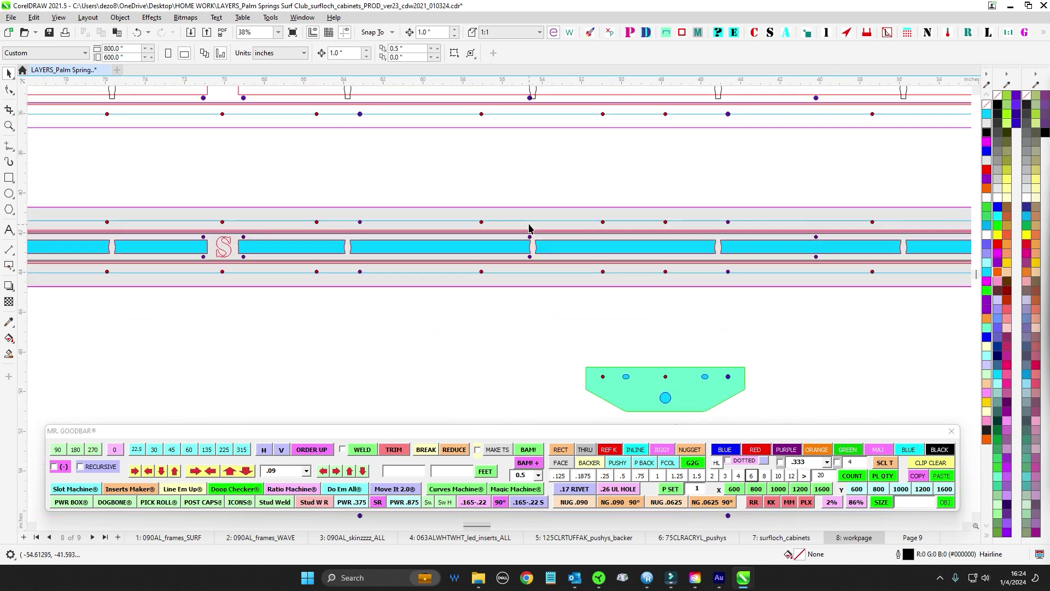
scroll(471, 256, "up", 2)
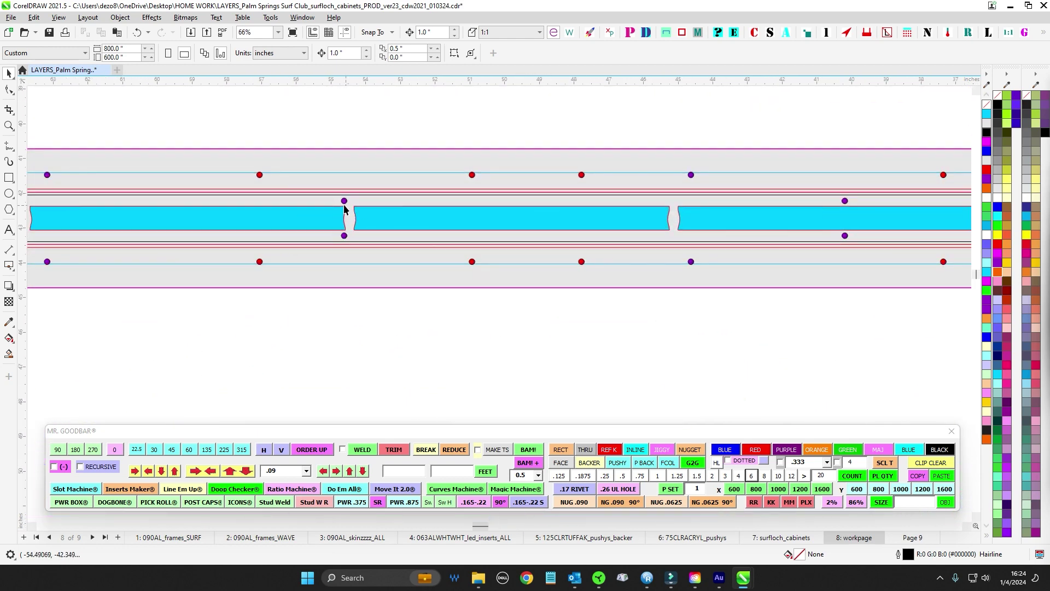
scroll(528, 302, "down", 2)
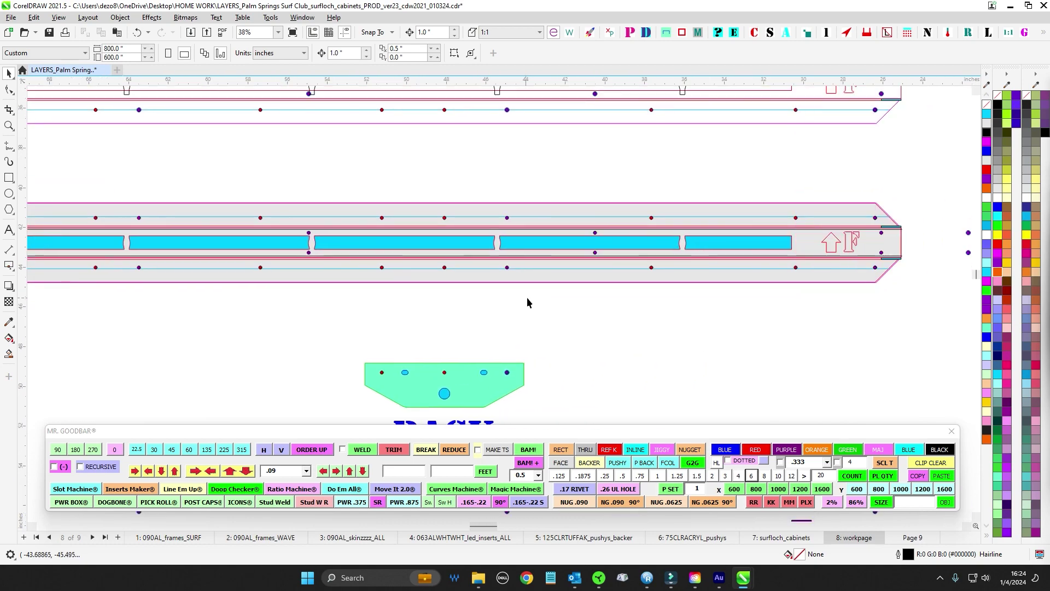
scroll(528, 302, "down", 2)
scroll(561, 227, "up", 3)
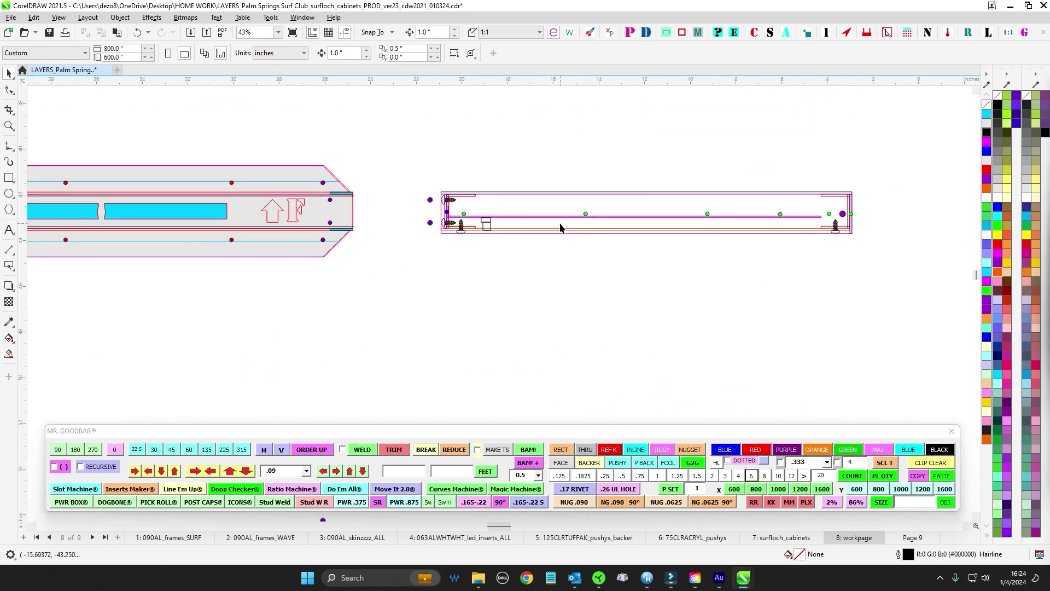
Step: Fill the inner L-shaped panel profile, including its short return flange, with magenta in the upright side section
scroll(561, 241, "down", 4)
left_click_drag(588, 295, 562, 140)
scroll(655, 215, "up", 6)
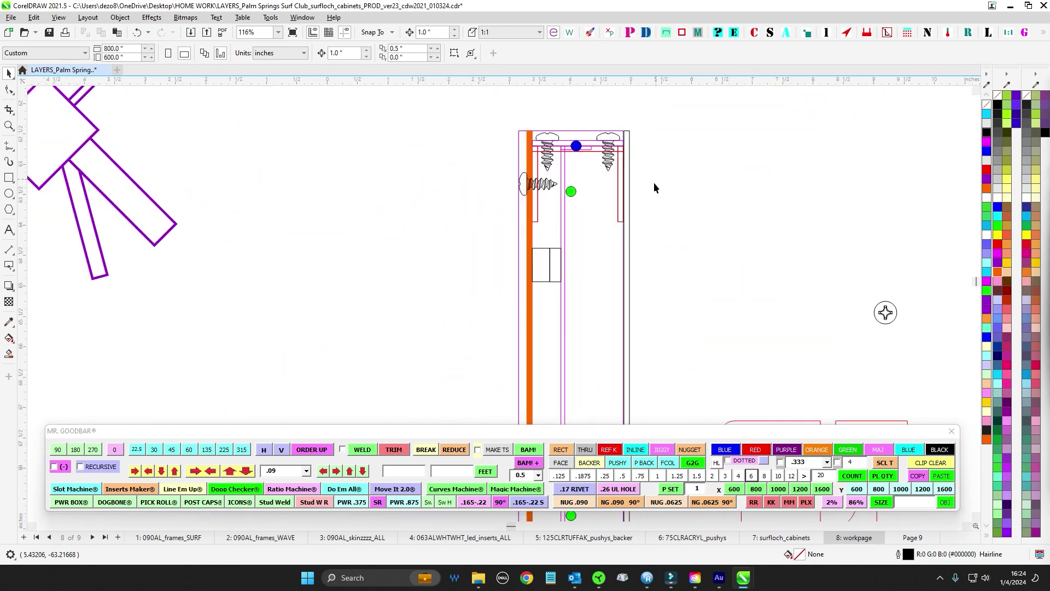
scroll(654, 182, "up", 1)
left_click_drag(655, 182, 473, 251)
scroll(474, 250, "up", 3)
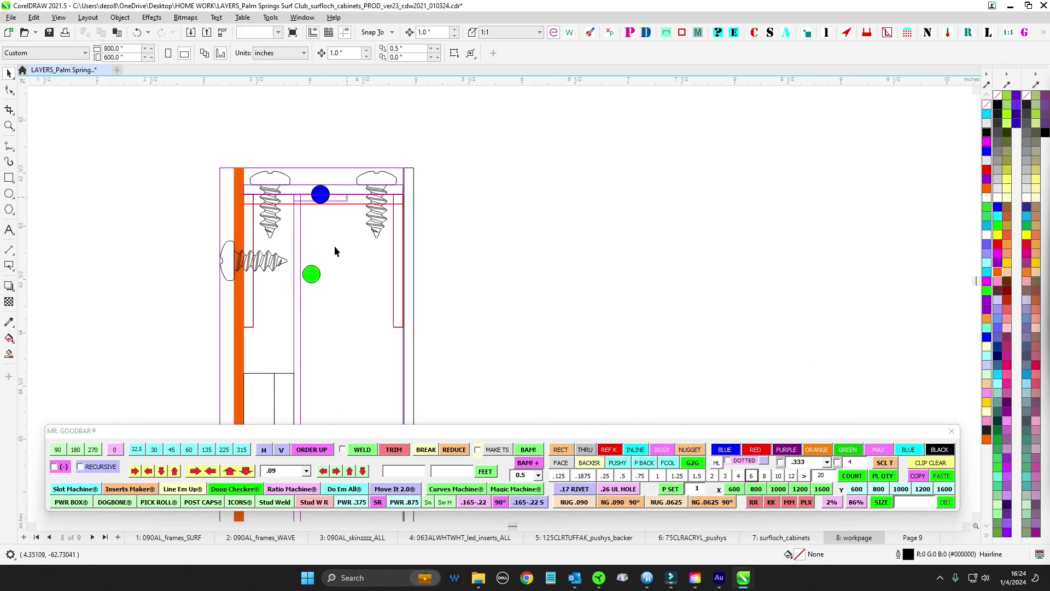
left_click(300, 246)
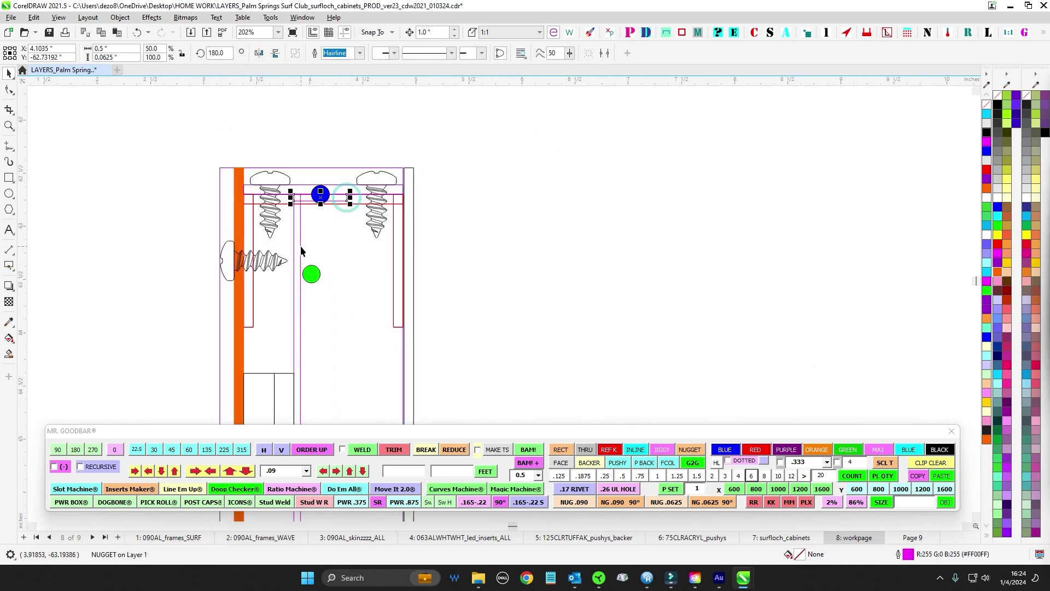
left_click(997, 260)
left_click(561, 215)
Step: Draw a rectangle about 0.84 by 0.70 in against the magenta panel in the side section, and delete it
scroll(322, 205, "down", 1)
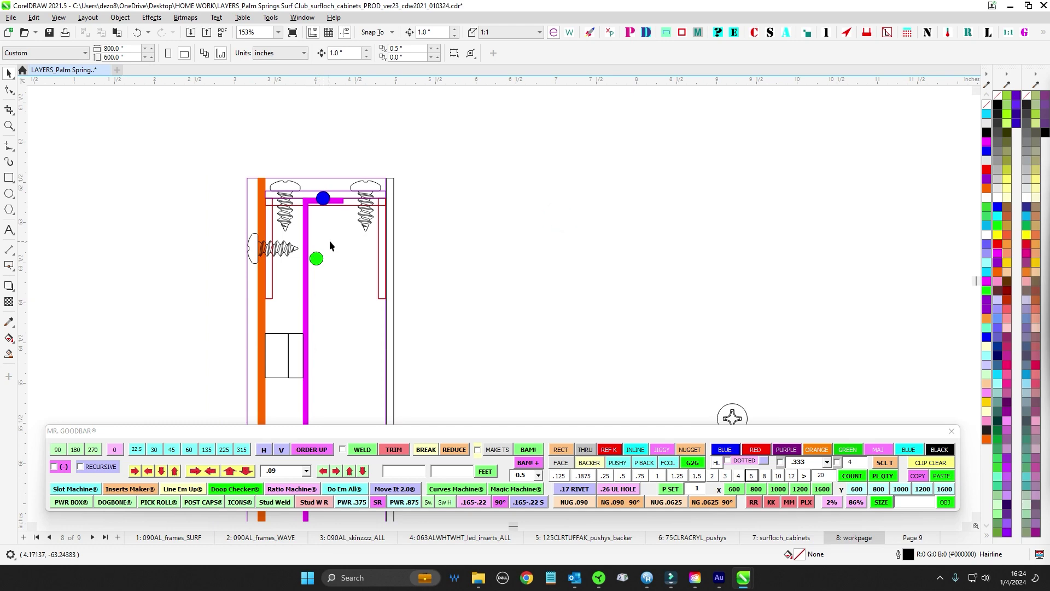
scroll(408, 180, "down", 3)
scroll(401, 206, "up", 3)
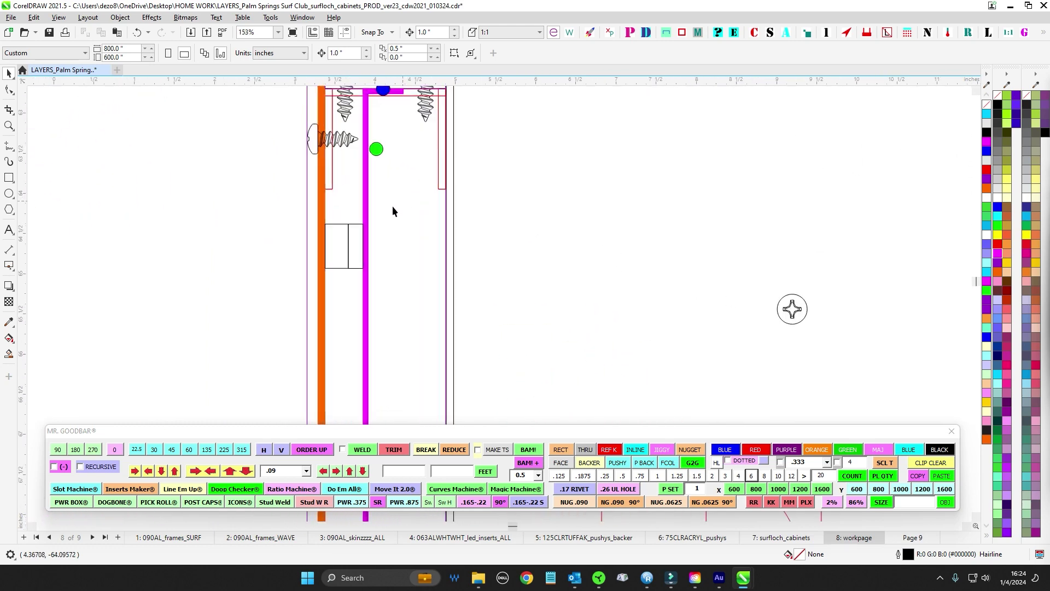
key("F6")
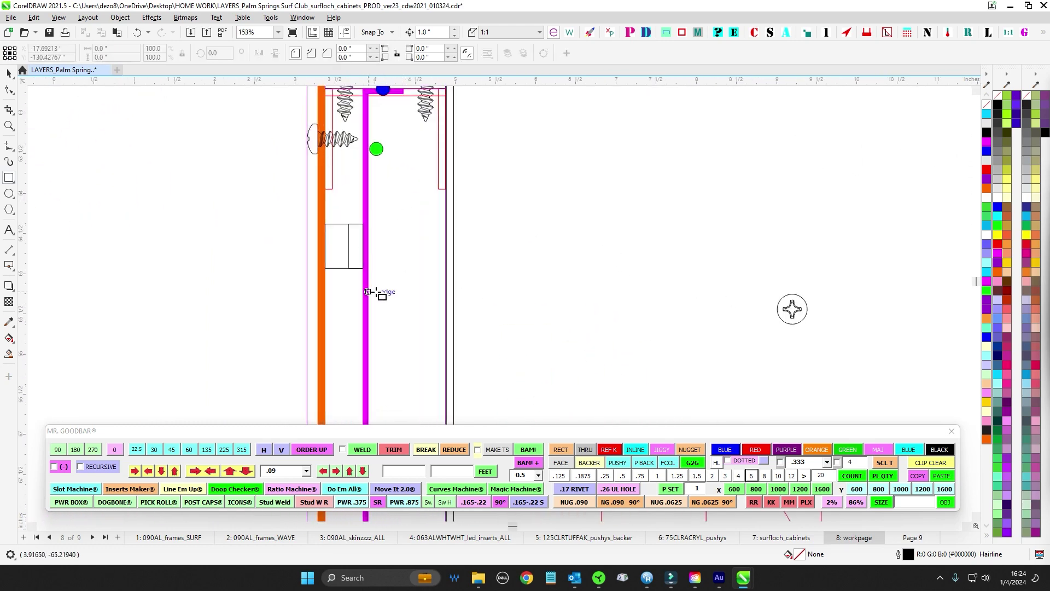
left_click_drag(365, 289, 436, 351)
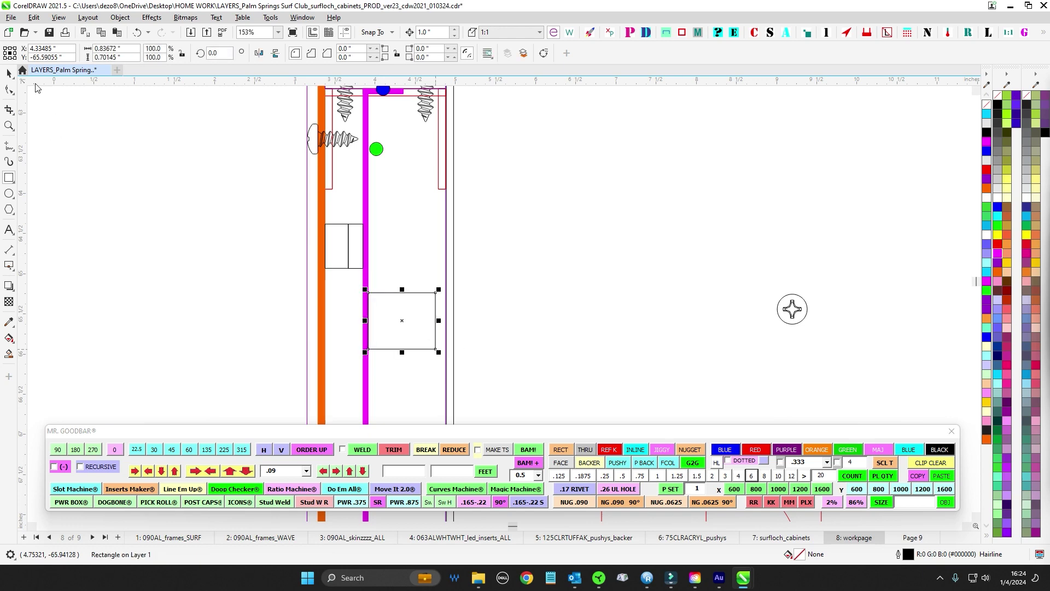
left_click(9, 73)
left_click_drag(338, 283, 487, 367)
key("Delete")
key("Escape")
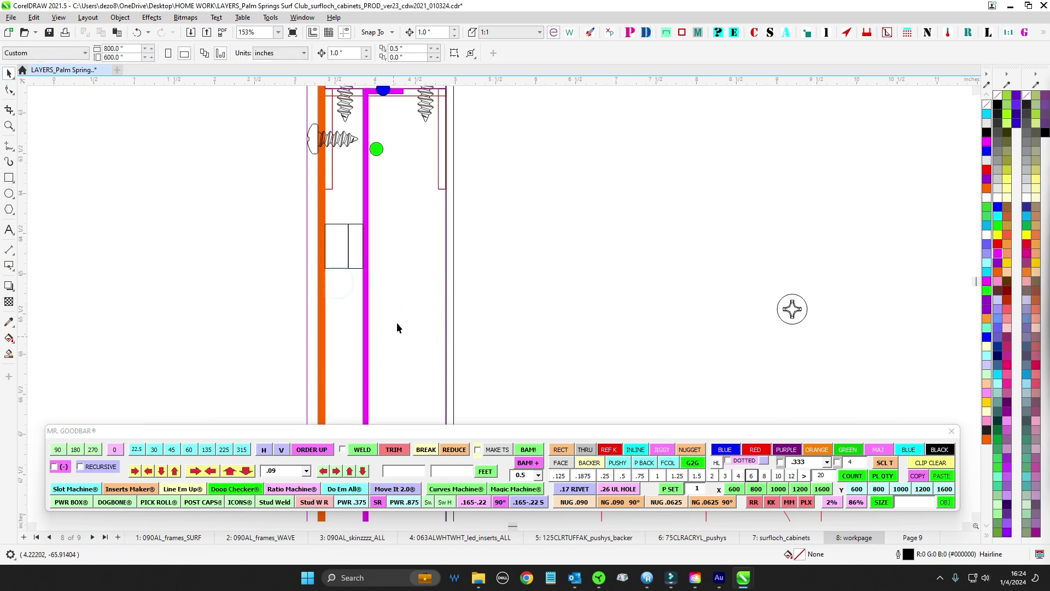
Step: Examine the upper end of the side section, including the screws, magenta return flange, and blue and green holes
scroll(397, 323, "down", 3)
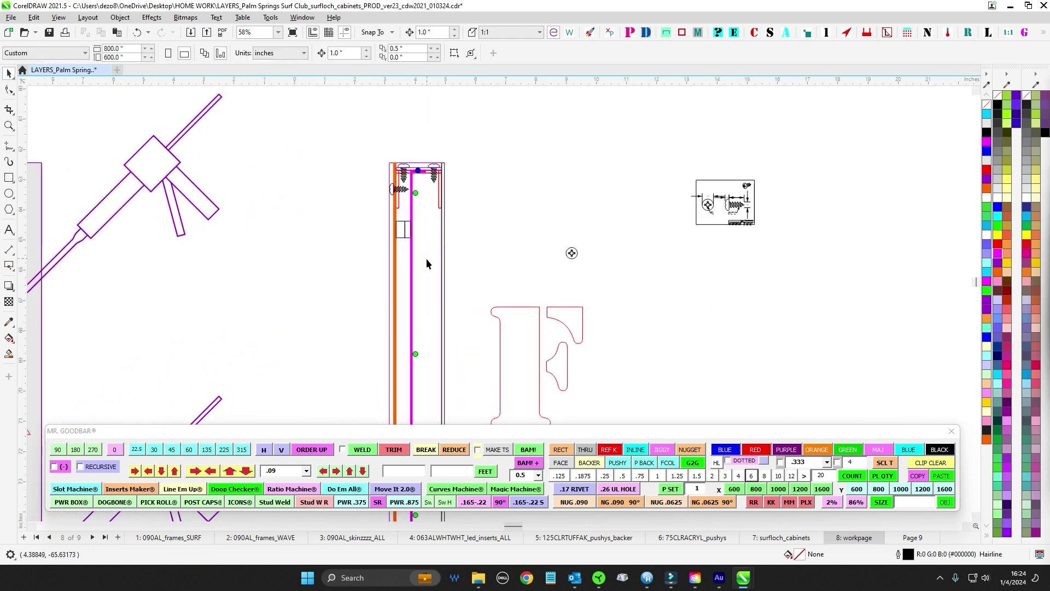
scroll(426, 257, "up", 5)
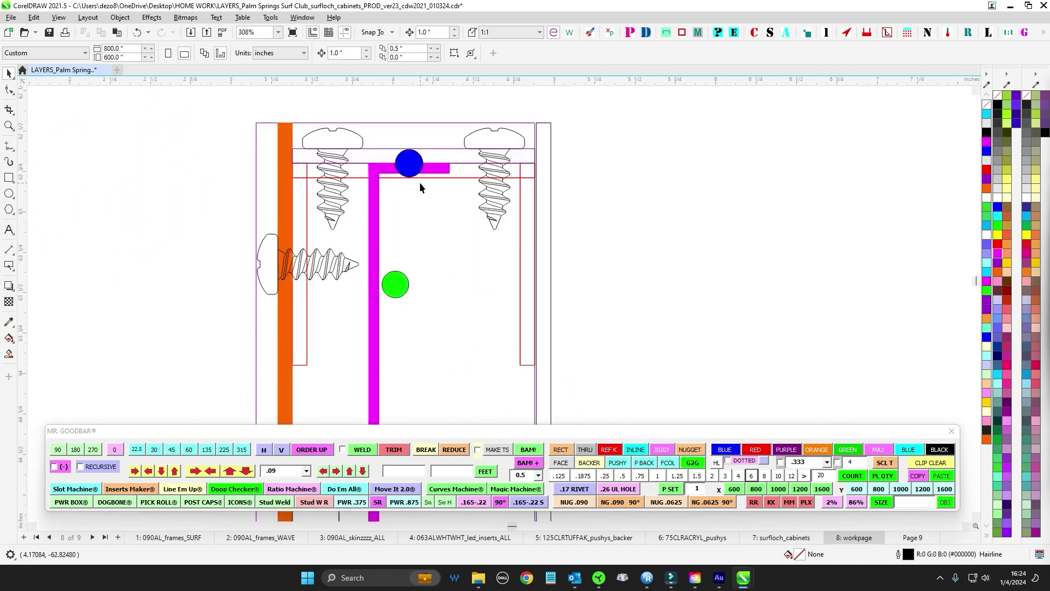
scroll(419, 182, "down", 3)
scroll(430, 186, "up", 2)
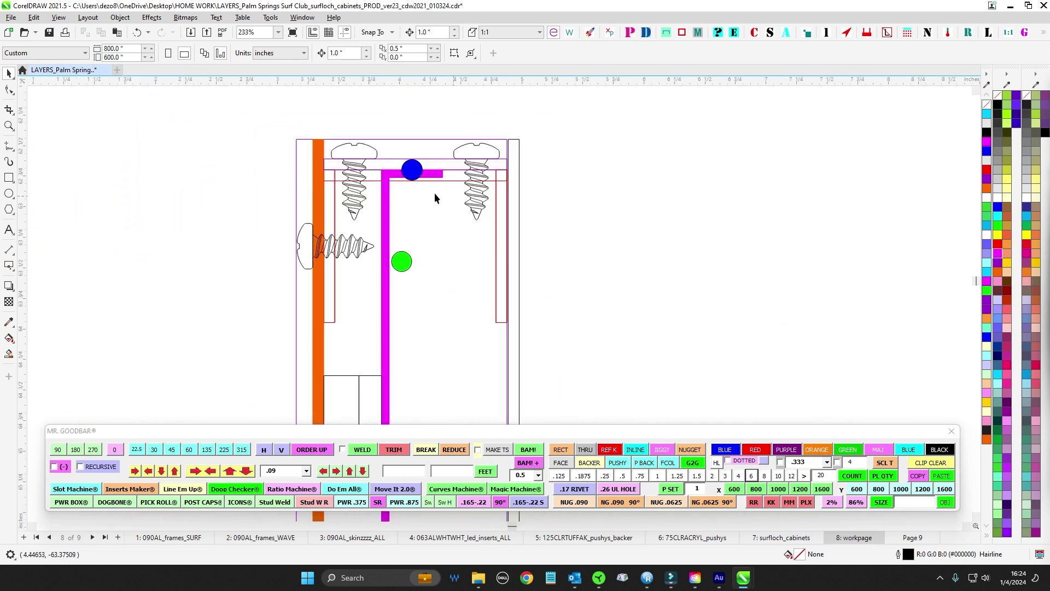
scroll(425, 301, "down", 7)
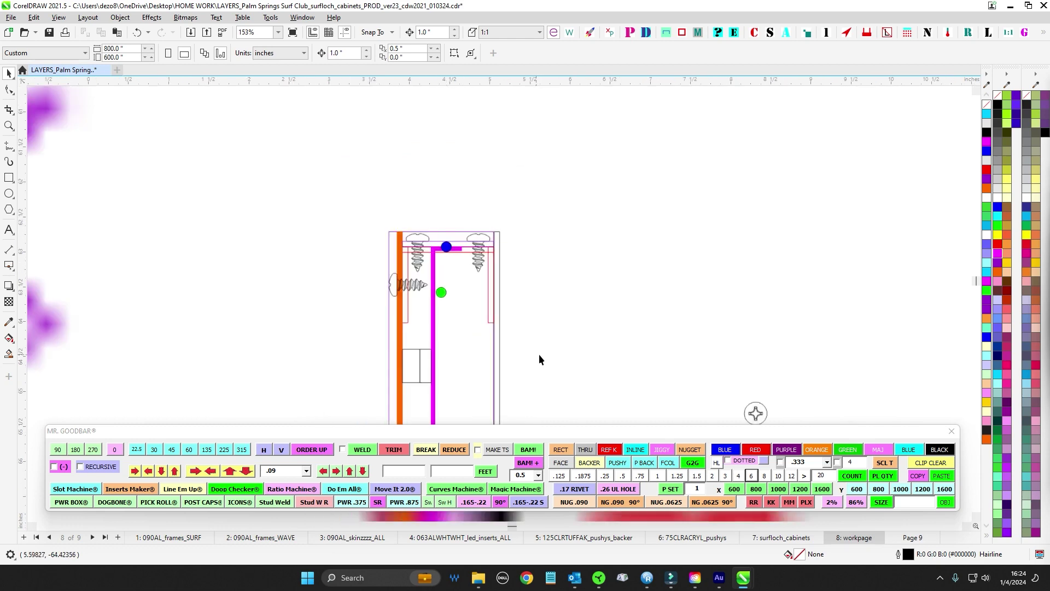
Step: Create a bounding rectangle around the LOCH lettering on yellow panel 3 with BAM!, and delete it
scroll(599, 340, "down", 2)
left_click_drag(419, 200, 489, 367)
scroll(465, 241, "up", 2)
left_click_drag(418, 216, 878, 339)
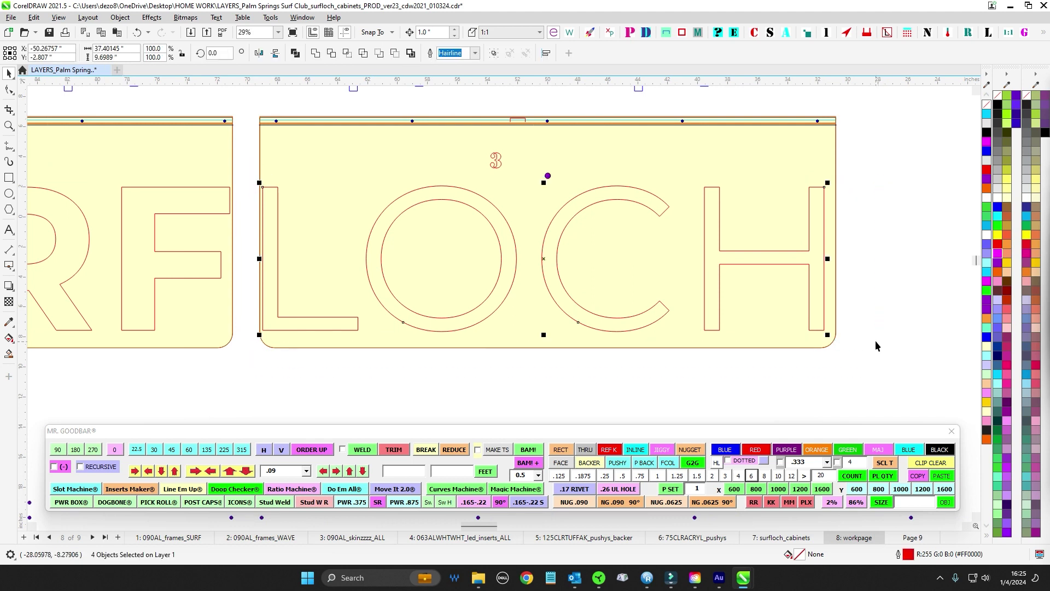
left_click(529, 449)
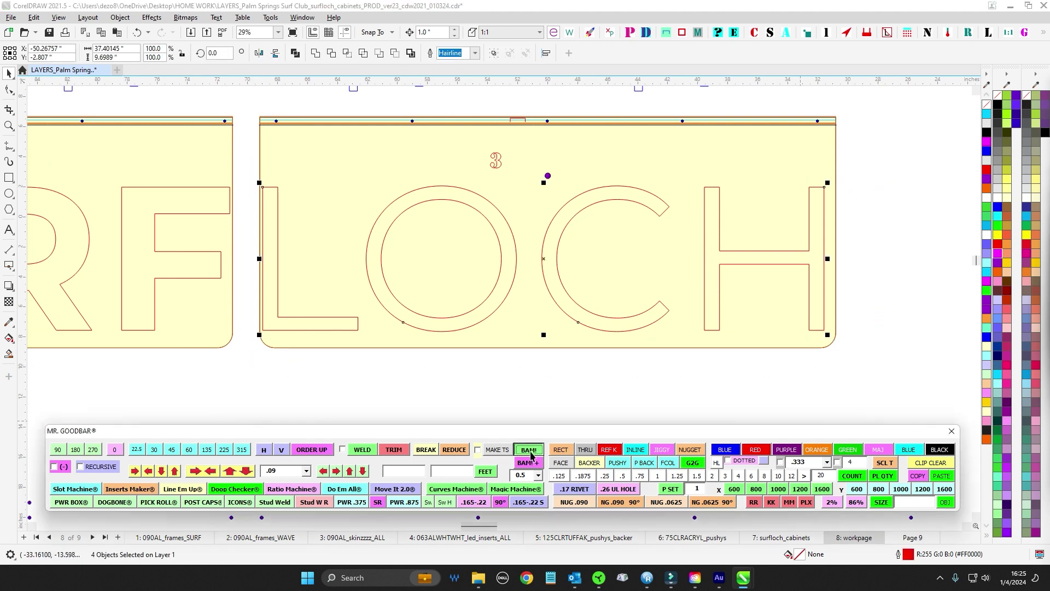
left_click(560, 386)
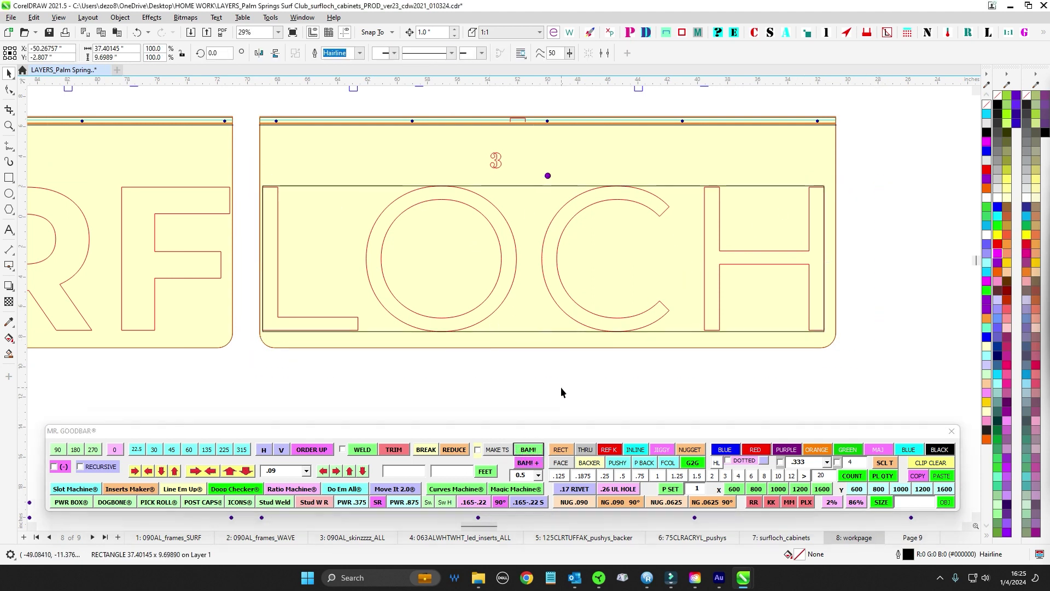
left_click(560, 330)
key("Delete")
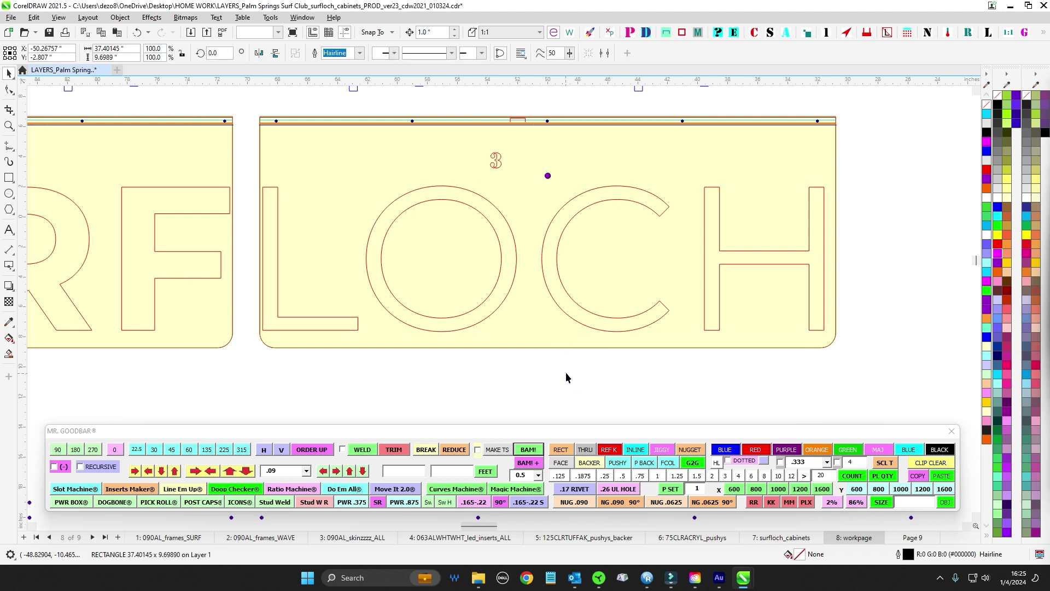
left_click(566, 373)
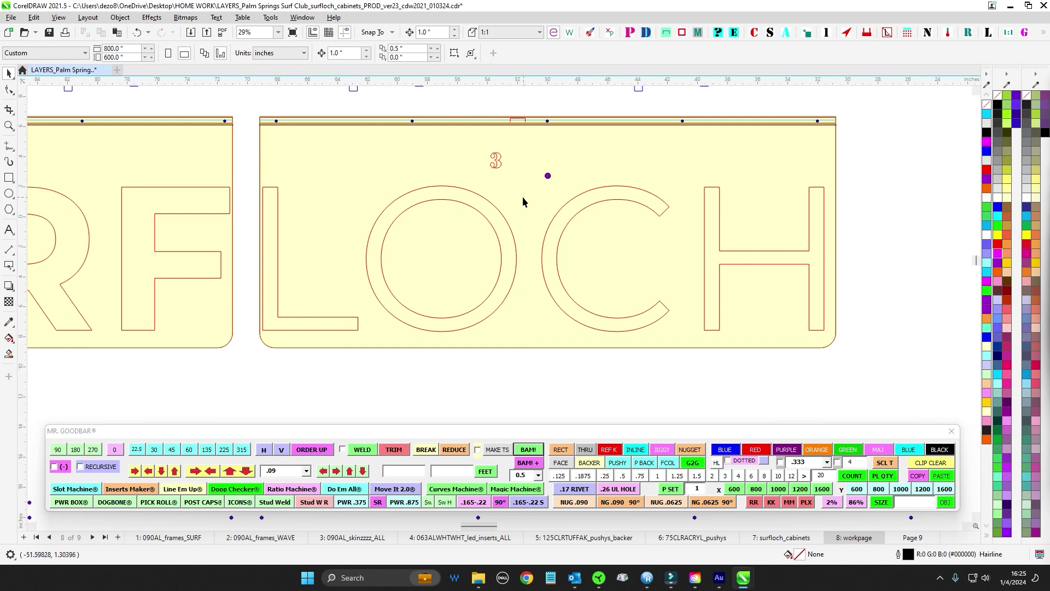
Step: Compare yellow panels 2 and 3, checking the gap between the SURF and LOCH lettering and the panel edges
scroll(523, 201, "down", 2)
scroll(393, 201, "up", 2)
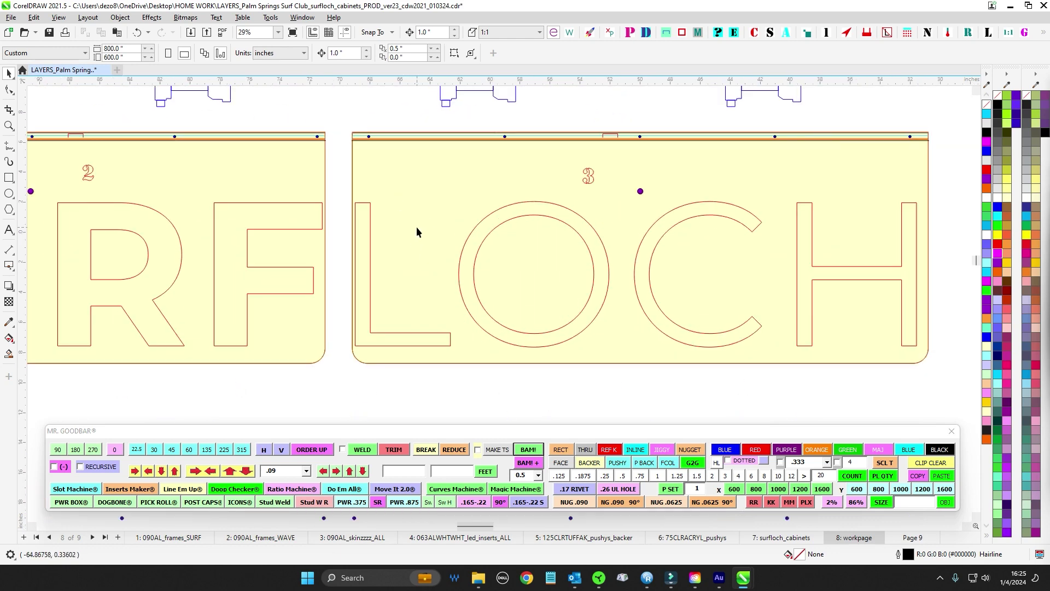
scroll(363, 198, "down", 1)
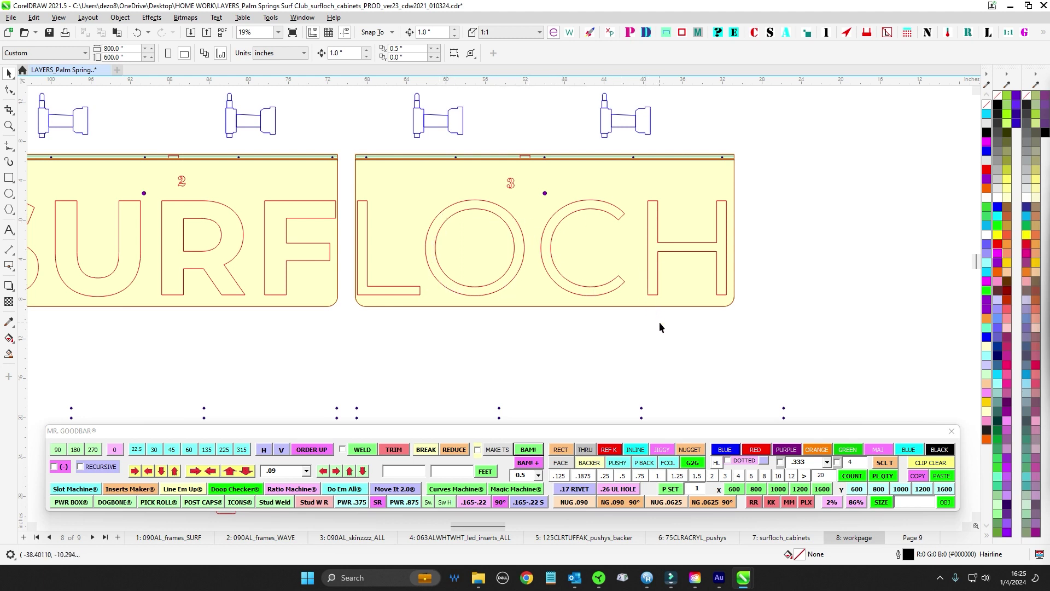
scroll(466, 202, "up", 1)
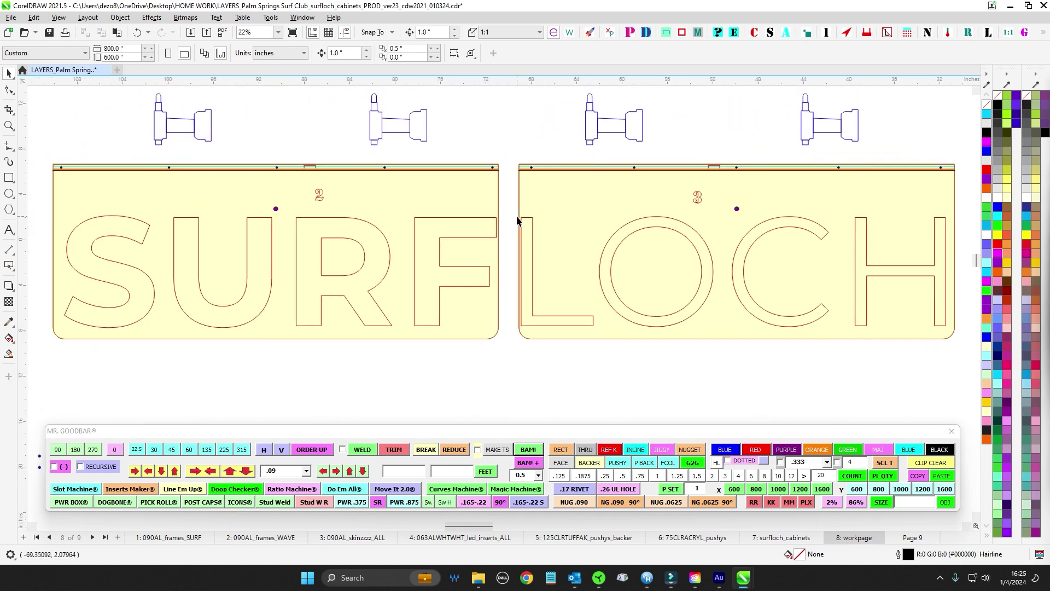
scroll(508, 218, "up", 2)
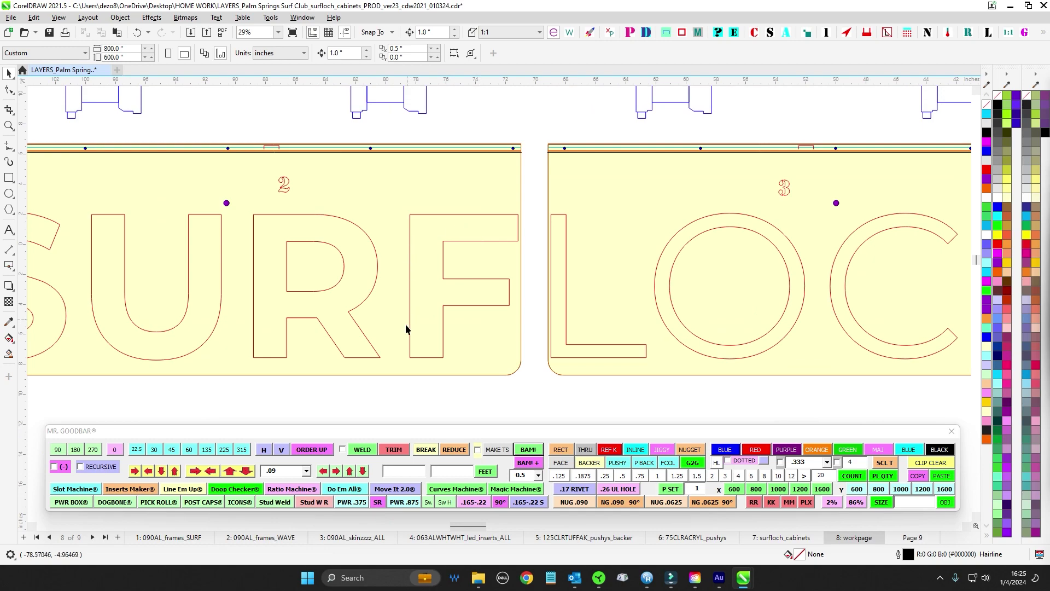
scroll(462, 241, "down", 4)
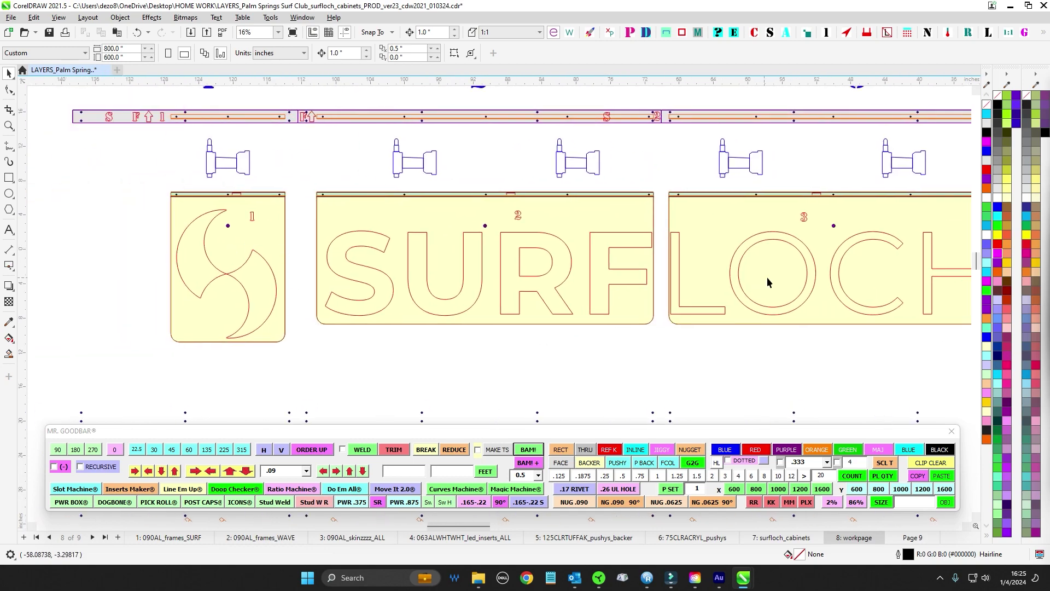
Step: Inspect yellow panels 1 and 2 of the WAVE SYSTEMS sign, including the letter E's clearance to the rounded panel corner
left_click_drag(711, 341, 298, 242)
scroll(405, 268, "down", 9)
left_click_drag(651, 397, 410, 188)
left_click_drag(454, 372, 424, 156)
scroll(310, 272, "up", 9)
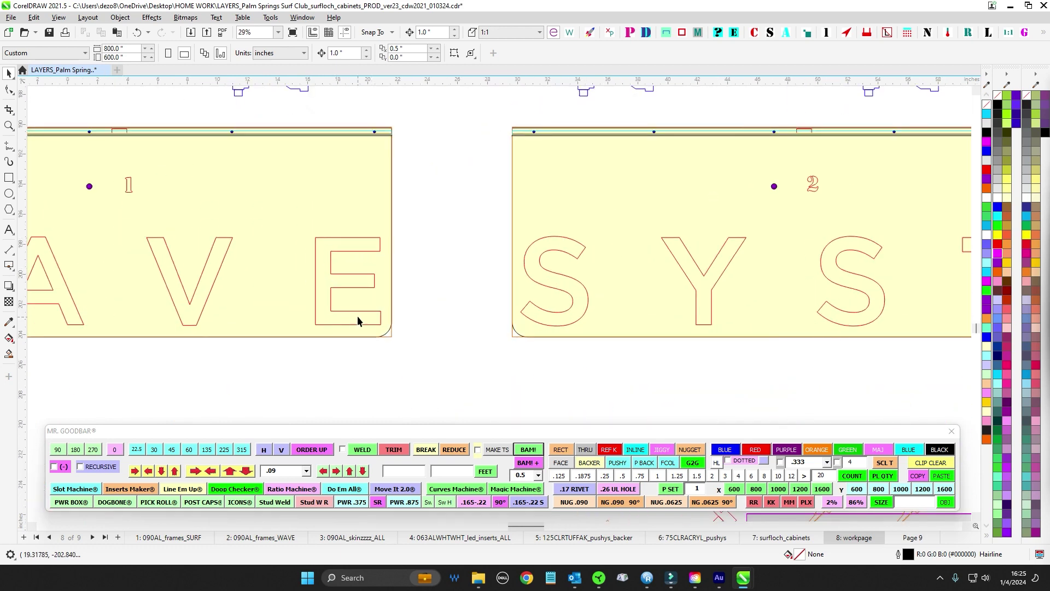
left_click_drag(343, 369, 543, 372)
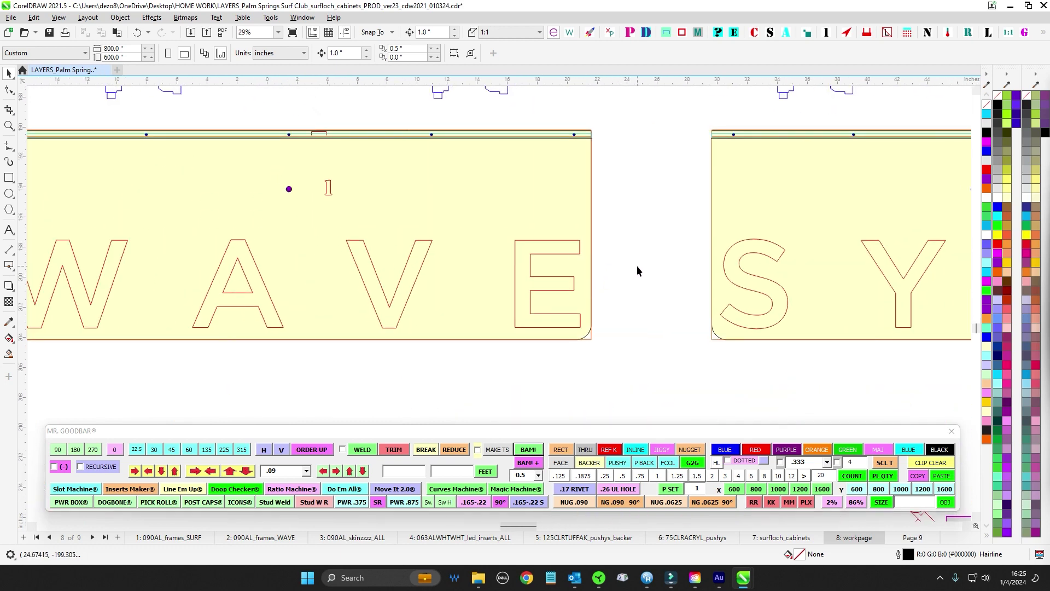
left_click_drag(637, 266, 61, 301)
scroll(312, 258, "up", 1)
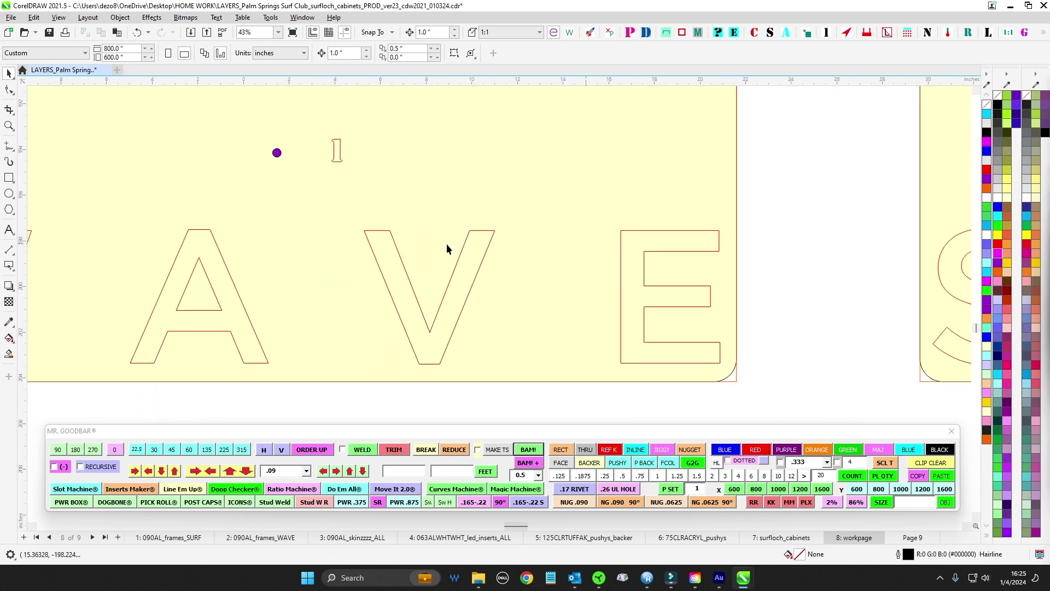
scroll(447, 244, "right", 3)
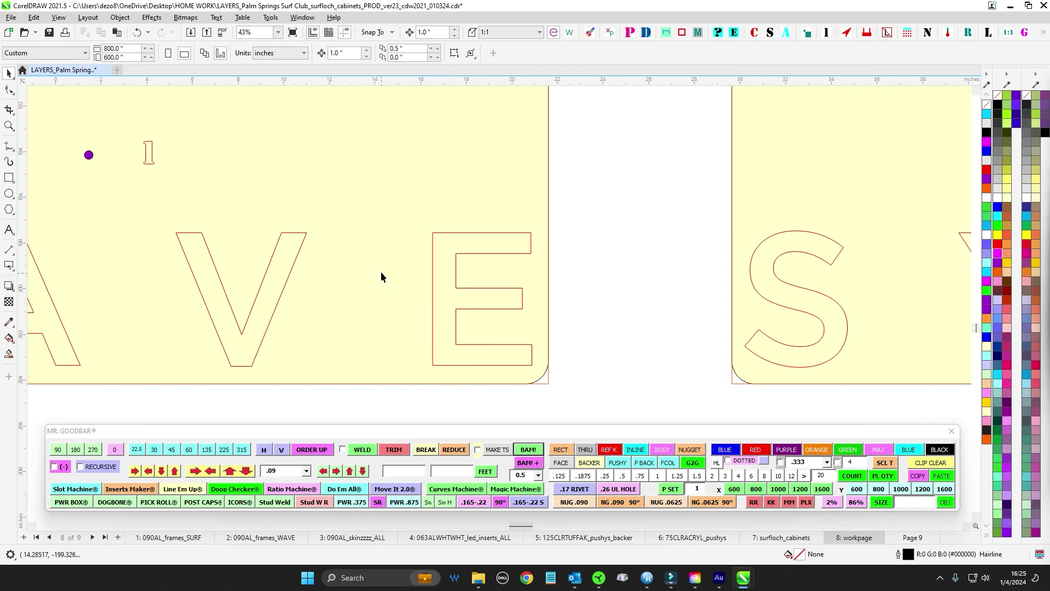
scroll(367, 268, "down", 1)
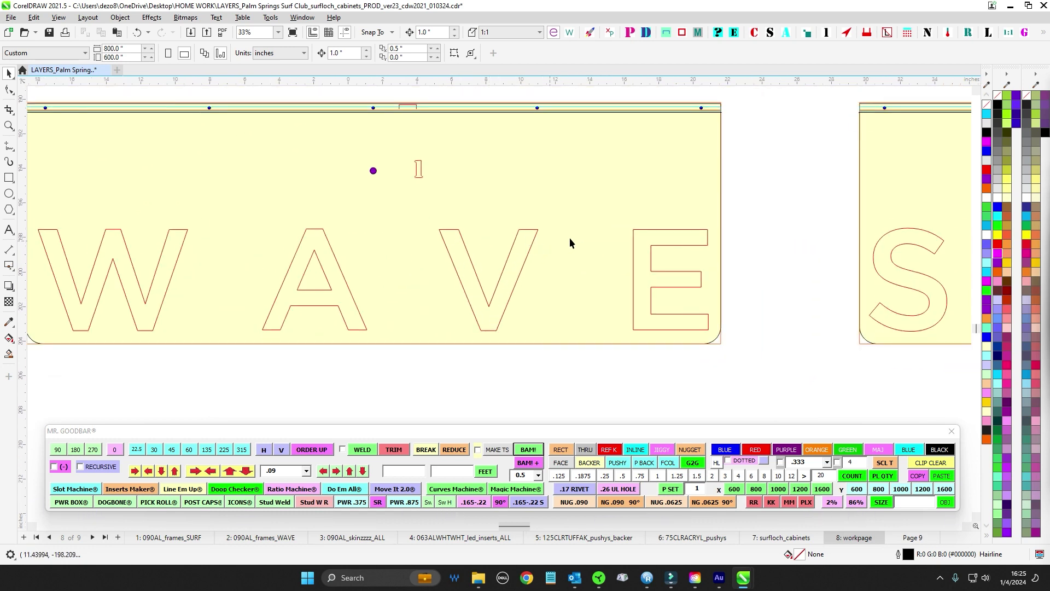
Step: Review the WAVE SYSTEMS parts' place in the workpage layout below the SURFLOCH front view
scroll(751, 289, "down", 5)
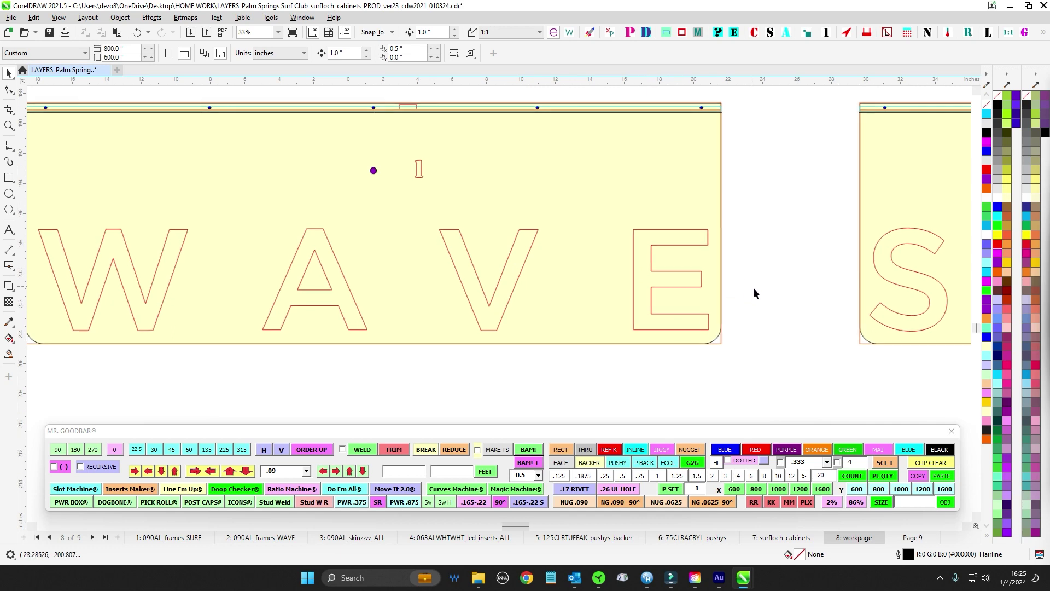
left_click_drag(286, 209, 407, 328)
scroll(489, 322, "down", 3)
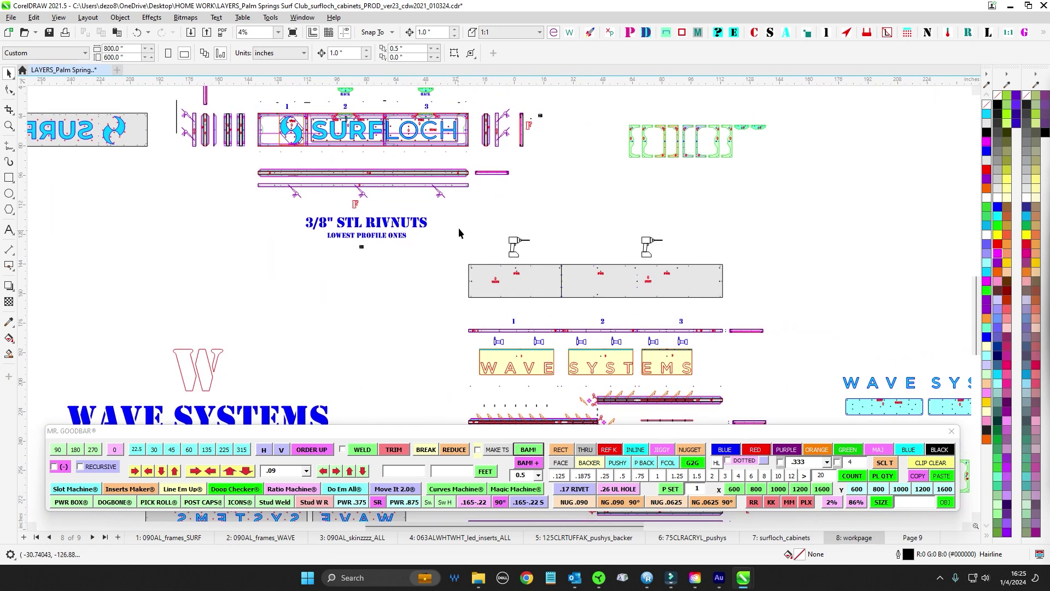
Step: Open Page 9 and select the power supply and lower fastener parts in the side view with electrical
left_click_drag(466, 232, 616, 280)
scroll(616, 280, "up", 1)
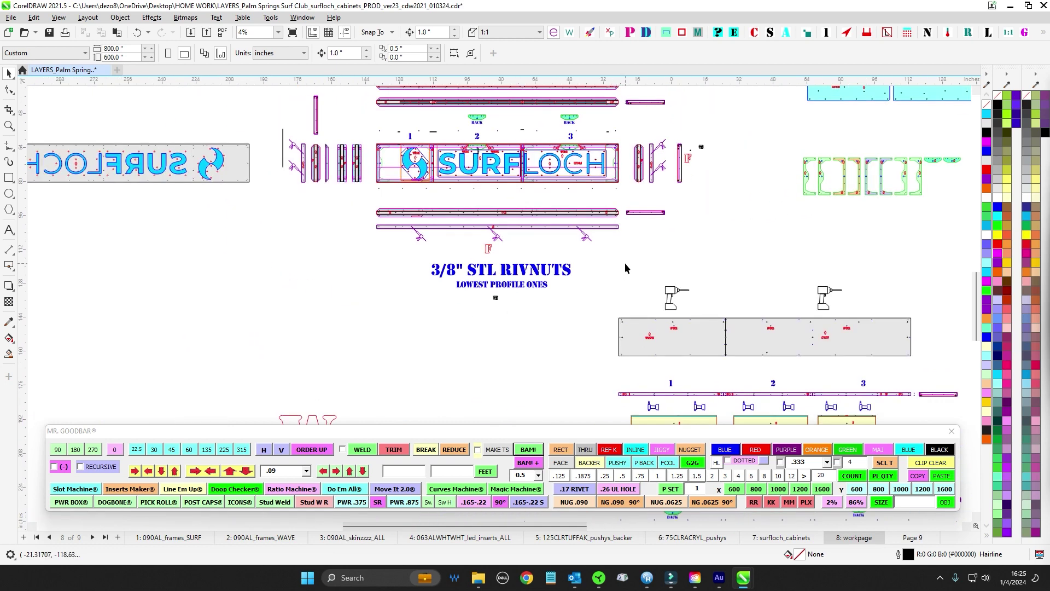
left_click_drag(628, 262, 513, 254)
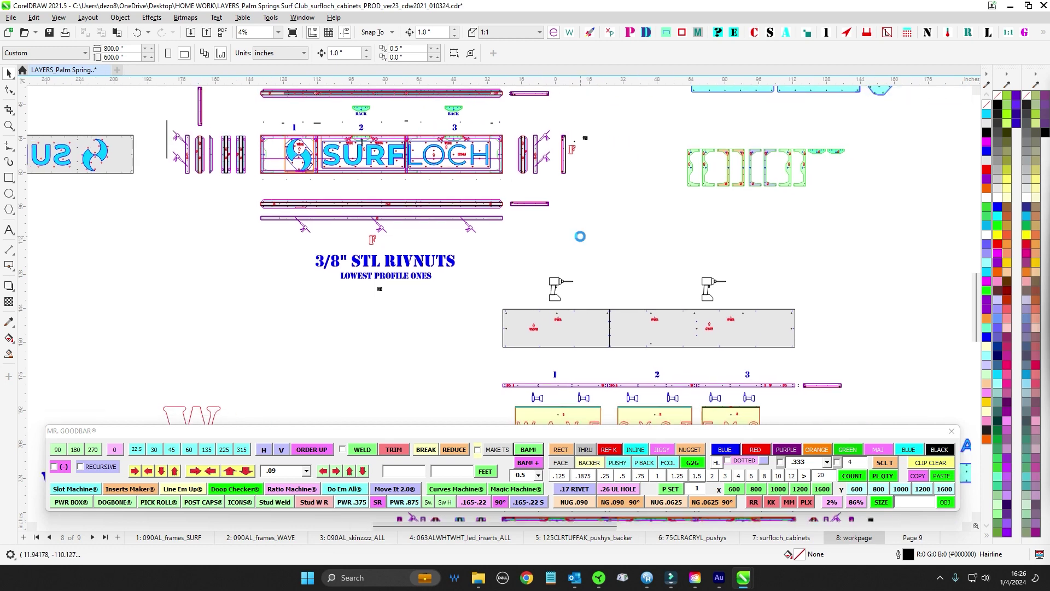
left_click(912, 538)
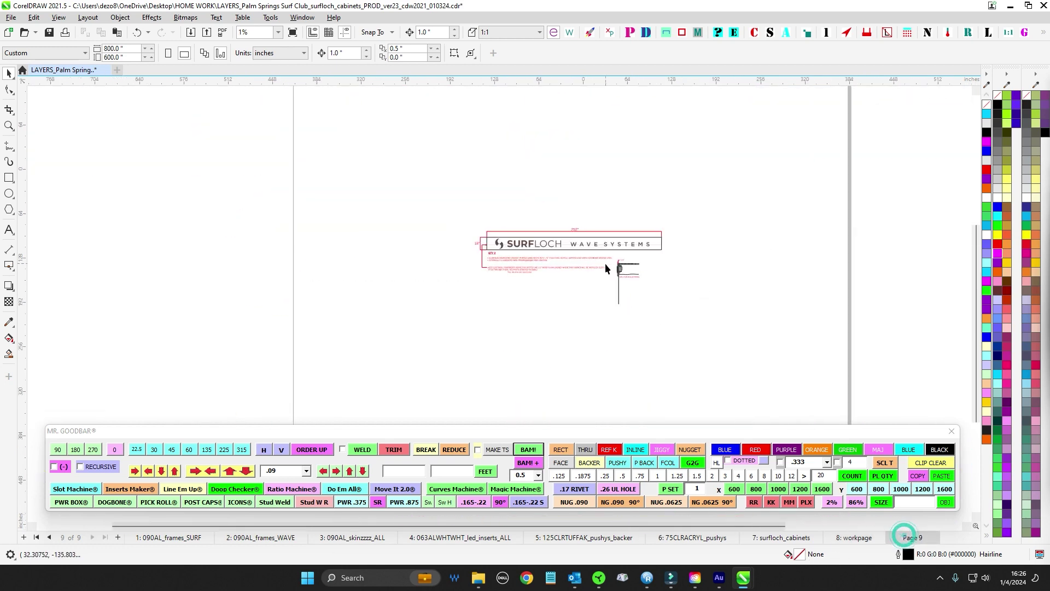
scroll(605, 264, "up", 4)
left_click_drag(624, 209, 580, 305)
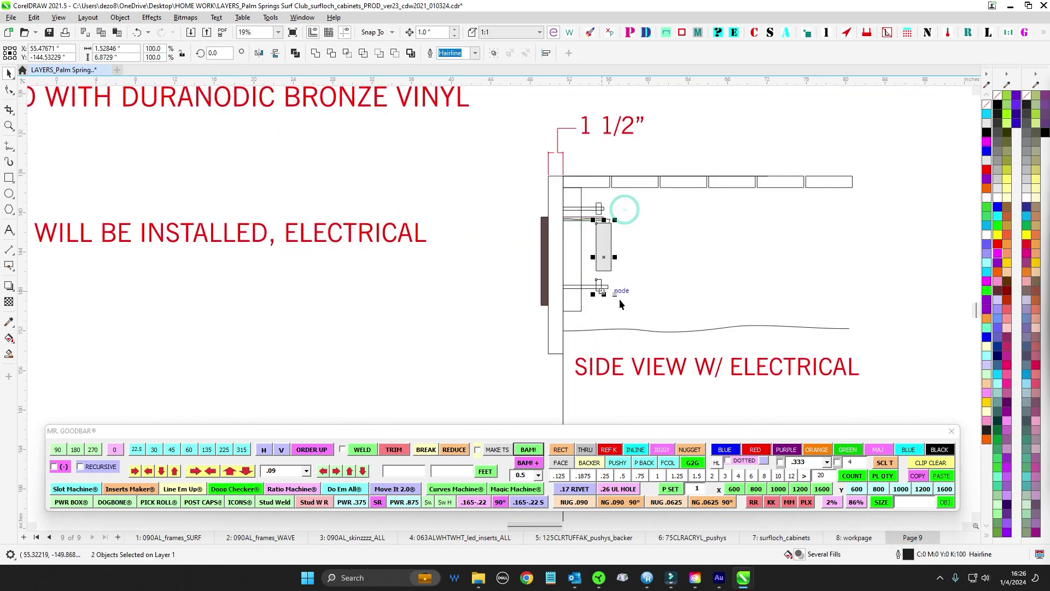
Step: Read the QTY 2 notes on the aluminum cabinet, push-thru acrylic letters and RGB lighting, clearing the selection
scroll(681, 272, "down", 1)
left_click_drag(369, 304, 690, 314)
scroll(690, 314, "down", 1)
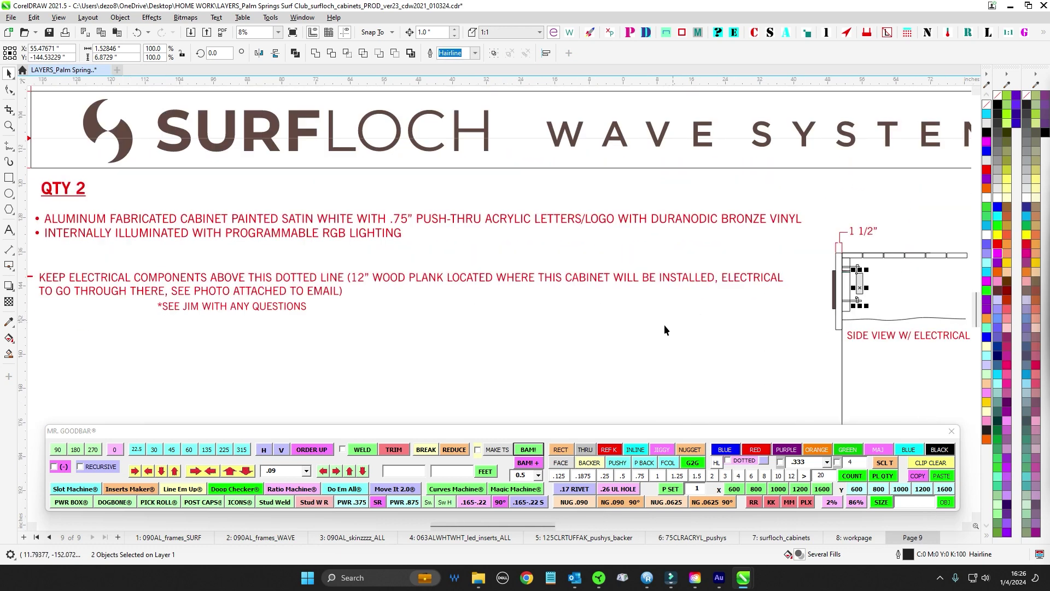
left_click_drag(453, 335, 560, 329)
scroll(252, 243, "up", 1)
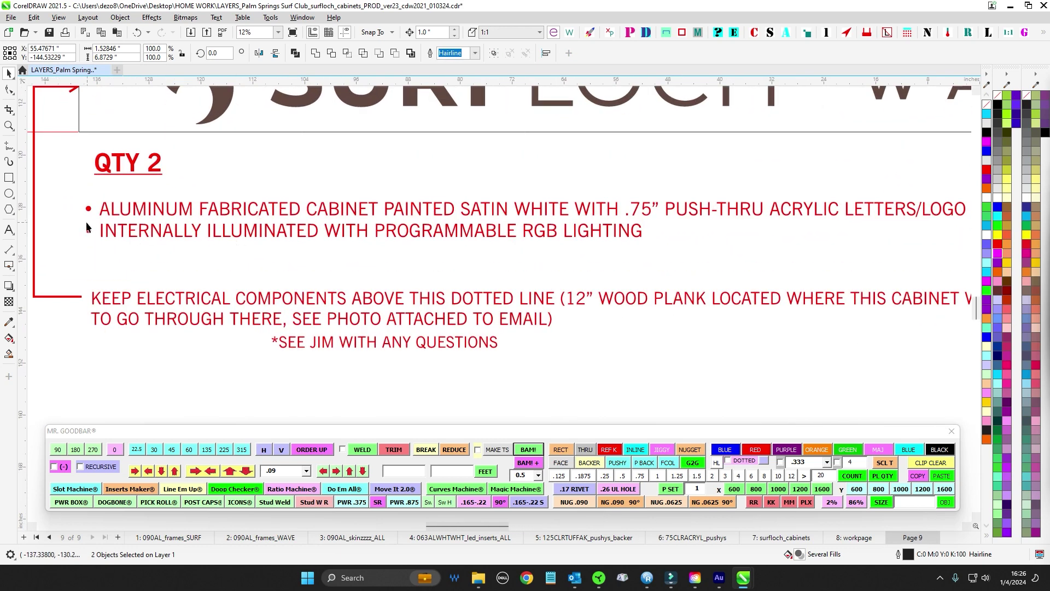
left_click(661, 269)
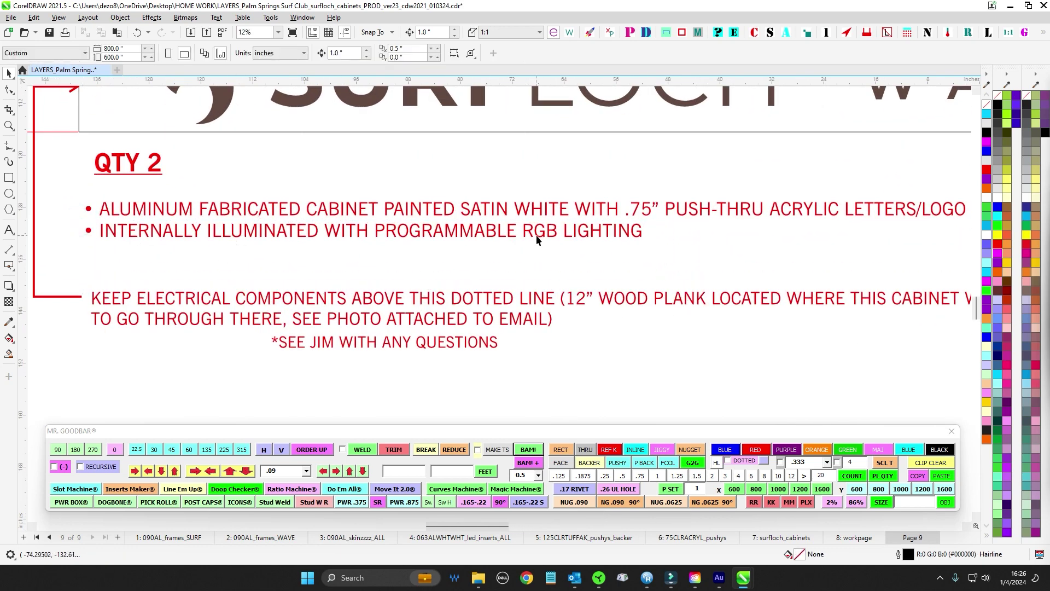
Step: Examine the side view with electrical for the cabinet depth, wood plank, mounting fasteners and power supply position
scroll(571, 319, "down", 2)
scroll(556, 230, "up", 4)
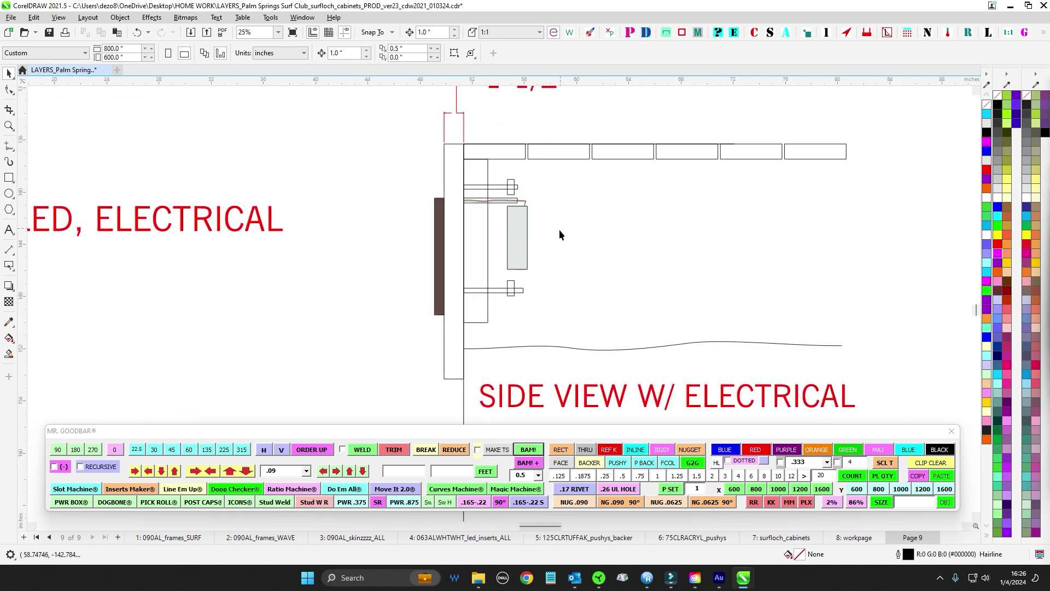
scroll(560, 230, "up", 1)
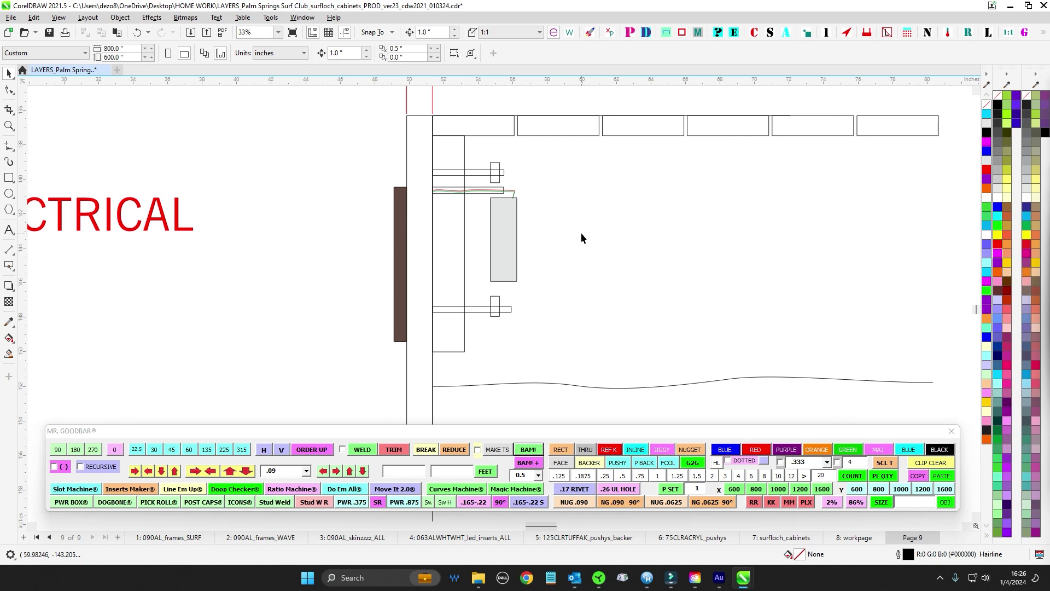
scroll(582, 229, "down", 1)
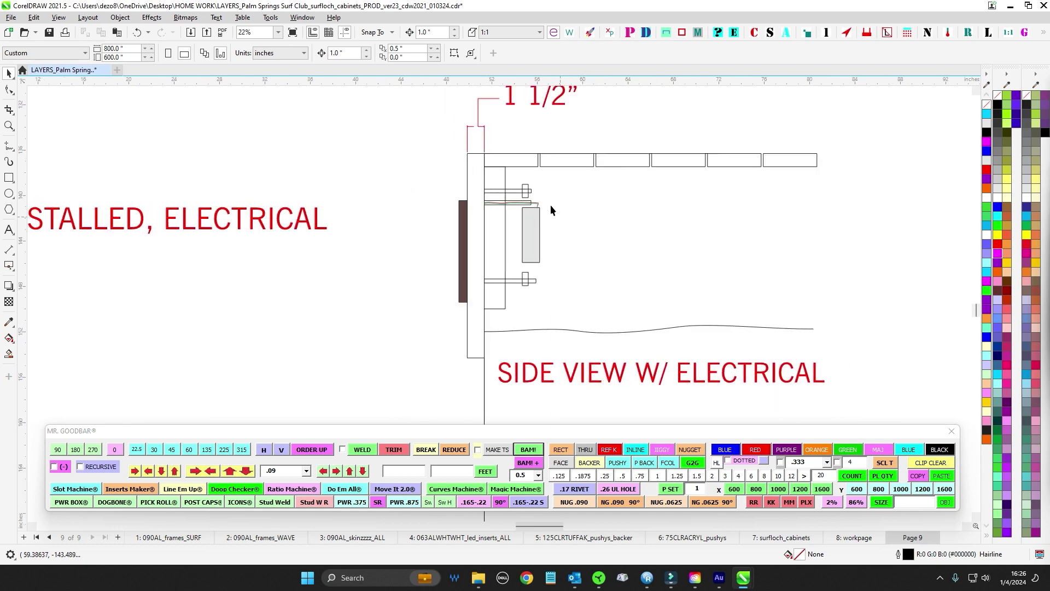
scroll(583, 261, "down", 1)
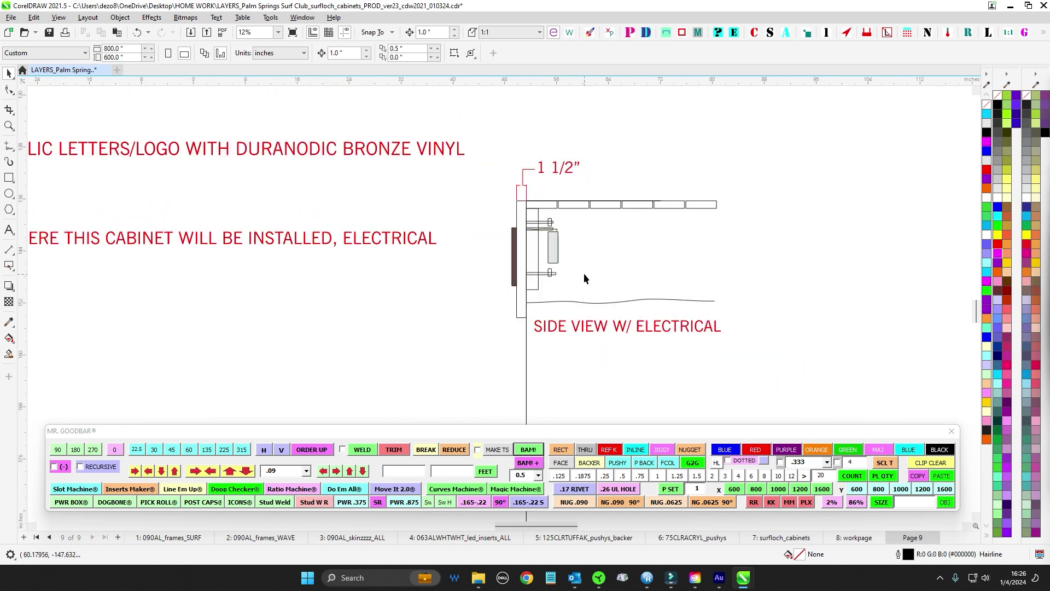
left_click_drag(588, 270, 775, 244)
scroll(784, 248, "down", 1)
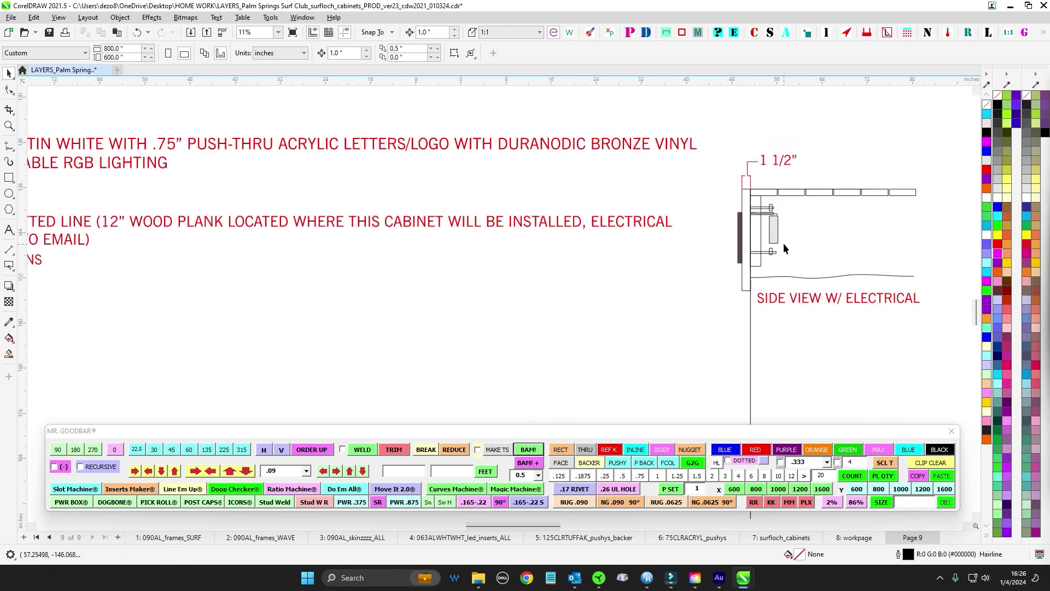
Step: Review the note about keeping electrical components above the dotted line against the full sign elevation and side view
scroll(777, 244, "down", 1)
scroll(428, 234, "up", 2)
left_click_drag(393, 245, 100, 176)
scroll(411, 234, "down", 4)
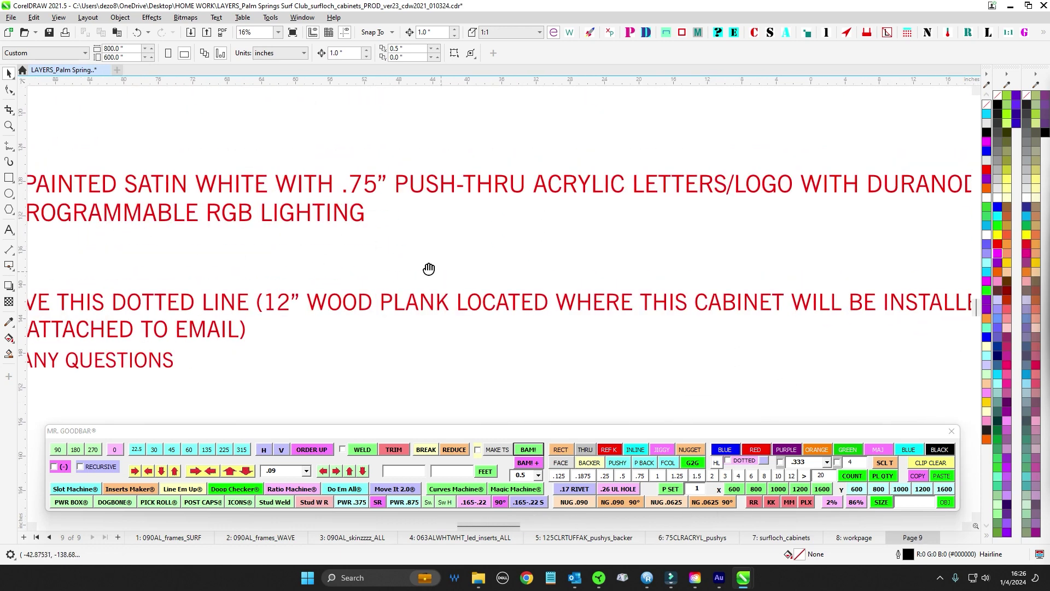
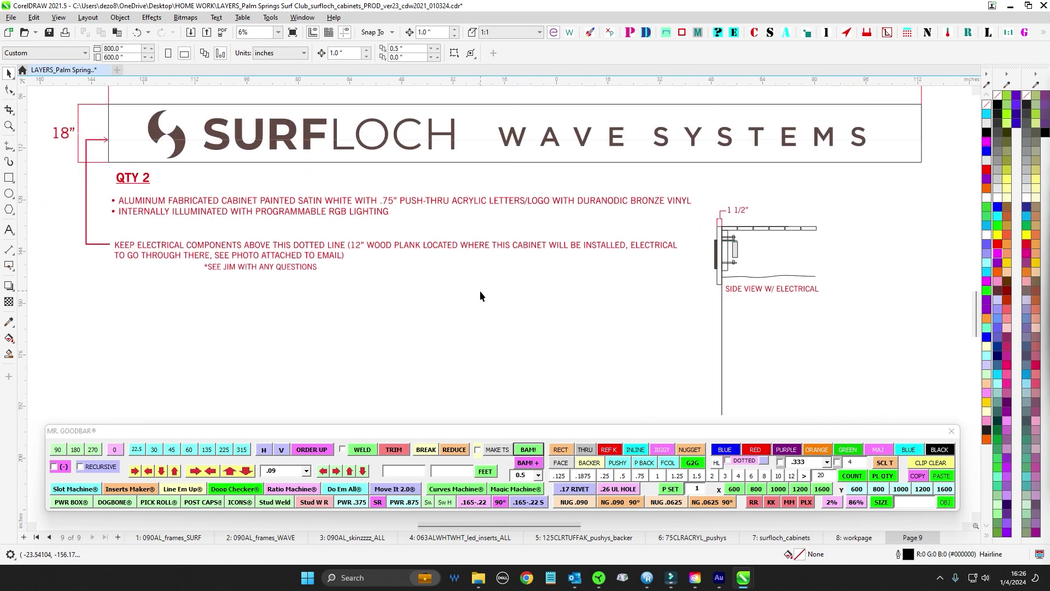
scroll(481, 290, "down", 2)
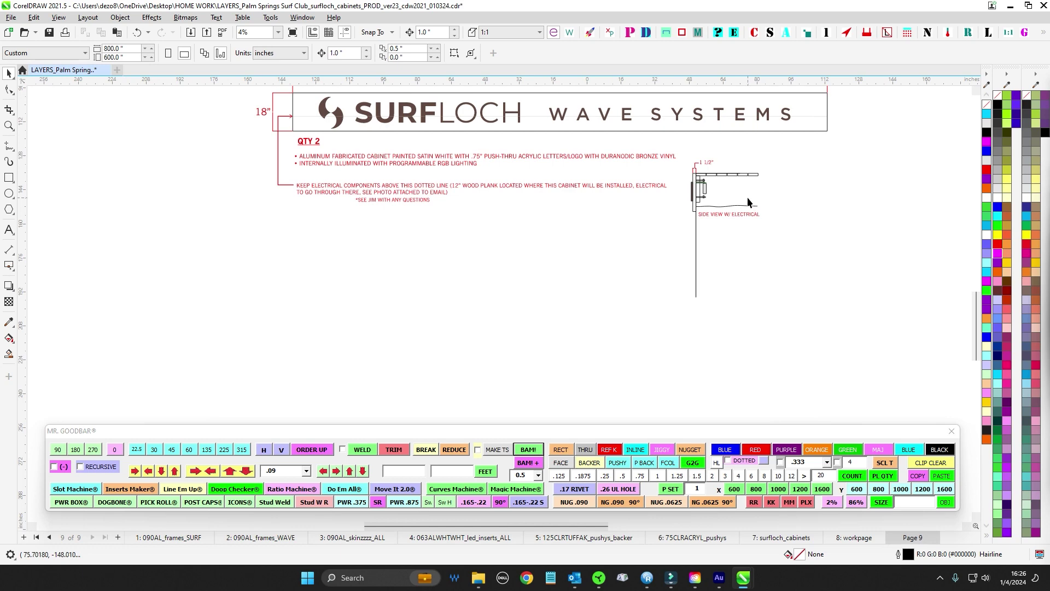
Step: Return to the workpage and inspect the three yellow WAVE SYSTEMS letter panels and their hole locations
left_click(856, 538)
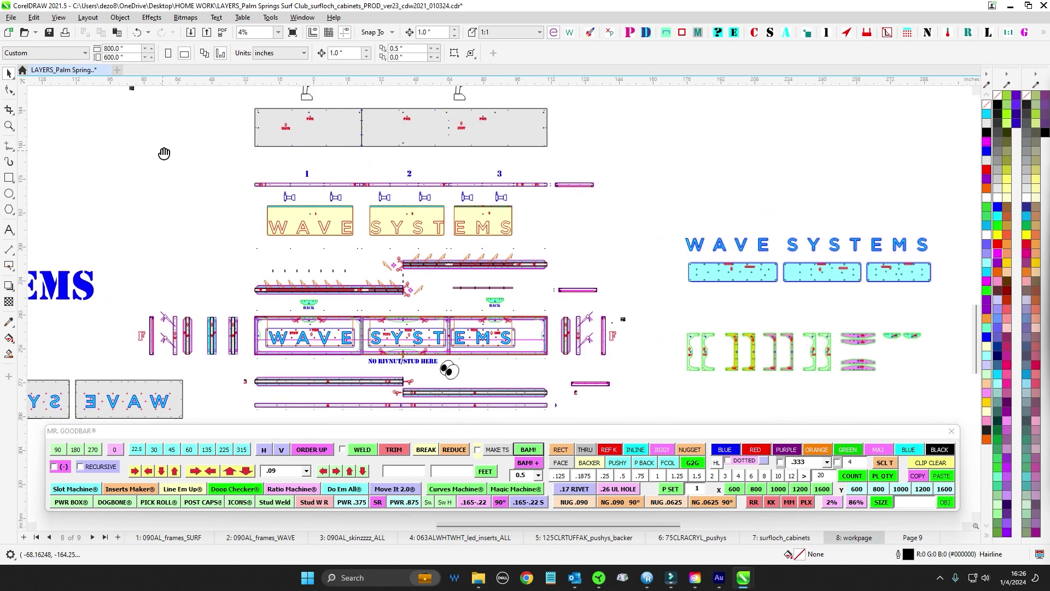
left_click_drag(570, 210, 516, 165)
scroll(191, 153, "up", 3)
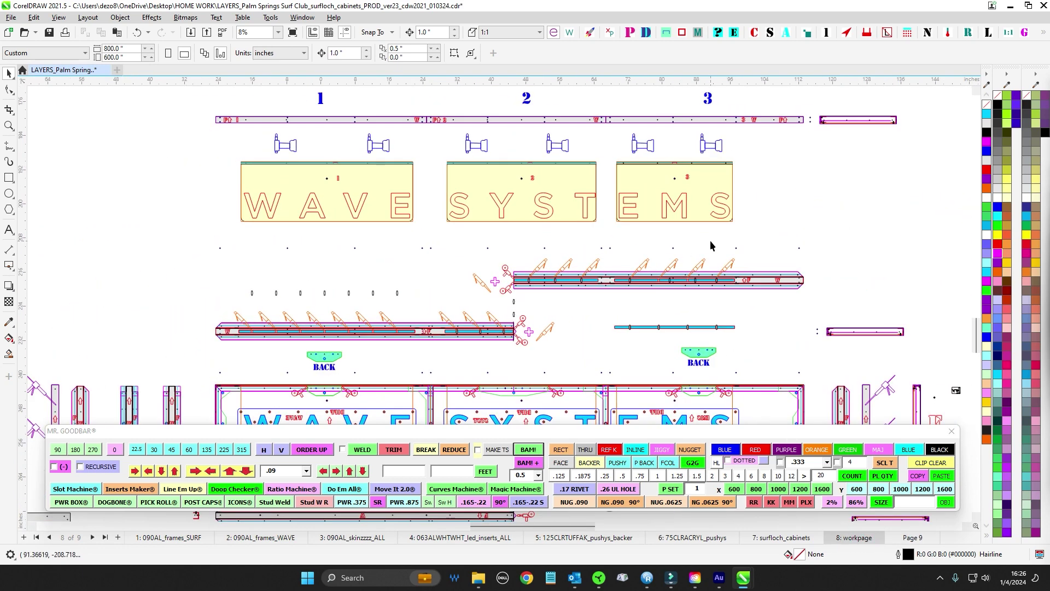
left_click_drag(844, 197, 594, 216)
scroll(647, 229, "down", 1)
scroll(592, 211, "up", 3)
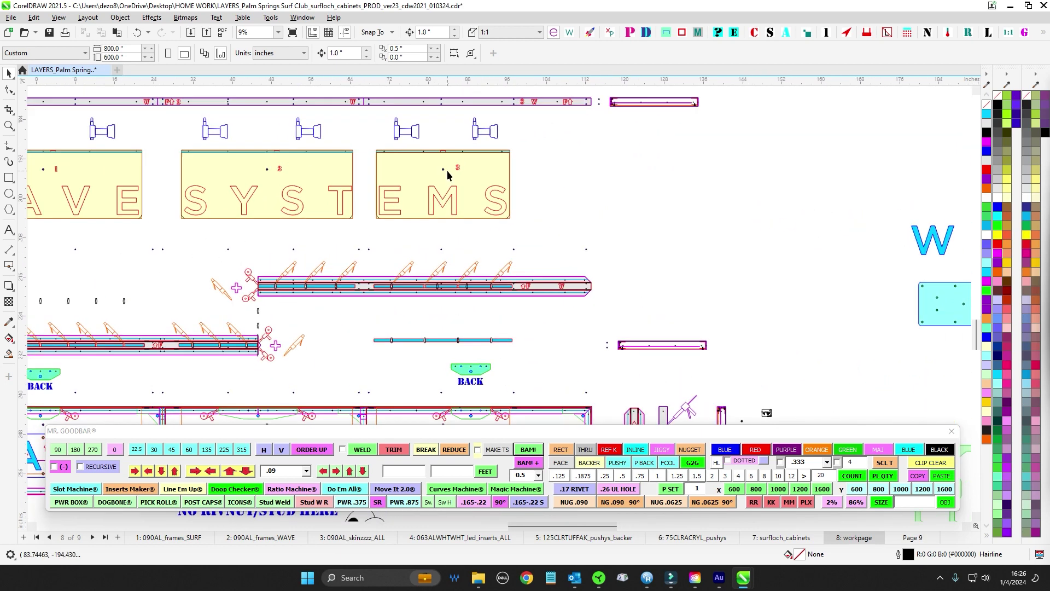
scroll(558, 248, "down", 3)
scroll(603, 225, "up", 1)
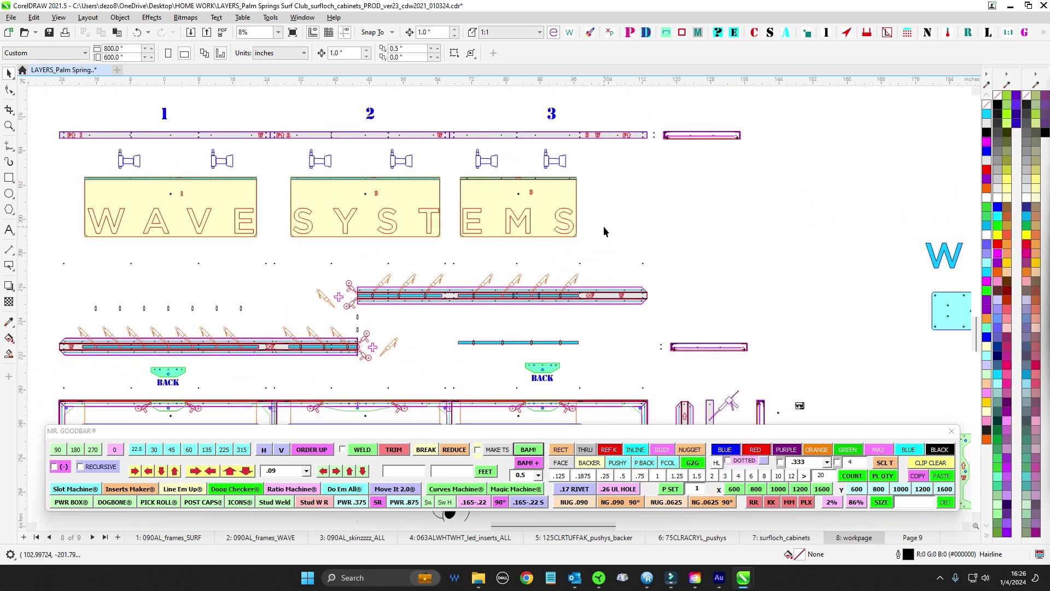
left_click_drag(607, 221, 677, 245)
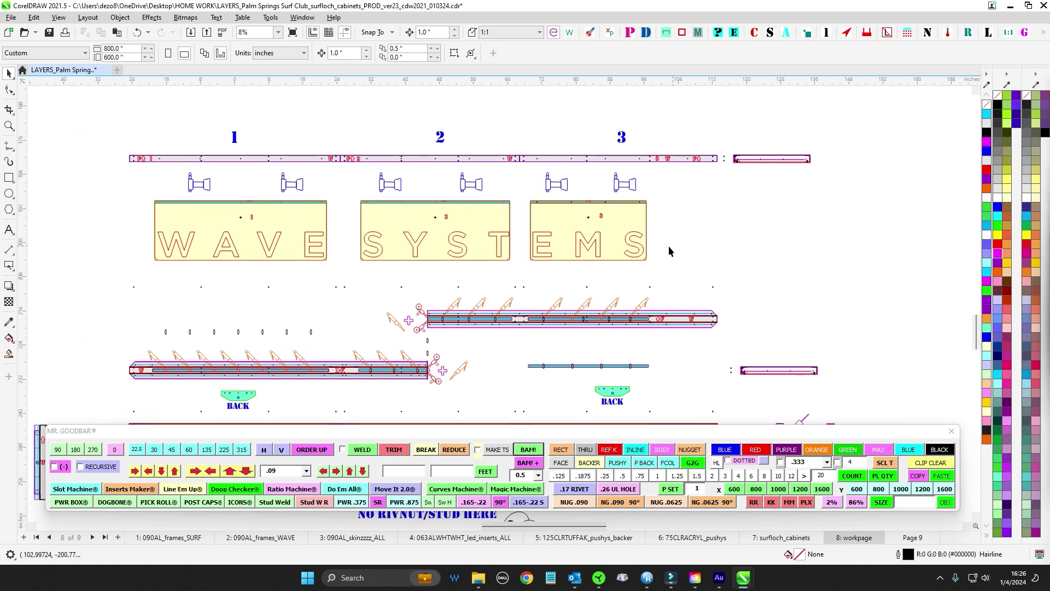
Step: Examine the two staggered long frame strips and the loose blue strip between the WAVE SYSTEMS yellow panels and front view
scroll(669, 245, "up", 2)
scroll(657, 237, "down", 1)
scroll(668, 268, "down", 2)
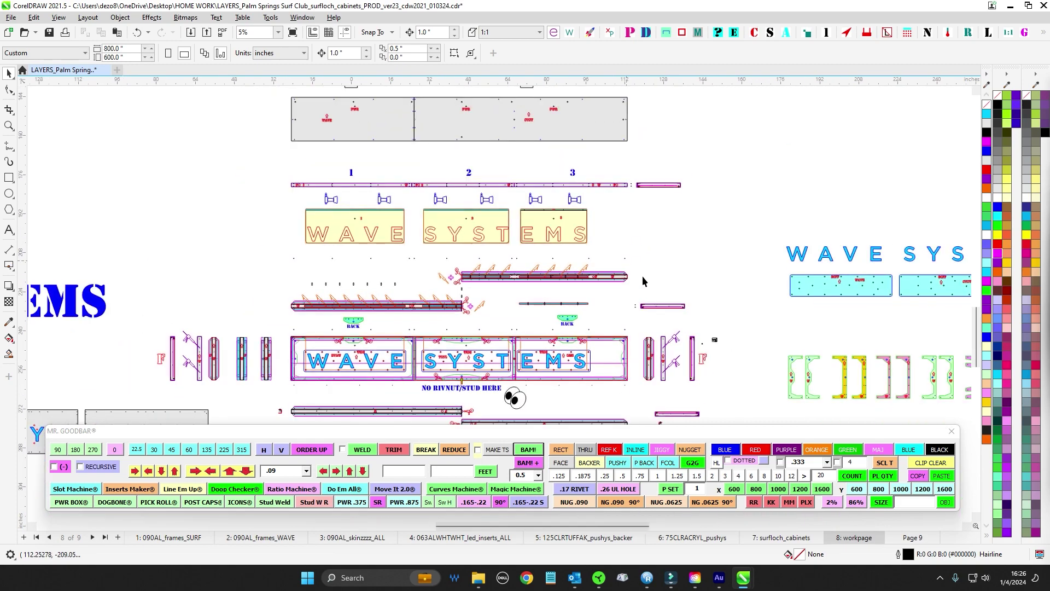
scroll(602, 302, "up", 3)
scroll(610, 300, "down", 2)
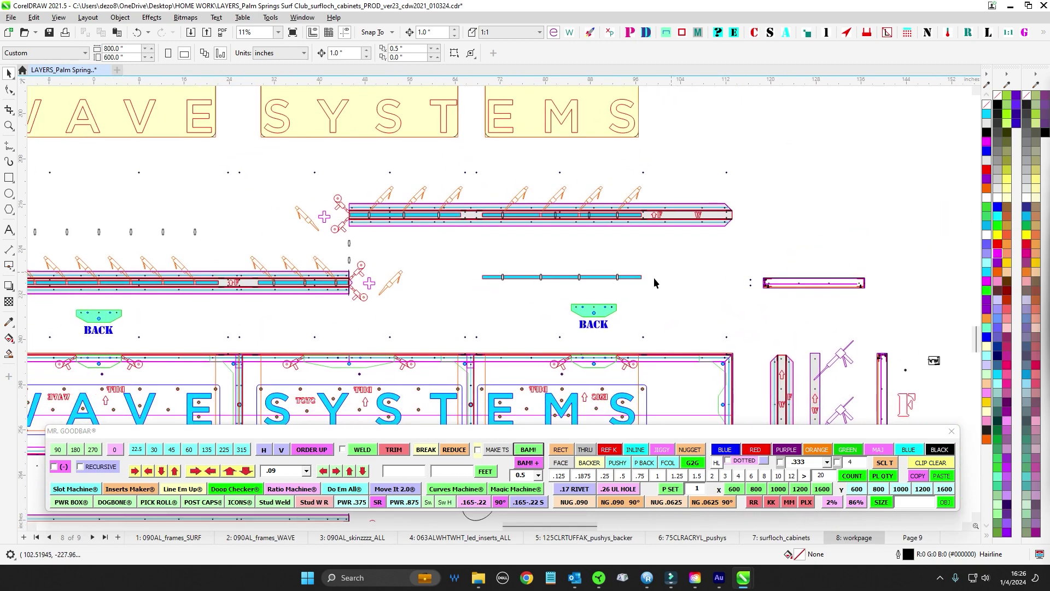
scroll(655, 277, "up", 4)
scroll(503, 282, "down", 5)
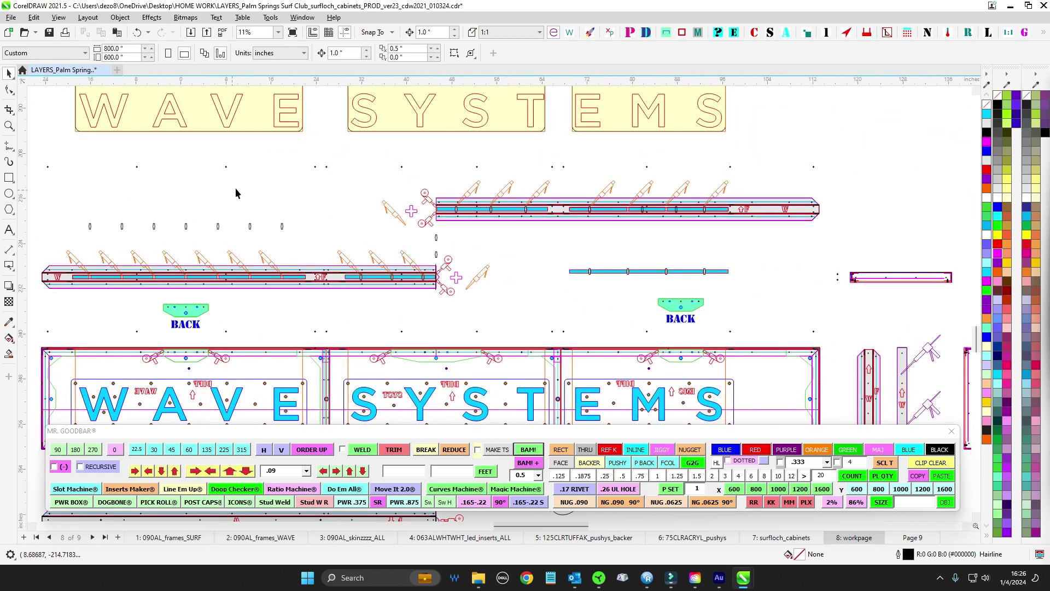
Step: Inspect the SURFLOCH sign's slotted long frame strips and its three yellow panels for comparison
left_click_drag(381, 256, 412, 424)
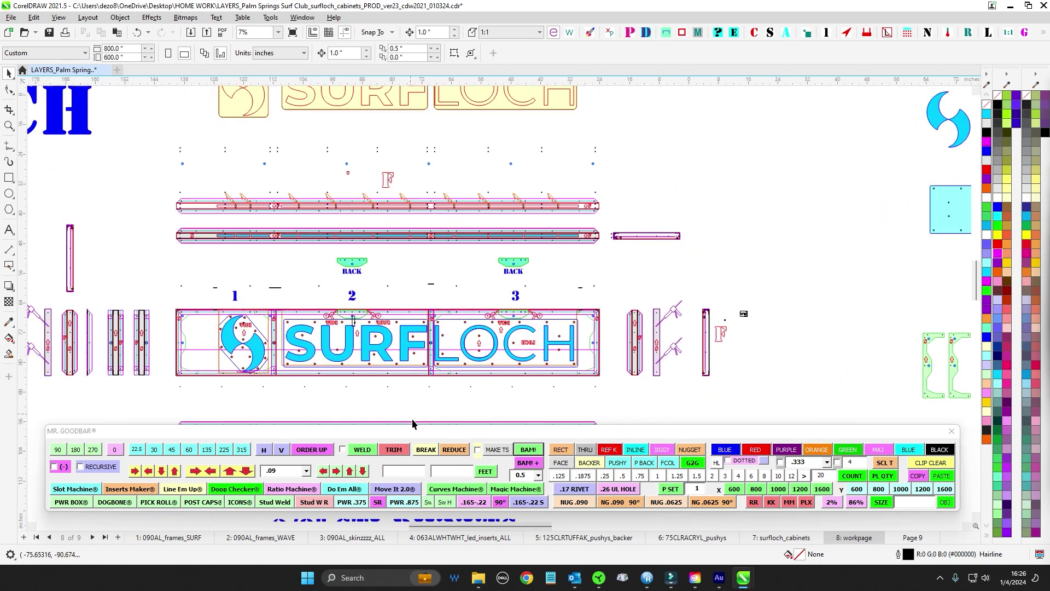
scroll(365, 281, "up", 2)
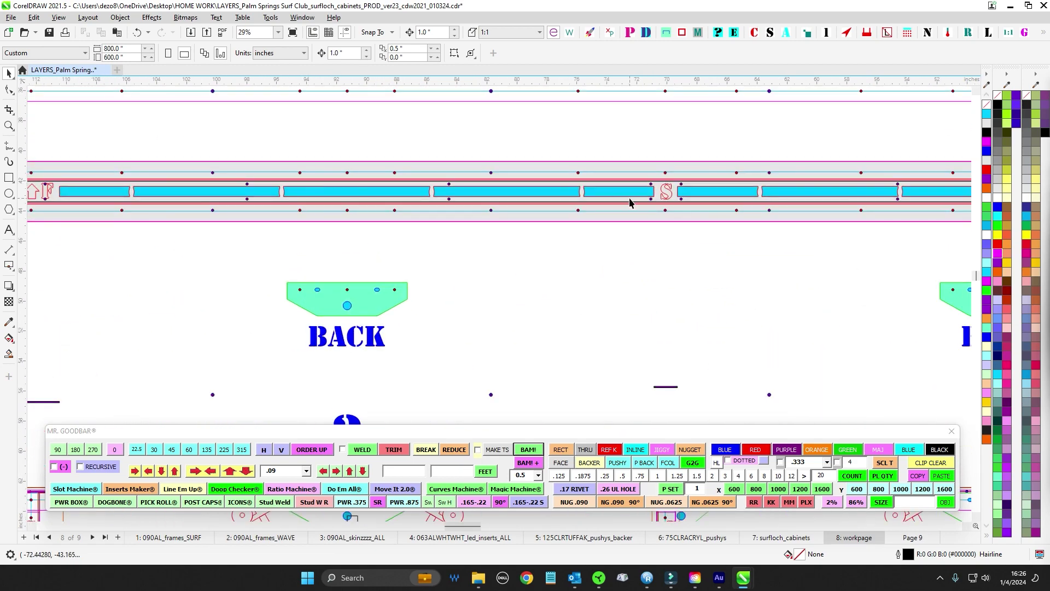
scroll(697, 255, "down", 3)
scroll(458, 200, "up", 3)
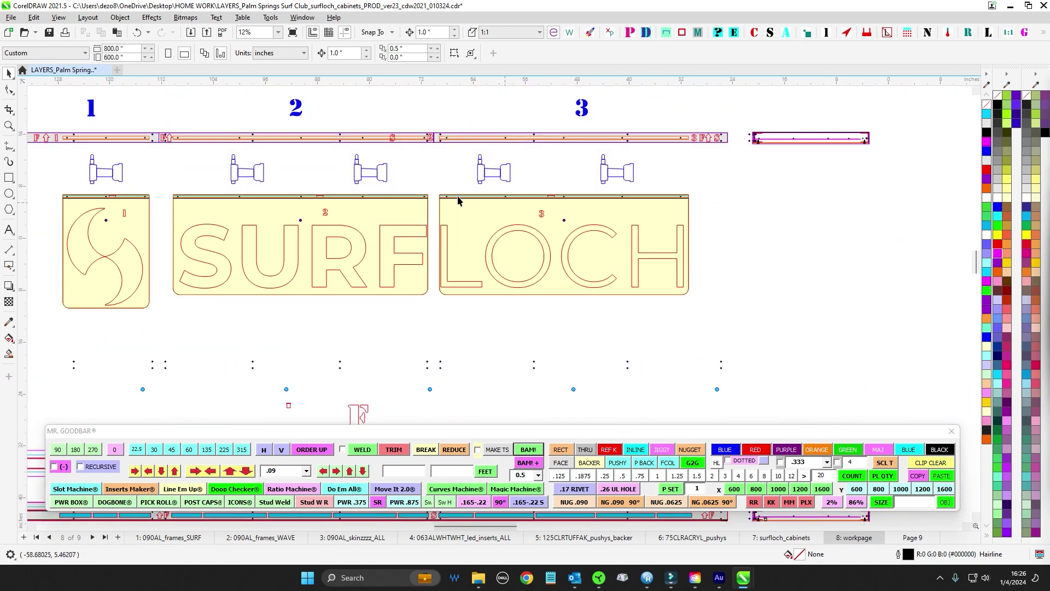
scroll(665, 190, "down", 2)
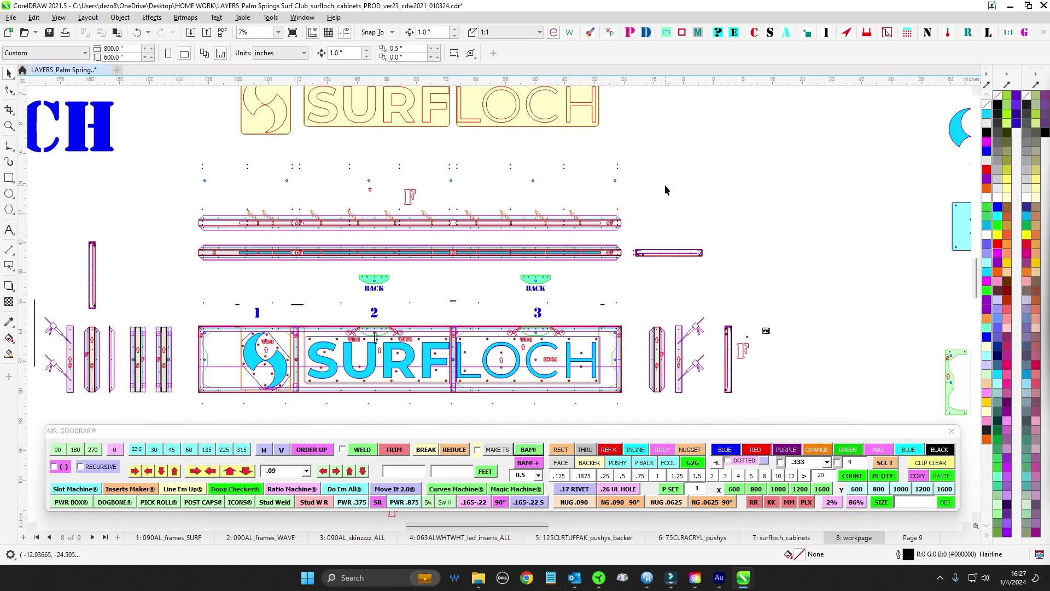
Step: Review the SURFLOCH front view with its surrounding frame strips, end pieces and BACK brackets
left_click_drag(594, 308, 619, 221)
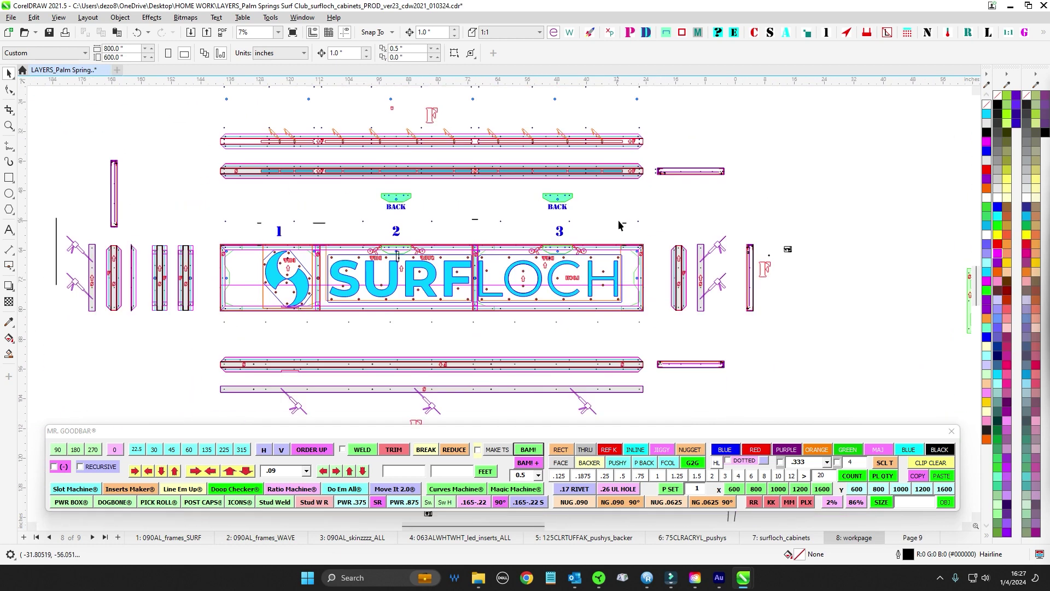
scroll(488, 265, "up", 1)
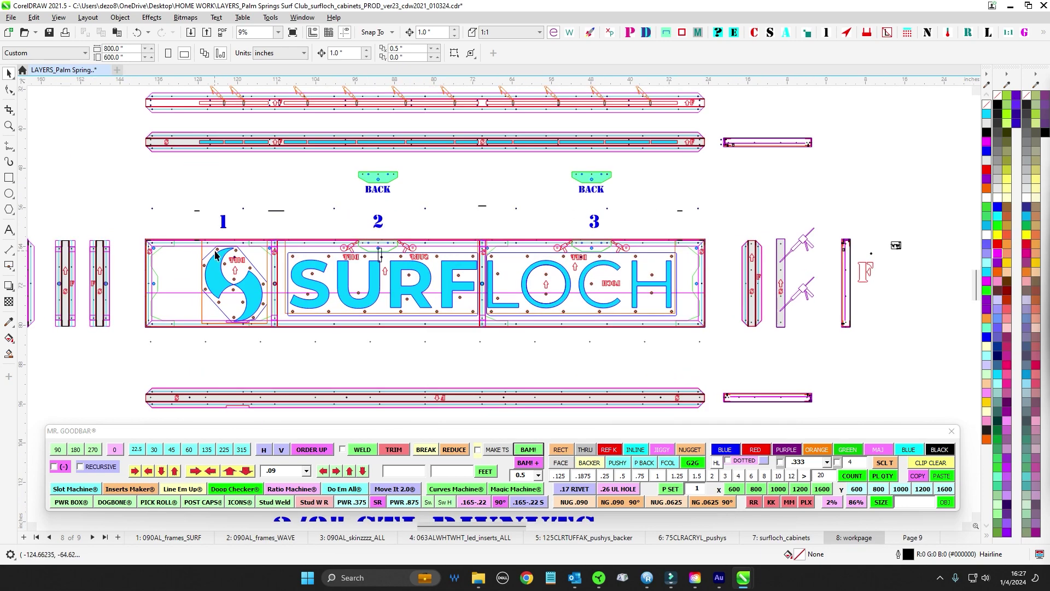
scroll(674, 349, "down", 1)
left_click_drag(686, 359, 668, 349)
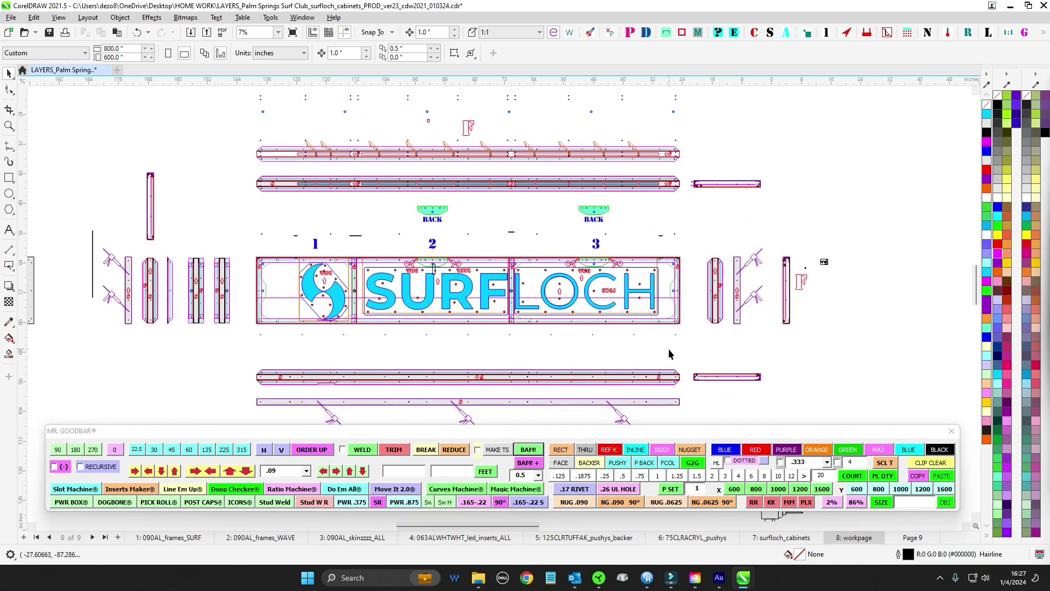
scroll(668, 350, "down", 1)
Step: Examine where the WAVE SYSTEMS sign's two staggered long frame strips split above the front view
left_click_drag(803, 398, 569, 215)
scroll(570, 219, "down", 3)
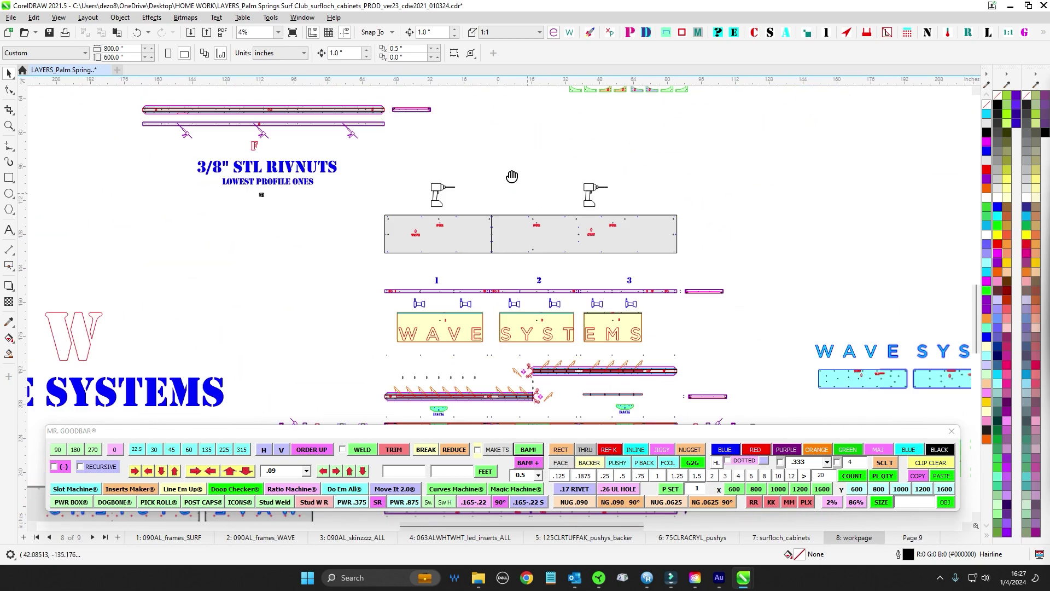
scroll(504, 243, "up", 1)
left_click_drag(515, 356, 523, 261)
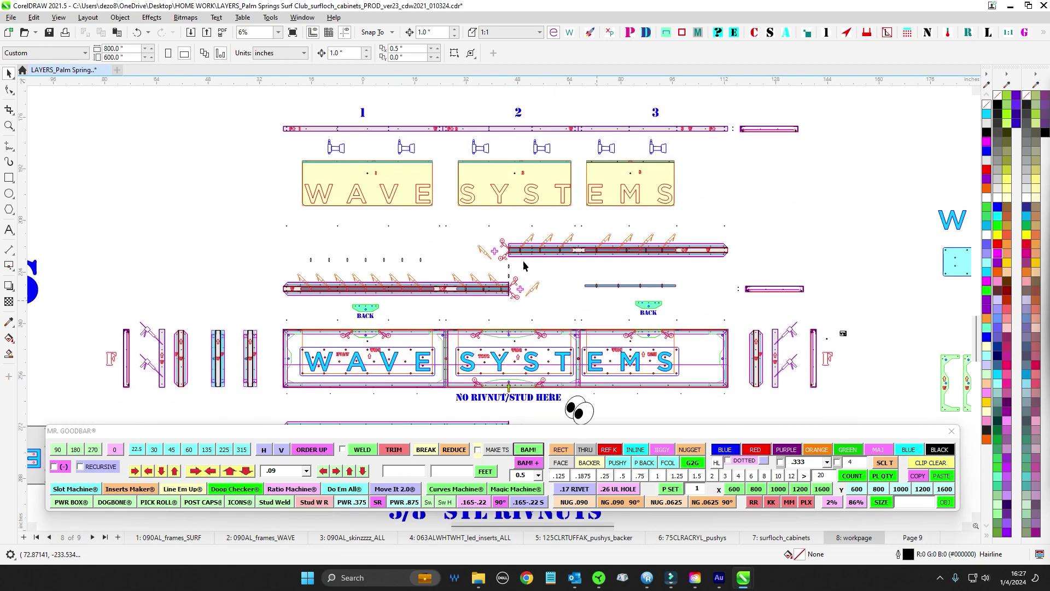
scroll(522, 253, "up", 8)
scroll(492, 350, "down", 2)
left_click_drag(497, 345, 572, 258)
scroll(571, 263, "down", 3)
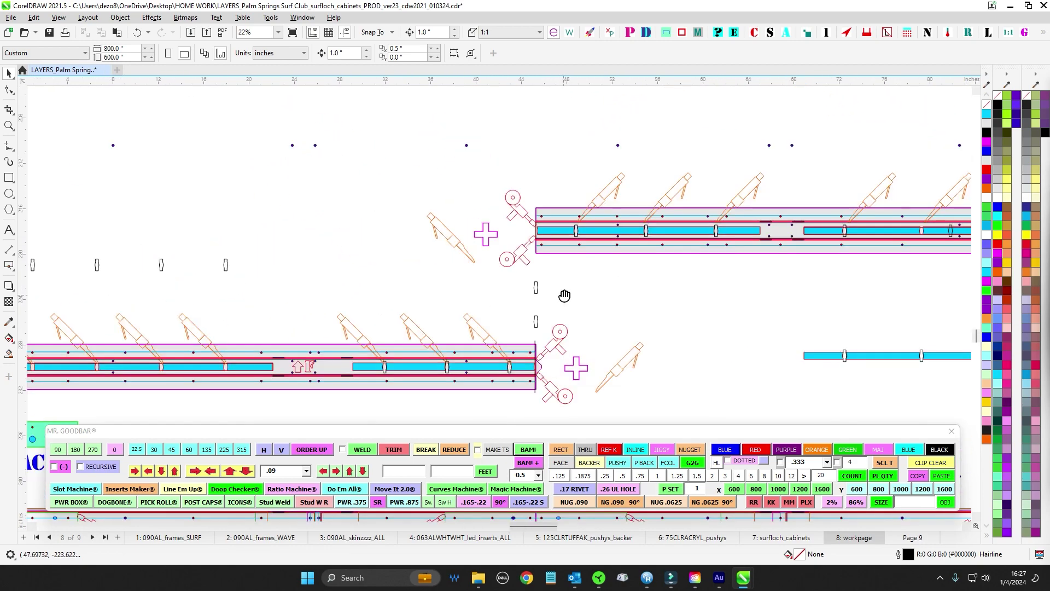
Step: Compare the grinder, saw and plus symbols at the facing cut ends of the two WAVE SYSTEMS frame strips
left_click_drag(565, 295, 568, 204)
scroll(539, 285, "up", 3)
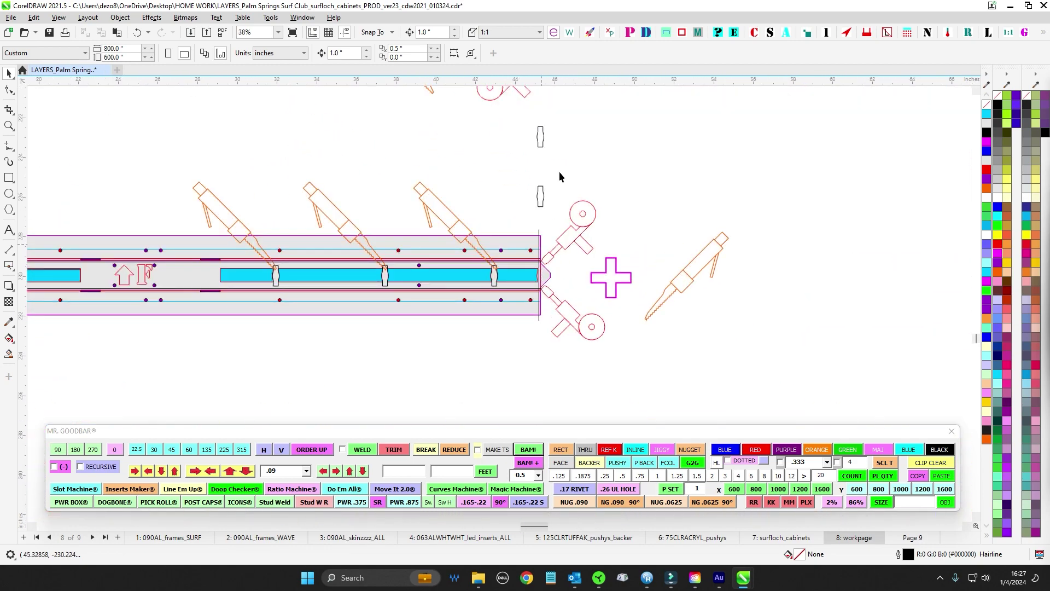
scroll(534, 288, "down", 2)
scroll(503, 288, "up", 4)
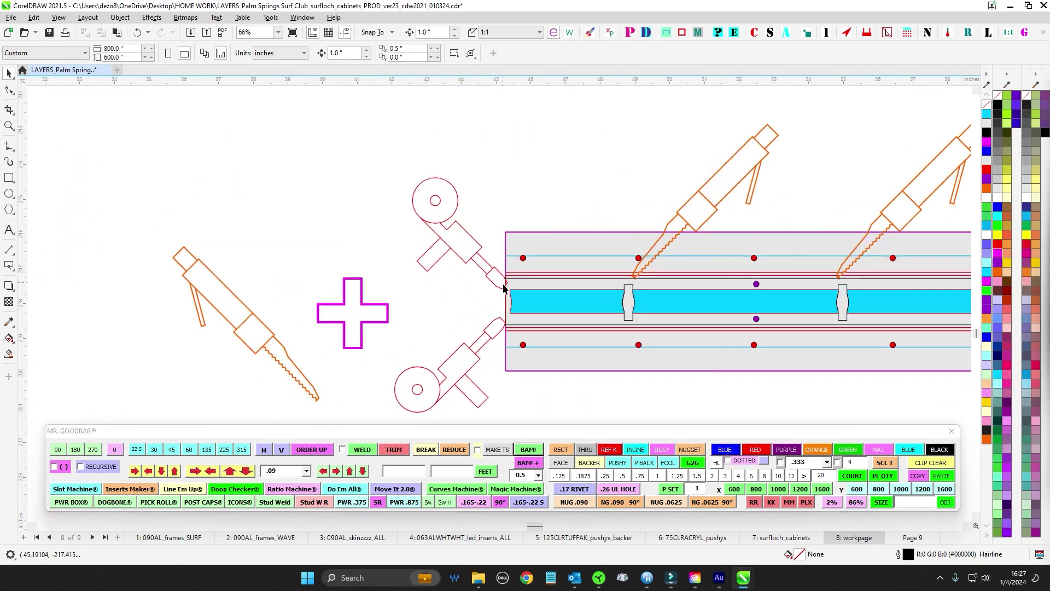
Step: Examine how the cut ends of the upper and lower WAVE SYSTEMS frame strips line up above the SYSTEMS panel
scroll(510, 290, "down", 2)
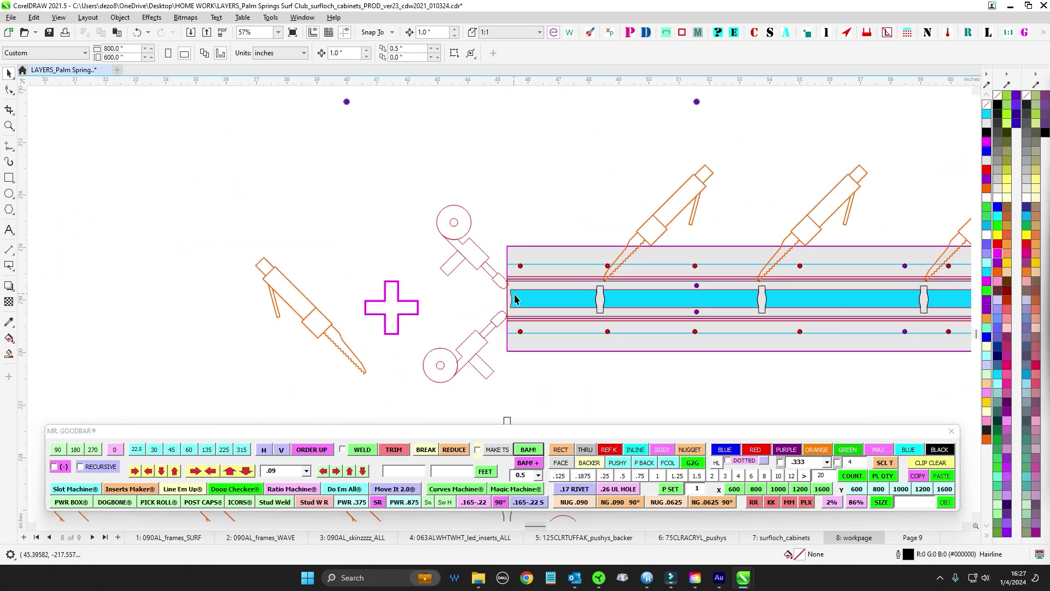
scroll(549, 359, "down", 3)
scroll(542, 328, "up", 2)
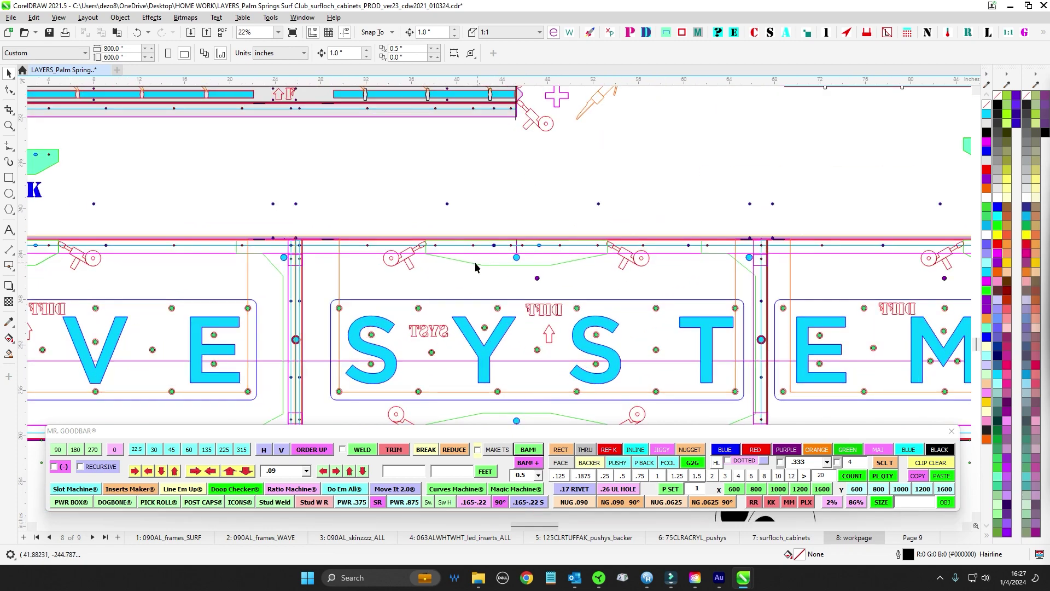
scroll(603, 253, "up", 3)
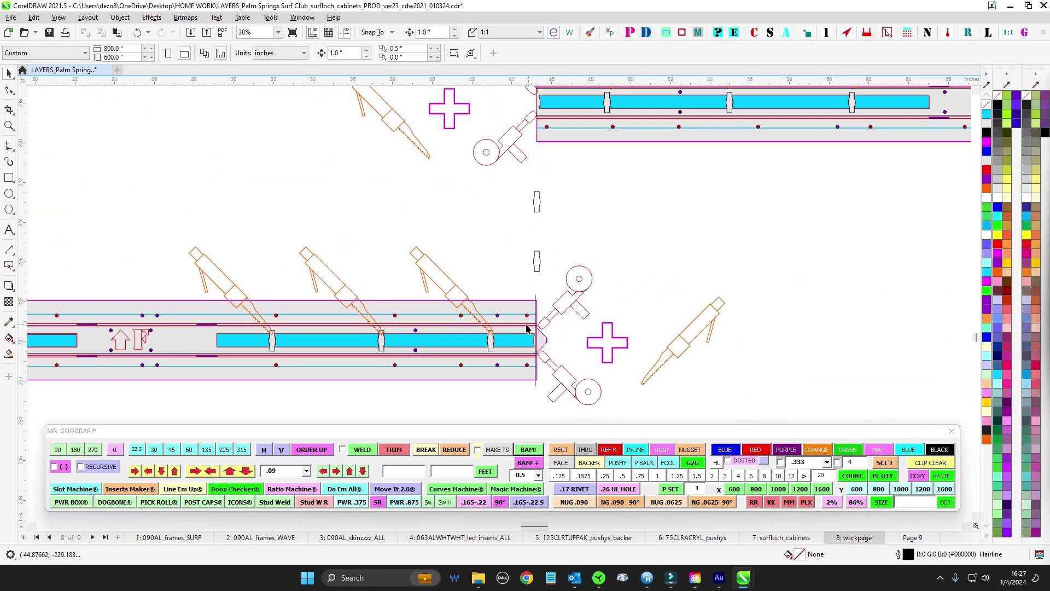
scroll(544, 334, "up", 3)
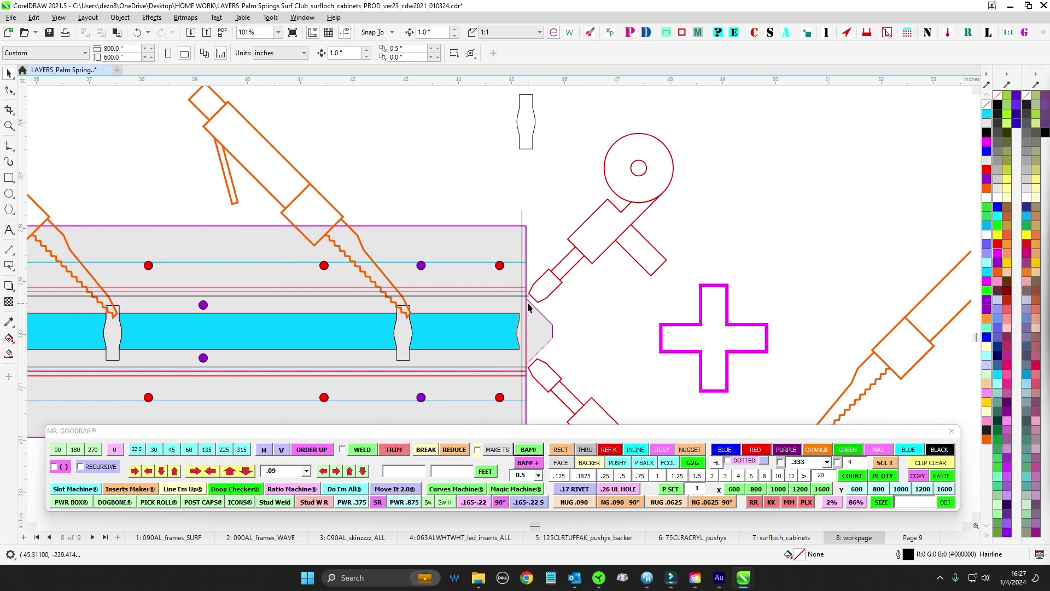
scroll(527, 339, "down", 3)
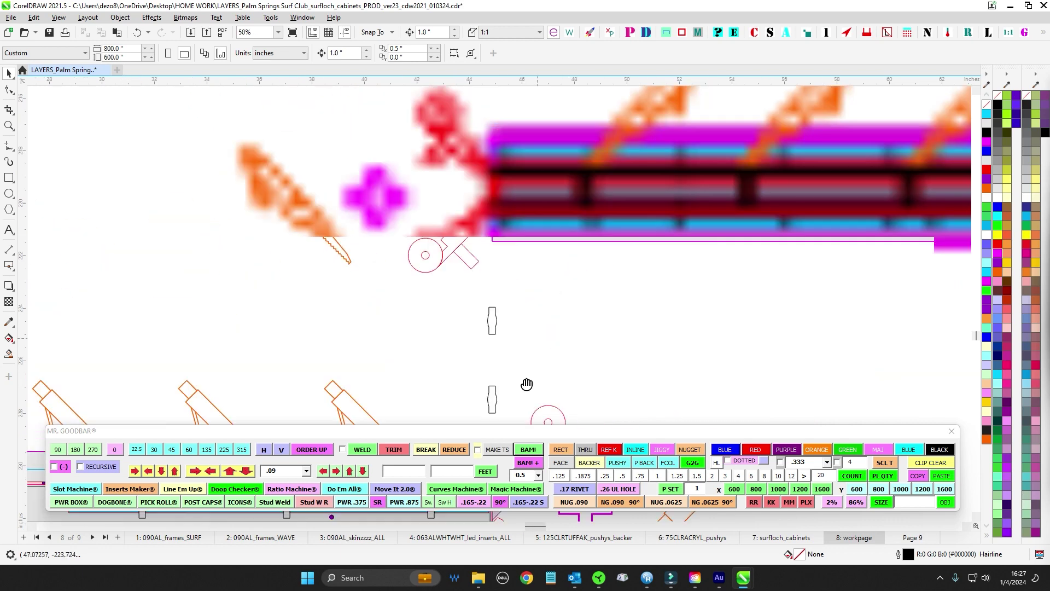
scroll(466, 339, "up", 3)
scroll(481, 262, "down", 3)
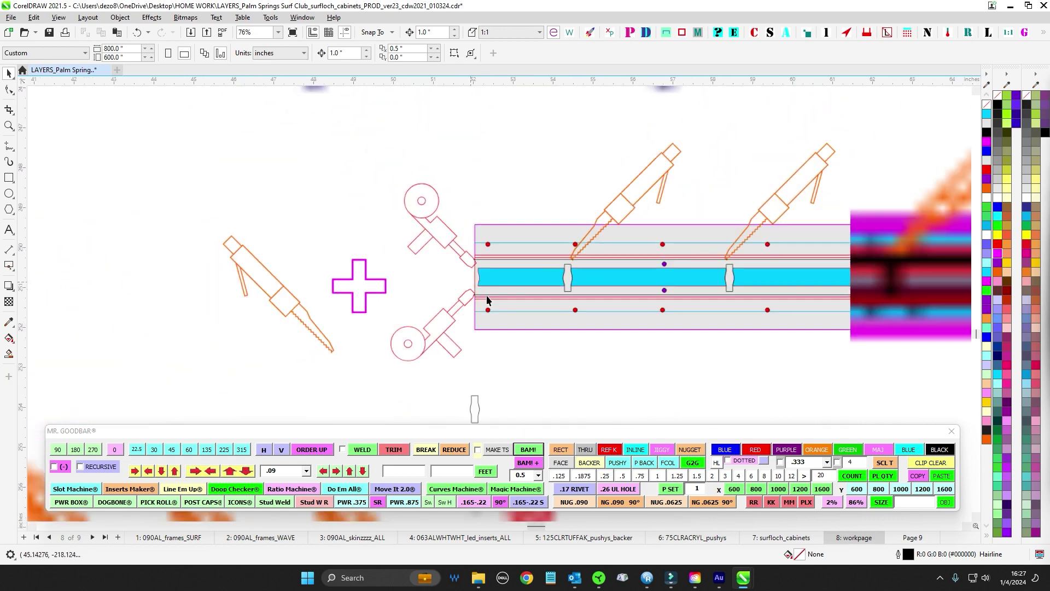
Step: Inspect the pointed tab on the lower WAVE SYSTEMS frame strip's cut end against the square end of the upper strip
scroll(551, 317, "up", 2)
scroll(524, 318, "up", 1)
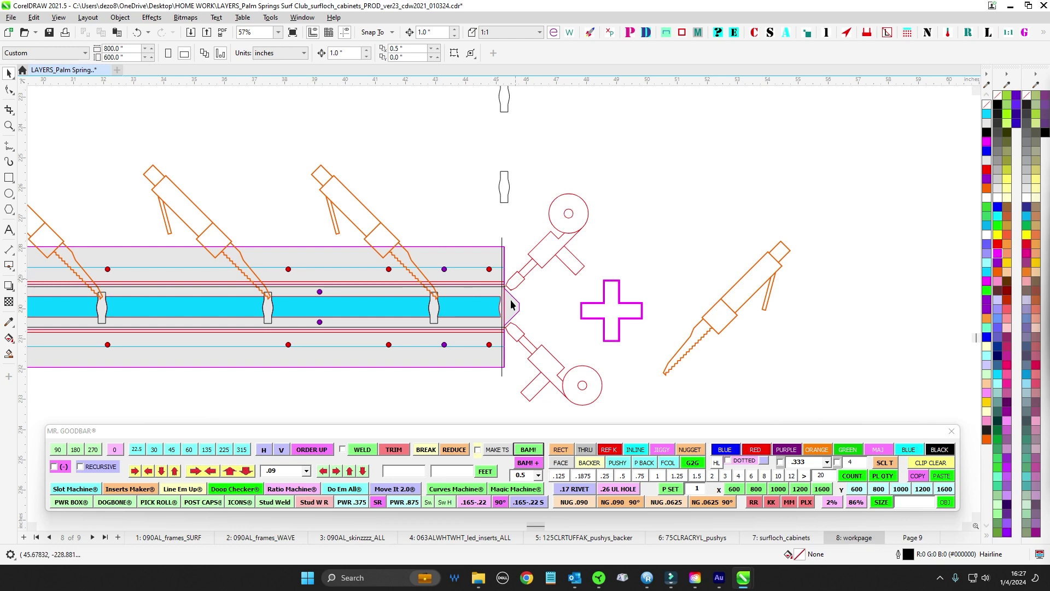
scroll(502, 337, "down", 1)
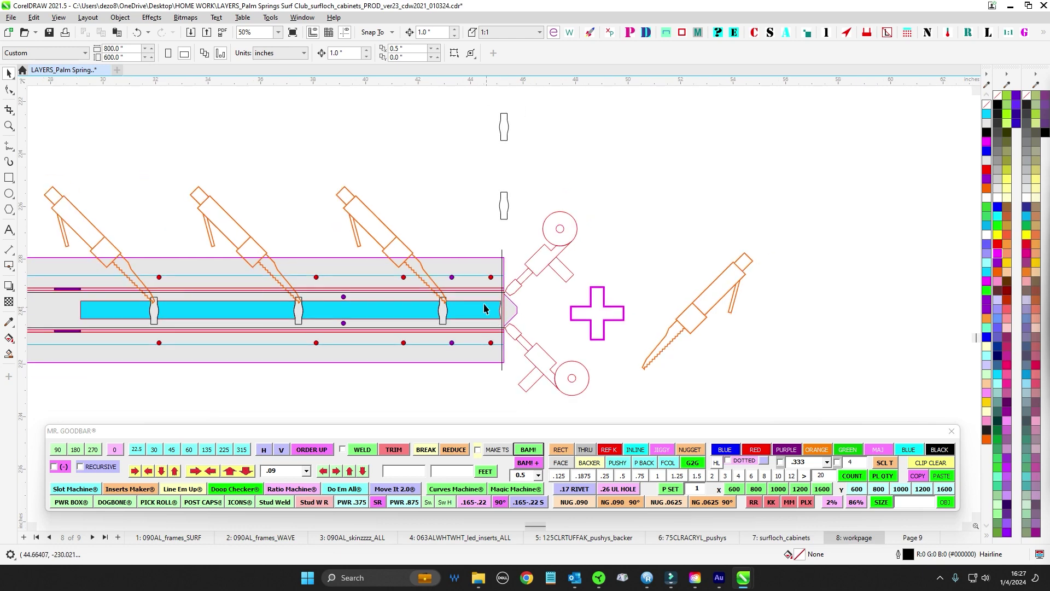
scroll(513, 320, "up", 2)
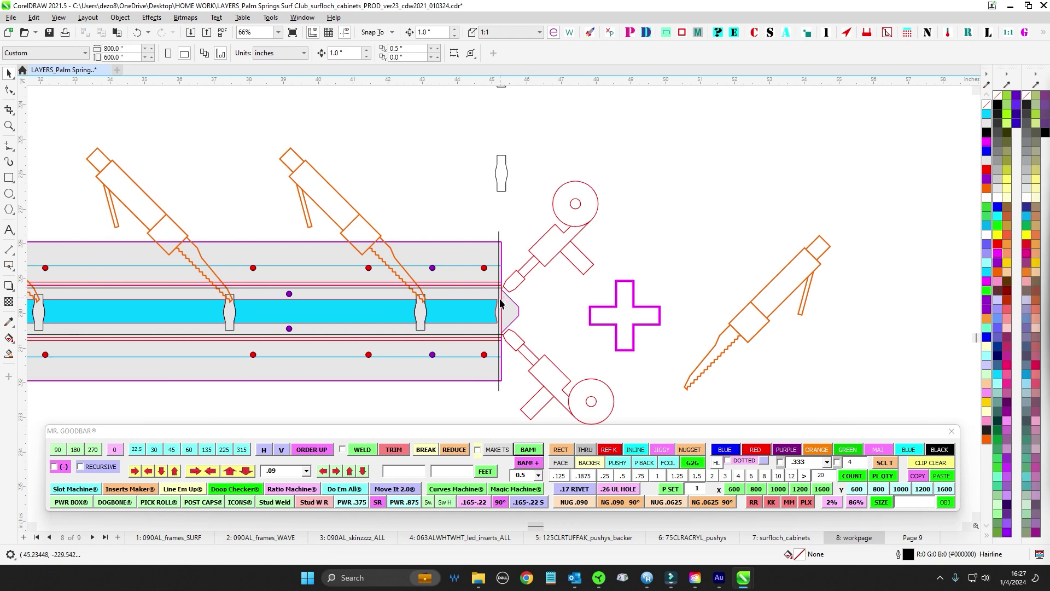
scroll(501, 303, "down", 5)
left_click_drag(512, 117, 467, 361)
scroll(460, 352, "up", 10)
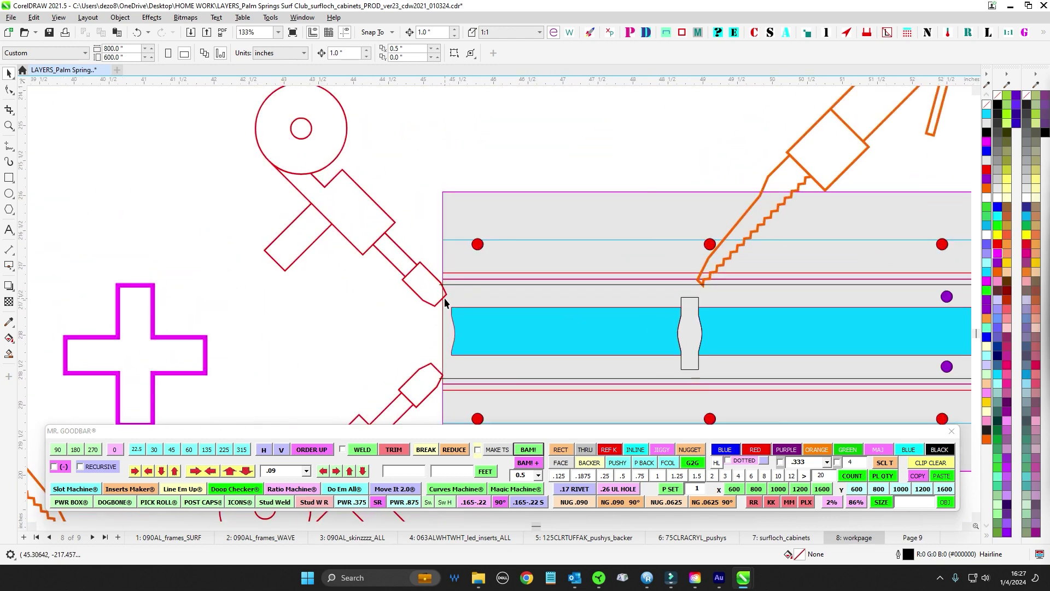
scroll(455, 323, "down", 4)
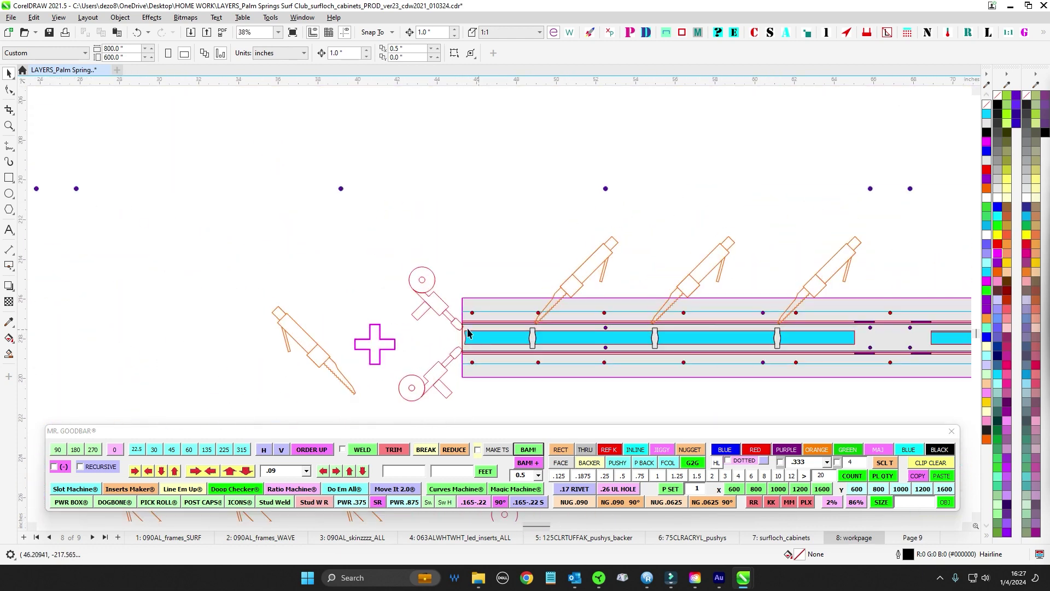
Step: Follow the slots and saw marks along the upper WAVE SYSTEMS frame strip and the separate blue strip below it
scroll(350, 342, "down", 2)
scroll(701, 340, "right", 5)
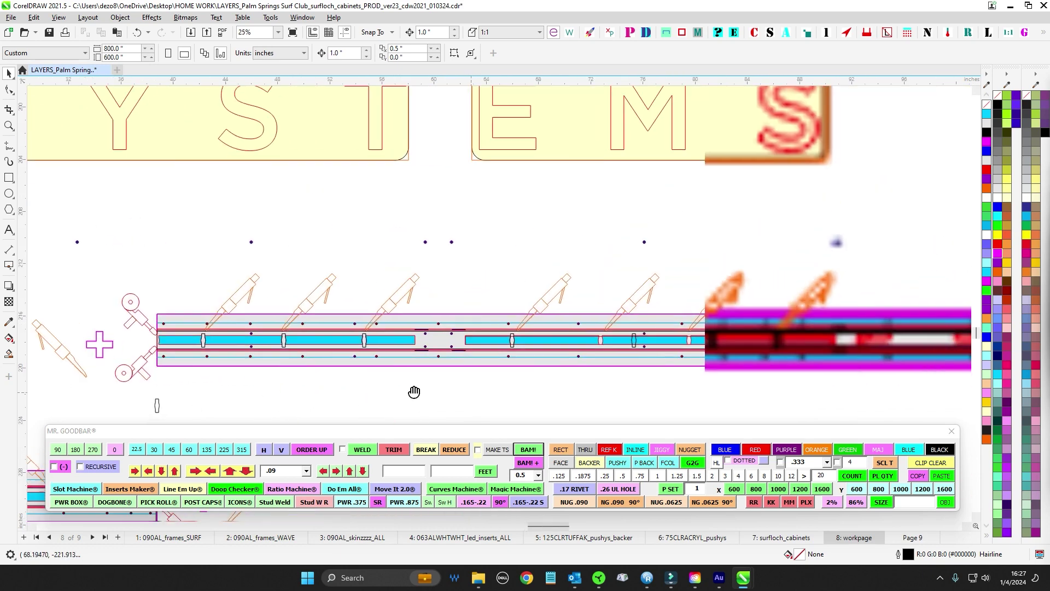
scroll(695, 335, "up", 3)
left_click_drag(490, 326, 491, 134)
scroll(397, 311, "up", 2)
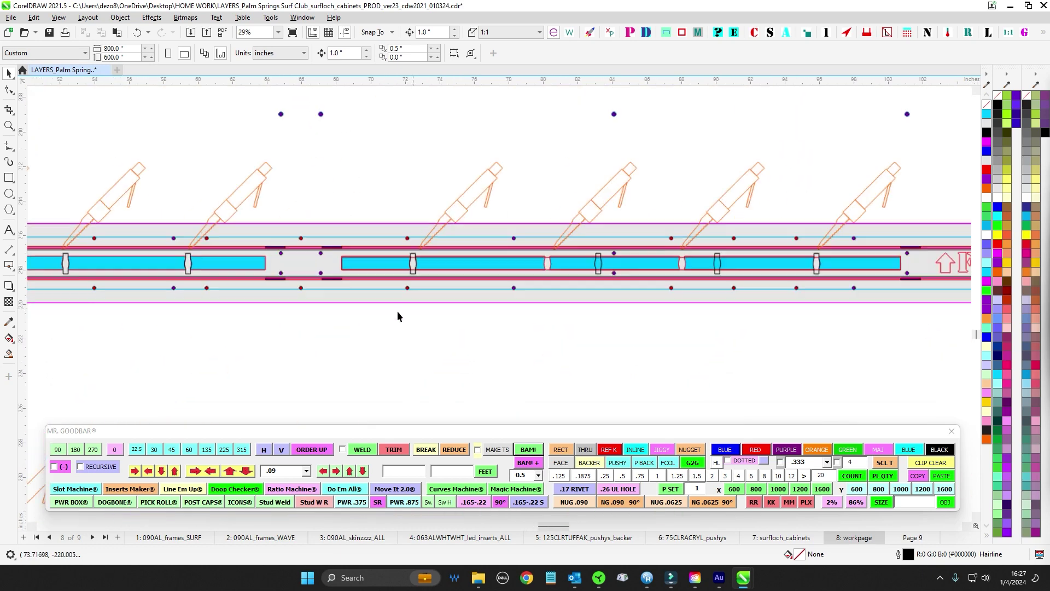
scroll(567, 320, "down", 3)
left_click_drag(590, 265, 606, 305)
scroll(607, 310, "down", 1)
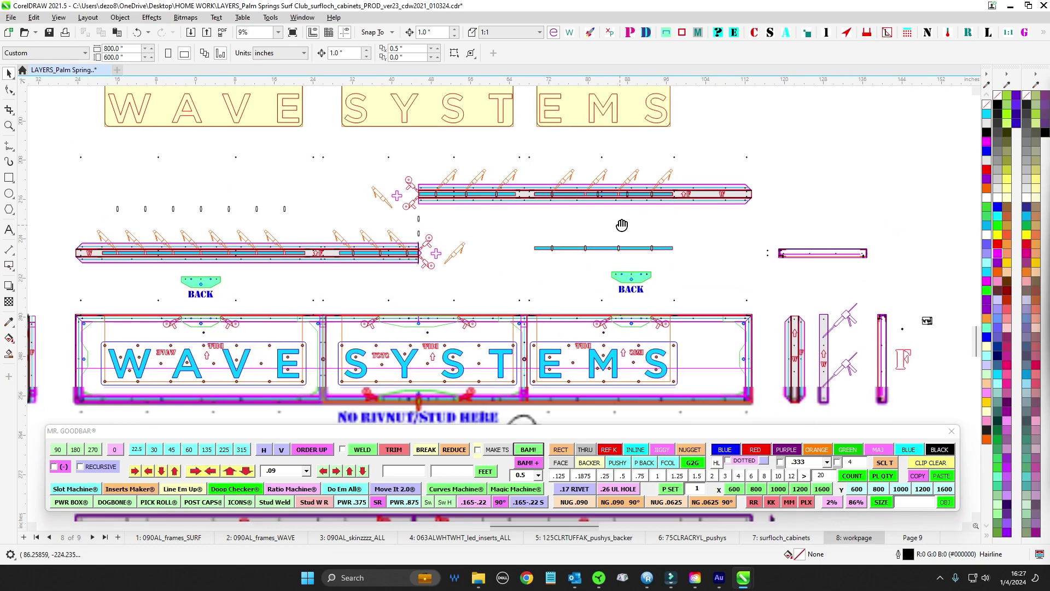
scroll(621, 227, "up", 2)
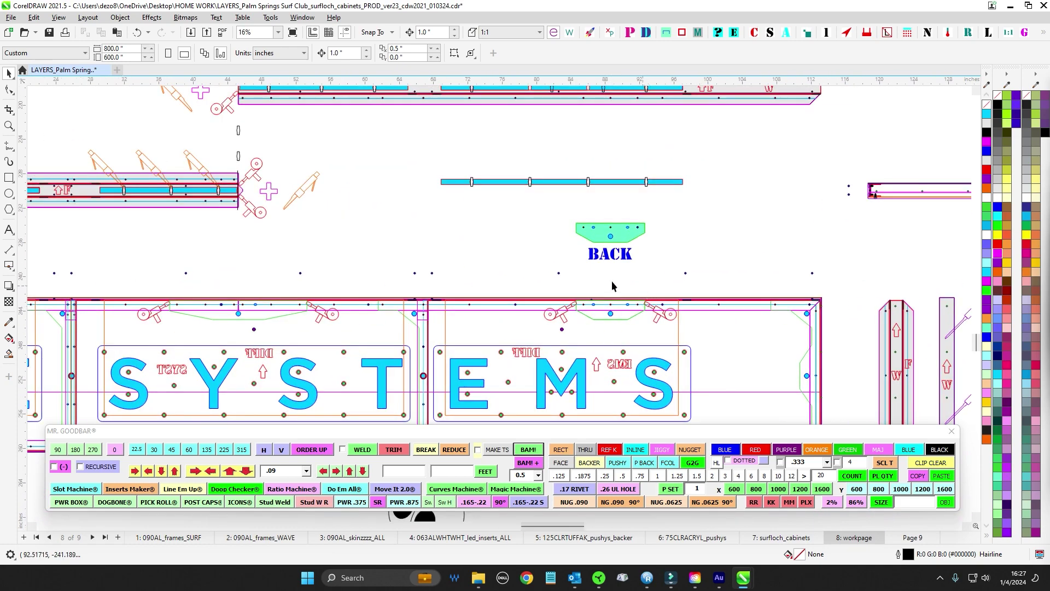
Step: Check the divider joints in the WAVE SYSTEMS front view and the arrowed spot of the NO RIVNUT/STUD HERE note
scroll(613, 285, "left", 4)
scroll(527, 304, "down", 1)
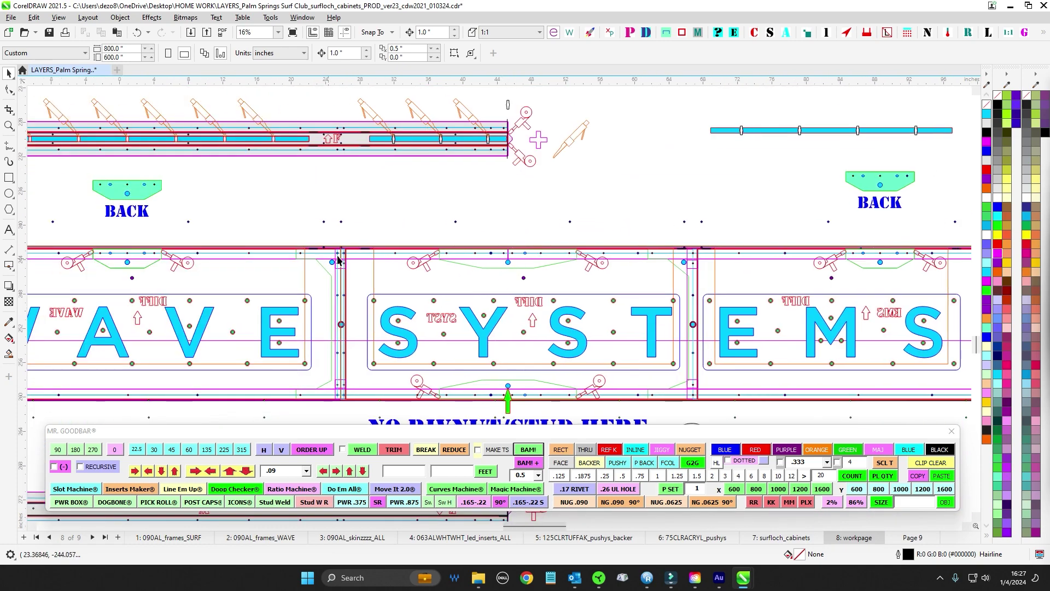
scroll(516, 270, "up", 2)
scroll(502, 269, "down", 2)
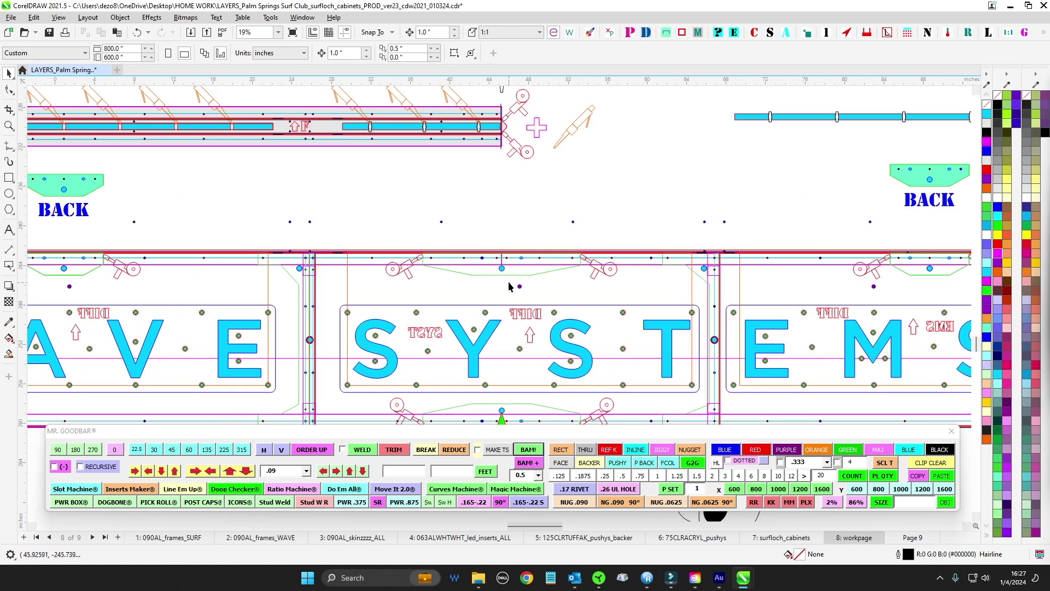
scroll(509, 278, "down", 3)
scroll(509, 260, "up", 2)
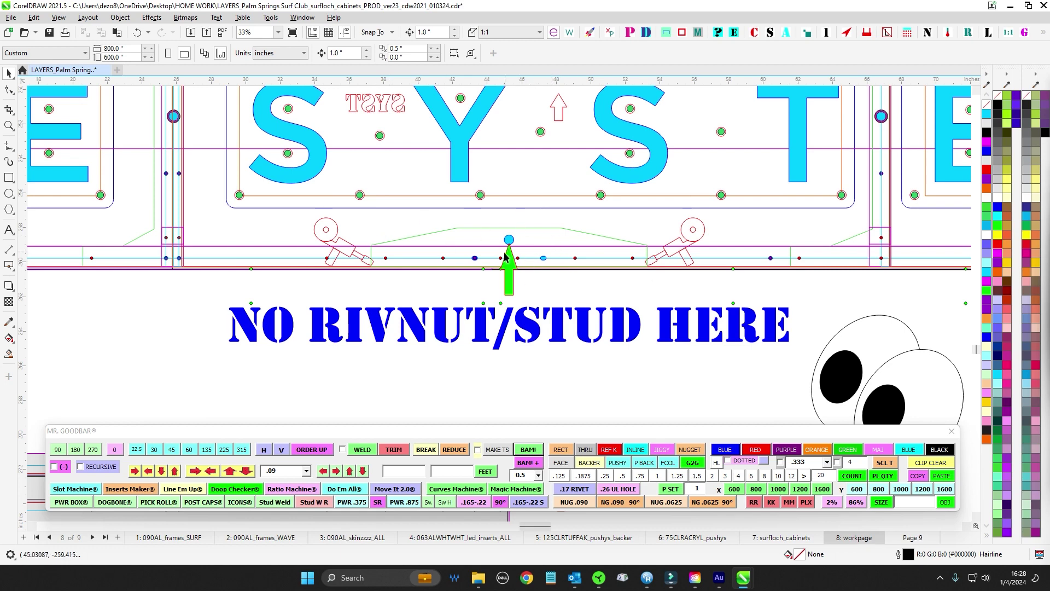
scroll(505, 257, "down", 5)
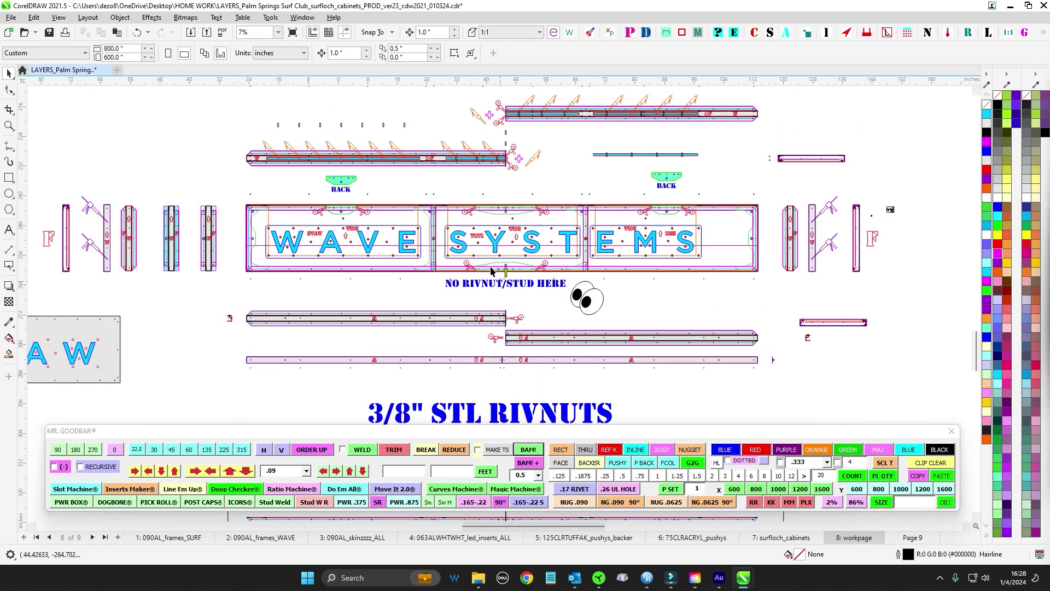
Step: Review the WAVE SYSTEMS front view's long central rectangle and the split frame strips and end pieces around it
left_click(729, 244)
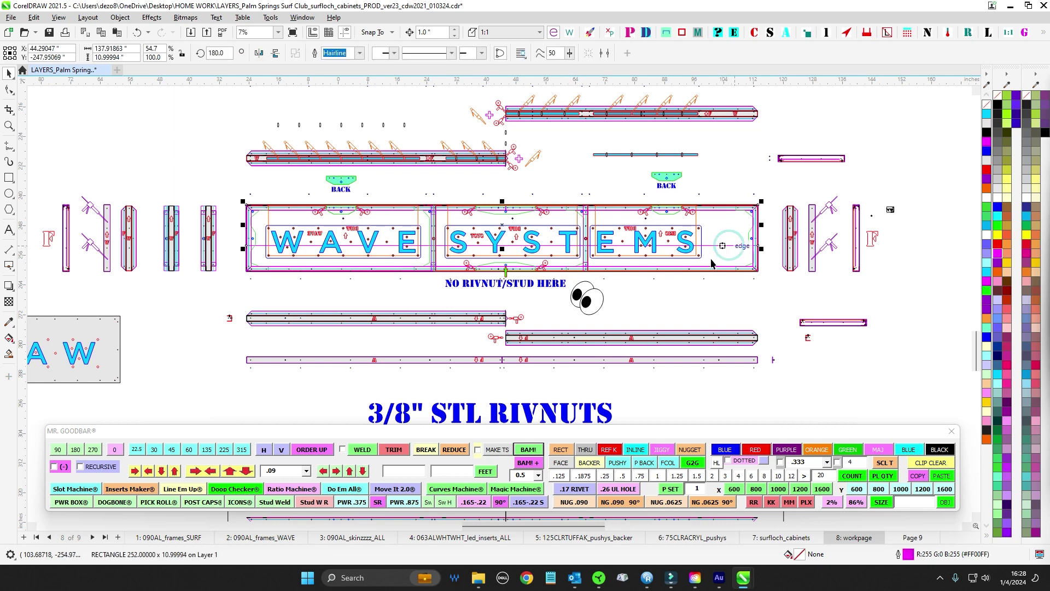
left_click(688, 304)
scroll(510, 269, "up", 2)
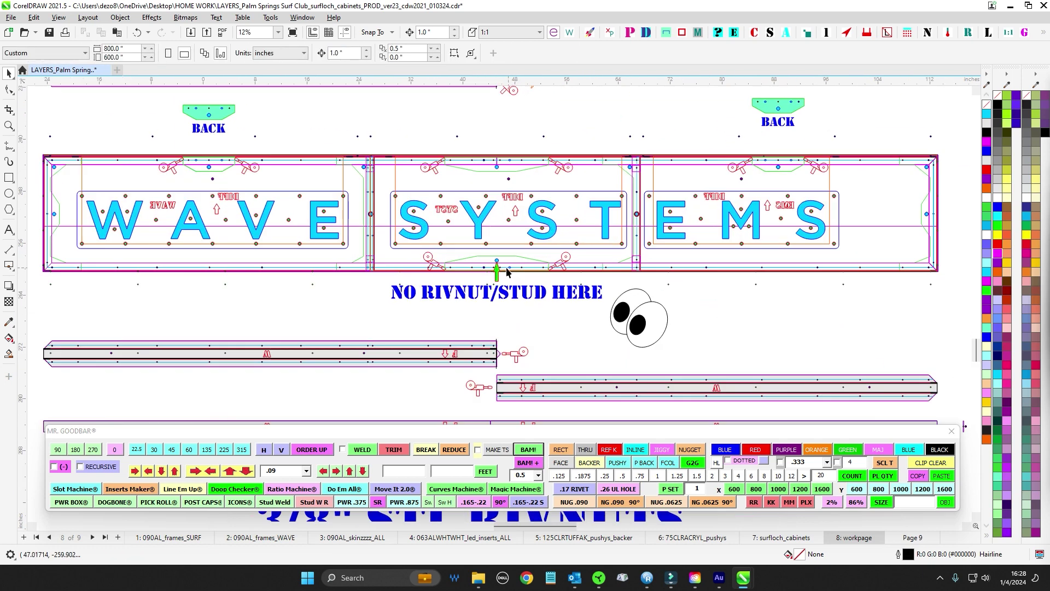
scroll(498, 252, "down", 2)
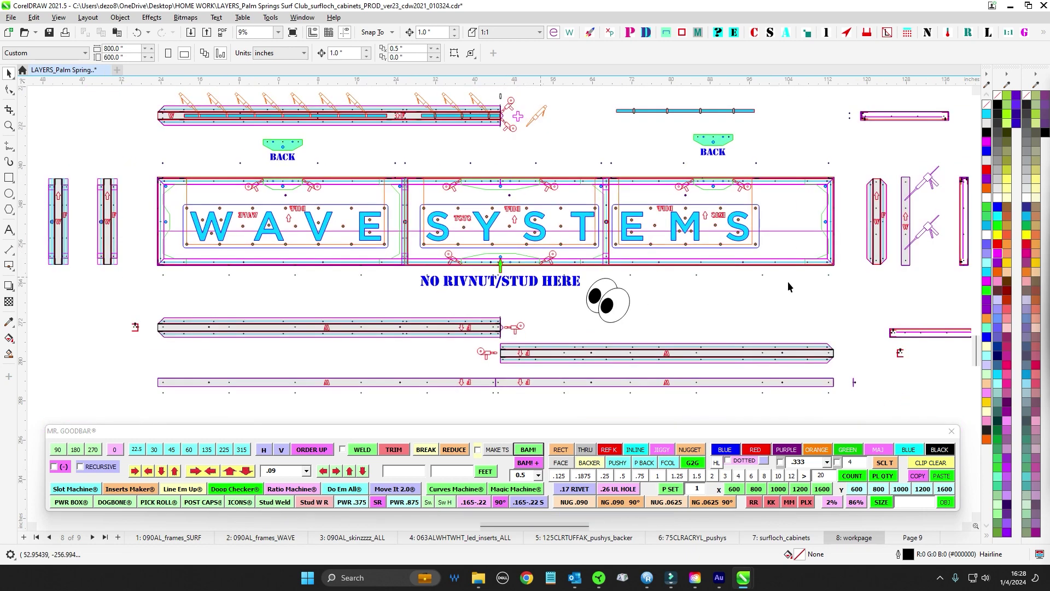
scroll(624, 304, "right", 3)
scroll(774, 209, "down", 2)
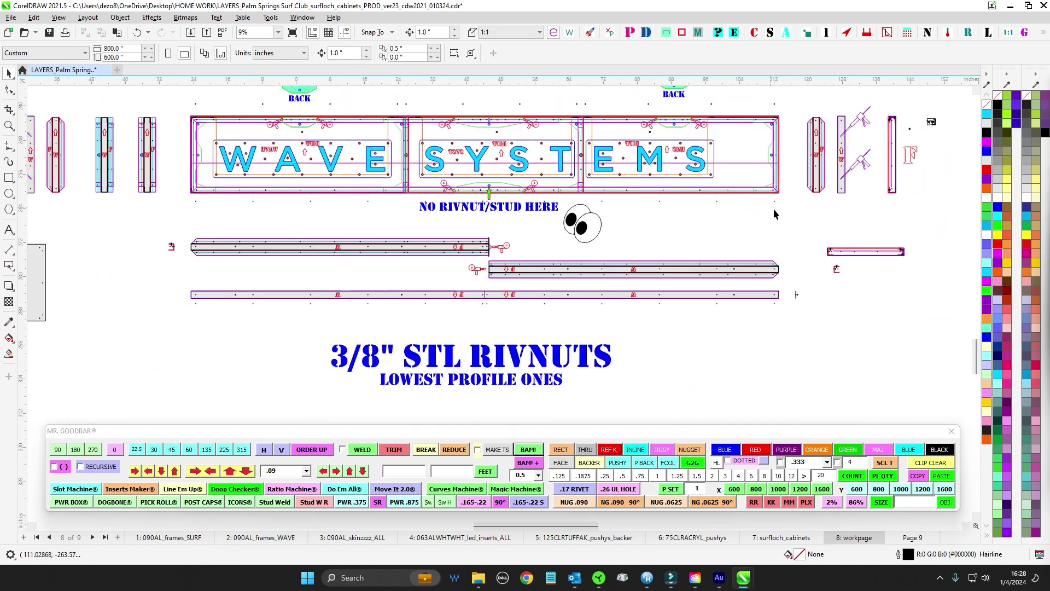
scroll(594, 262, "up", 9)
scroll(354, 330, "down", 6)
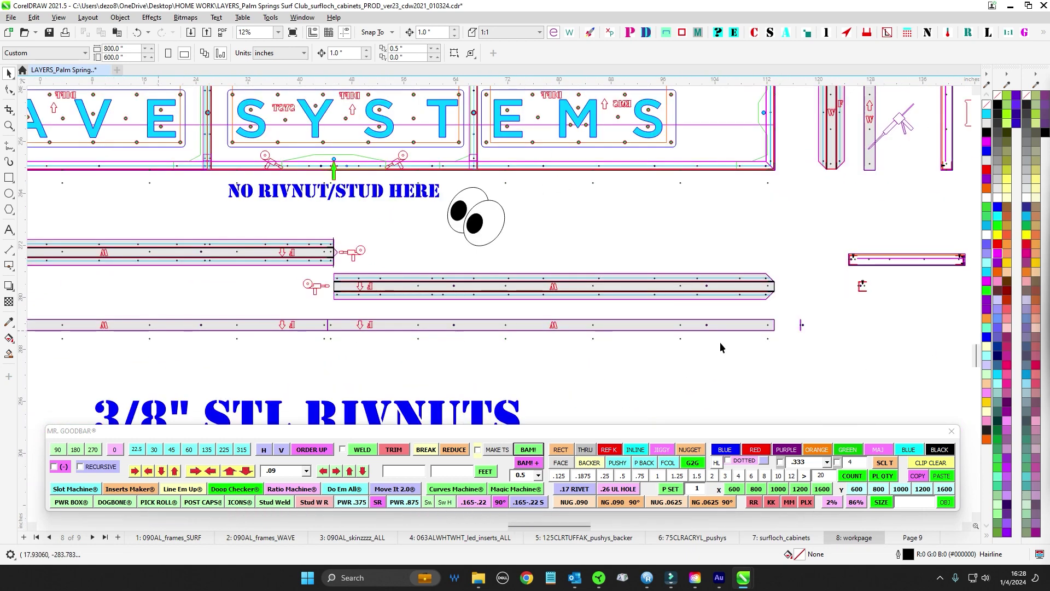
scroll(752, 400, "up", 3)
scroll(753, 400, "right", 1)
scroll(623, 349, "down", 4)
scroll(711, 257, "left", 4)
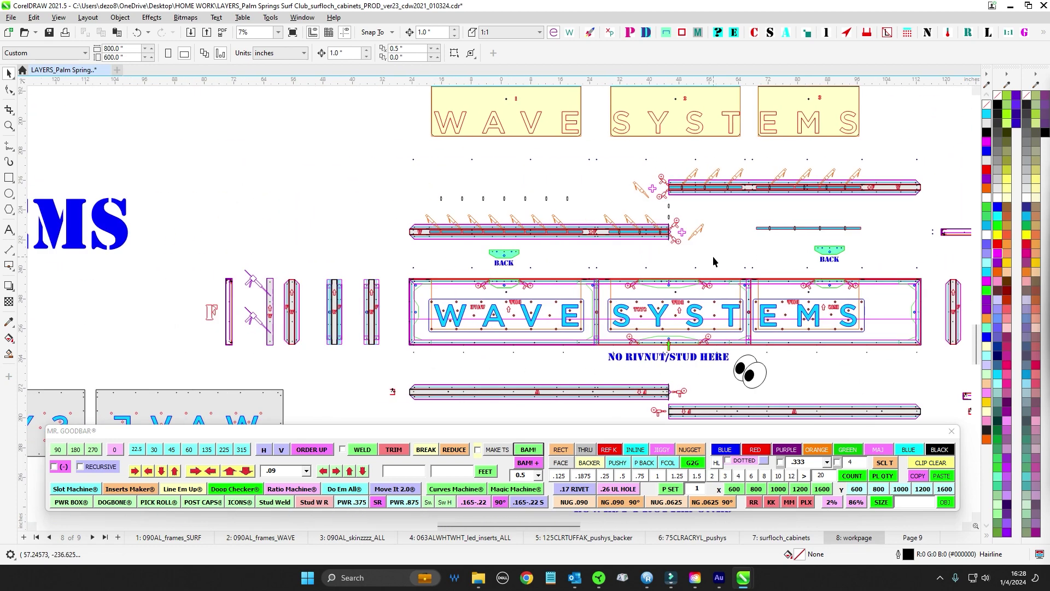
Step: Compare the three yellow WAVE SYSTEMS panels and their numbered top strip with the slotted frame strips and front view
scroll(471, 306, "down", 3)
scroll(402, 234, "up", 3)
scroll(403, 234, "right", 1)
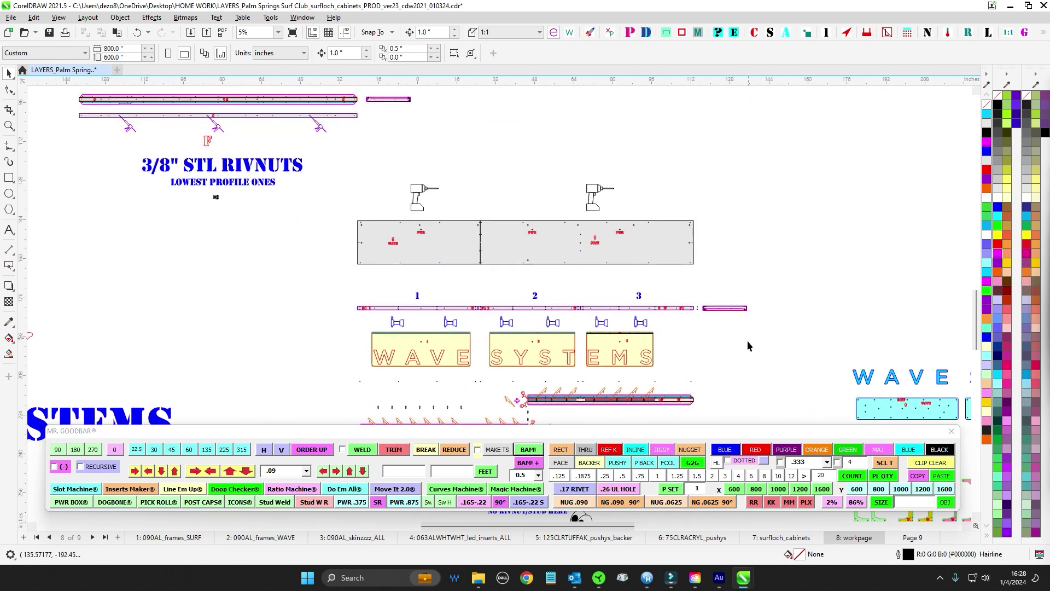
scroll(748, 340, "down", 3)
scroll(517, 307, "right", 2)
scroll(517, 308, "up", 1)
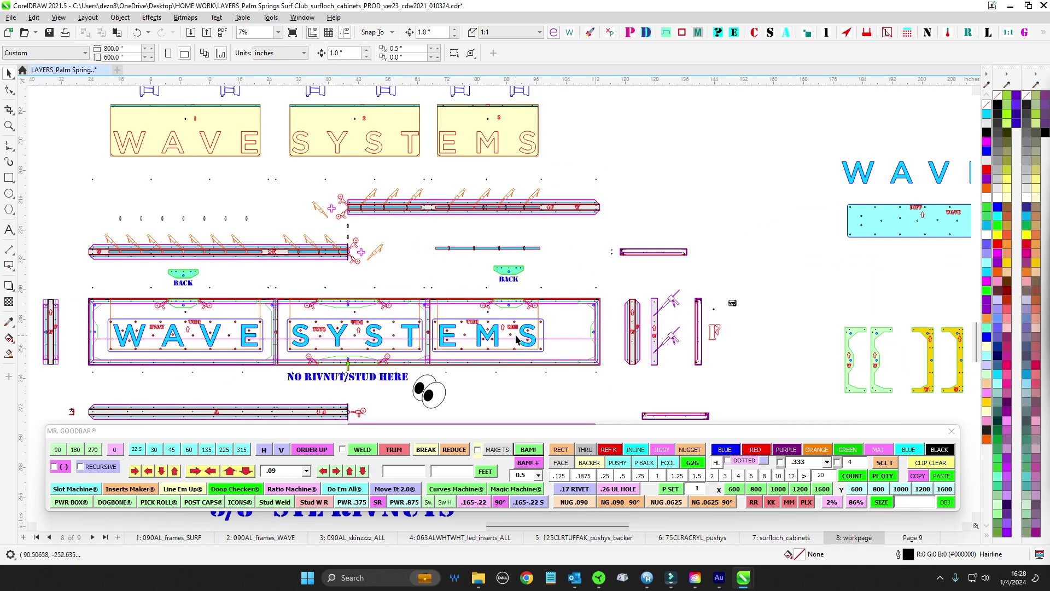
scroll(421, 143, "up", 3)
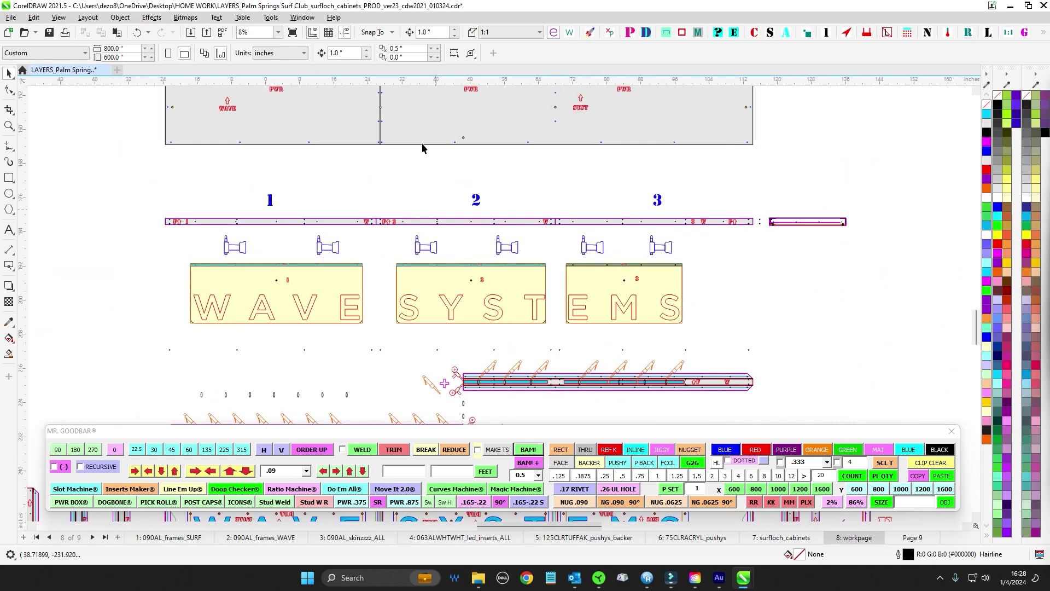
scroll(418, 195, "down", 1)
scroll(615, 243, "down", 1)
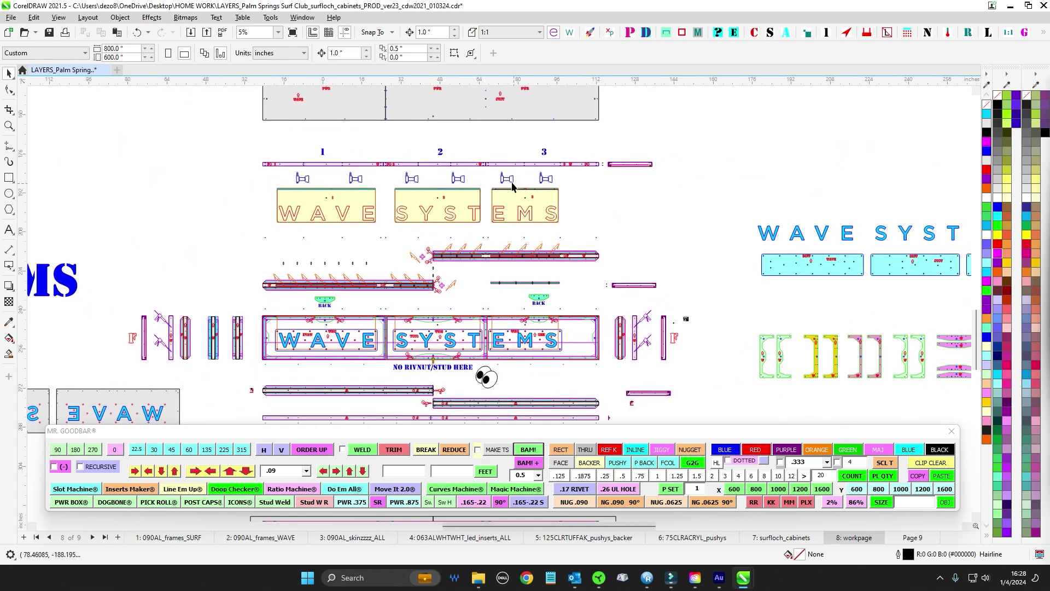
scroll(512, 187, "up", 4)
scroll(552, 251, "down", 2)
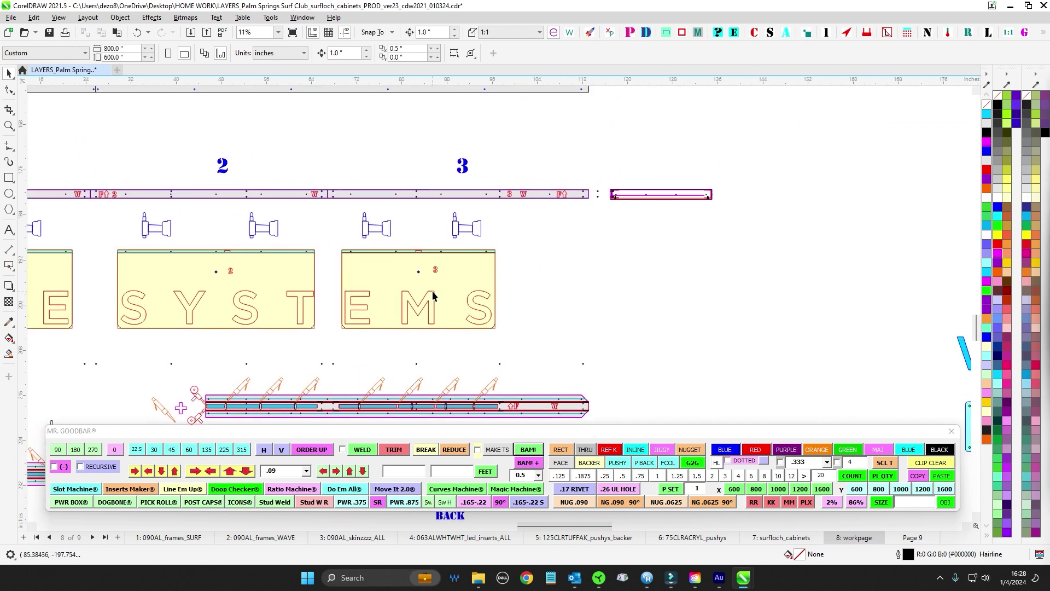
scroll(743, 293, "down", 3)
left_click_drag(623, 291, 669, 145)
left_click_drag(682, 187, 883, 79)
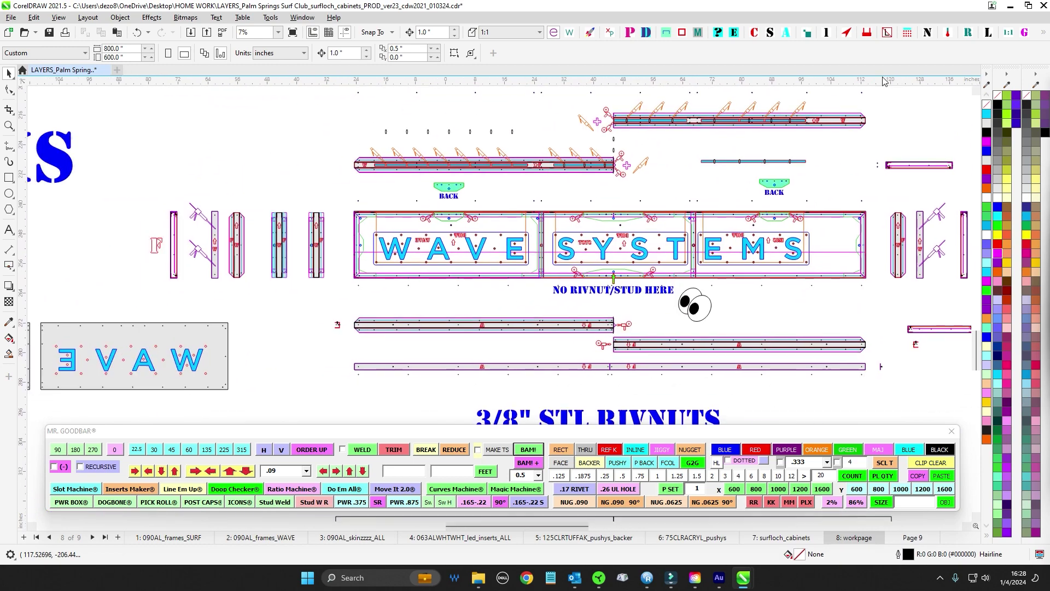
scroll(876, 84, "down", 1)
left_click_drag(802, 263, 727, 278)
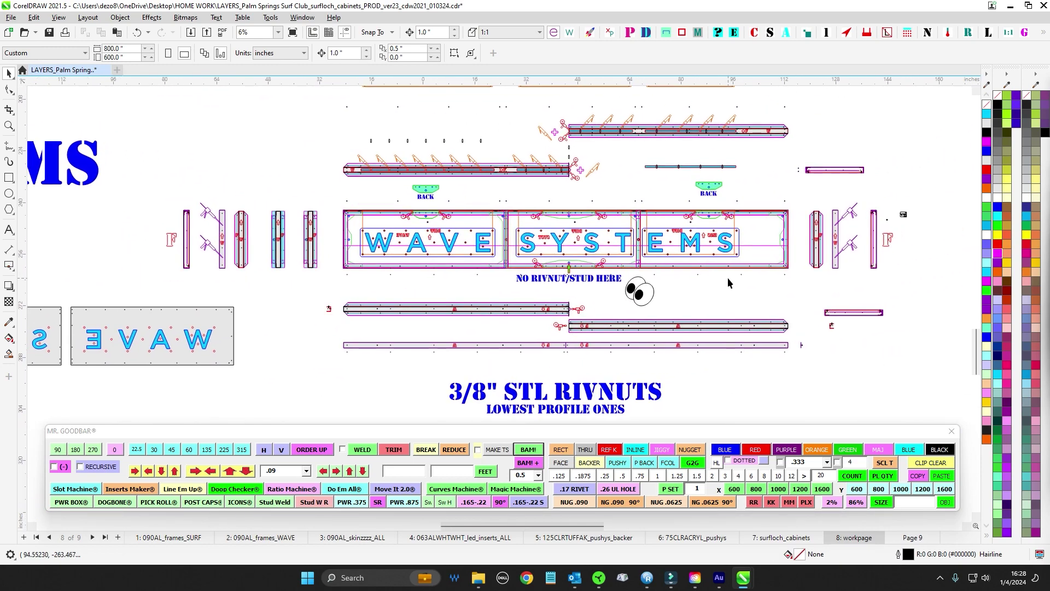
Step: Draw a stud rectangle about 2.41 by 0.23 inches through the orange strip and both blocks, ending at the magenta strip
left_click_drag(390, 132, 353, 390)
scroll(465, 222, "up", 10)
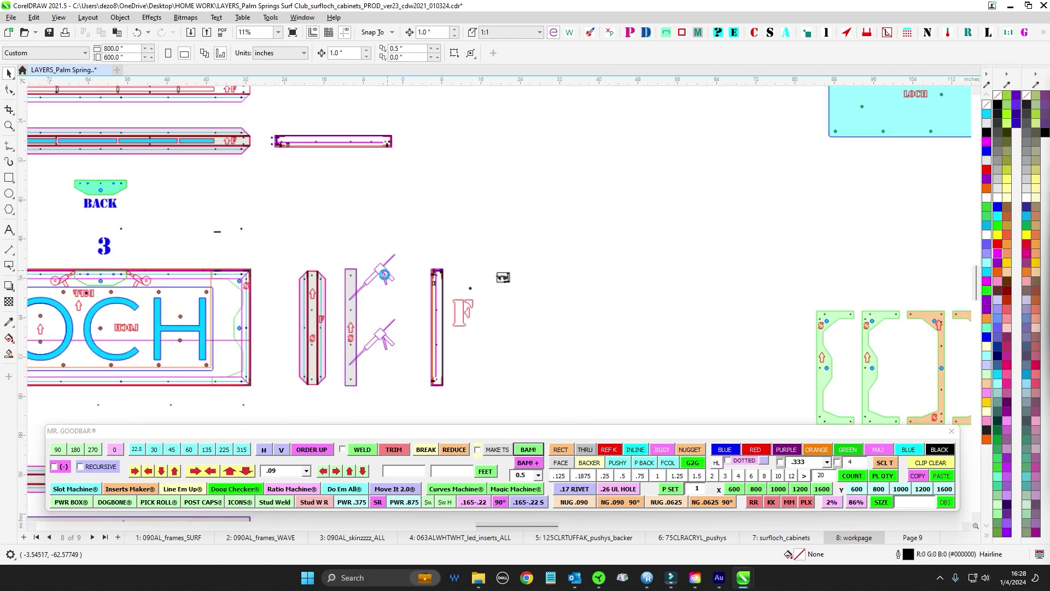
scroll(463, 270, "up", 1)
left_click_drag(379, 215, 428, 293)
scroll(398, 294, "up", 3)
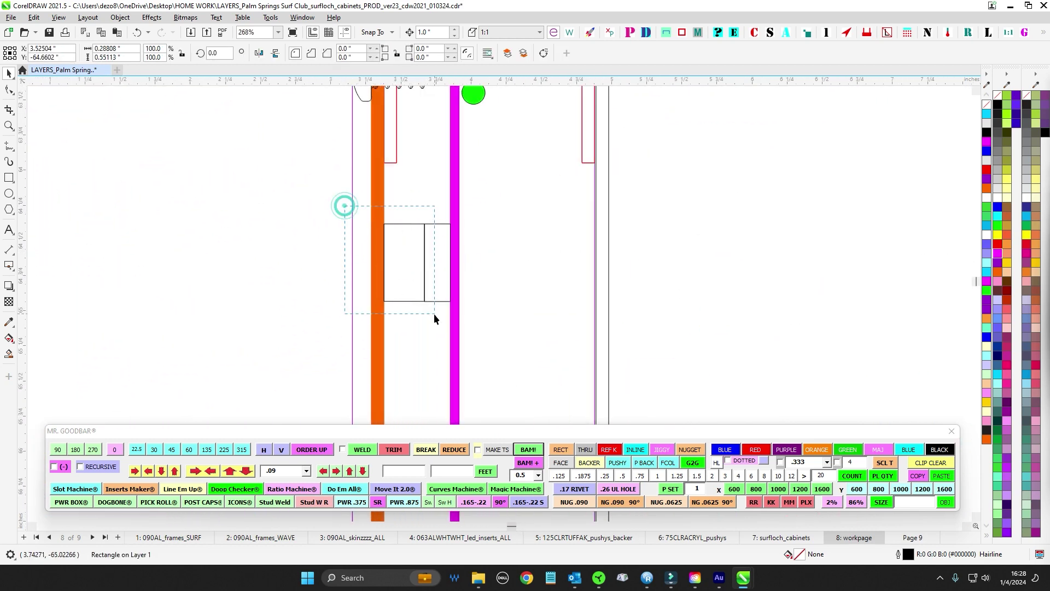
left_click(422, 169)
left_click(9, 178)
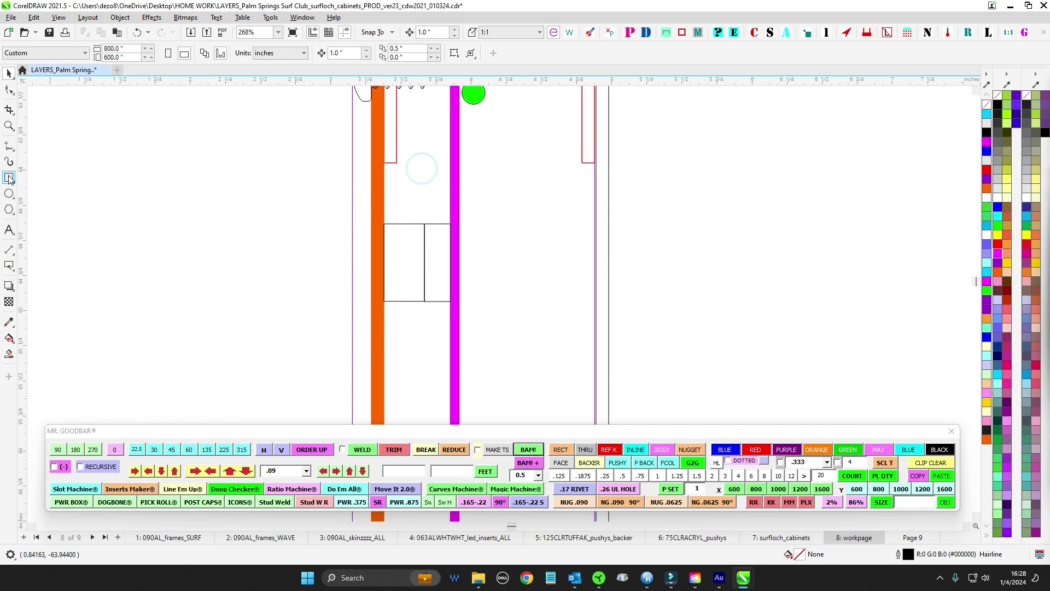
left_click_drag(112, 240, 450, 275)
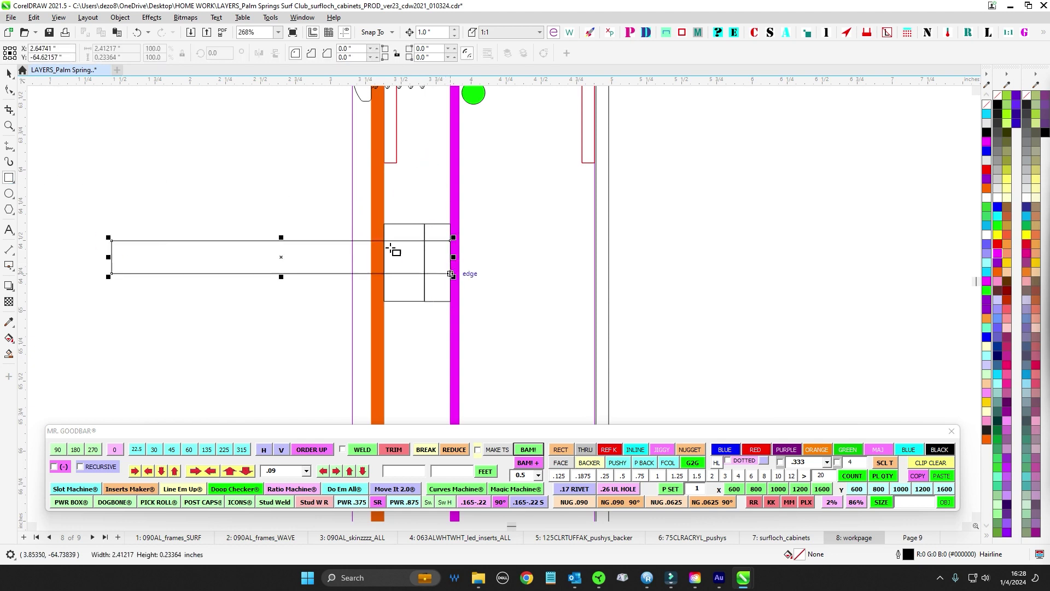
Step: Inspect the magenta strip, the stud's end and the two blocks between the orange and magenta strips in the end section
scroll(497, 245, "up", 1)
scroll(497, 244, "up", 2)
left_click_drag(497, 245, 441, 250)
left_click(441, 305)
scroll(376, 253, "down", 2)
left_click(374, 254)
scroll(435, 292, "down", 3)
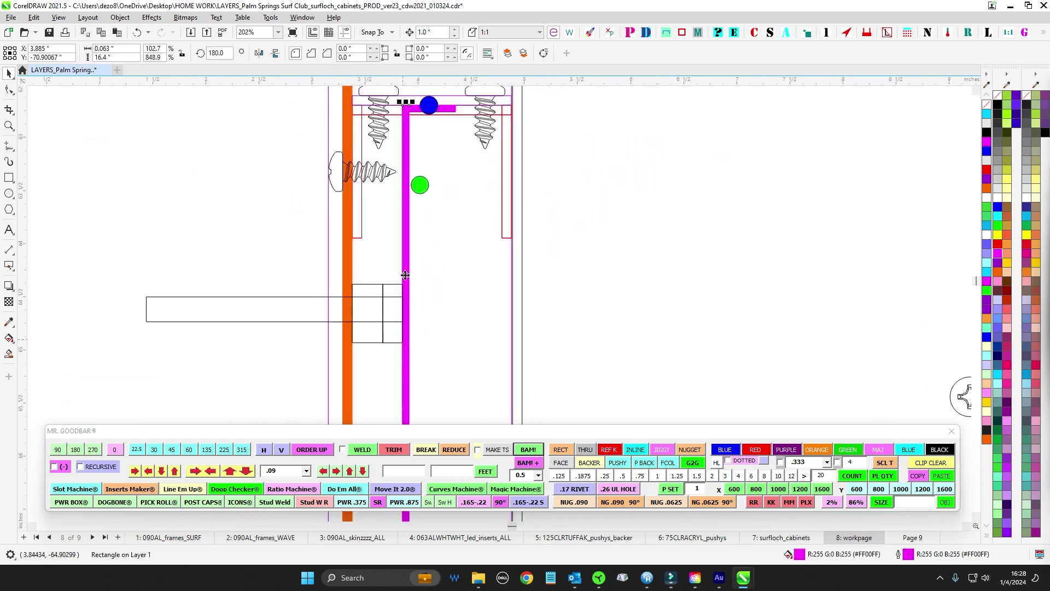
left_click(473, 278)
left_click_drag(312, 265, 415, 357)
scroll(454, 296, "down", 1)
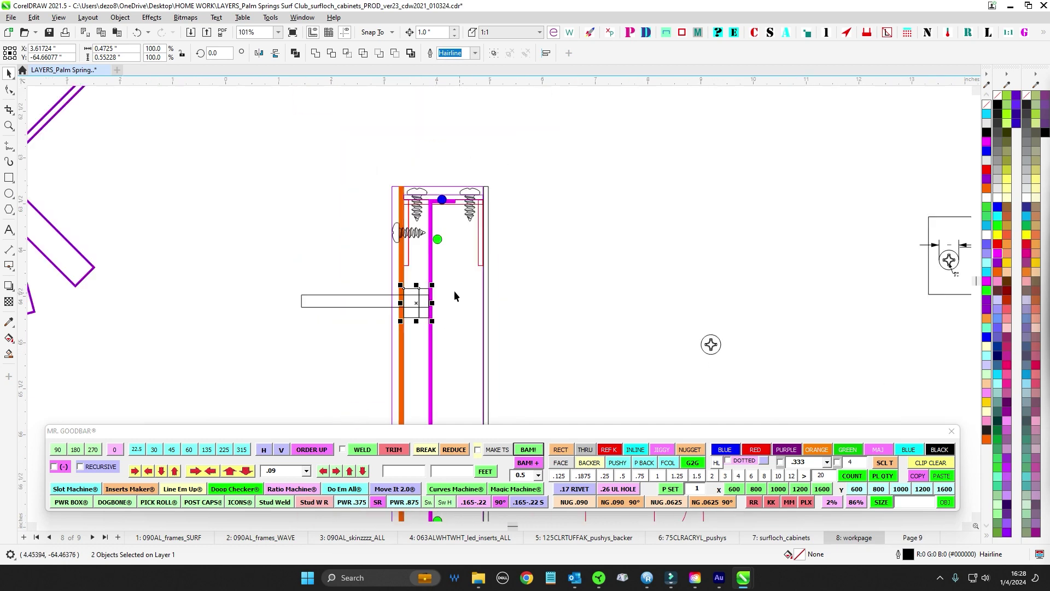
Step: Align the stud rectangle vertically on centre with the block against the orange strip
scroll(455, 296, "up", 1)
left_click_drag(256, 275, 468, 314)
scroll(465, 315, "down", 2)
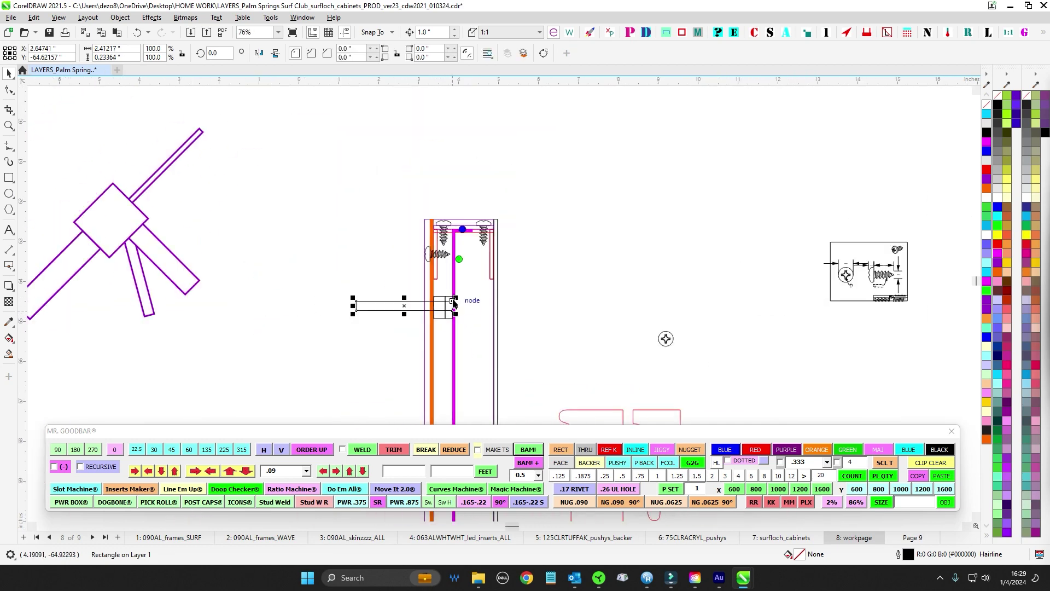
scroll(437, 295, "up", 4)
left_click(429, 293, "shift")
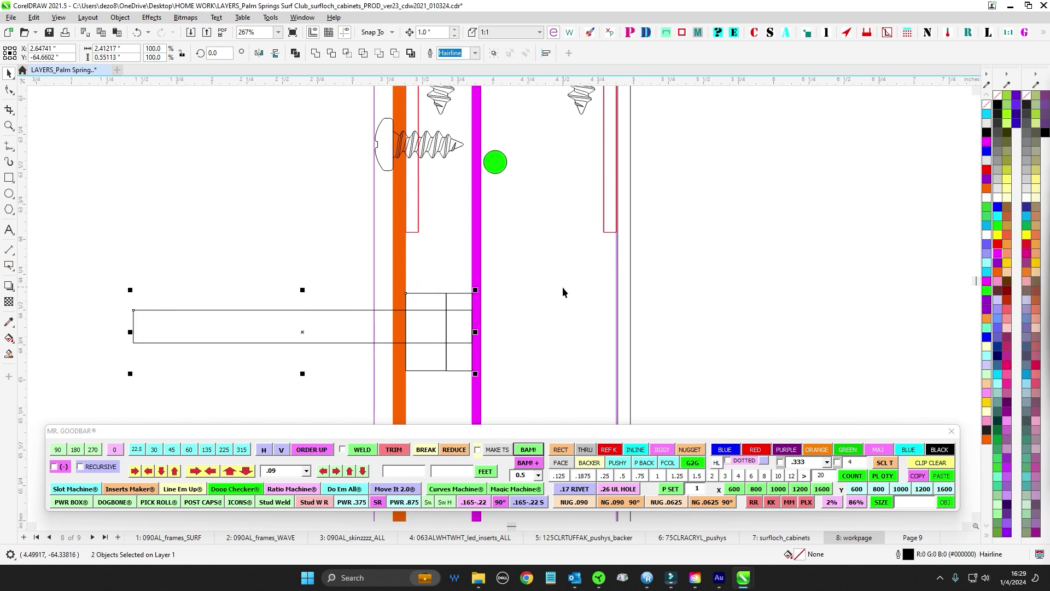
key("e")
left_click(561, 287)
left_click(427, 316)
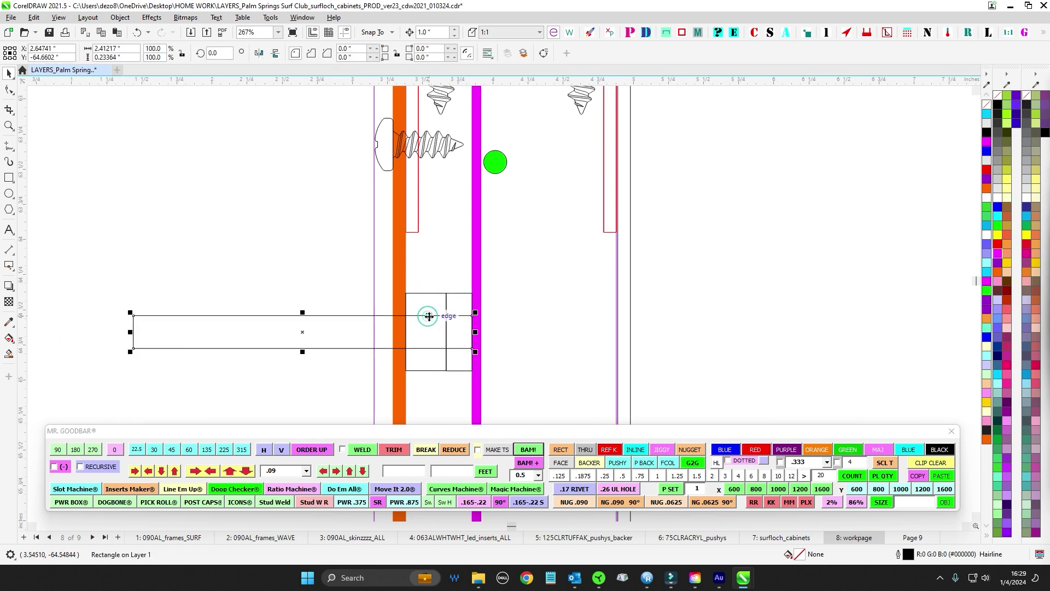
Step: Examine how the centred stud and its blocks fit between the orange and magenta strips, and clear the selection
scroll(482, 313, "down", 2)
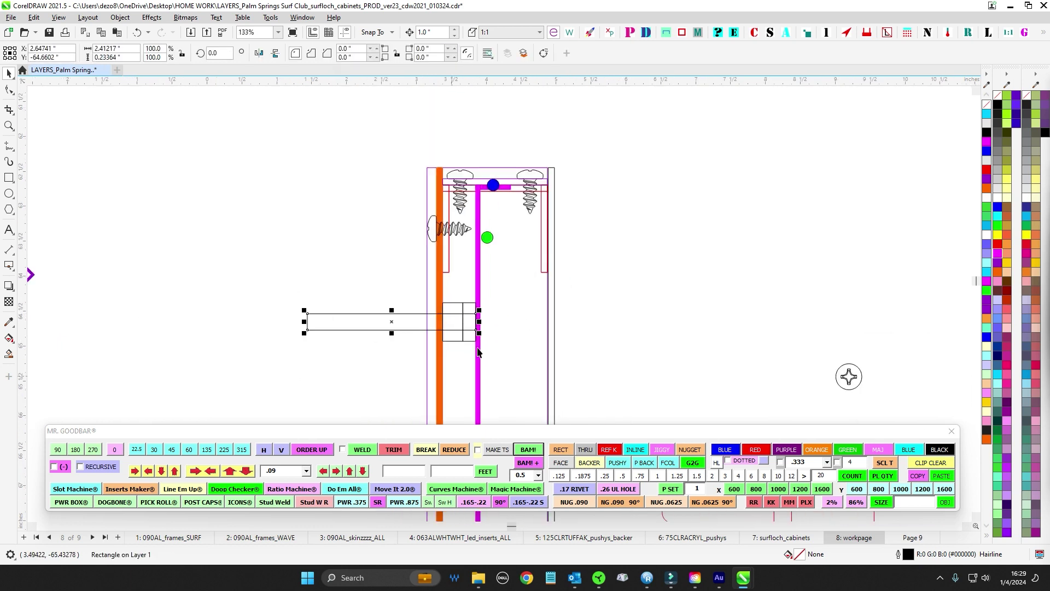
scroll(508, 360, "up", 1)
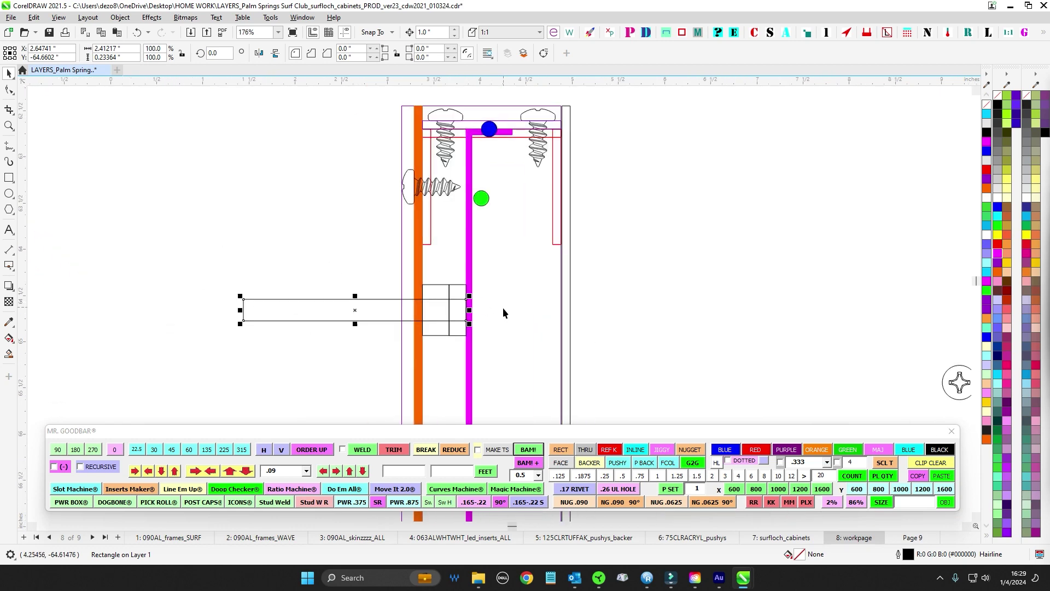
scroll(501, 308, "down", 2)
scroll(453, 272, "up", 2)
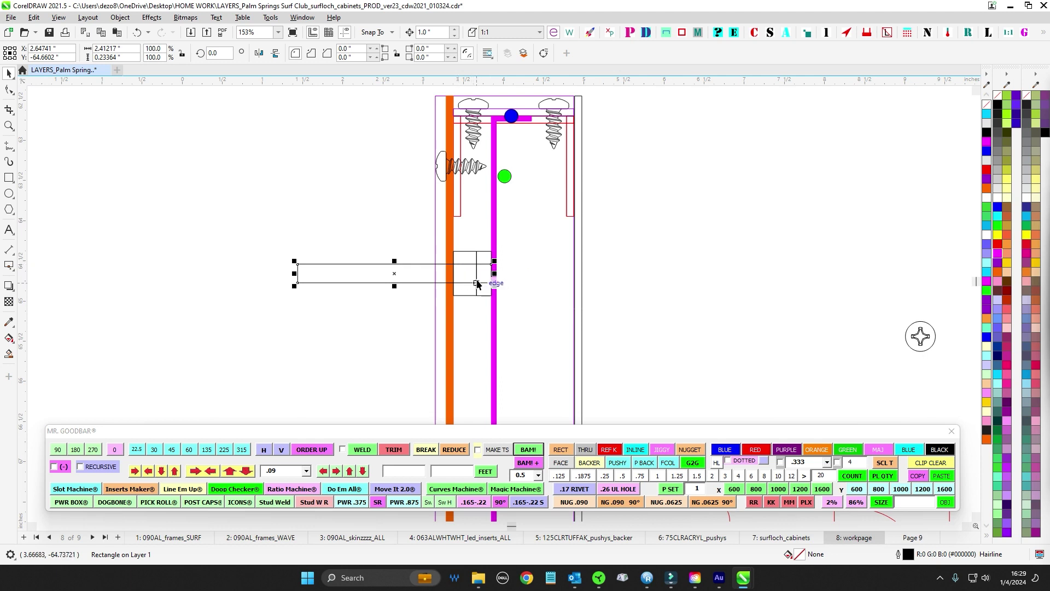
scroll(477, 283, "down", 2)
scroll(552, 304, "up", 1)
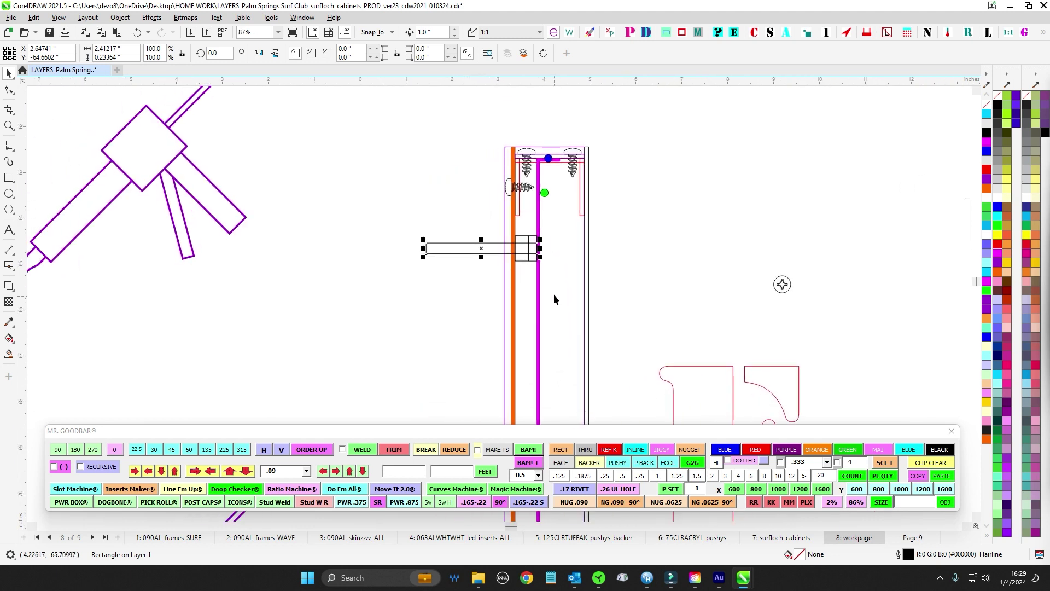
scroll(556, 222, "up", 2)
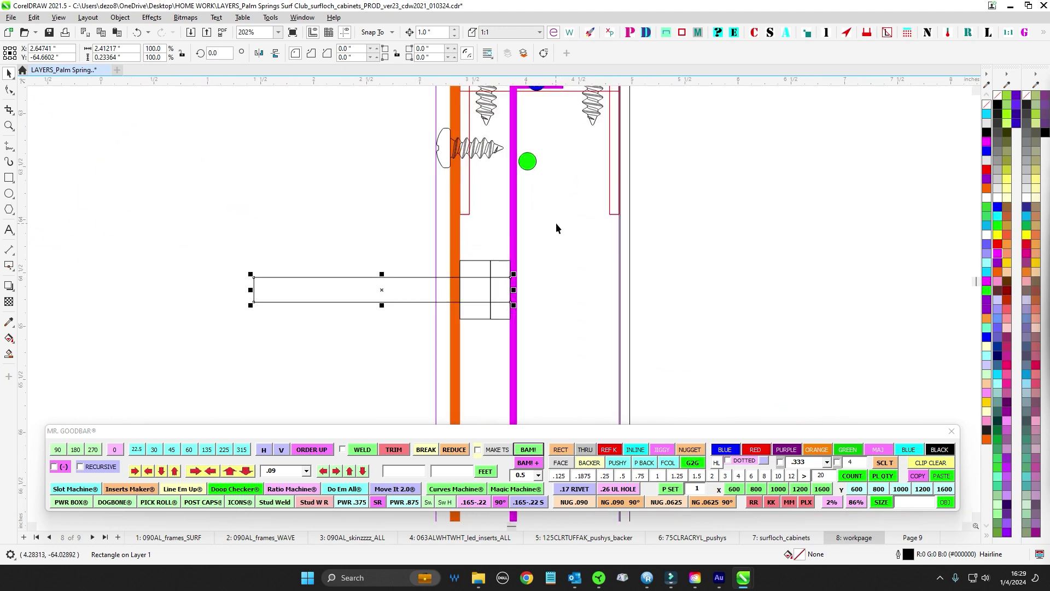
key("Escape")
Step: Find the hex nut reference drawing below the rivnut notes and read its thickness dimension
scroll(543, 252, "down", 4)
scroll(523, 348, "down", 1)
left_click_drag(523, 349, 699, 89)
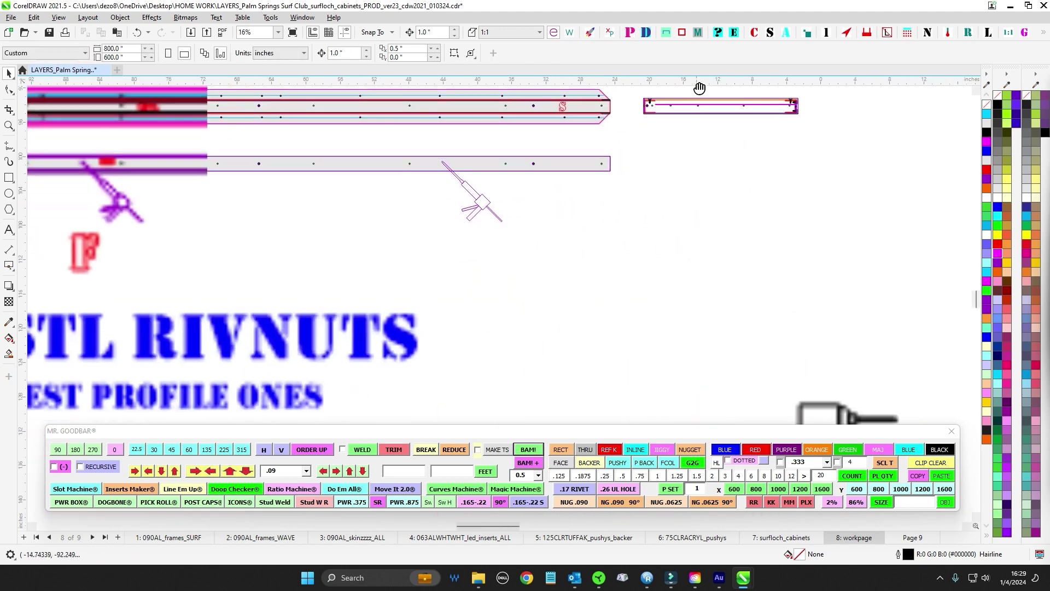
left_click_drag(579, 316, 759, 68)
scroll(307, 203, "up", 3)
scroll(249, 237, "up", 5)
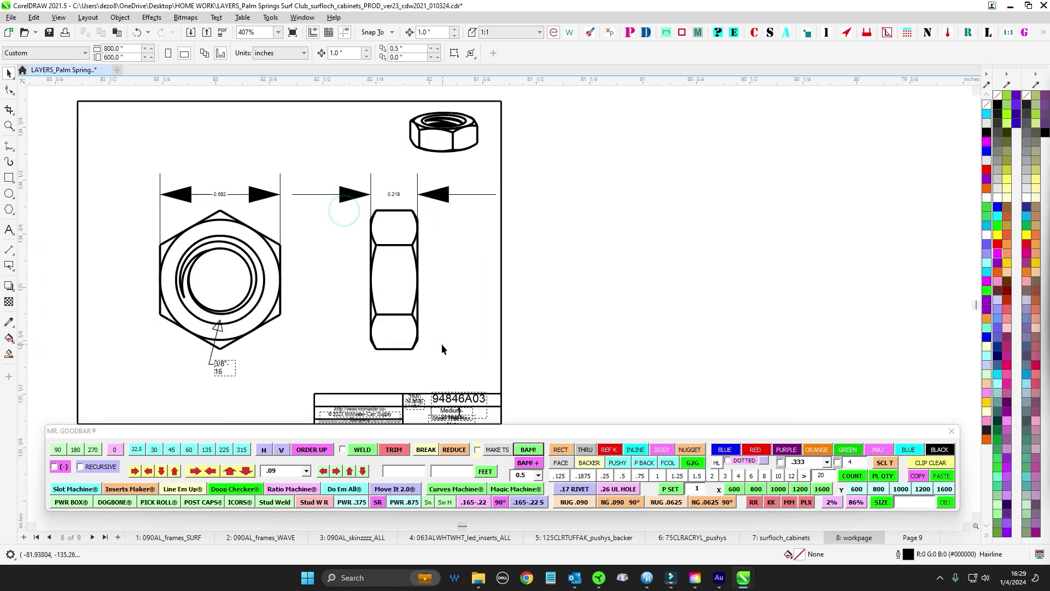
scroll(392, 195, "up", 2)
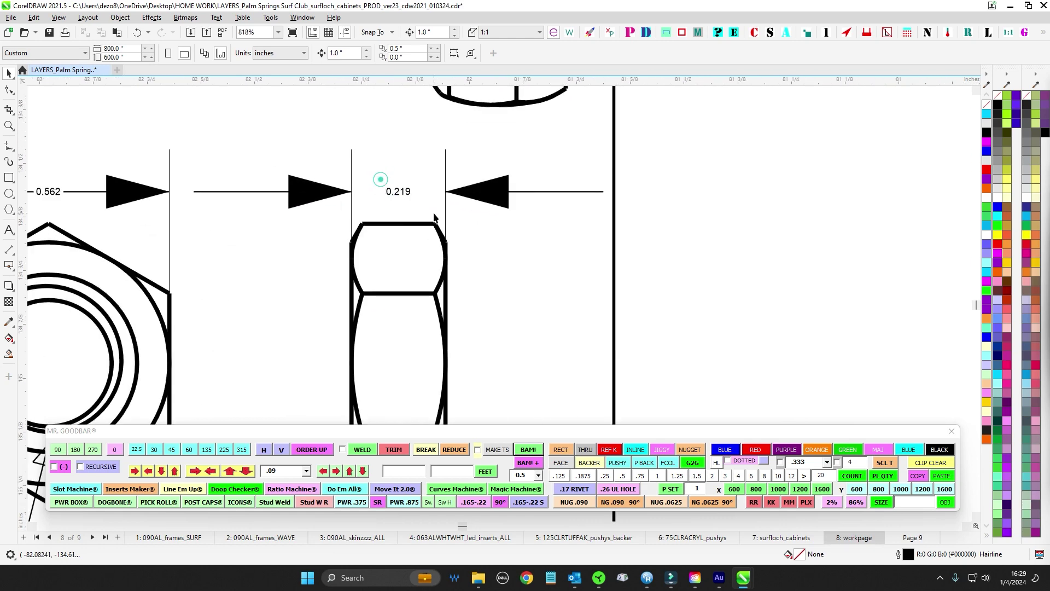
scroll(401, 201, "down", 9)
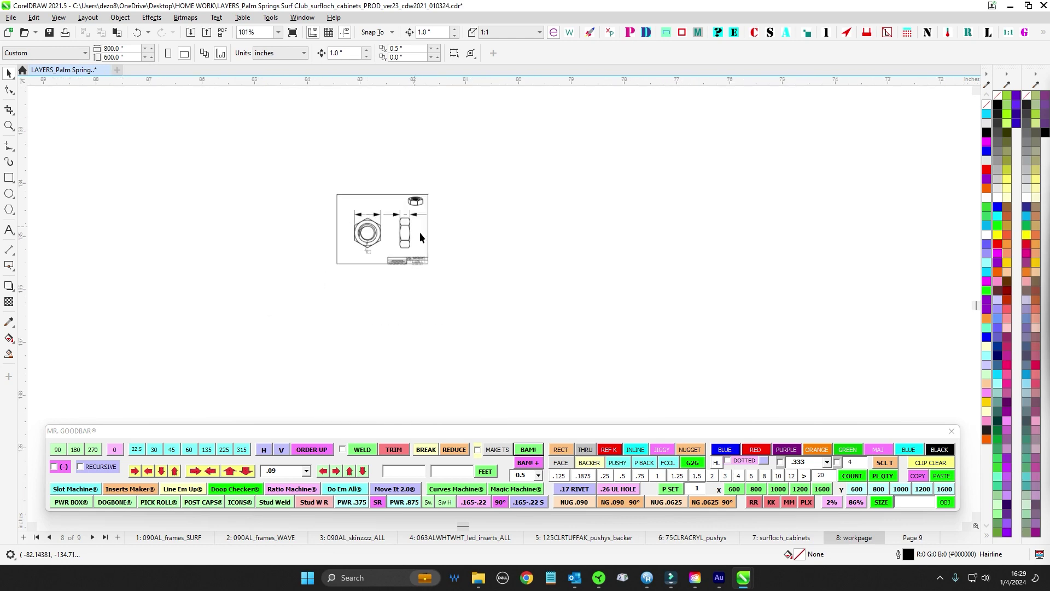
Step: Draw a rectangle about 0.20 by 0.61 inches against the orange strip's outer face and move it 1 inch inward, beyond the magenta strip
left_click_drag(828, 162, 571, 283)
scroll(571, 284, "down", 1)
left_click_drag(728, 135, 441, 333)
scroll(441, 334, "down", 1)
left_click_drag(523, 307, 424, 438)
left_click_drag(621, 230, 499, 327)
scroll(595, 147, "up", 1)
scroll(572, 190, "up", 8)
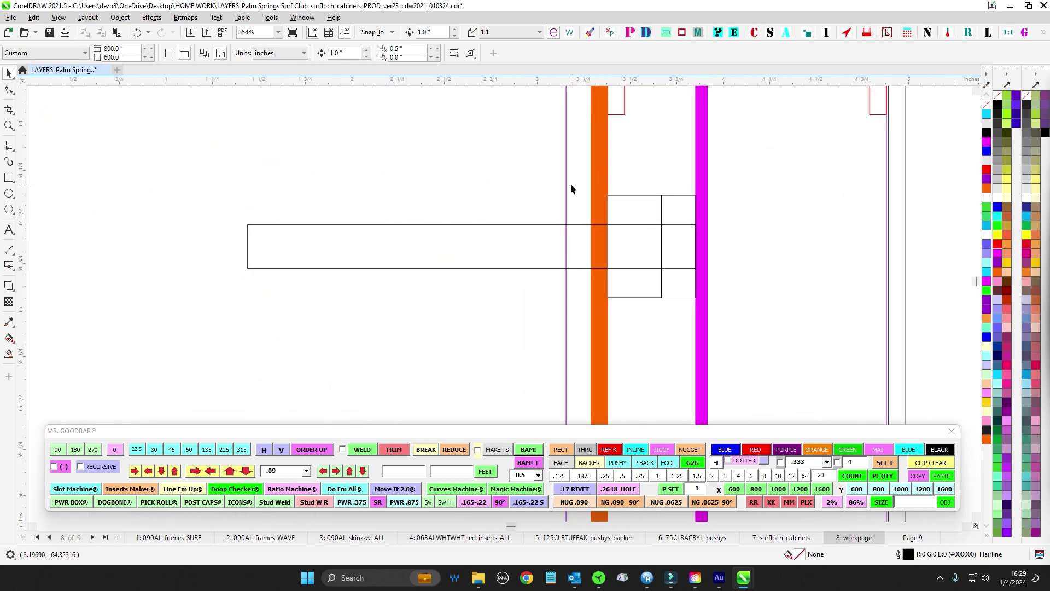
key("F6")
left_click_drag(546, 189, 591, 301)
scroll(546, 244, "up", 1)
left_click_drag(545, 245, 544, 172)
scroll(544, 171, "down", 4)
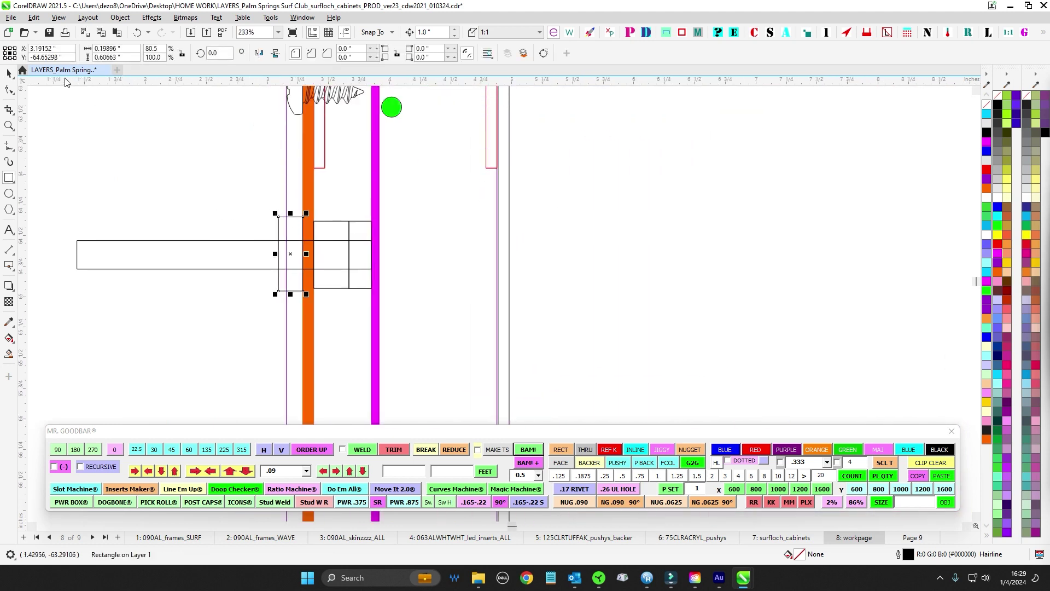
left_click(9, 73)
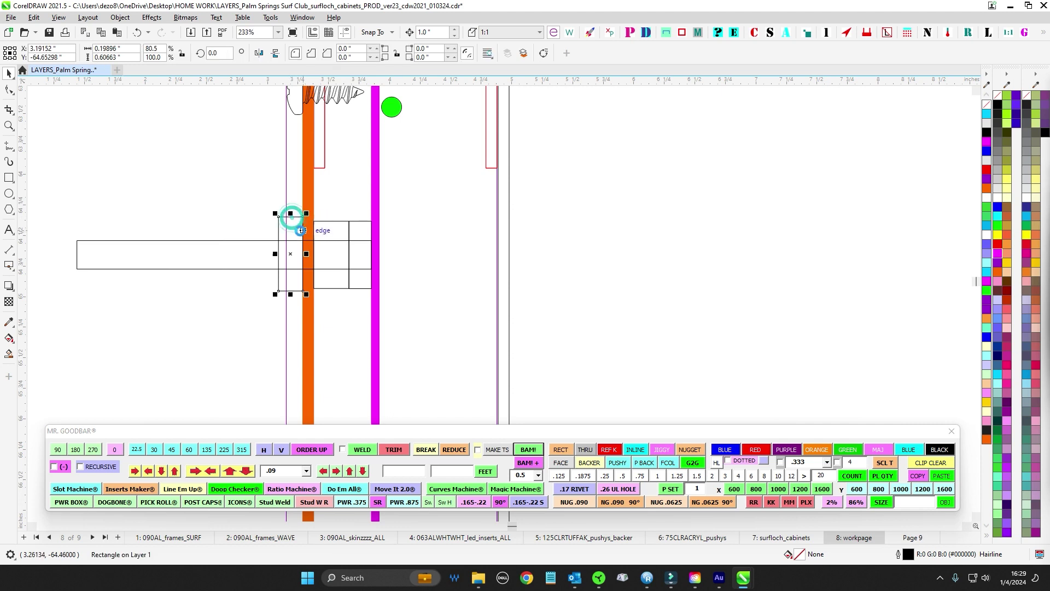
key("Right")
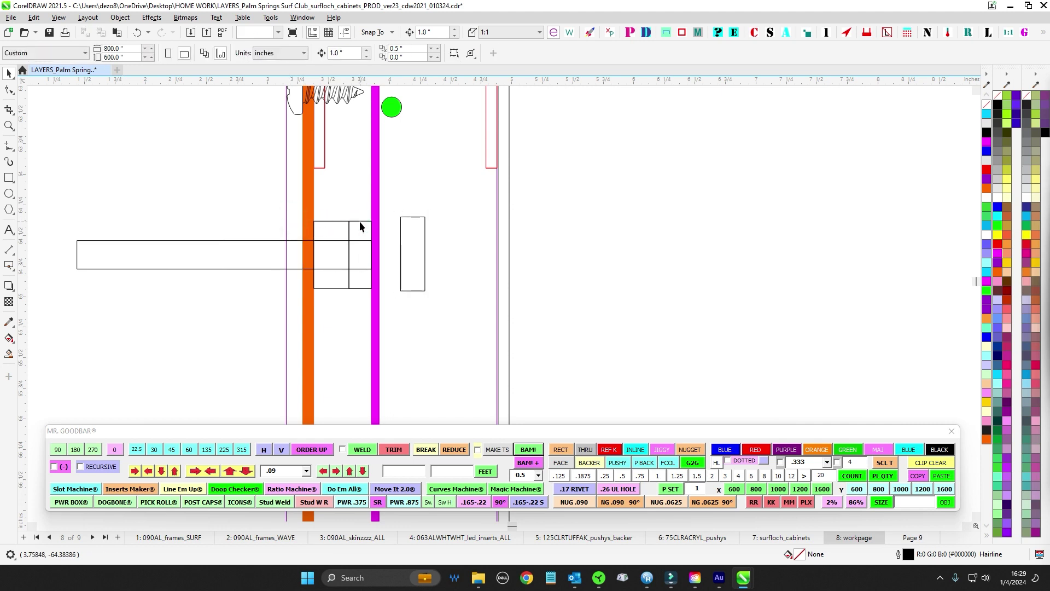
Step: Check the narrower block and the stud's end against the magenta strip and the loose rectangle
left_click(360, 222)
left_click_drag(340, 202, 378, 311)
scroll(381, 249, "up", 2)
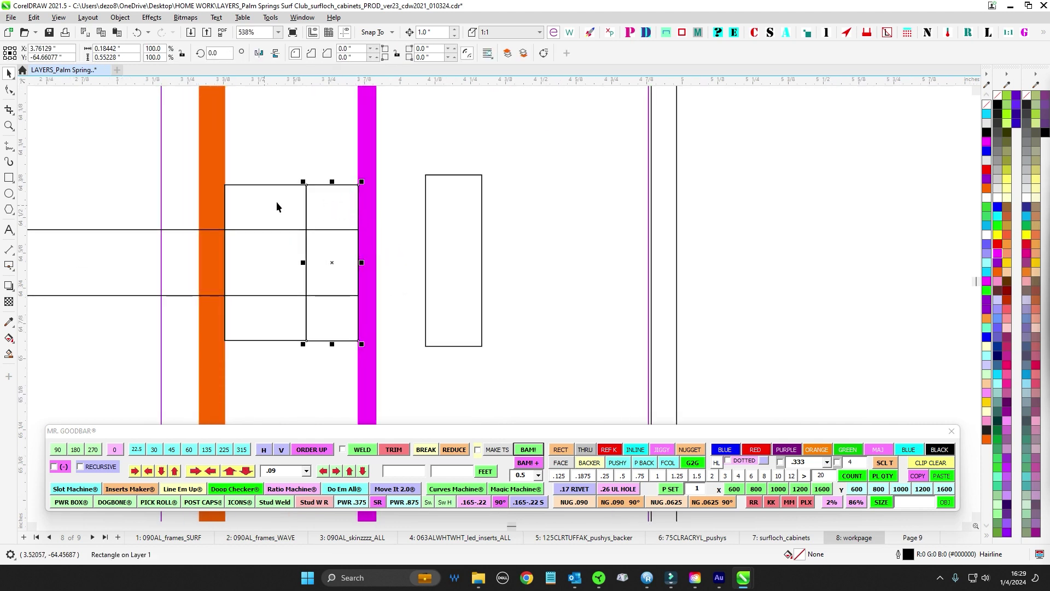
left_click(180, 229)
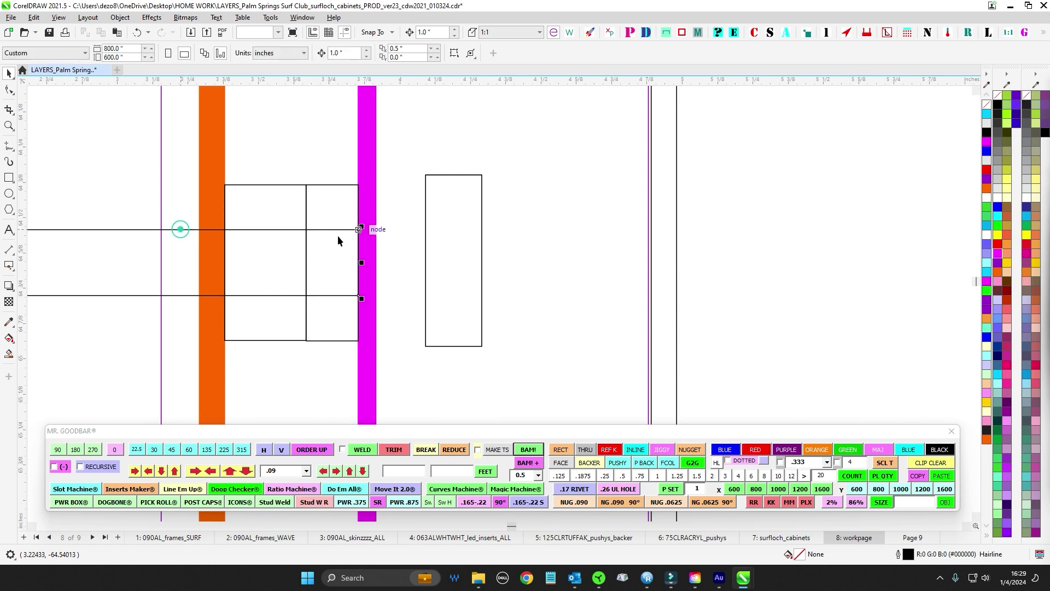
scroll(345, 137, "down", 1)
left_click_drag(287, 141, 379, 292)
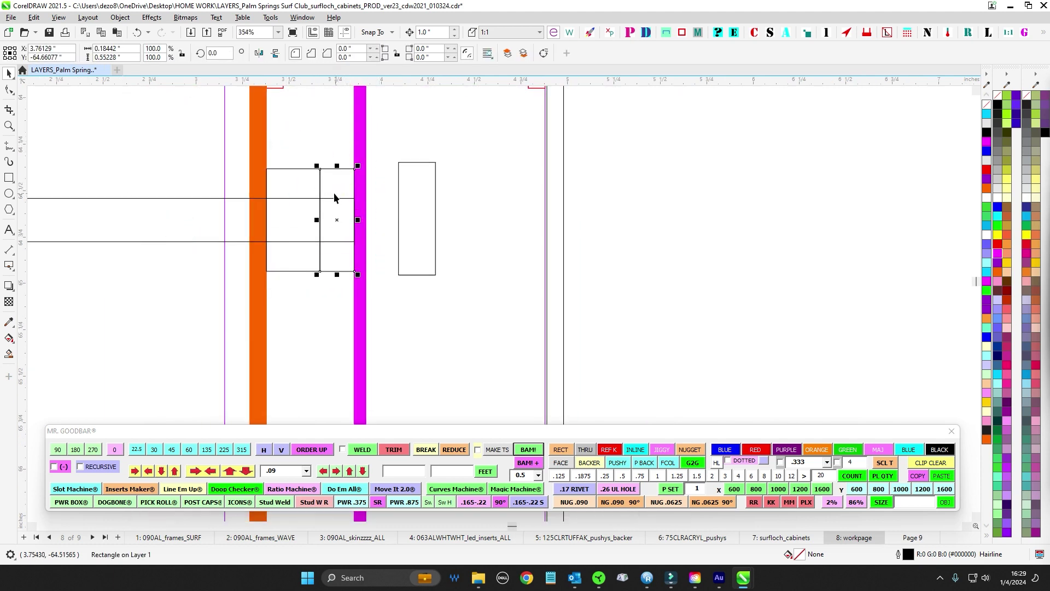
left_click(335, 118)
Step: Shift the stud rectangle 0.1875 inches inward, through the magenta strip
left_click(342, 198)
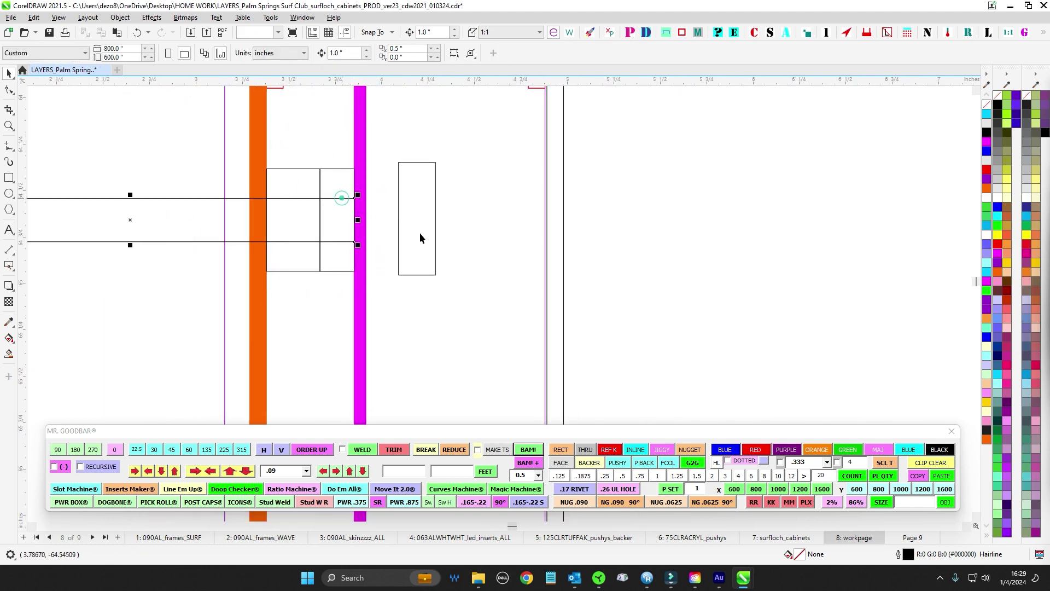
key("Right")
key("Right")
key("Right")
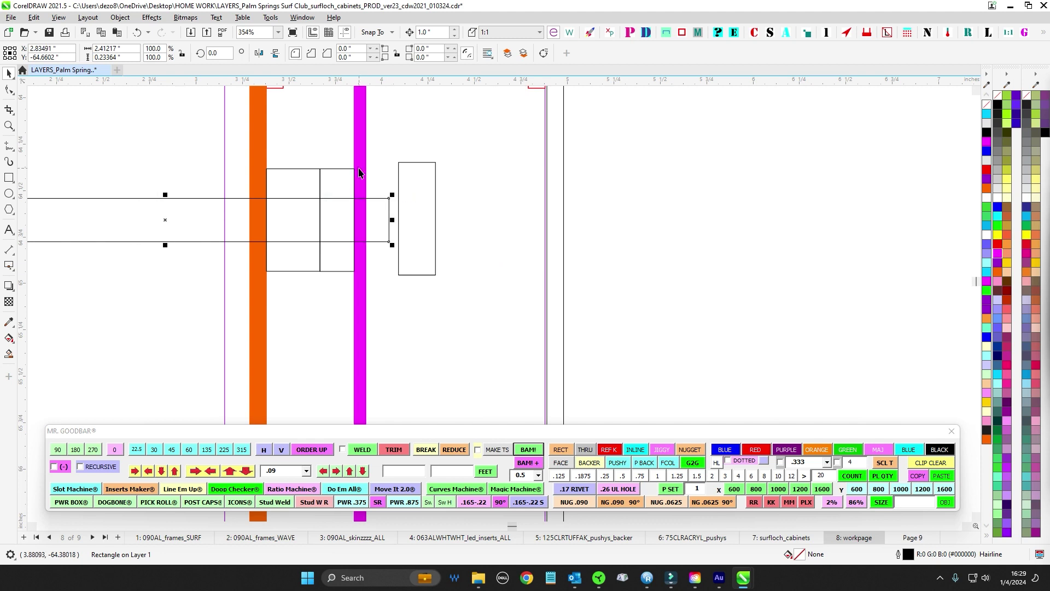
Step: Try shifting the magenta strip inward and return it to its original position against the narrower block
left_click(358, 167)
scroll(464, 285, "down", 2)
key("Right")
key("Right")
key("Right")
key("Right")
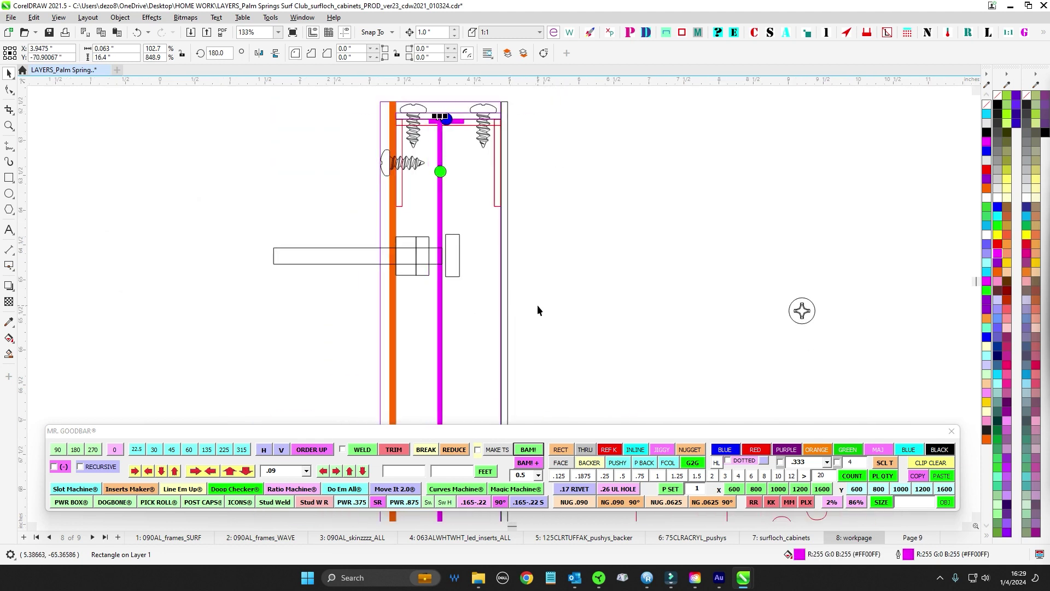
key("Left")
key("Left")
left_click(558, 284)
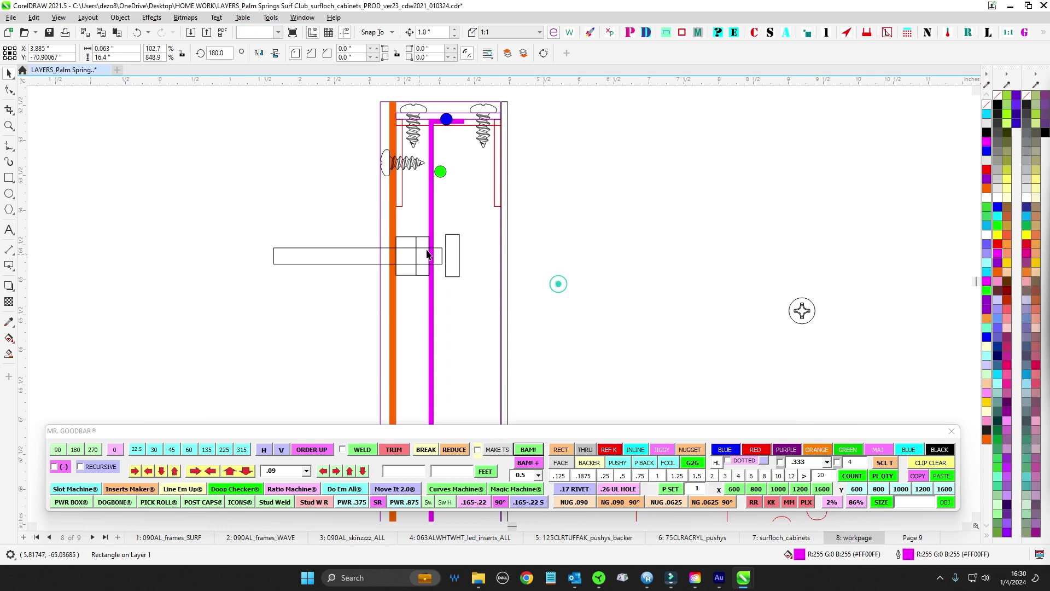
Step: Shorten the stud rectangle to about 2.22 inches by pulling its inner end back to the magenta strip
left_click(438, 254)
scroll(441, 257, "up", 2)
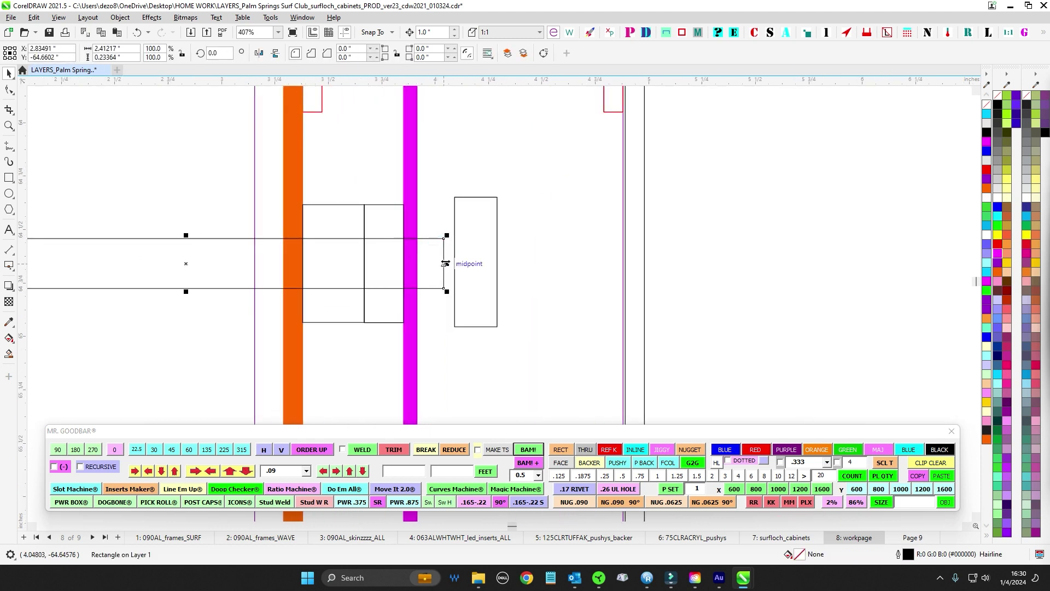
left_click_drag(443, 264, 405, 265)
scroll(451, 240, "down", 1)
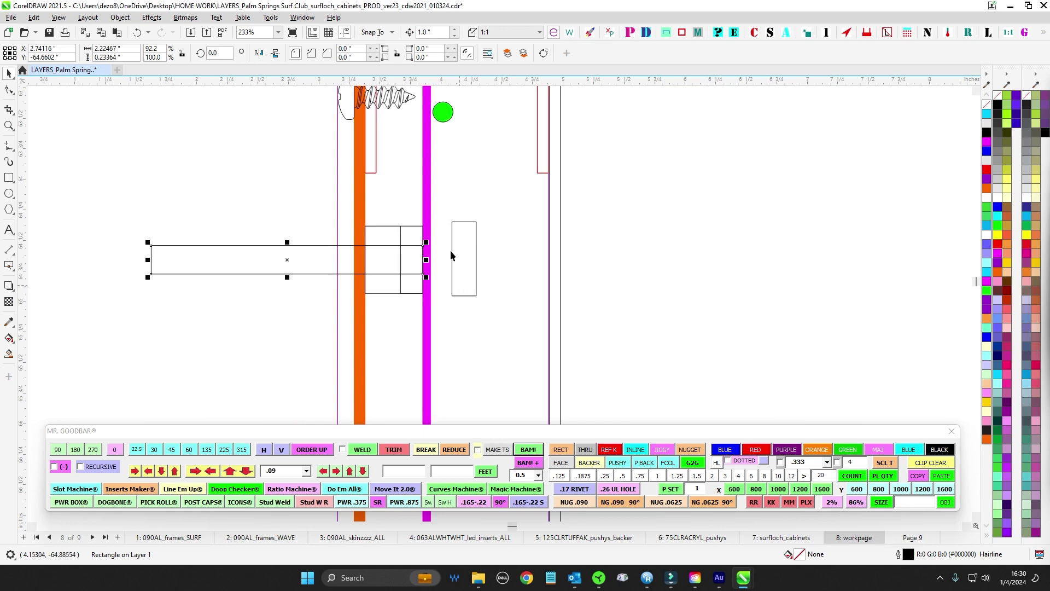
Step: Try moving the magenta strip upward and return it to its original height
left_click(428, 209)
scroll(514, 265, "down", 1)
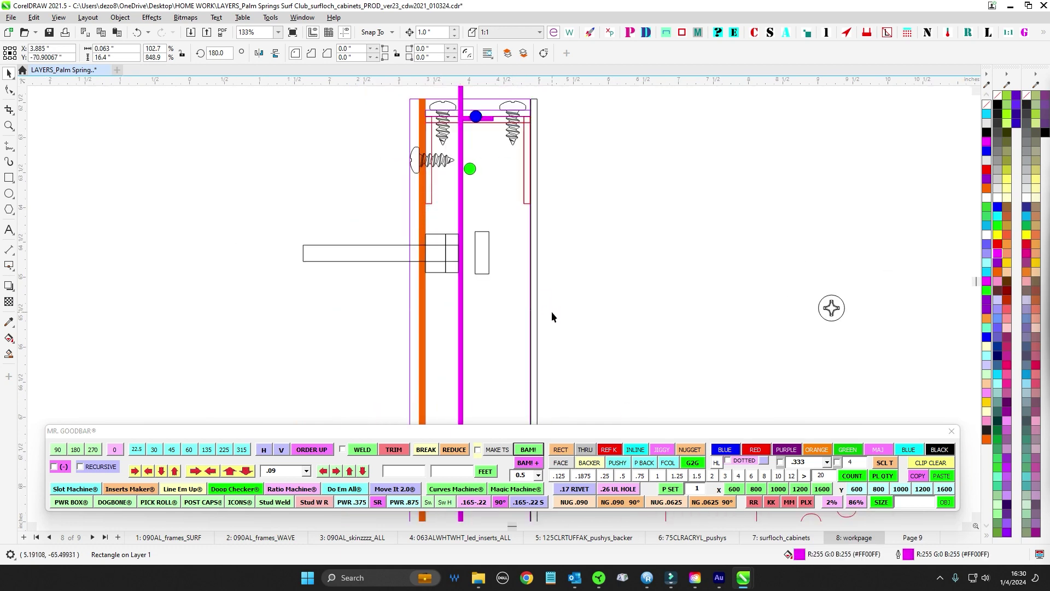
scroll(550, 308, "down", 1)
key("Down")
scroll(523, 347, "up", 2)
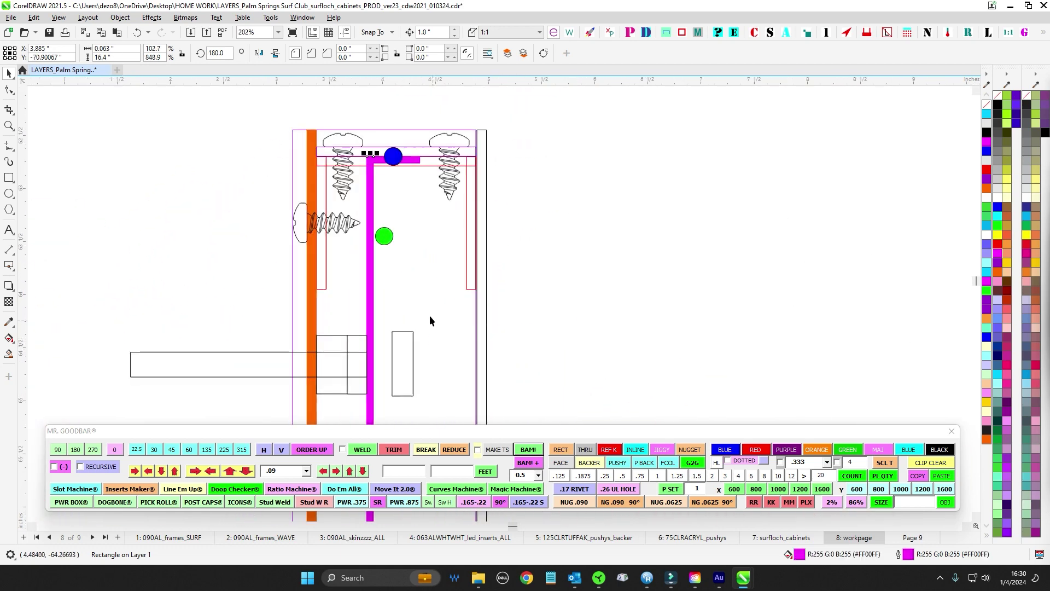
Step: Shift the stud rectangle 0.1875 inches outward so its inner end meets the joint between the two blocks
left_click_drag(429, 314, 557, 226)
left_click(558, 225)
left_click(430, 276)
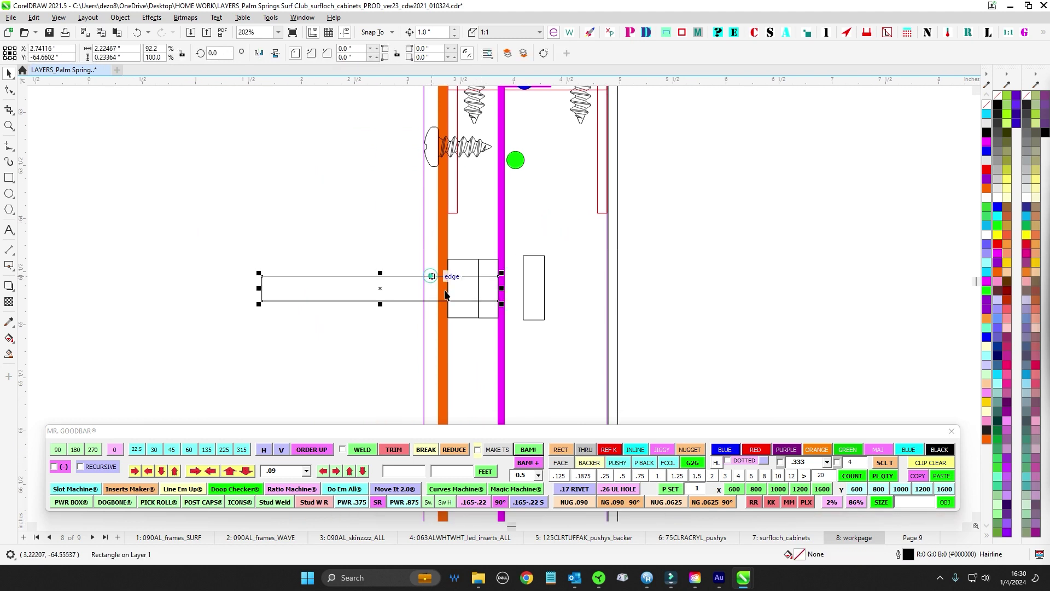
key("Left")
key("Right")
key("ctrl+Left")
key("ctrl+Left")
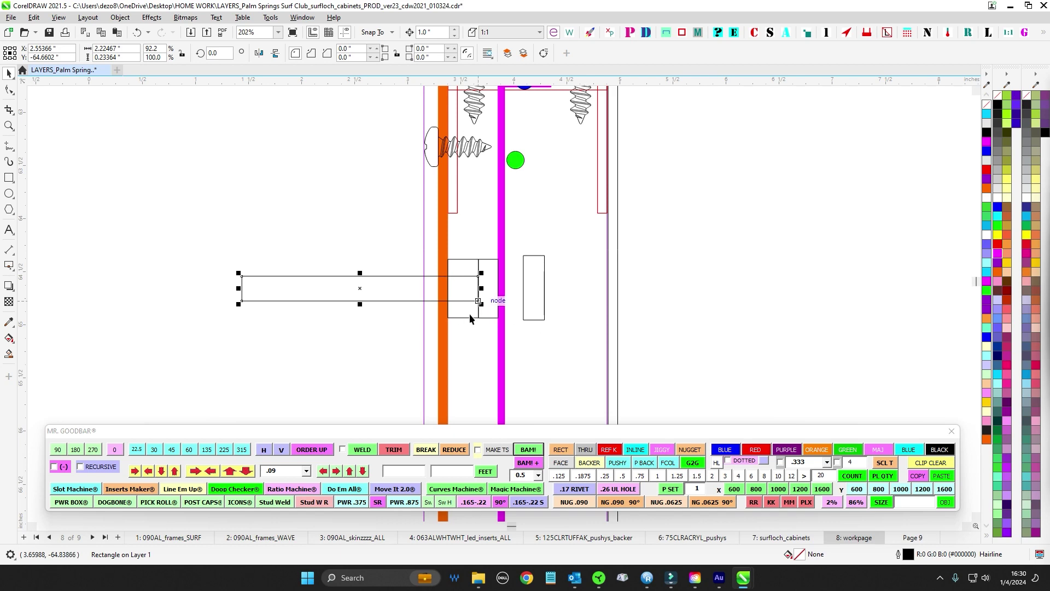
Step: Delete the loose upright rectangle on the inner side of the magenta strip in the end section detail
scroll(492, 318, "down", 3)
mouse_move(495, 274)
left_mouse_down()
mouse_move(477, 327)
mouse_move(492, 281)
left_mouse_up()
key("Delete")
Step: Examine the Surf Loch end section with its stud and nut blocks, the nut reference drawing and the rivnut note
scroll(415, 278, "up", 2)
scroll(413, 280, "down", 7)
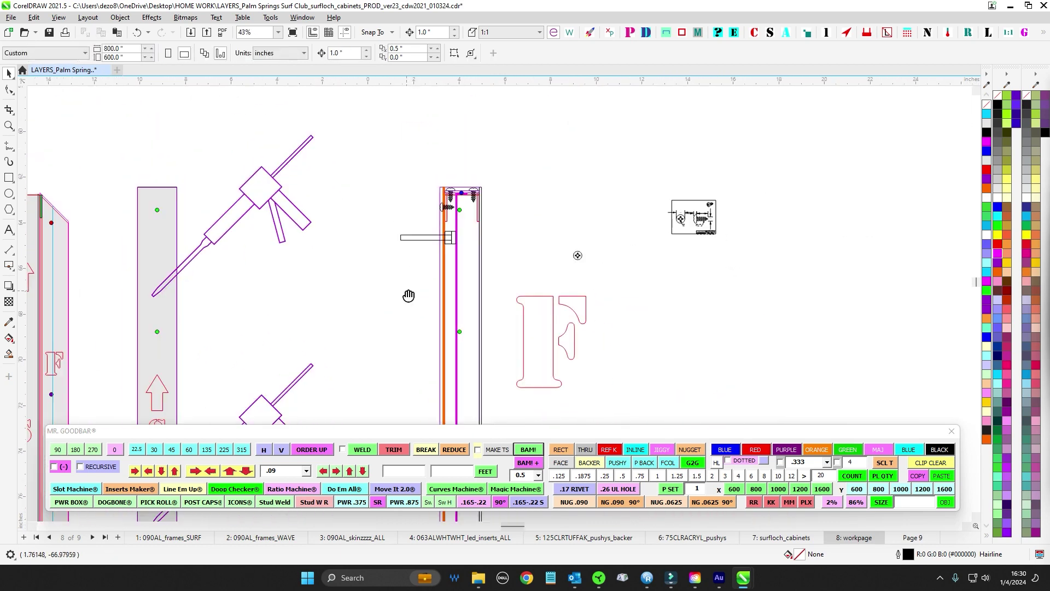
scroll(602, 270, "up", 5)
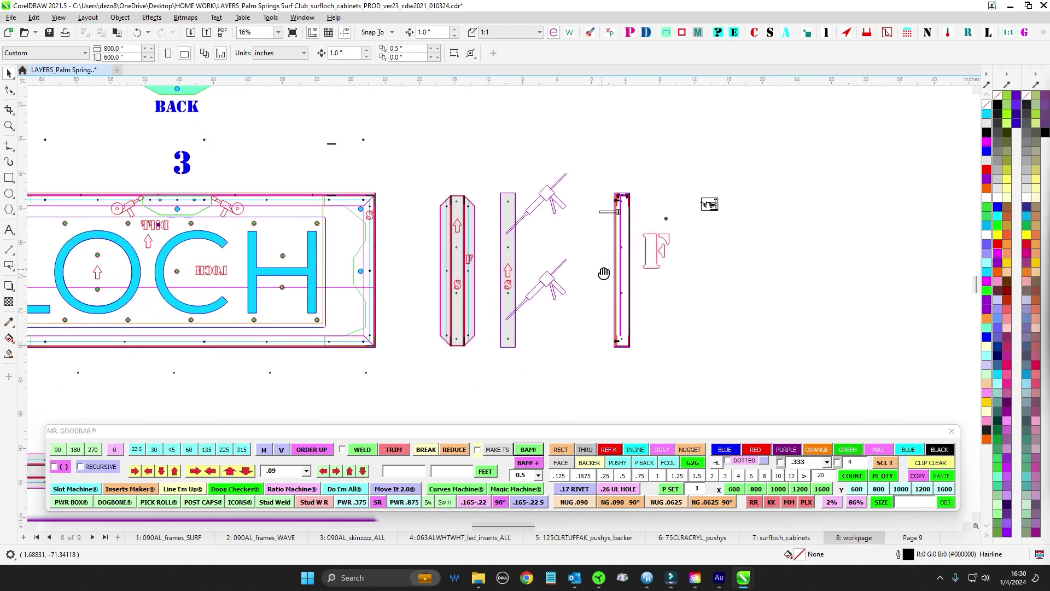
scroll(619, 222, "down", 15)
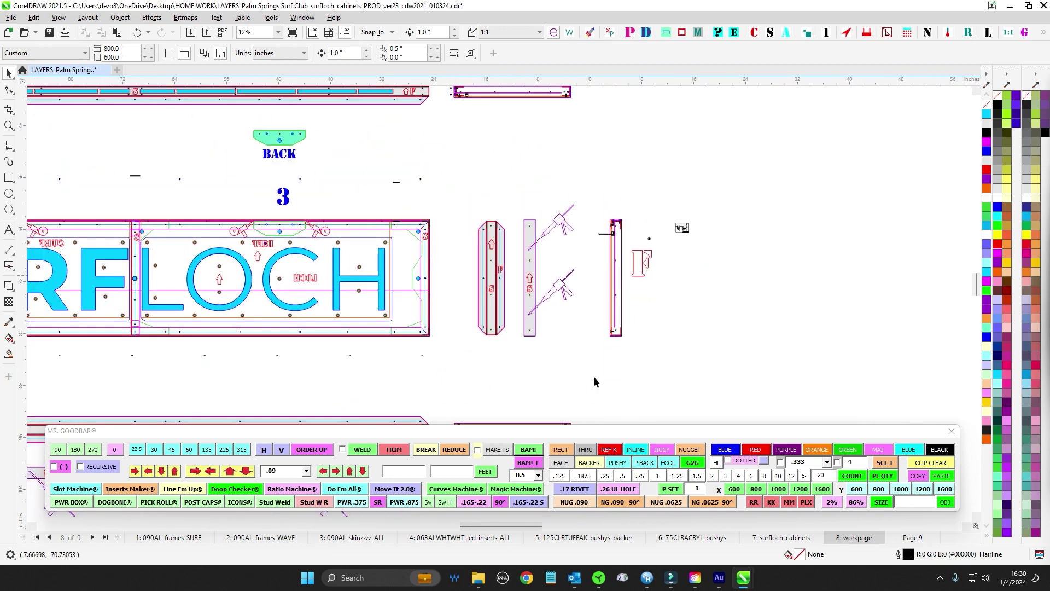
scroll(463, 235, "up", 6)
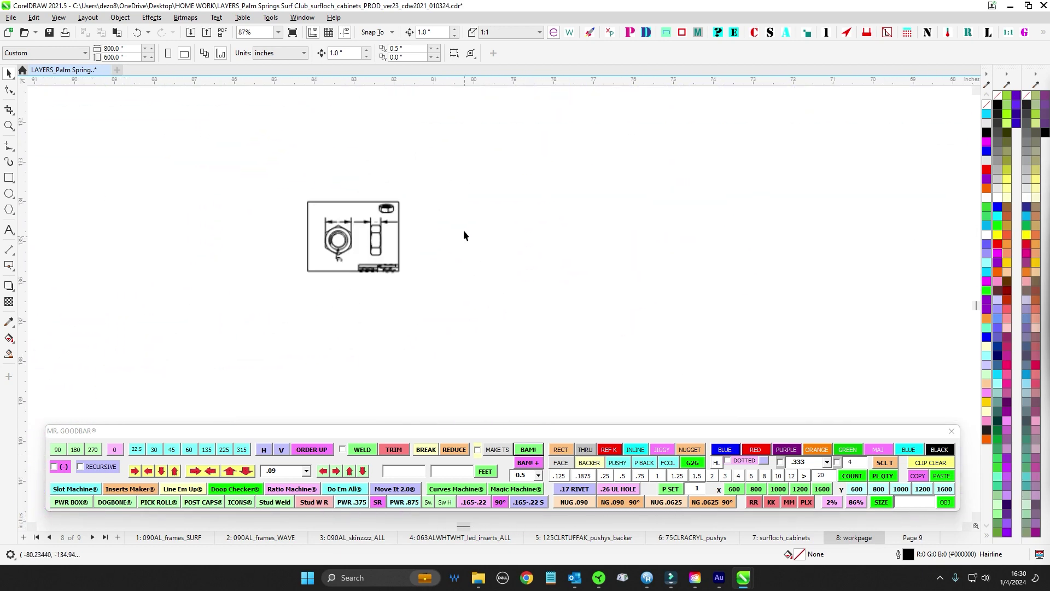
scroll(433, 304, "down", 10)
left_click_drag(547, 331, 441, 370)
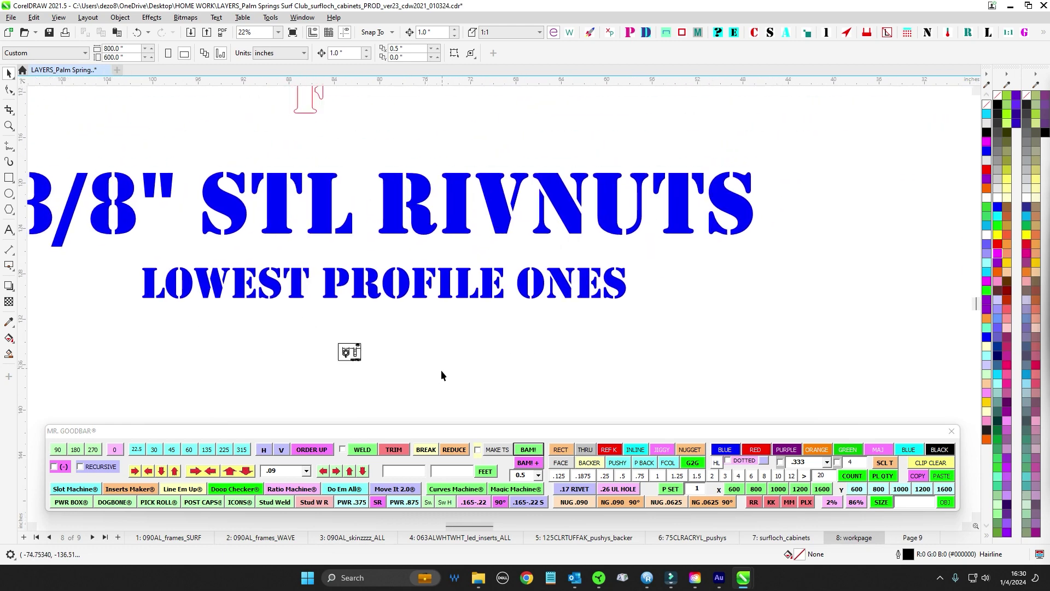
scroll(492, 323, "down", 3)
left_click_drag(586, 224, 224, 473)
scroll(618, 164, "up", 8)
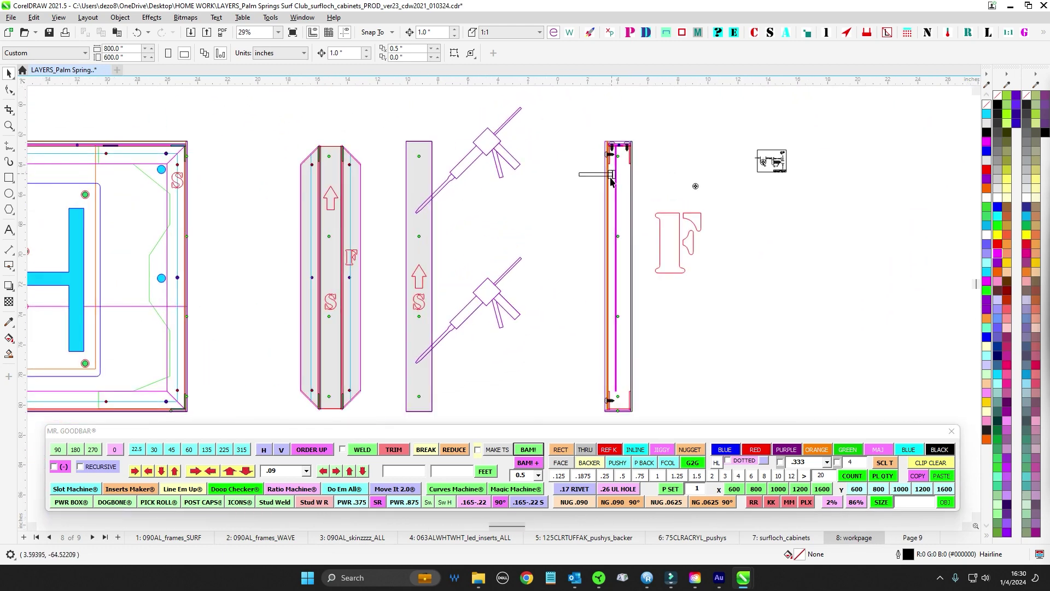
scroll(627, 166, "up", 3)
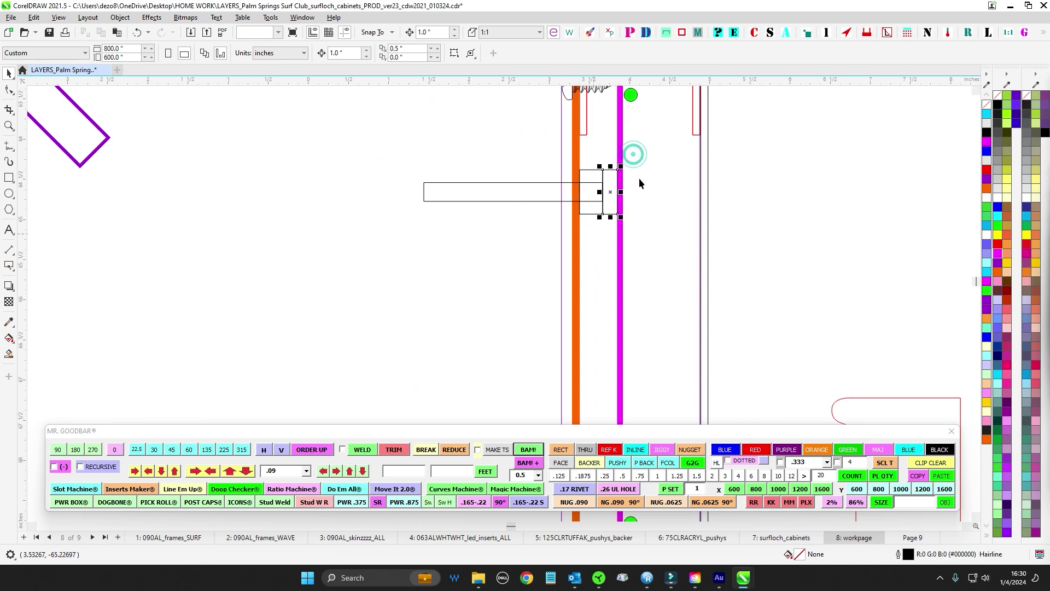
scroll(644, 169, "down", 2)
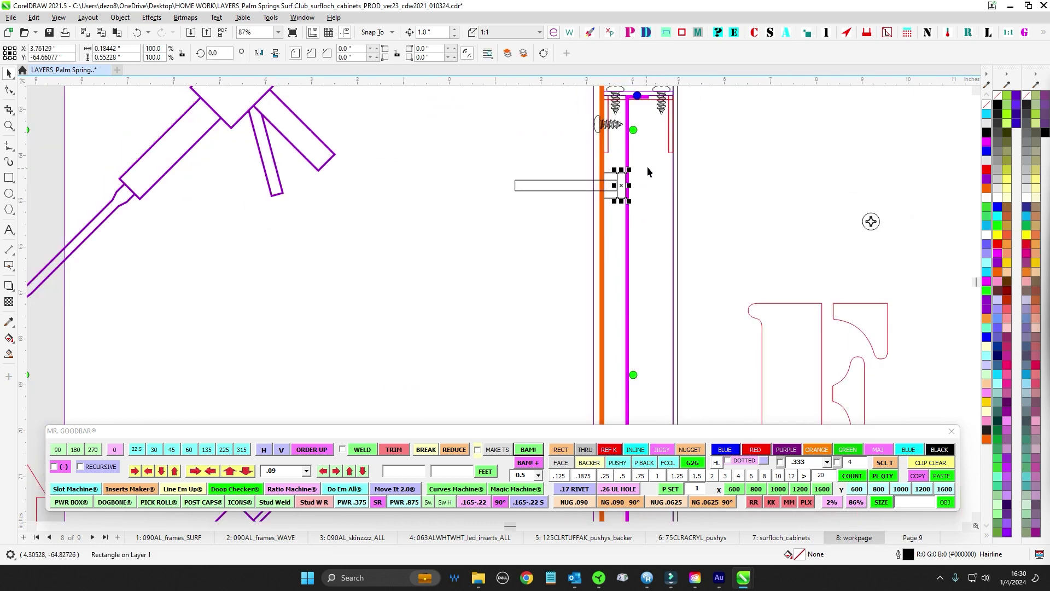
left_click(648, 171)
Step: Examine the Wave Systems back panels, numbered letter faces and cabinet side strips on the work page
scroll(648, 172, "down", 8)
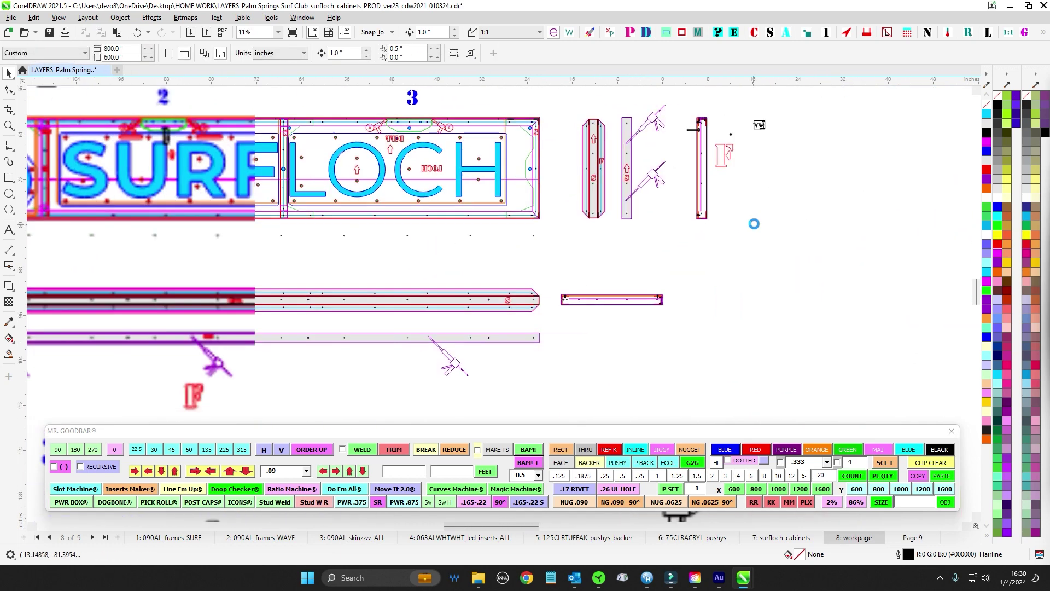
scroll(754, 224, "down", 2)
left_click_drag(795, 295, 468, 115)
left_click_drag(503, 205, 594, 150)
scroll(584, 202, "up", 1)
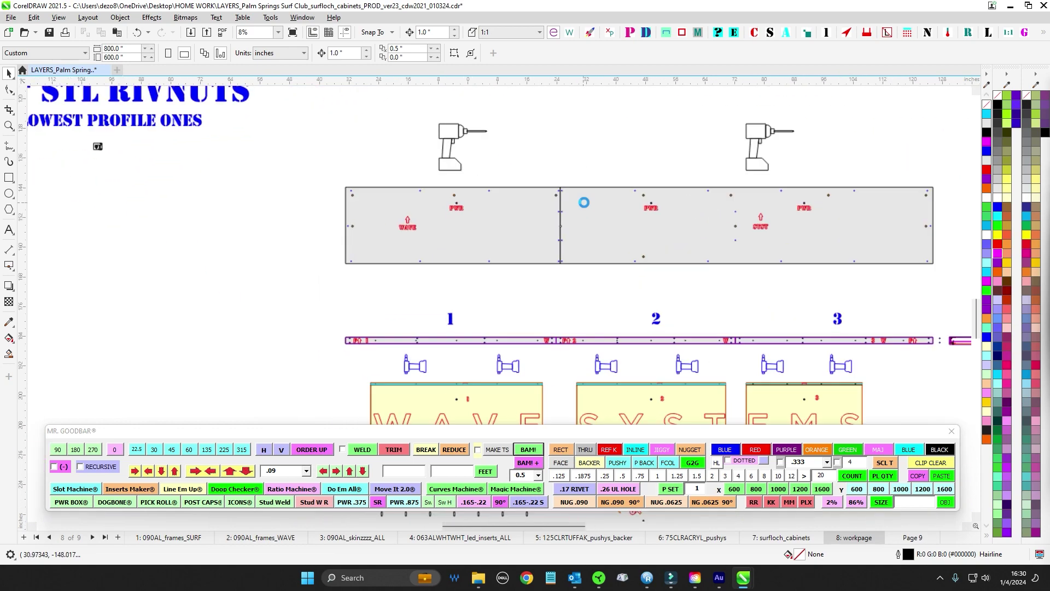
scroll(585, 203, "up", 2)
scroll(572, 189, "down", 3)
left_click_drag(546, 258, 350, 227)
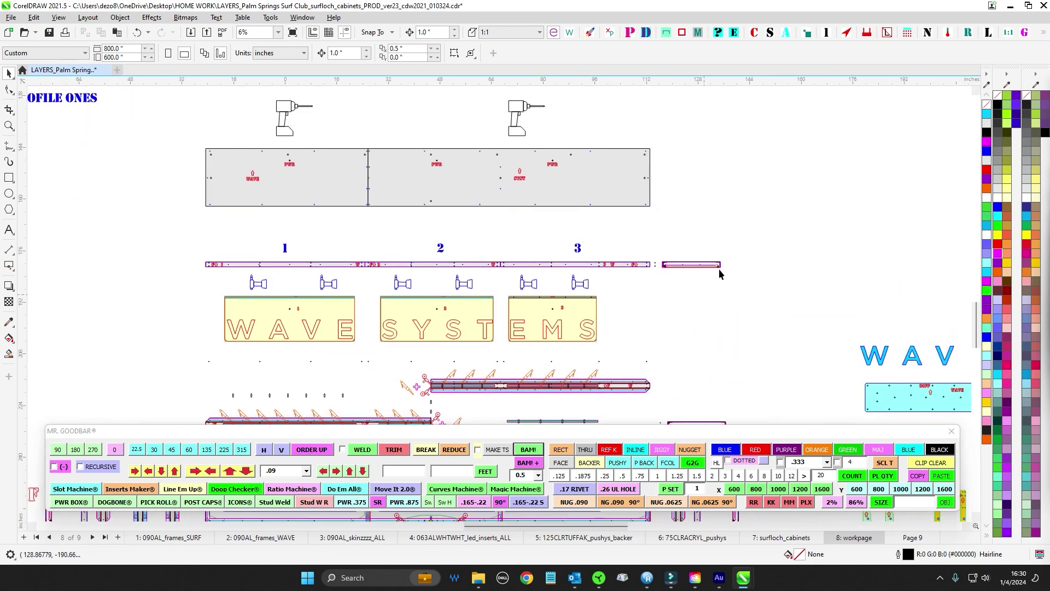
scroll(332, 331, "up", 4)
left_click_drag(439, 367, 419, 154)
scroll(419, 154, "up", 1)
left_click_drag(733, 289, 571, 148)
scroll(570, 148, "down", 2)
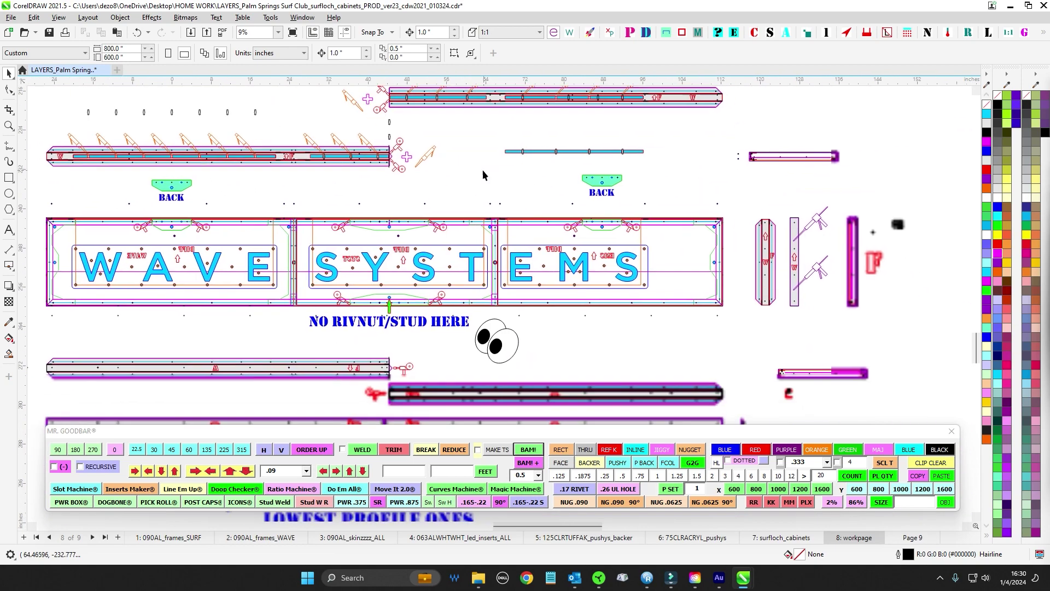
Step: Examine the Wave Systems cabinet's no-rivnut note, mirrored back panels, letter inserts and coloured bracket parts
left_click_drag(709, 346, 848, 285)
scroll(631, 319, "down", 2)
left_click_drag(825, 371, 924, 333)
left_click_drag(401, 250, 453, 321)
left_click_drag(530, 224, 321, 140)
scroll(383, 227, "down", 1)
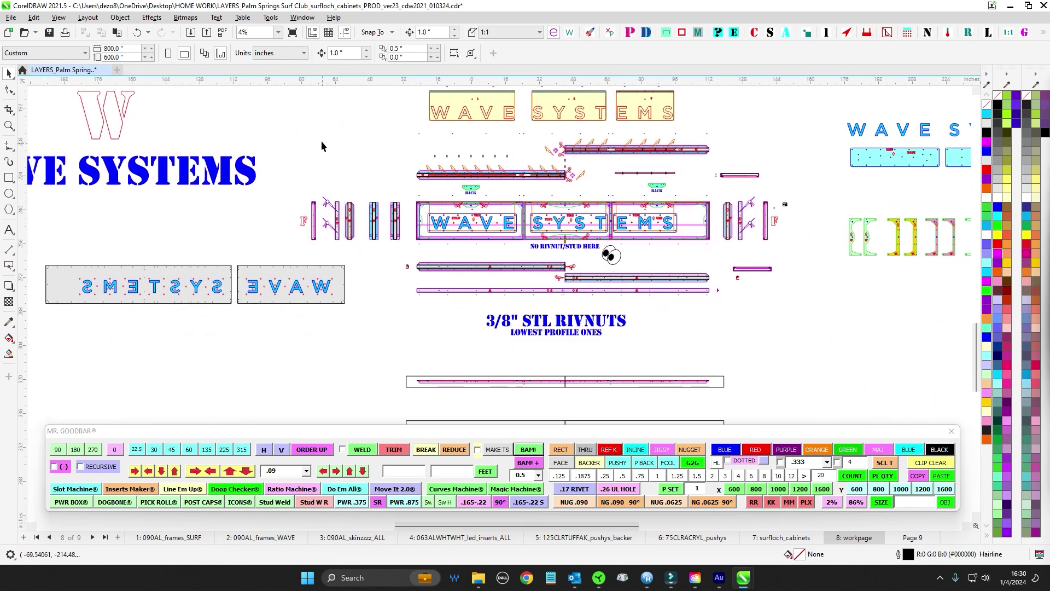
left_click_drag(425, 310, 379, 225)
left_click_drag(866, 239, 668, 405)
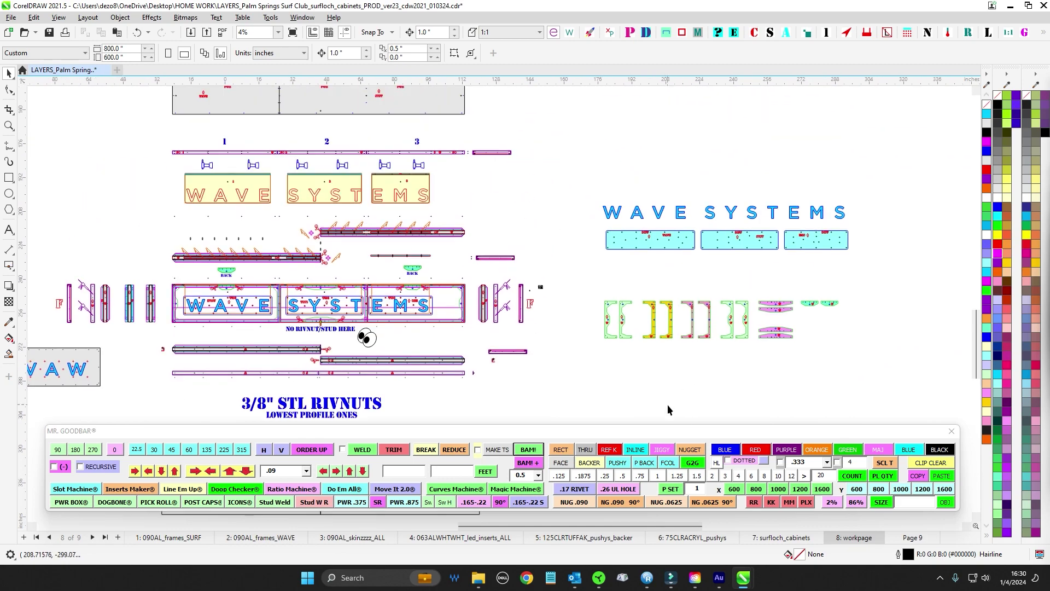
scroll(707, 288, "up", 4)
scroll(707, 282, "down", 2)
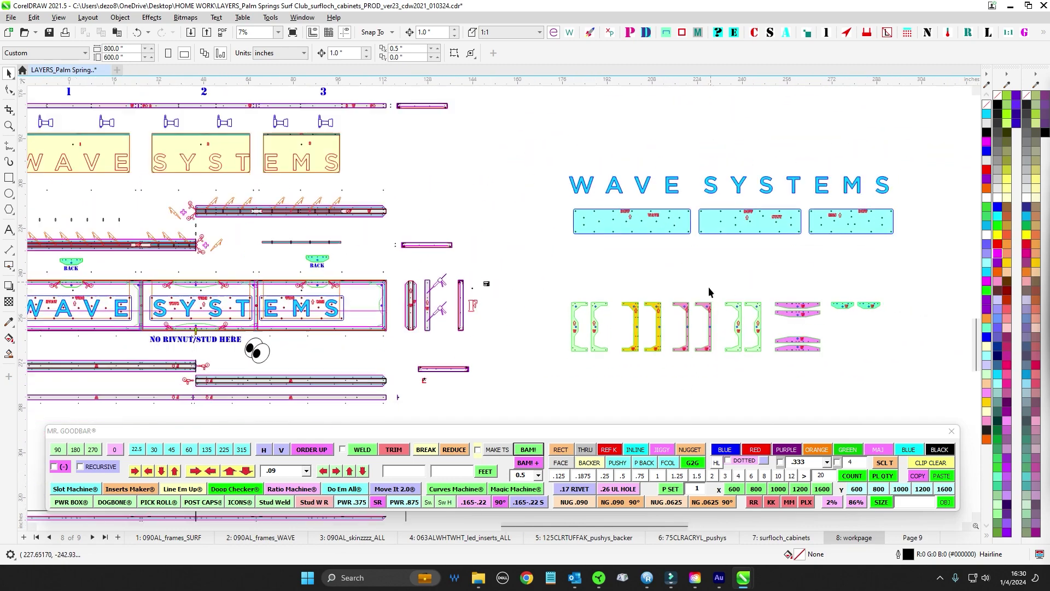
Step: Return to the Surf Loch layout and select the red stencil letter S above the SURF LOCH title
left_click_drag(431, 151, 693, 272)
scroll(693, 272, "down", 1)
left_click_drag(717, 211, 762, 307)
left_click_drag(525, 227, 746, 251)
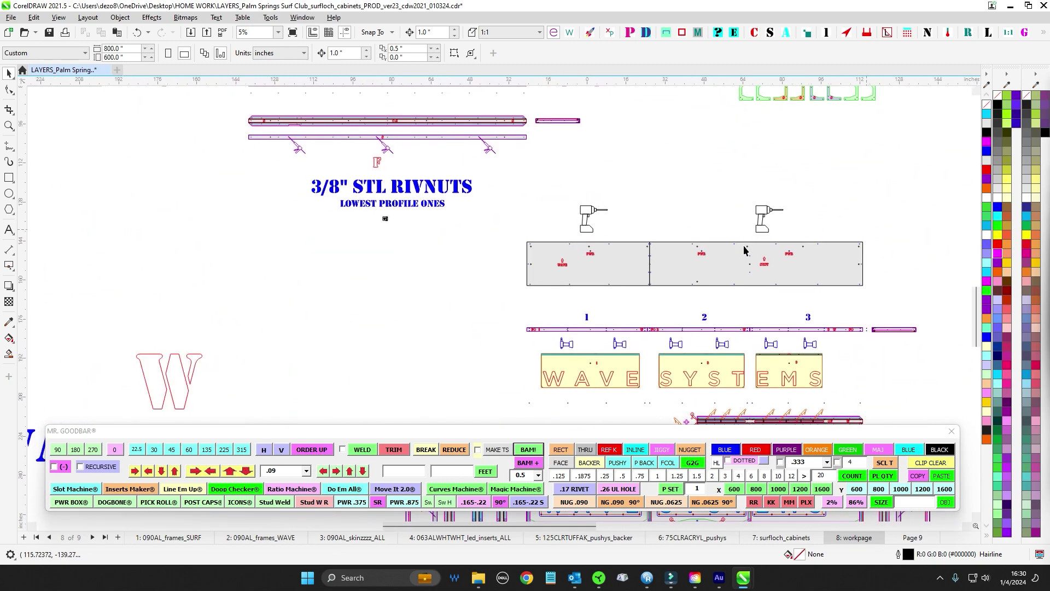
left_click_drag(412, 268, 398, 410)
left_click_drag(327, 371, 559, 389)
left_click_drag(304, 148, 262, 282)
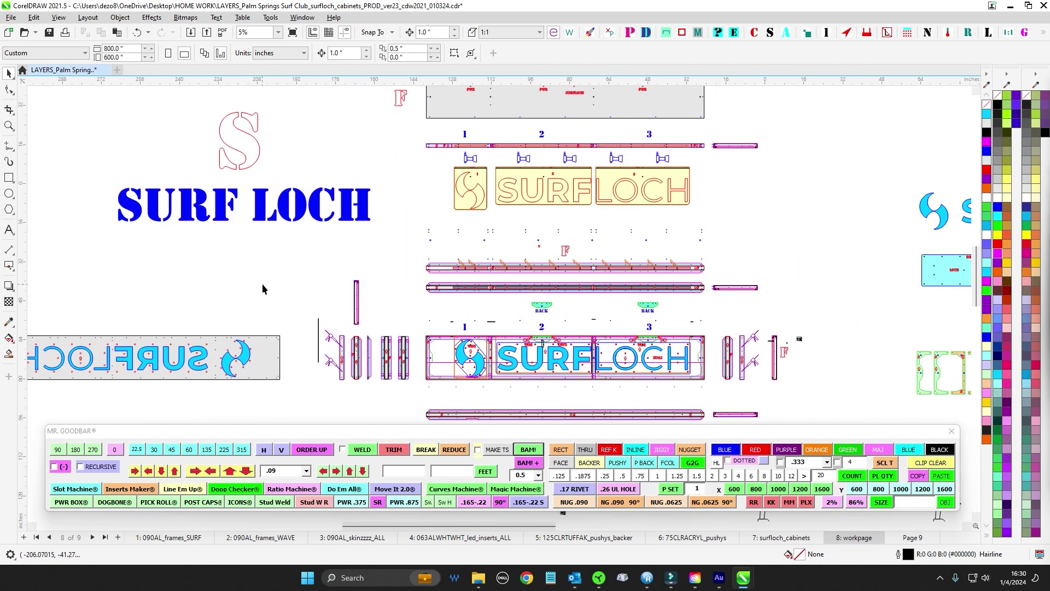
left_click_drag(342, 134, 296, 217)
scroll(293, 216, "down", 1)
scroll(280, 231, "up", 1)
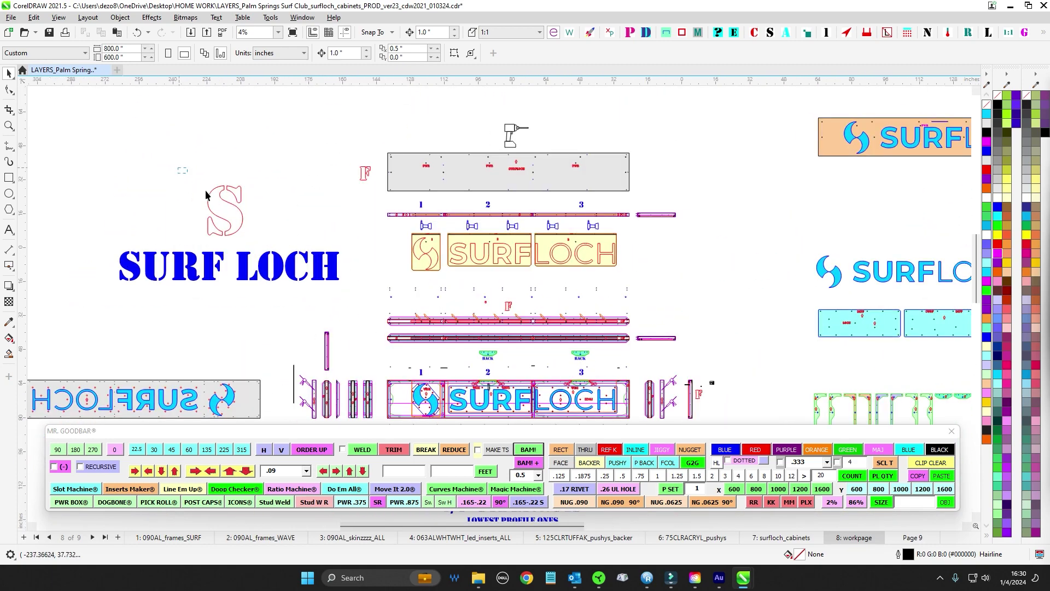
left_click_drag(178, 168, 293, 264)
scroll(568, 253, "down", 1)
Step: Select the red stencil letter W above the WAVE SYSTEMS title
left_click_drag(631, 268, 547, 71)
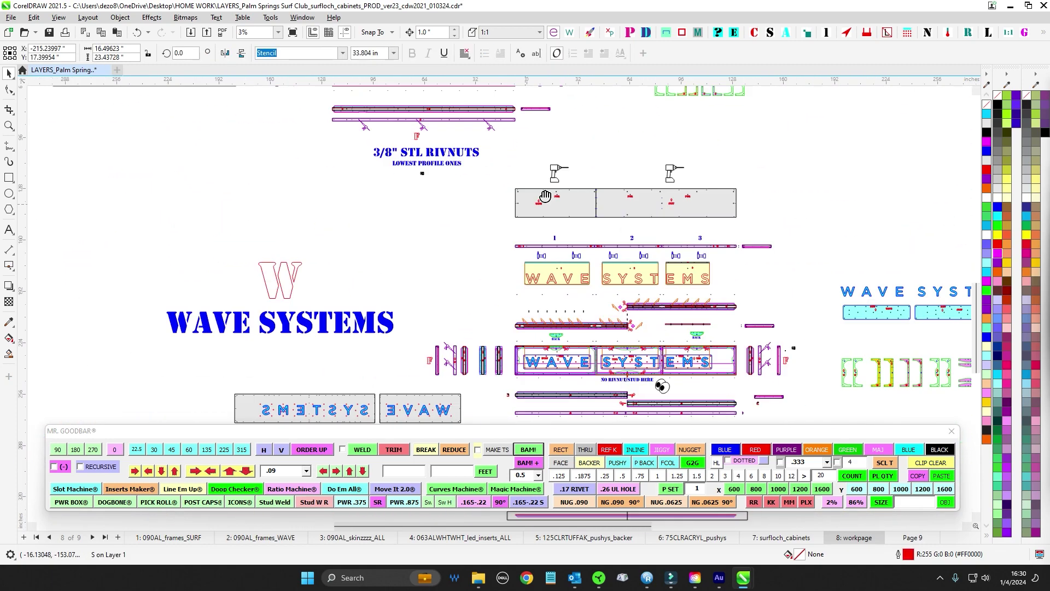
scroll(285, 270, "up", 2)
left_click_drag(220, 217, 409, 332)
scroll(487, 297, "down", 2)
left_click_drag(557, 359, 274, 270)
Step: Examine the Wave Systems side strips, letter faces and end parts, and review both sign layouts together
scroll(428, 169, "up", 4)
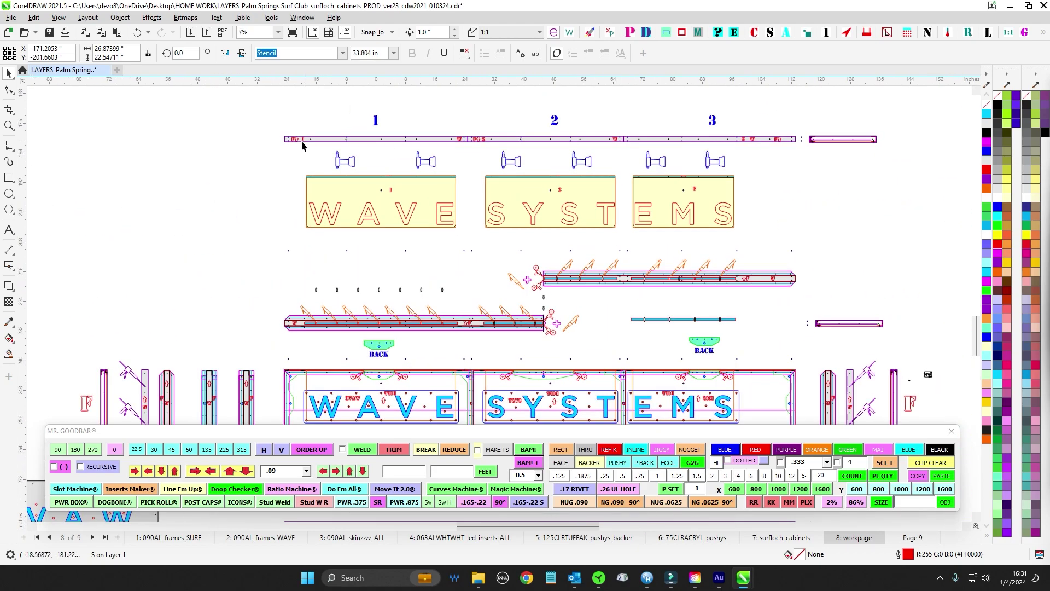
scroll(808, 265, "up", 1)
left_click_drag(808, 264, 730, 168)
scroll(731, 189, "down", 2)
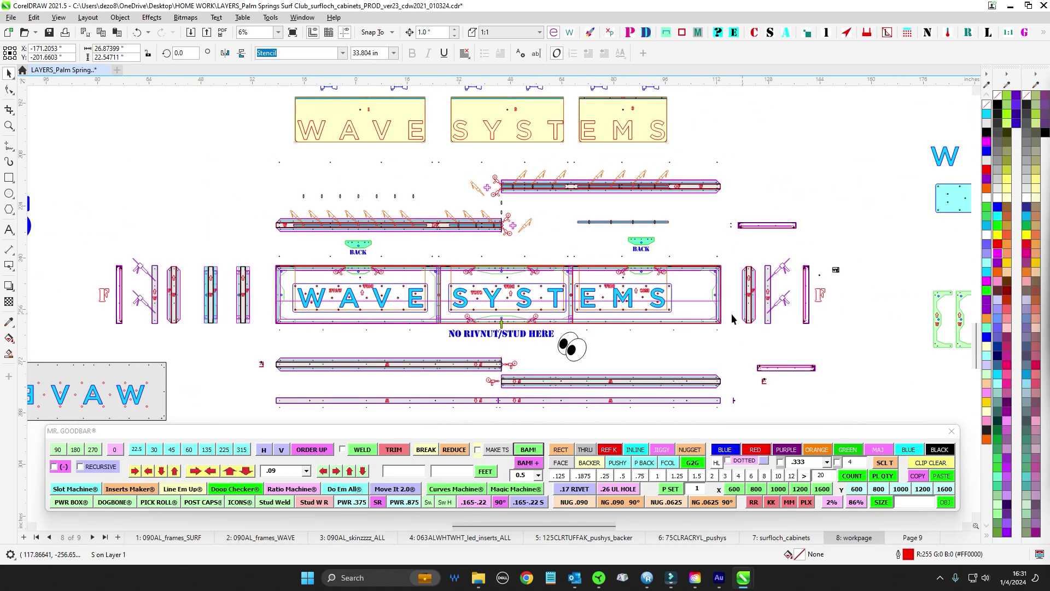
scroll(460, 225, "down", 4)
scroll(264, 254, "up", 5)
scroll(357, 268, "down", 6)
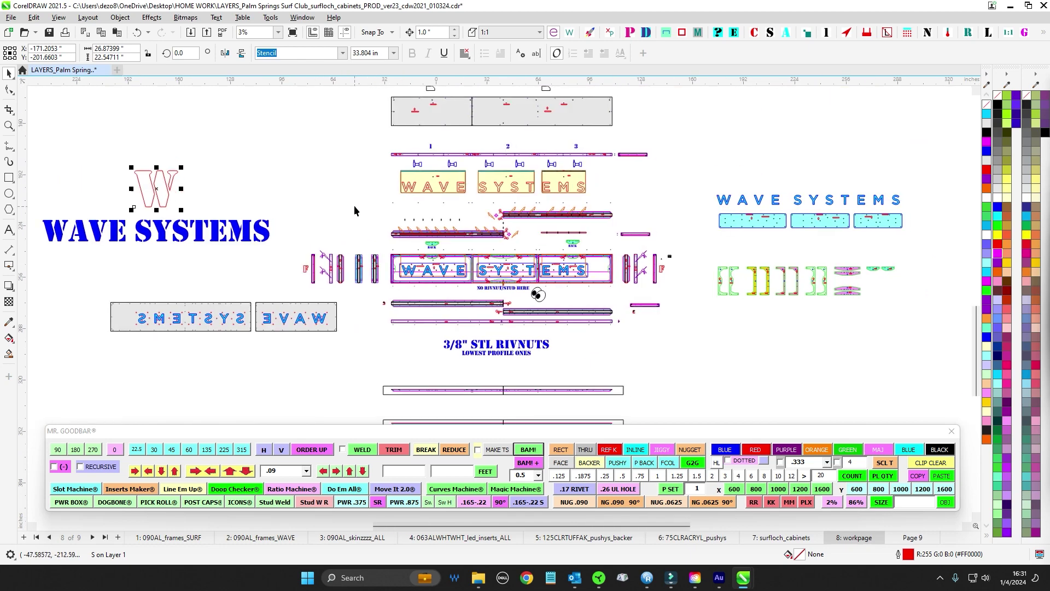
left_click_drag(694, 364, 660, 297)
left_click_drag(699, 349, 697, 300)
scroll(696, 300, "down", 4)
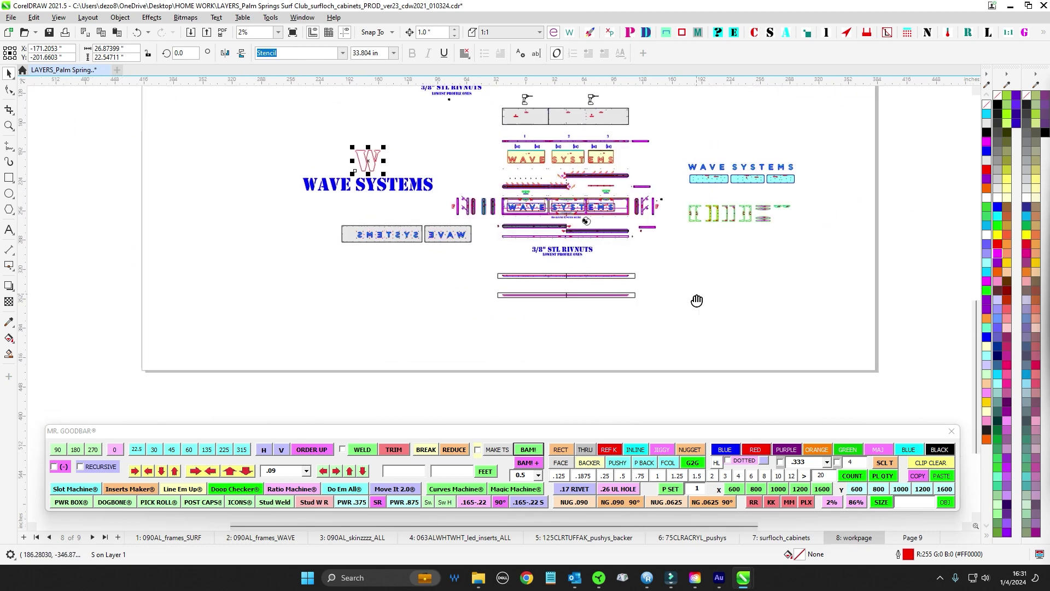
scroll(697, 301, "up", 1)
mouse_move(755, 126)
left_mouse_down()
mouse_move(713, 281)
mouse_move(727, 343)
left_mouse_up()
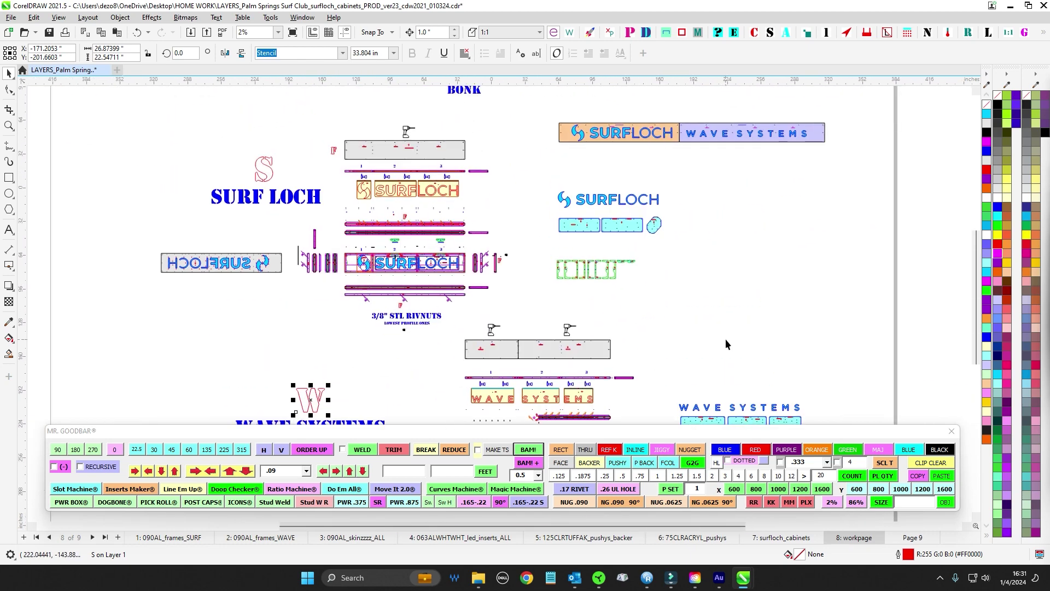